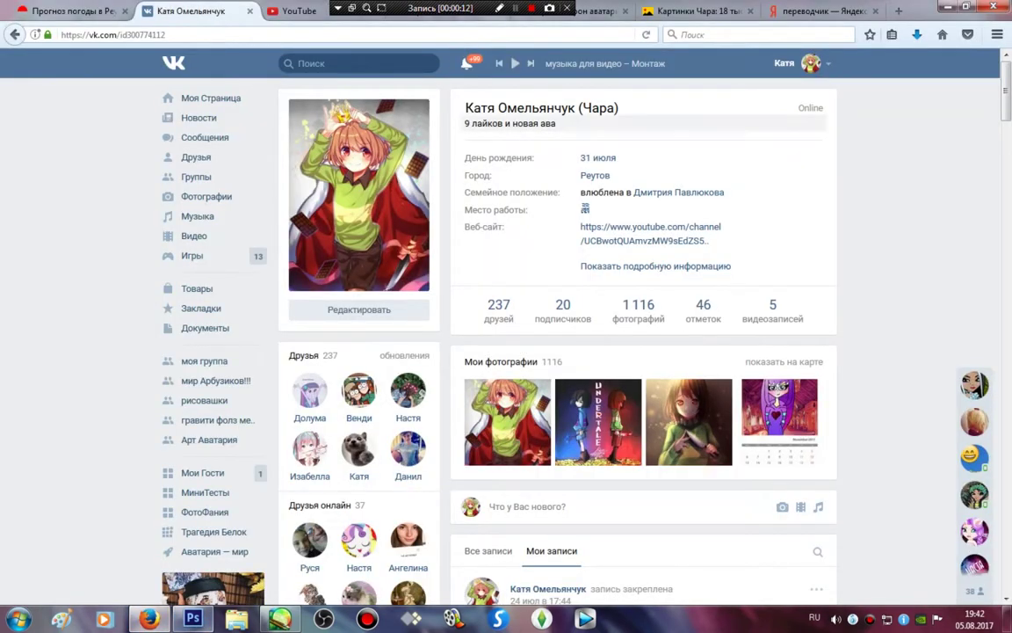
# Step: Find the 1600×1200 jungle clearing among the "Картинки фон аватария" image results and save it as a PNG in the Аватария! folder
pyautogui.click(694, 10)
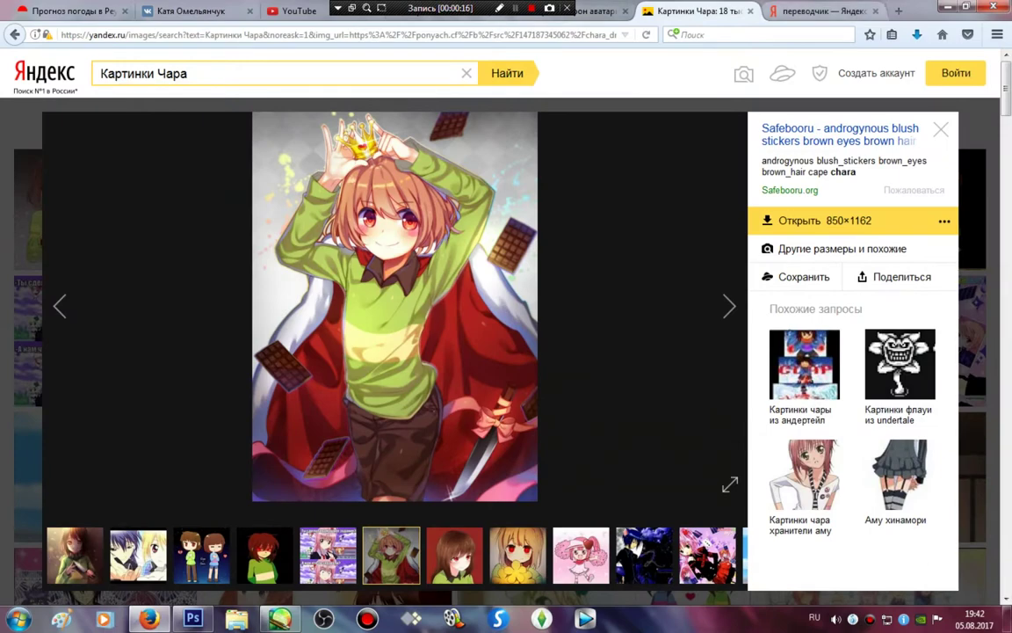
pyautogui.click(822, 11)
pyautogui.click(599, 11)
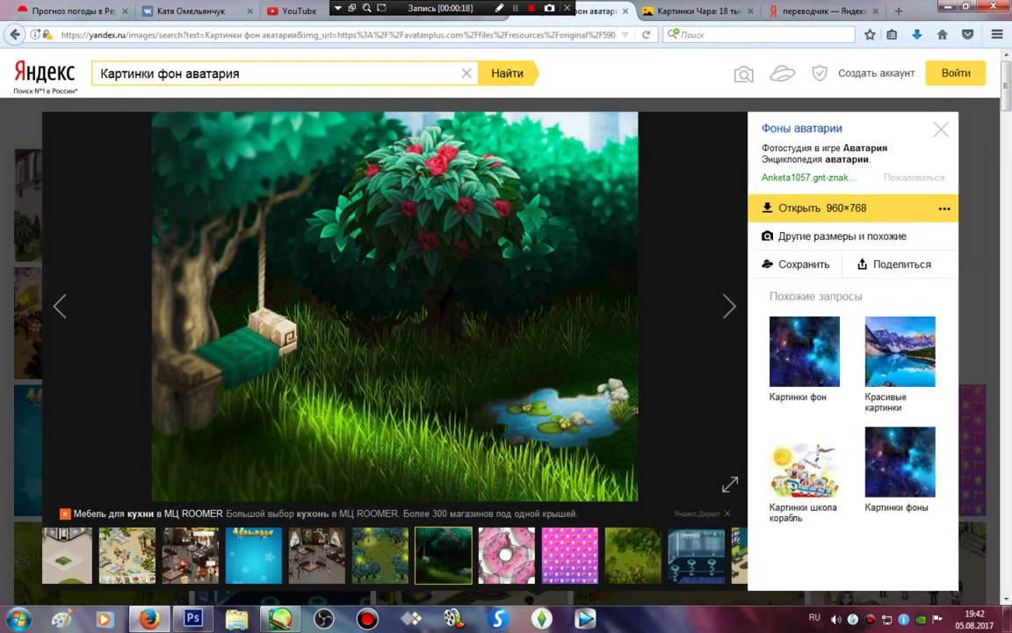
pyautogui.click(509, 556)
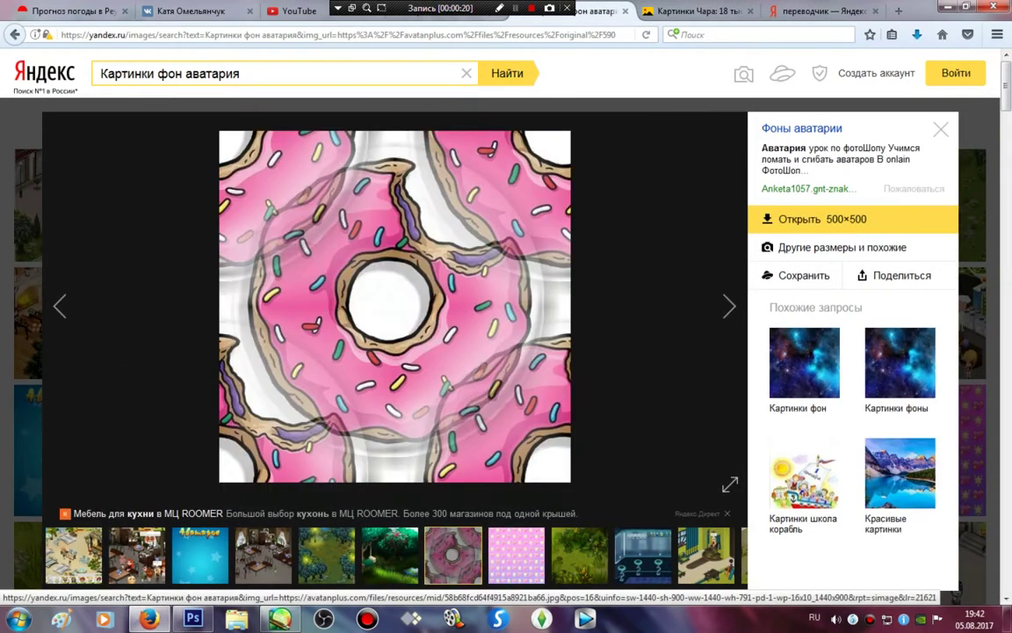
pyautogui.click(509, 556)
pyautogui.click(509, 556)
pyautogui.press('Right')
pyautogui.press('Right')
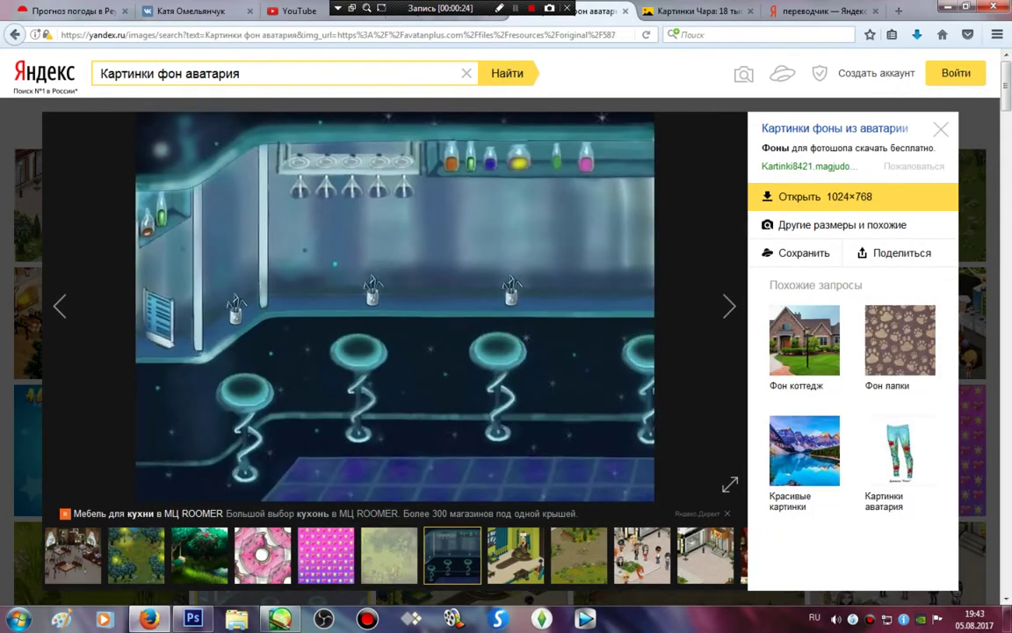
pyautogui.press('Left')
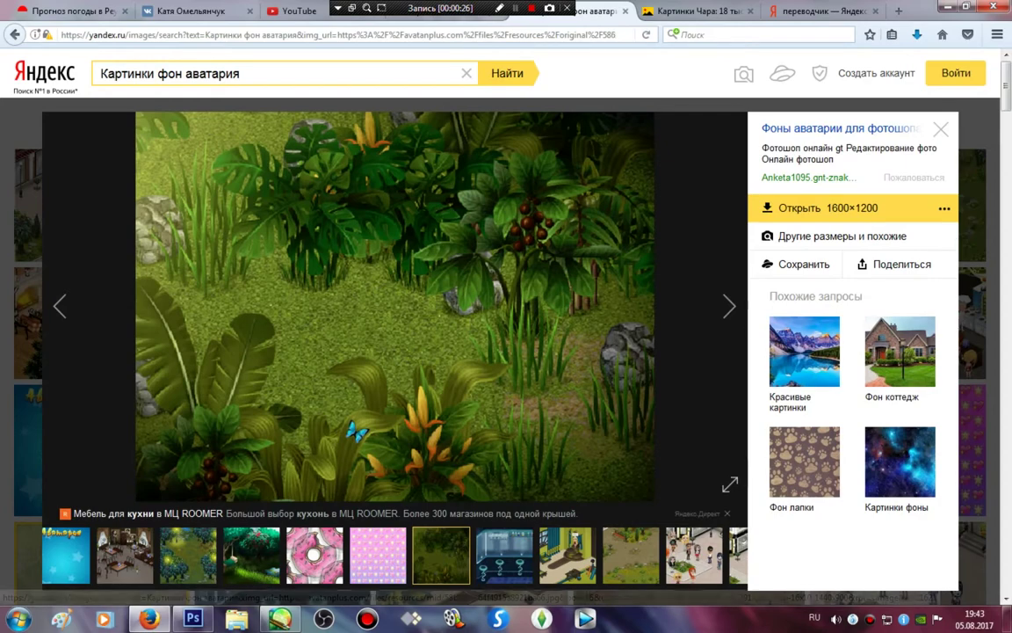
pyautogui.rightClick(387, 297)
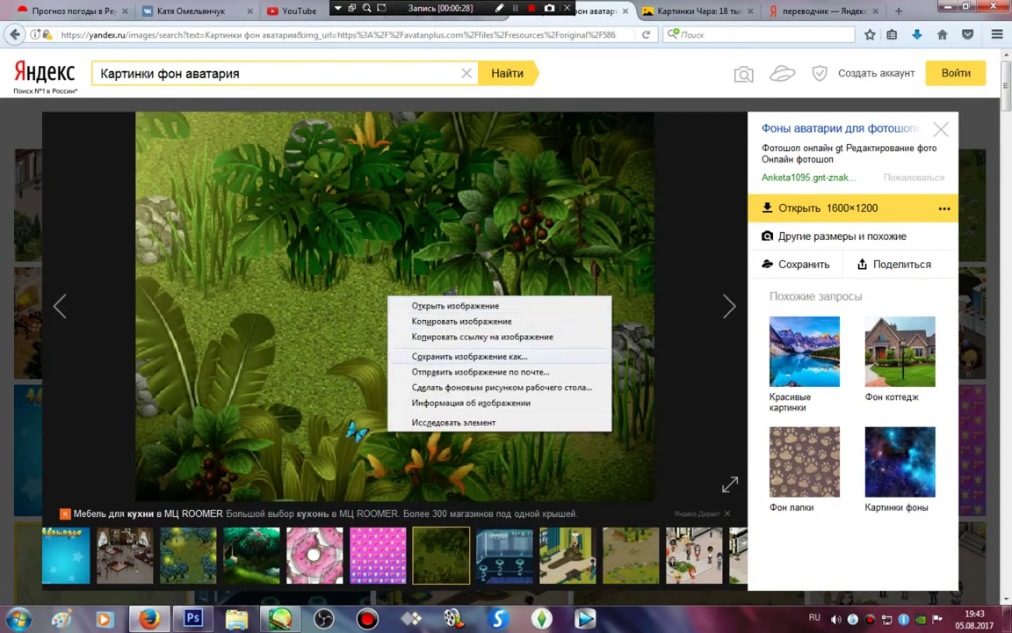
pyautogui.click(470, 357)
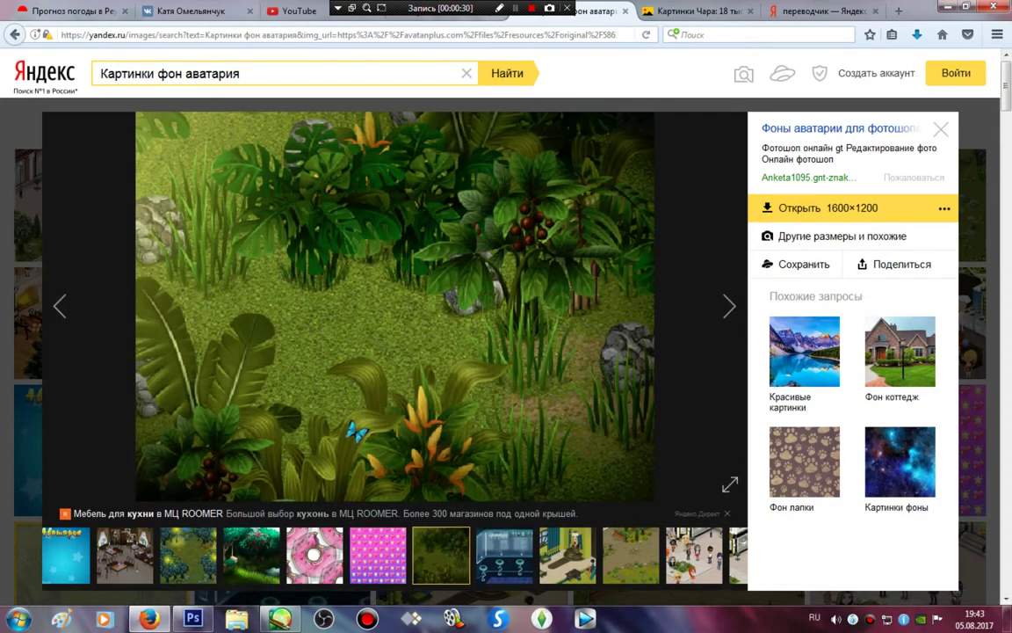
pyautogui.click(660, 581)
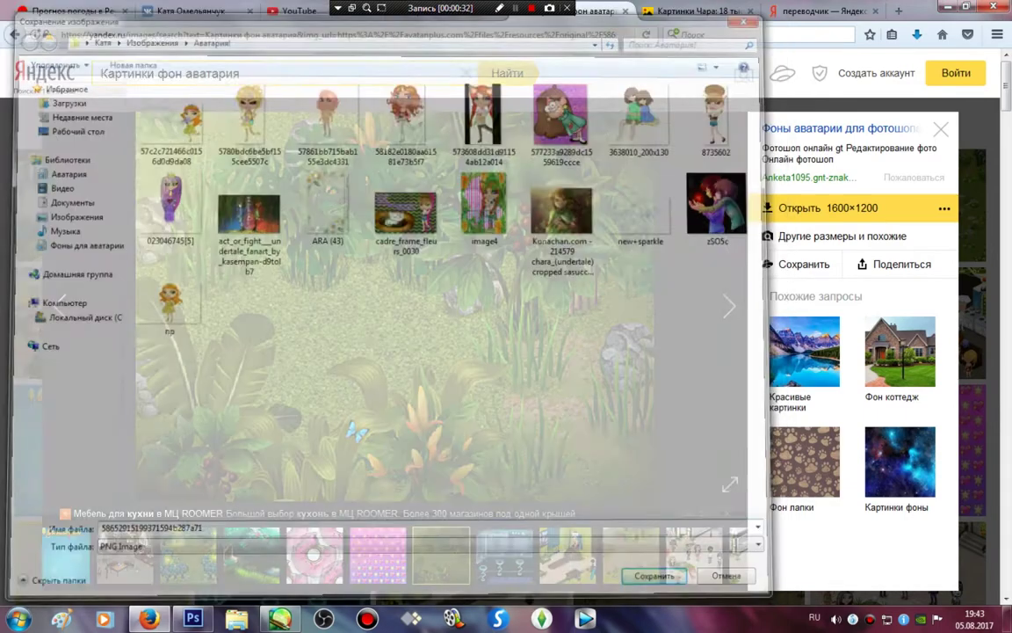
pyautogui.click(281, 618)
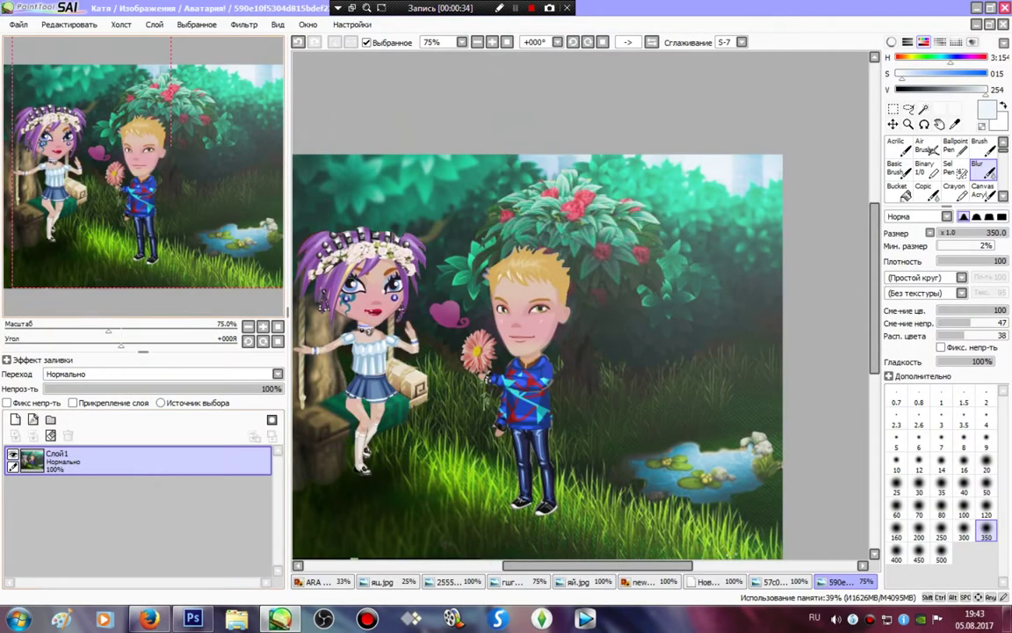
pyautogui.click(19, 25)
pyautogui.click(35, 48)
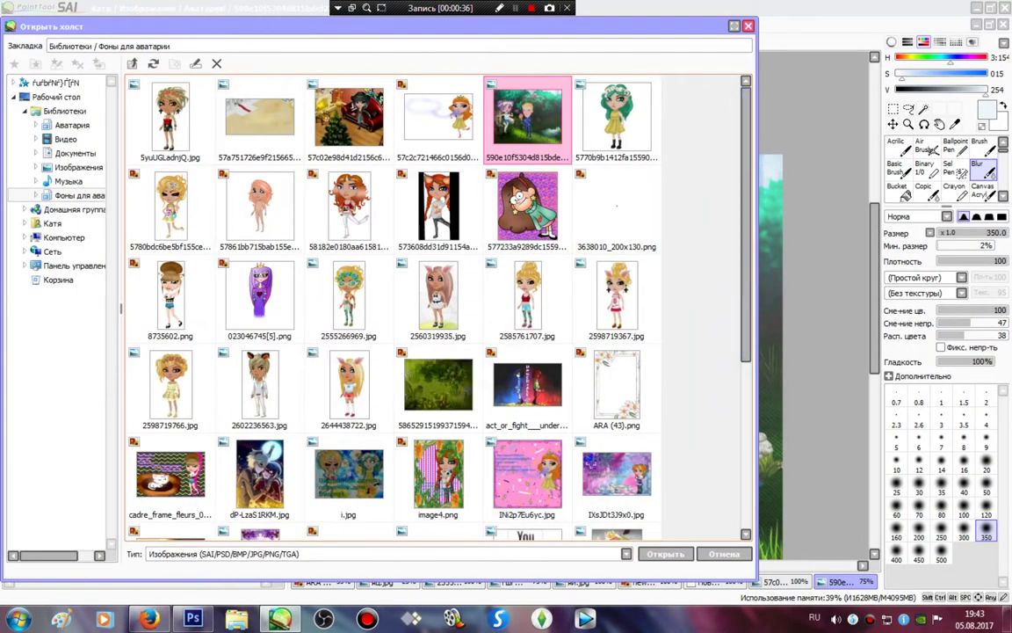
pyautogui.doubleClick(438, 384)
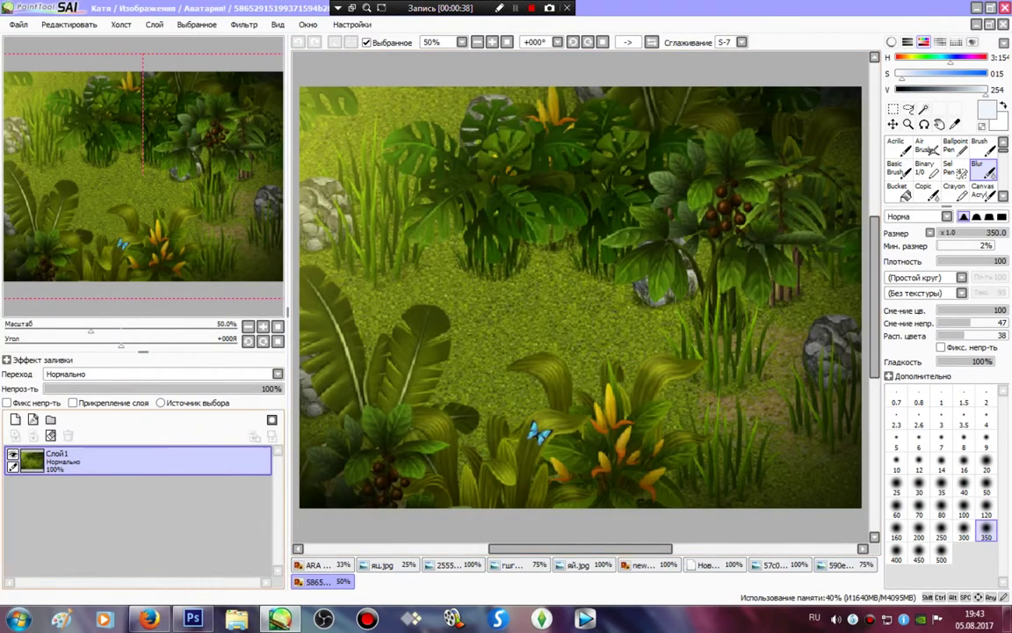
# Step: Copy the photo of the red-haired avatar in the teal dress from VK and paste it onto the jungle canvas as a new layer
pyautogui.hotkey('alt', 'Tab')
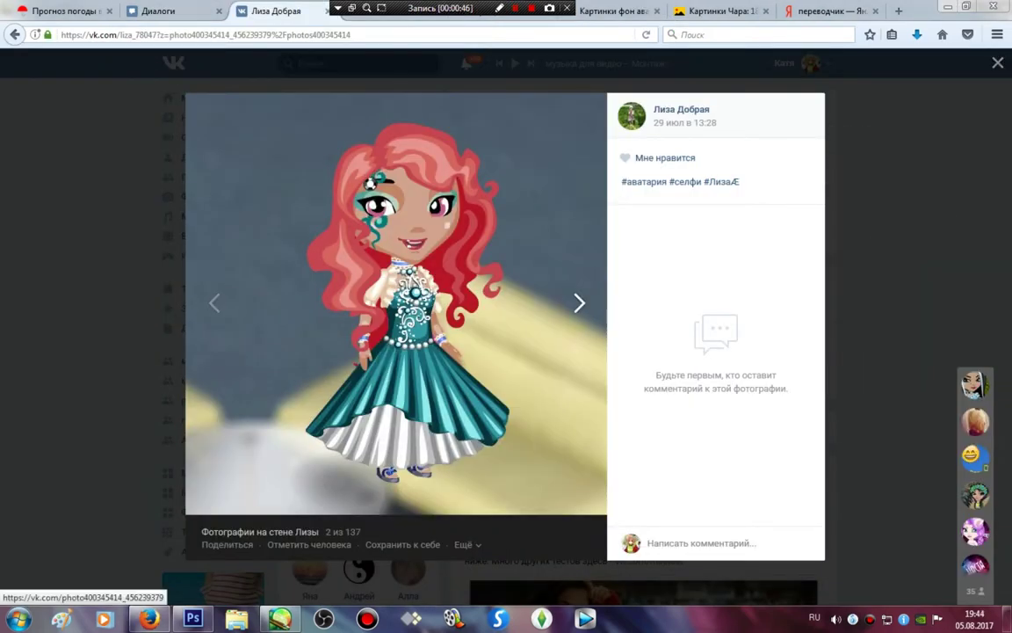
pyautogui.rightClick(334, 273)
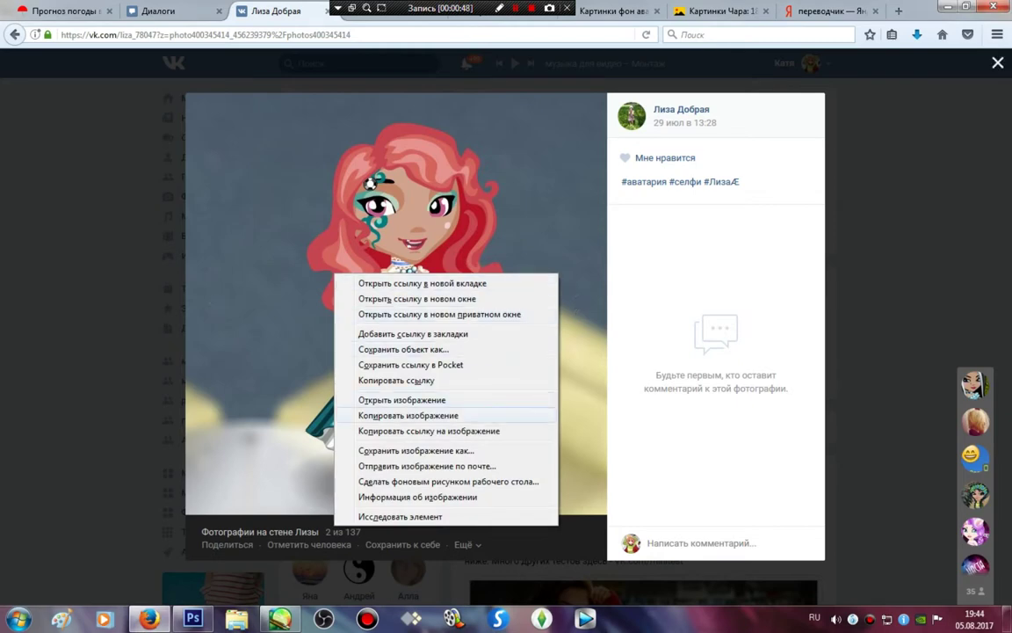
pyautogui.click(413, 415)
pyautogui.click(280, 619)
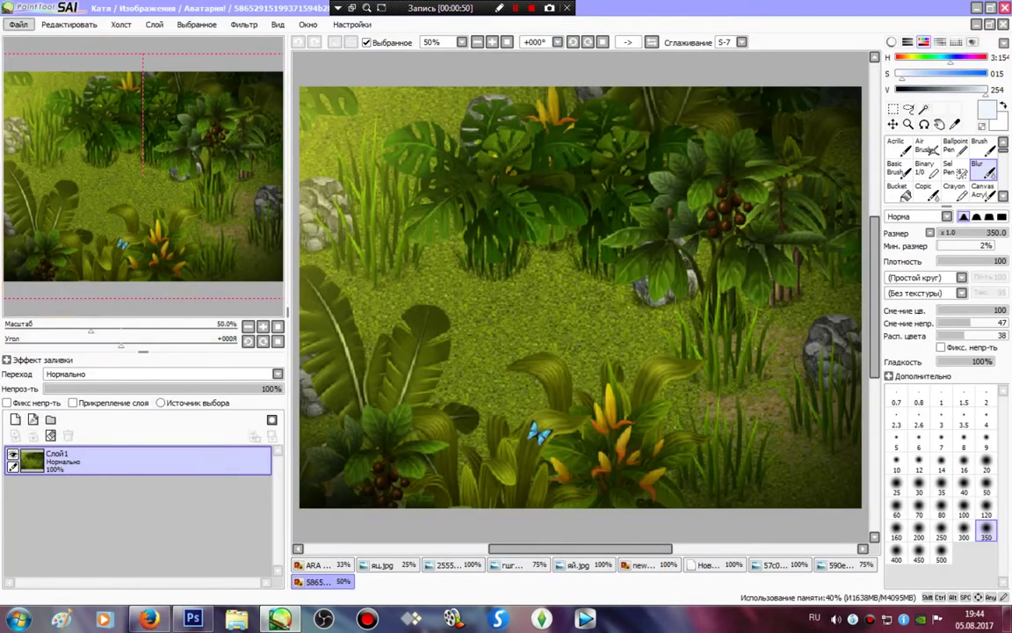
pyautogui.hotkey('ctrl', 'v')
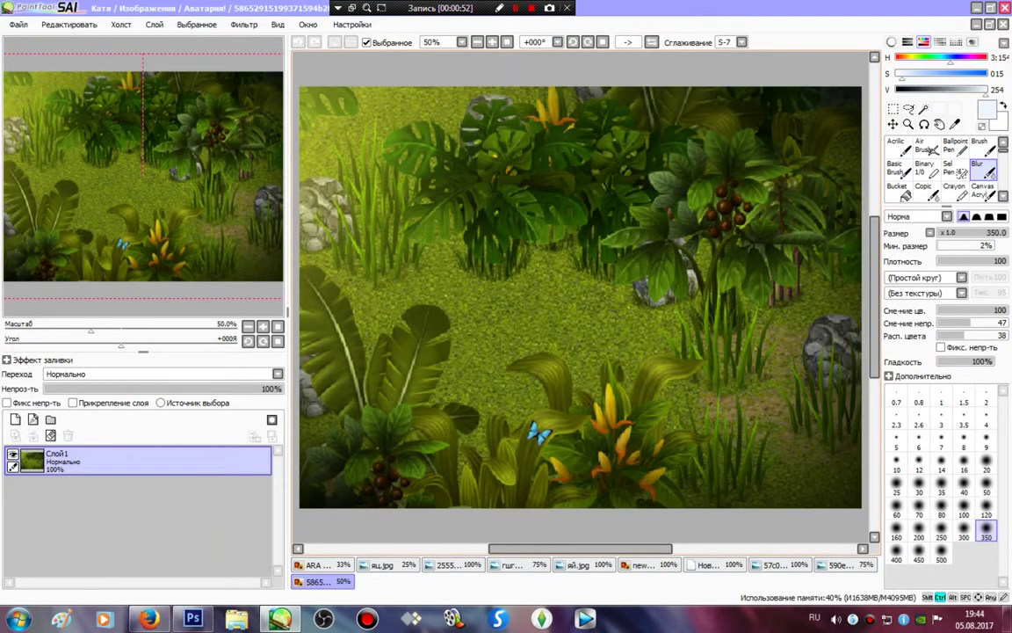
pyautogui.hotkey('ctrl', 'v')
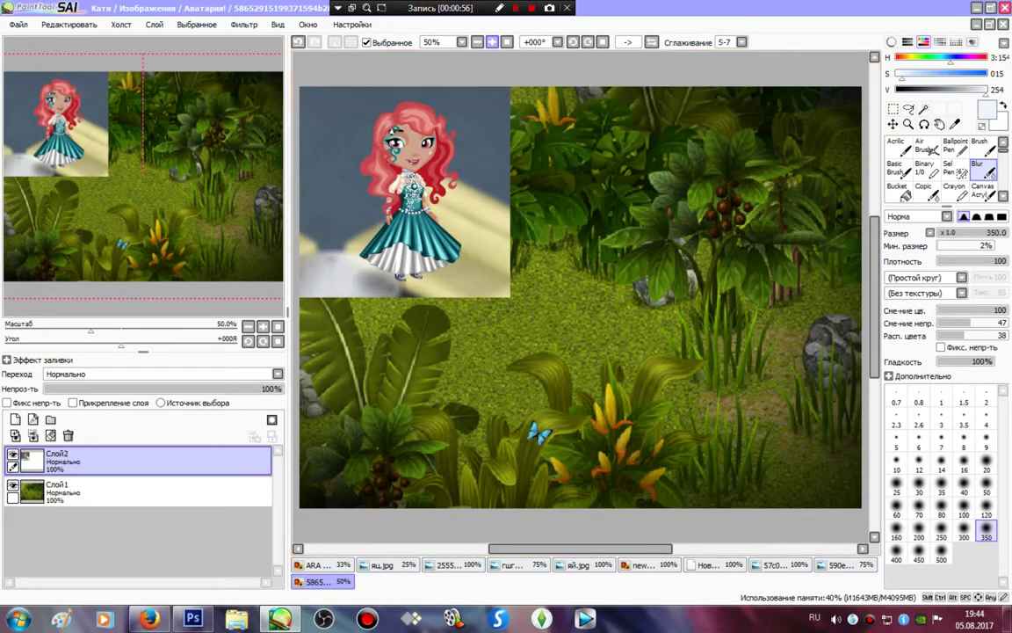
pyautogui.click(492, 42)
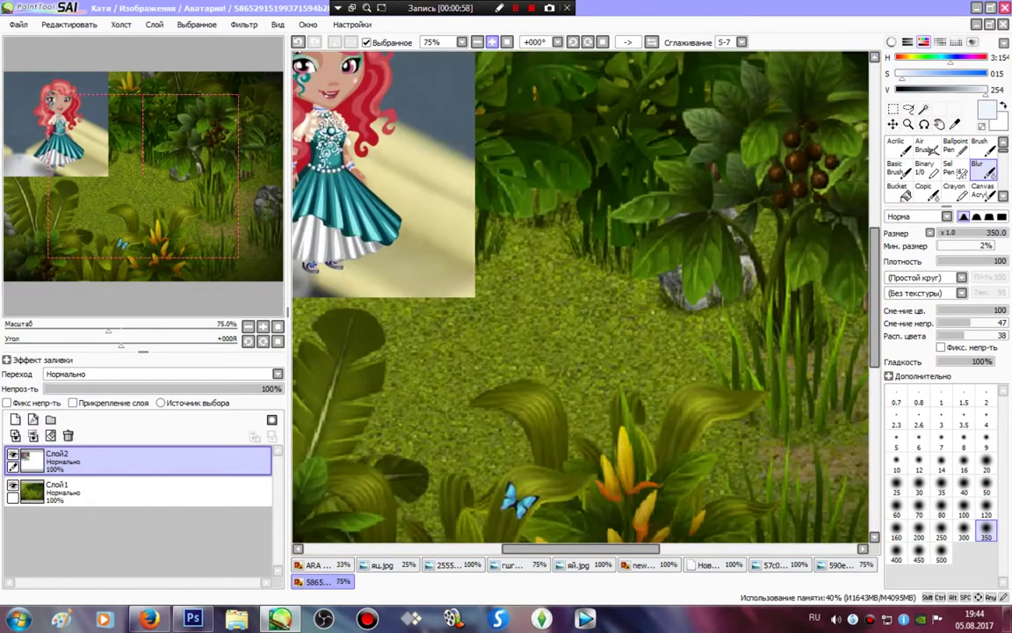
pyautogui.click(492, 42)
pyautogui.click(492, 42)
pyautogui.moveTo(109, 157); pyautogui.dragTo(61, 123)
# Step: Switch to Firefox and copy the VK profile photo showing the pink-sweater avatar with a cleaver beside the purple-haired avatar
pyautogui.click(149, 619)
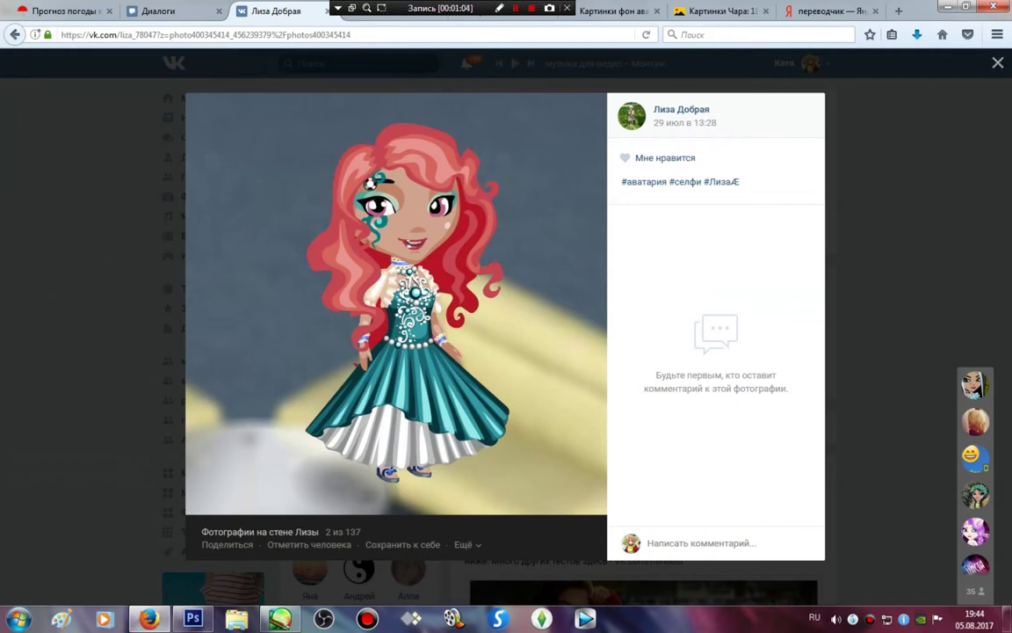
pyautogui.press('Escape')
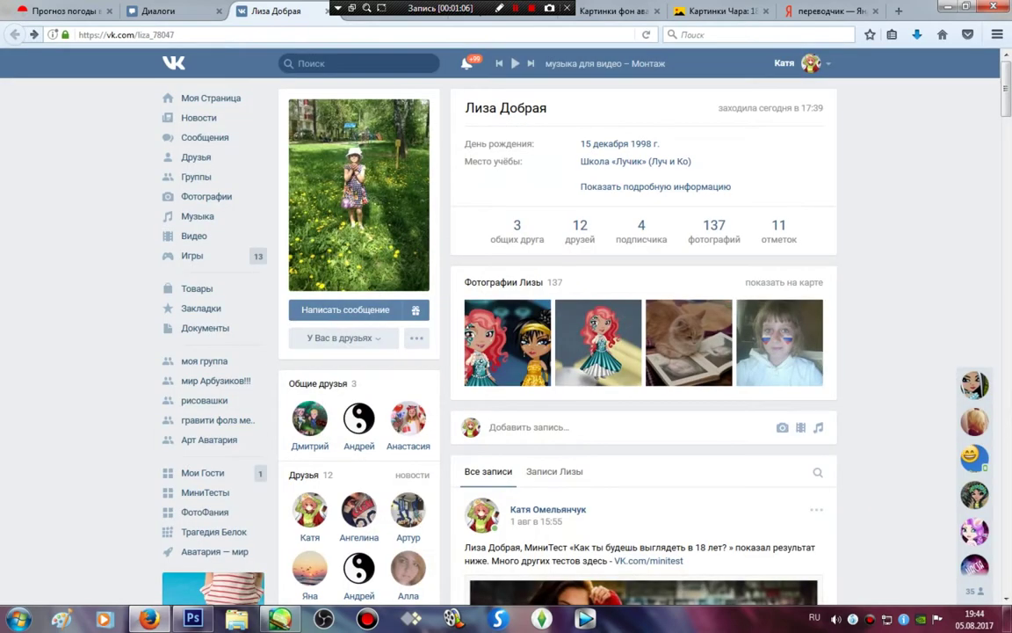
pyautogui.click(516, 8)
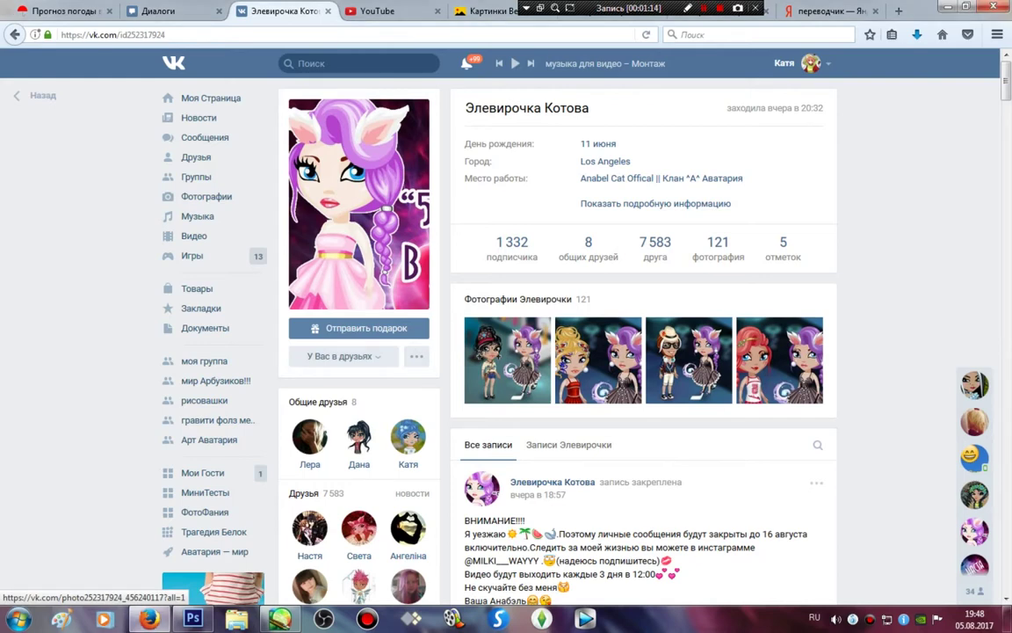
pyautogui.click(689, 360)
pyautogui.press('Right')
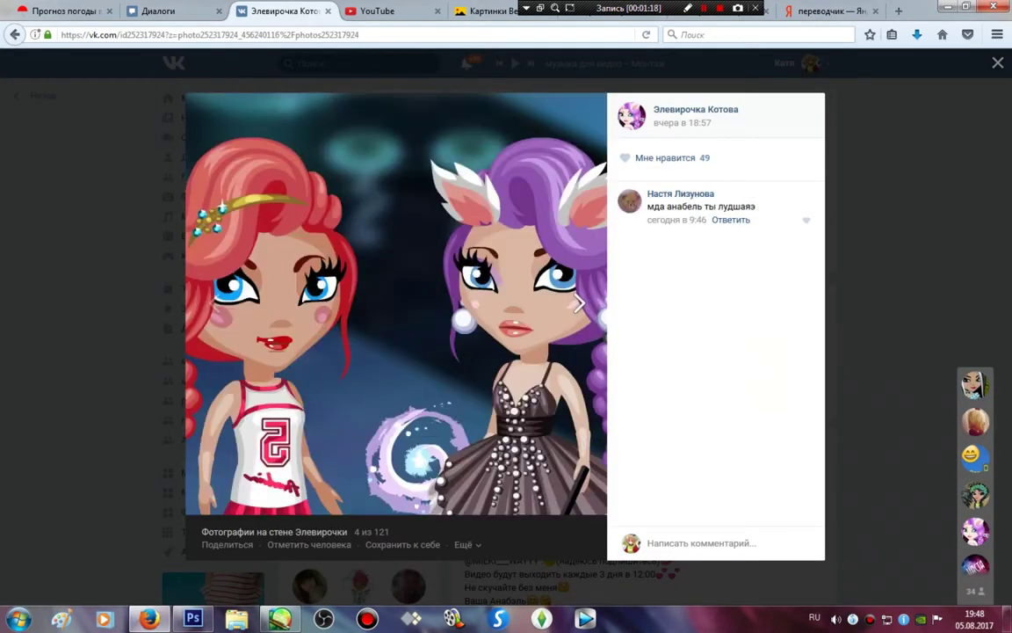
pyautogui.press('Right')
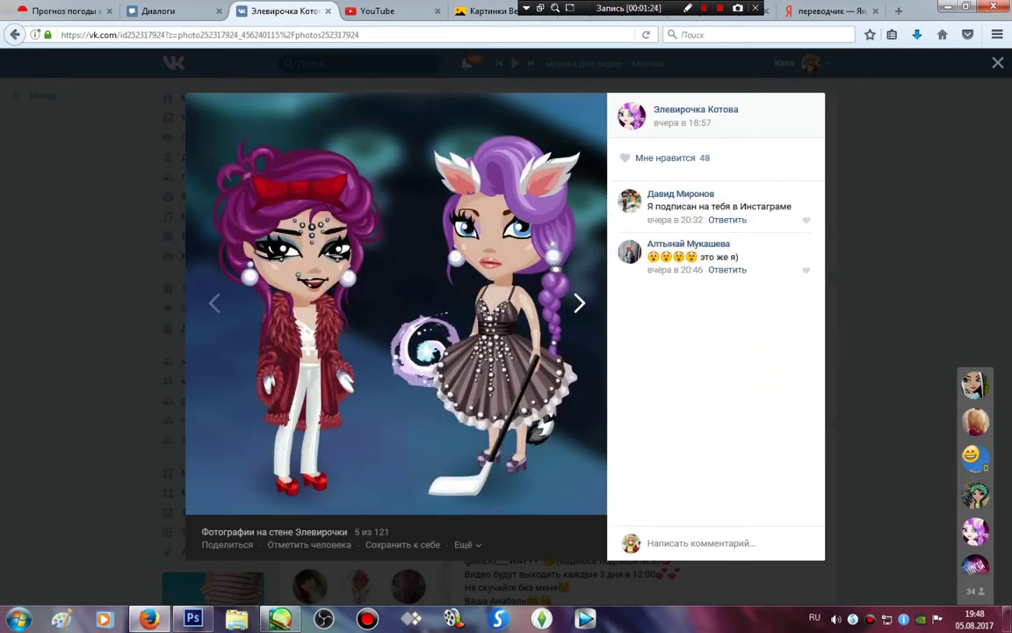
pyautogui.press('Right')
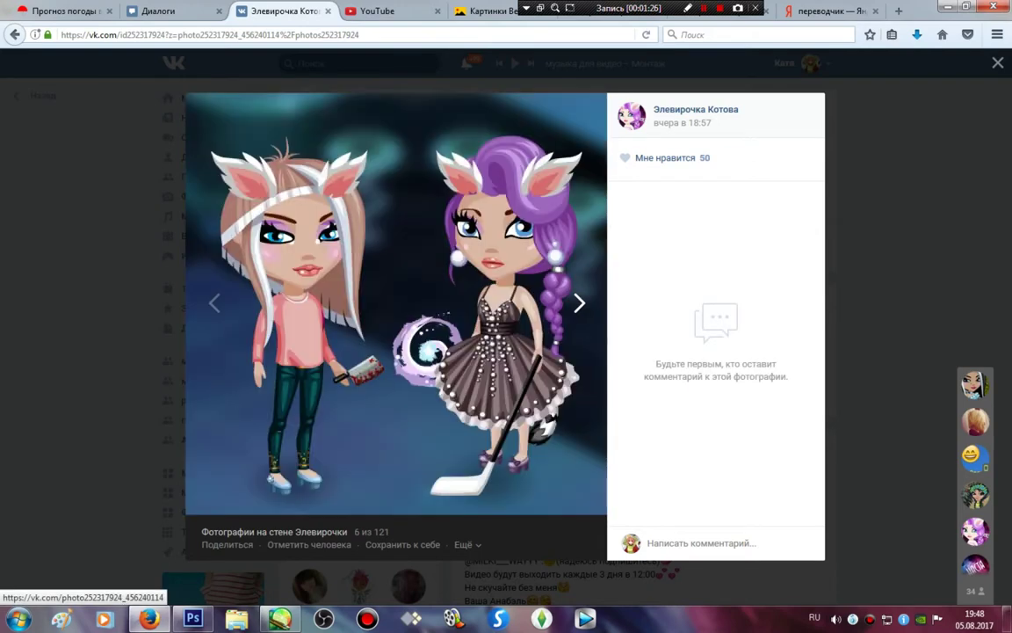
pyautogui.rightClick(267, 90)
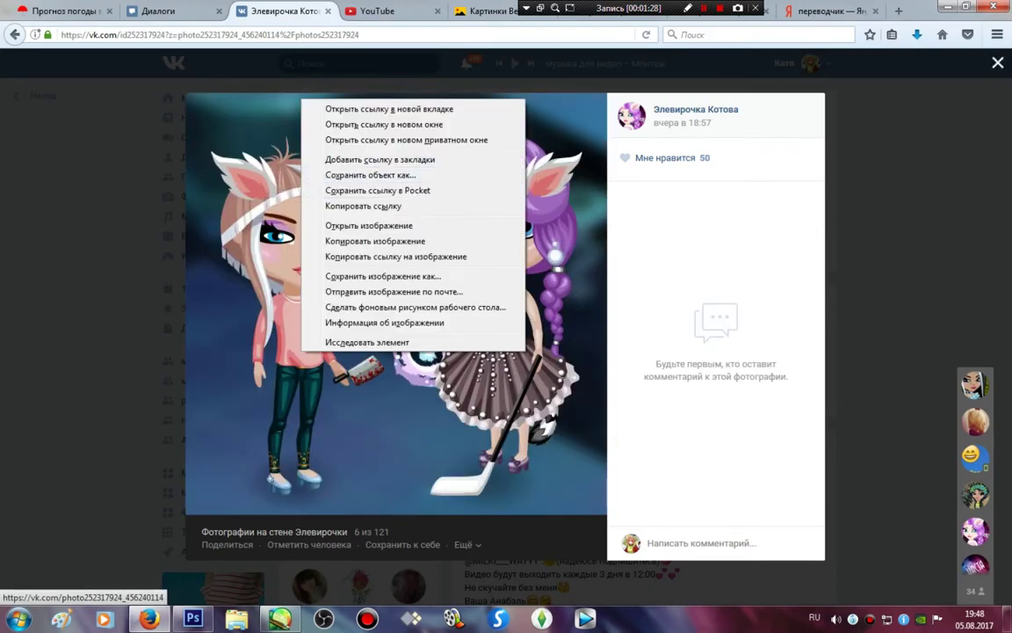
pyautogui.rightClick(264, 245)
pyautogui.click(338, 386)
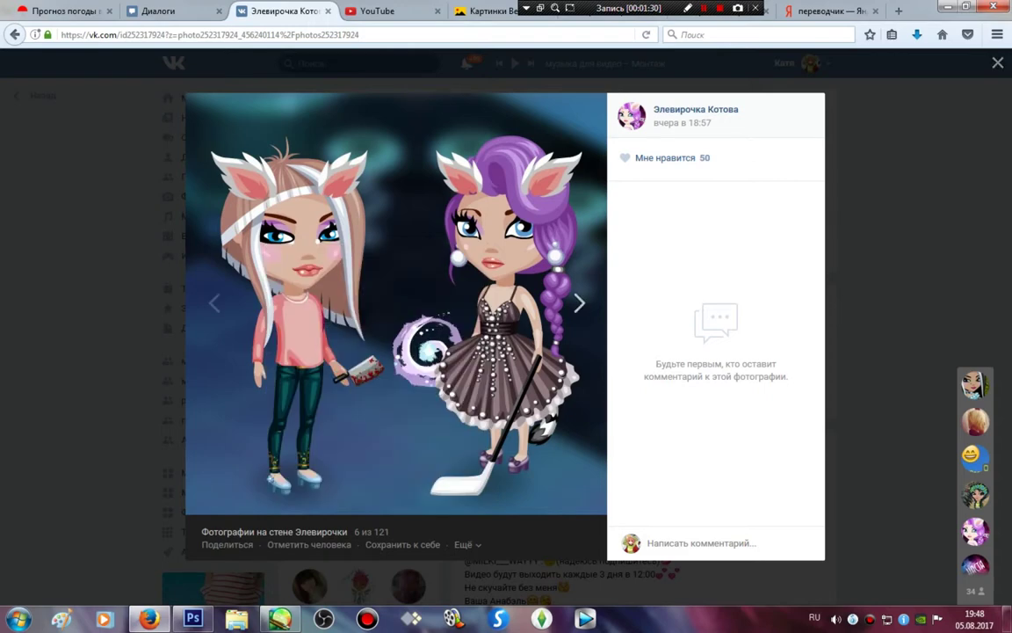
# Step: Look through the following avatar photos in the album, leave the photo viewer and close the profile page
pyautogui.click(338, 385)
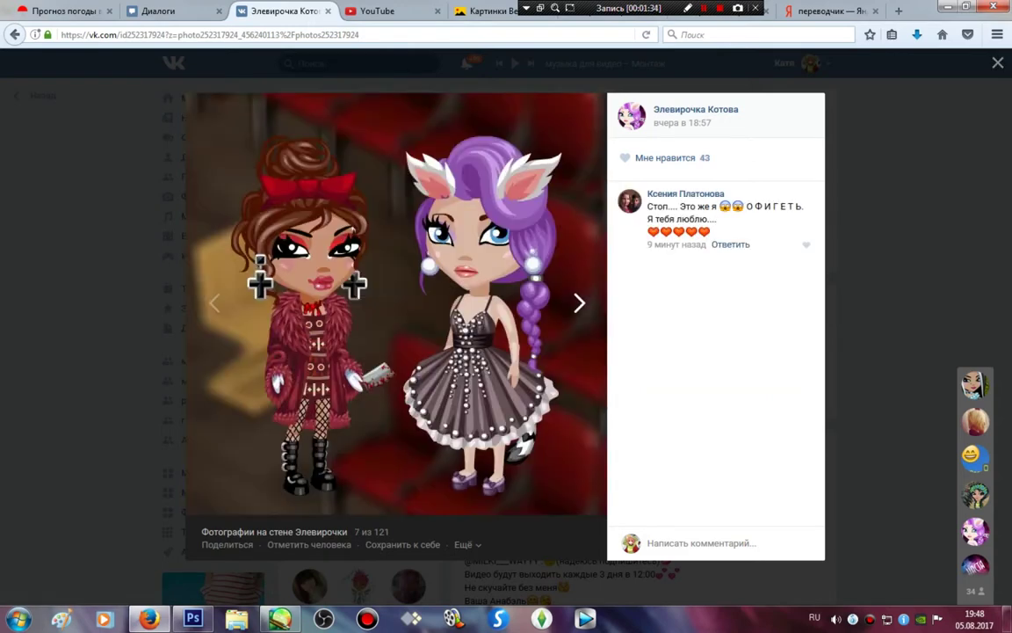
pyautogui.click(579, 303)
pyautogui.click(579, 303)
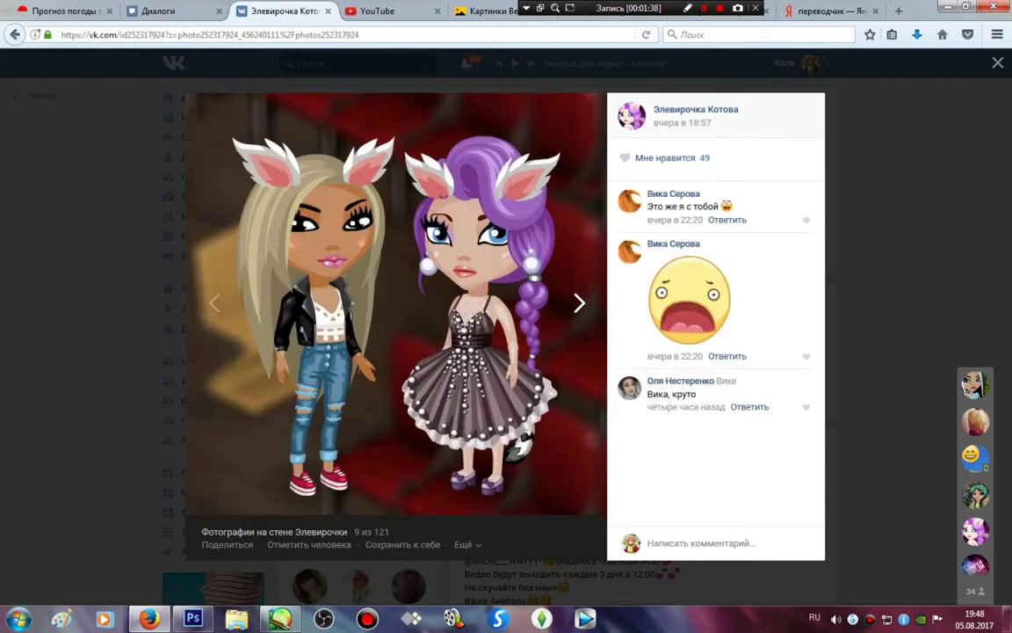
pyautogui.click(578, 303)
pyautogui.press('Escape')
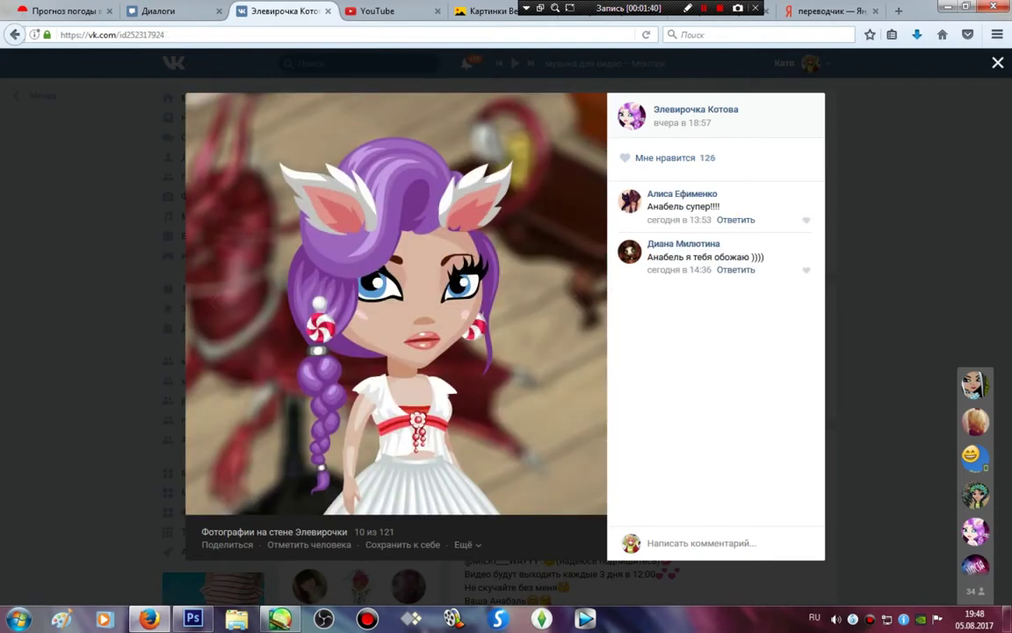
pyautogui.hotkey('ctrl', 'w')
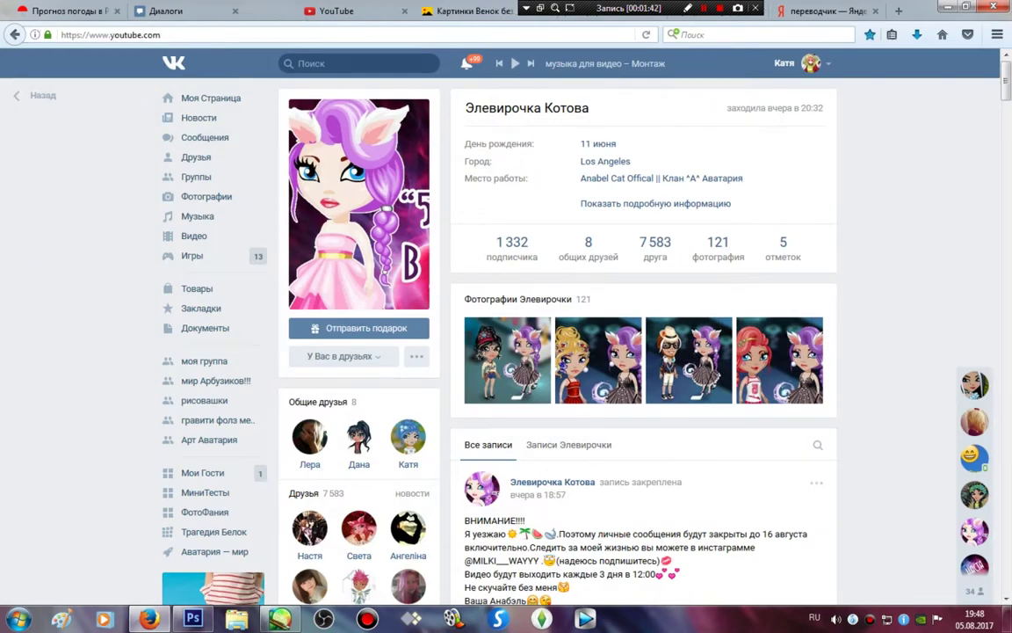
pyautogui.hotkey('ctrl', 'shift', 'Tab')
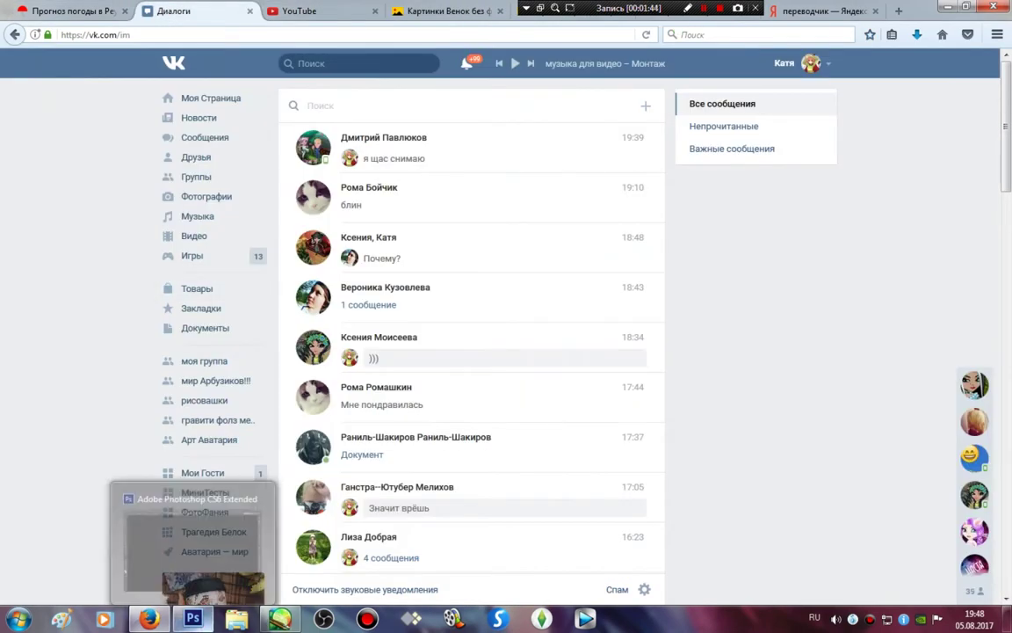
# Step: Paste the copied two-avatar photo onto the jungle canvas in PaintTool SAI as a new layer and move it to the canvas's upper right
pyautogui.click(280, 618)
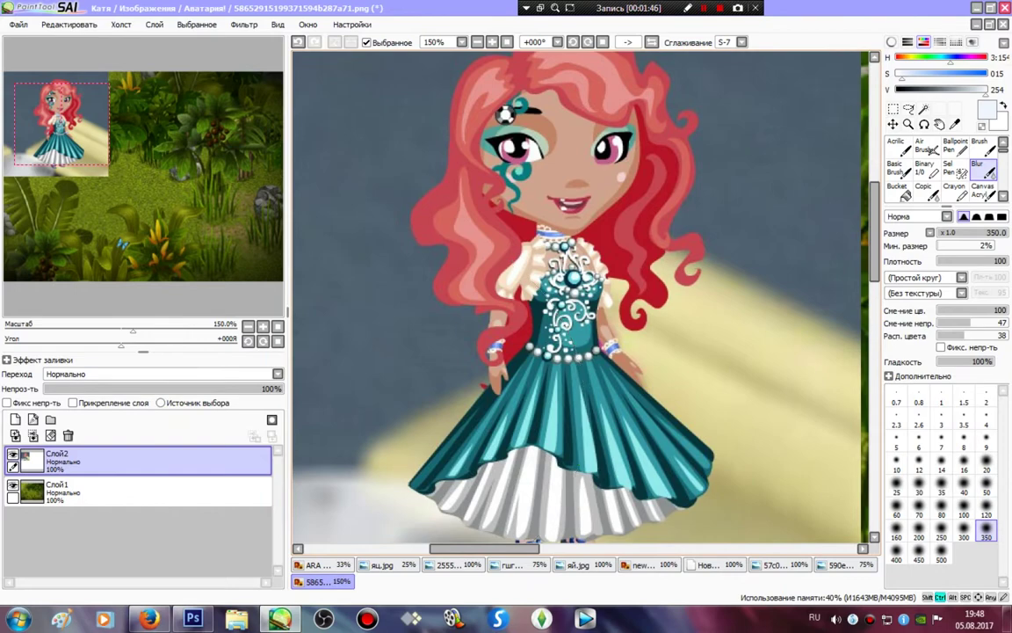
pyautogui.hotkey('ctrl', 'v')
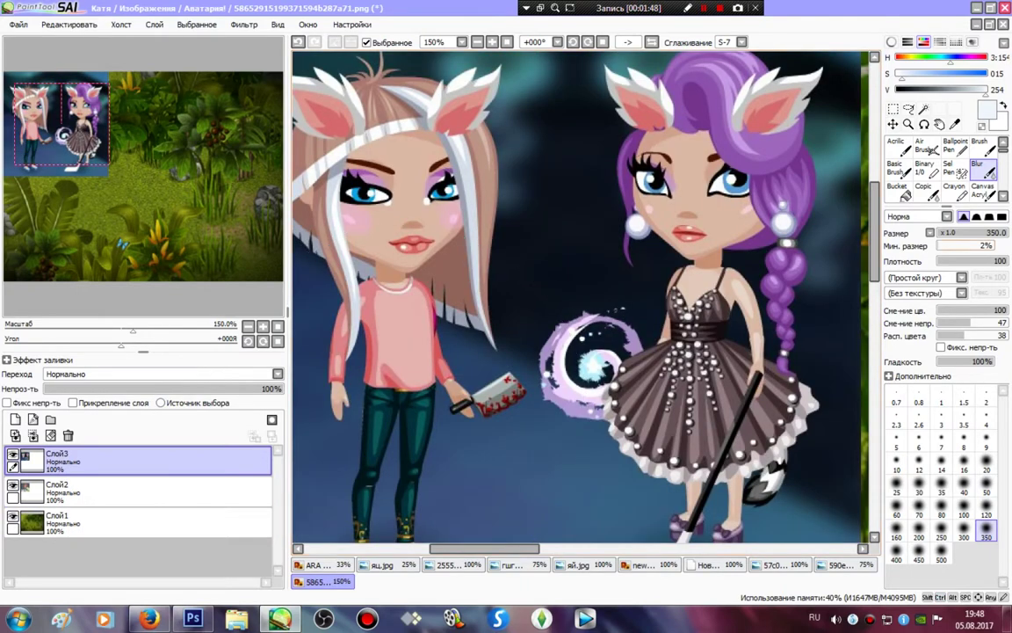
pyautogui.click(507, 42)
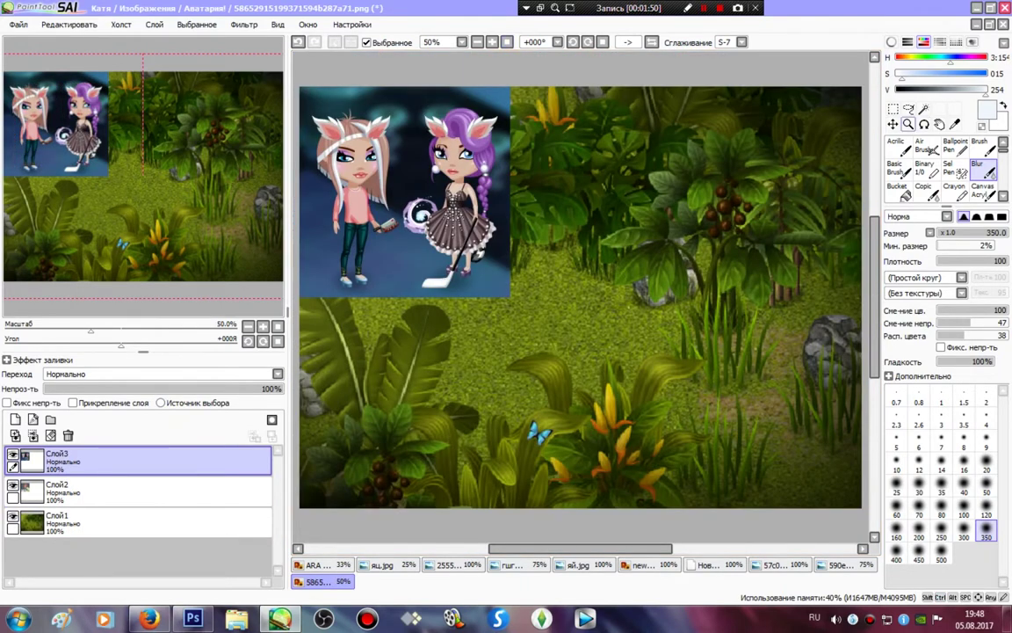
pyautogui.click(894, 124)
pyautogui.moveTo(405, 191); pyautogui.dragTo(733, 193)
# Step: Add a vector layer directly above the red-haired avatar's photo layer and choose the Pen at size 5
pyautogui.click(924, 167)
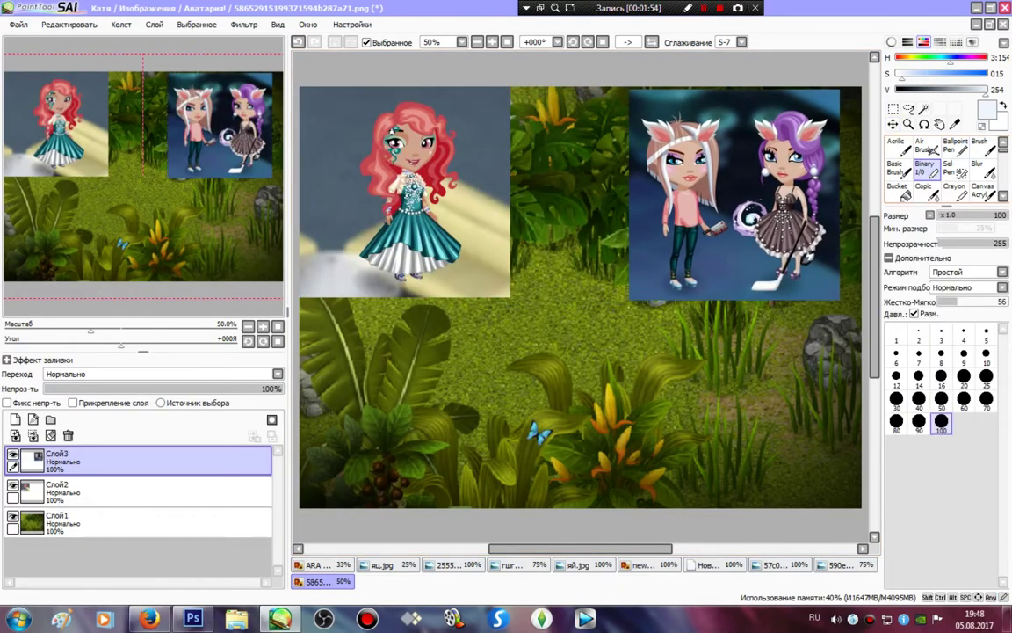
pyautogui.click(492, 42)
pyautogui.click(492, 42)
pyautogui.moveTo(144, 176); pyautogui.dragTo(67, 102)
pyautogui.click(33, 419)
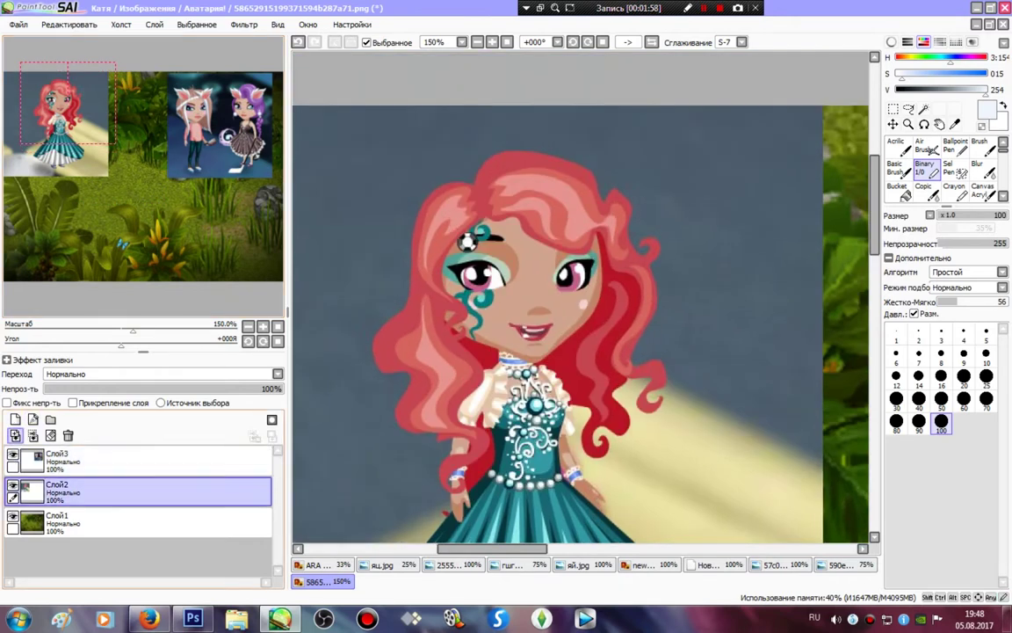
pyautogui.click(926, 148)
pyautogui.click(986, 353)
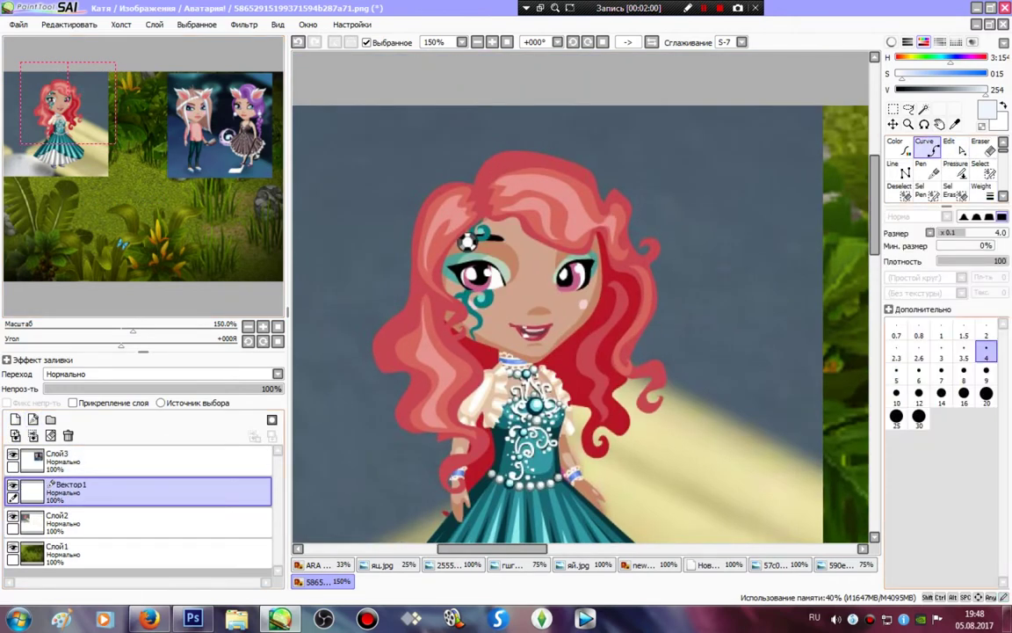
pyautogui.click(897, 374)
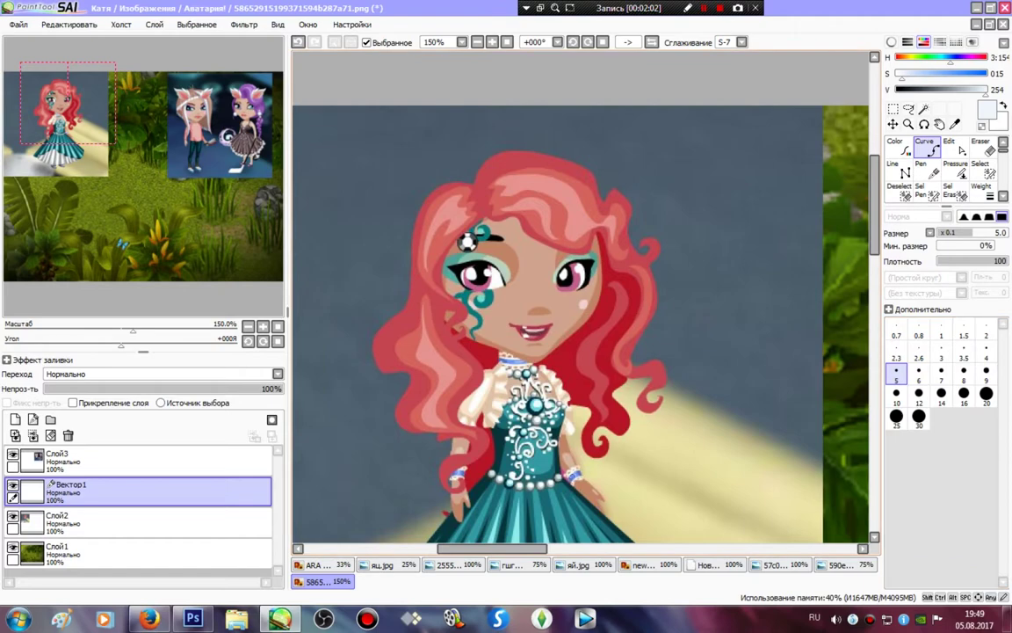
pyautogui.click(921, 169)
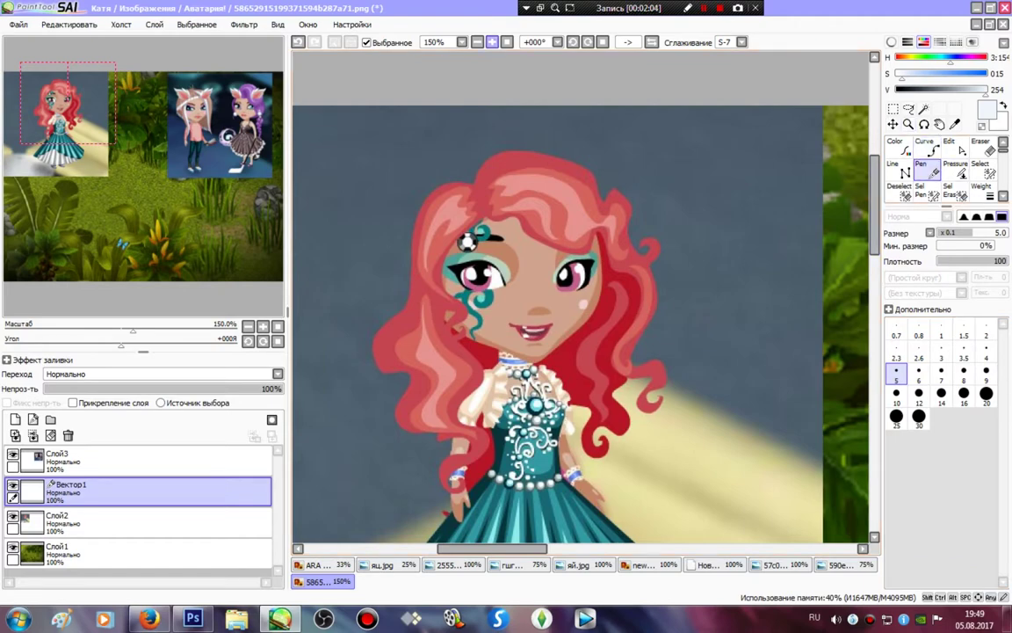
# Step: Trace a pale outline around the curled hair ends on the right side of the red-haired avatar
pyautogui.doubleClick(492, 42)
pyautogui.moveTo(69, 121)
pyautogui.mouseDown()
pyautogui.moveTo(65, 133)
pyautogui.moveTo(76, 134)
pyautogui.mouseUp()
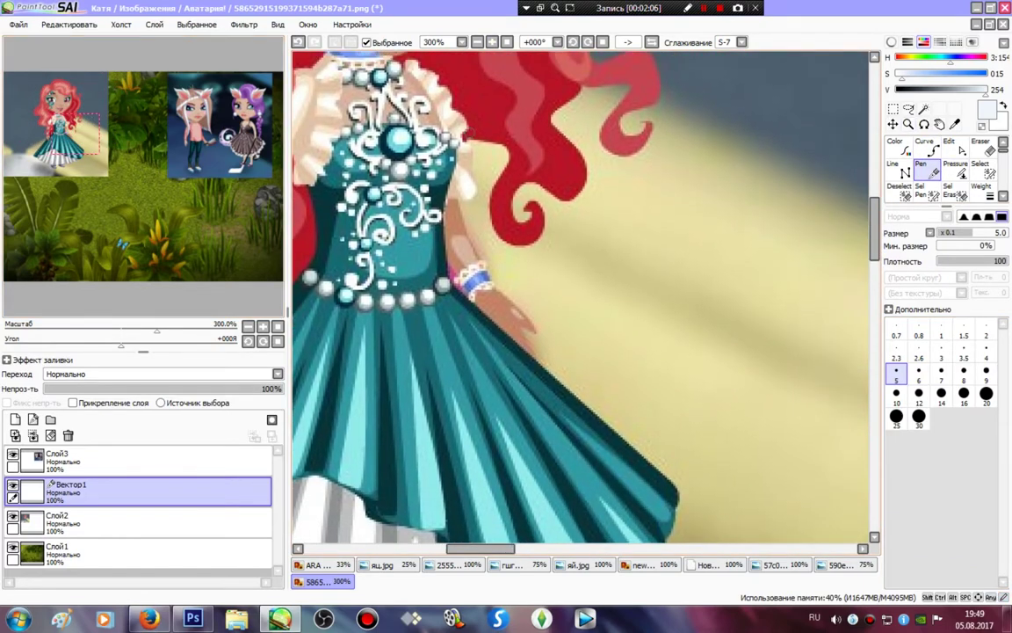
pyautogui.moveTo(464, 139)
pyautogui.mouseDown()
pyautogui.moveTo(506, 155)
pyautogui.moveTo(488, 204)
pyautogui.moveTo(496, 238)
pyautogui.moveTo(543, 239)
pyautogui.moveTo(541, 205)
pyautogui.mouseUp()
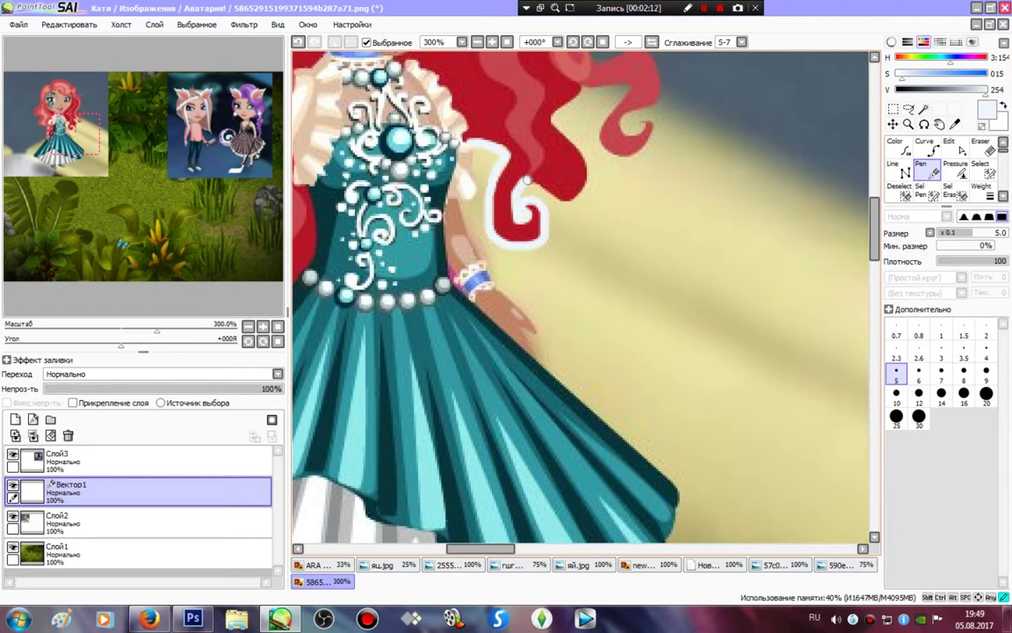
pyautogui.moveTo(527, 180)
pyautogui.mouseDown()
pyautogui.moveTo(564, 200)
pyautogui.moveTo(585, 189)
pyautogui.moveTo(582, 151)
pyautogui.moveTo(552, 113)
pyautogui.moveTo(589, 86)
pyautogui.moveTo(629, 86)
pyautogui.moveTo(601, 115)
pyautogui.moveTo(601, 155)
pyautogui.moveTo(646, 152)
pyautogui.moveTo(658, 131)
pyautogui.moveTo(643, 121)
pyautogui.moveTo(625, 132)
pyautogui.moveTo(624, 116)
pyautogui.moveTo(662, 91)
pyautogui.moveTo(658, 62)
pyautogui.moveTo(590, 62)
pyautogui.mouseUp()
# Step: Extend the outline up the right side of the avatar's hair and move its points to fit the wavy edge
pyautogui.moveTo(76, 132); pyautogui.dragTo(81, 103)
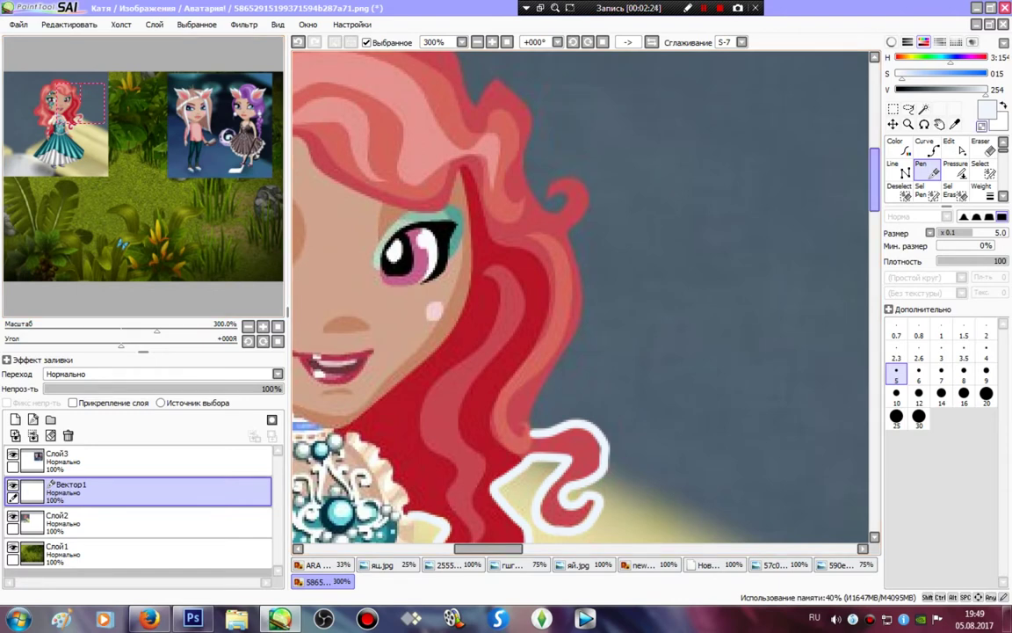
pyautogui.click(950, 145)
pyautogui.moveTo(545, 410); pyautogui.dragTo(566, 226)
pyautogui.moveTo(562, 303); pyautogui.dragTo(581, 299)
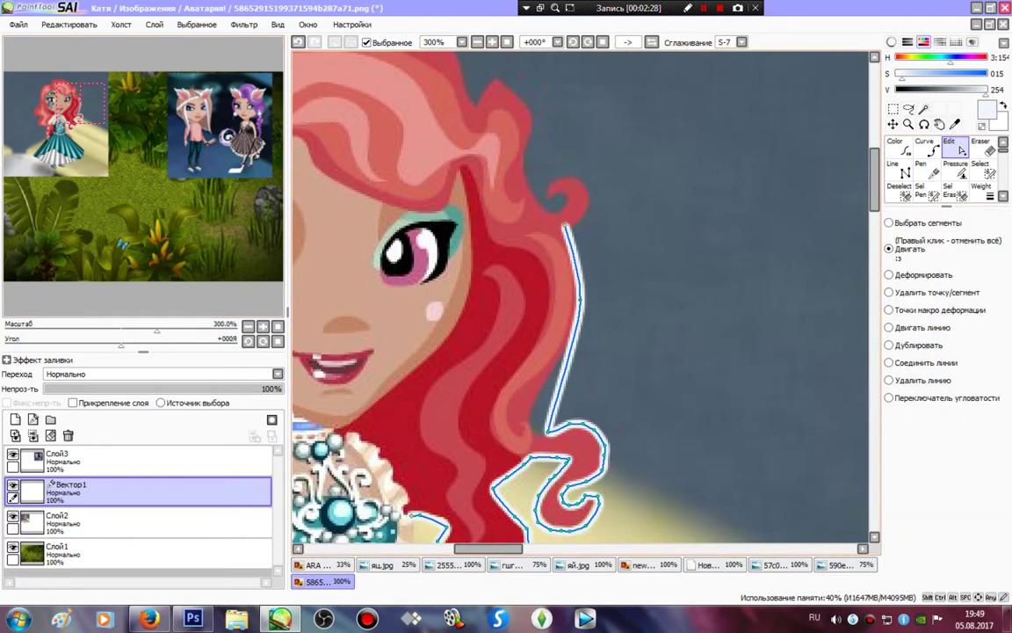
pyautogui.moveTo(551, 428); pyautogui.dragTo(529, 422)
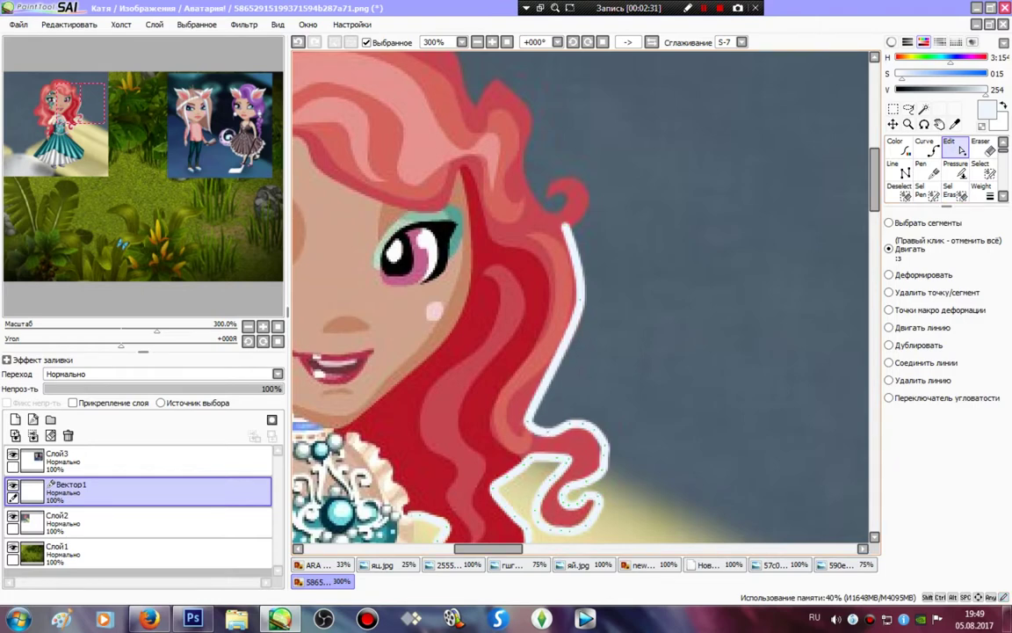
# Step: Continue the outline around the small upper-right curl and over the crown of the red hair to the parting
pyautogui.press('n')
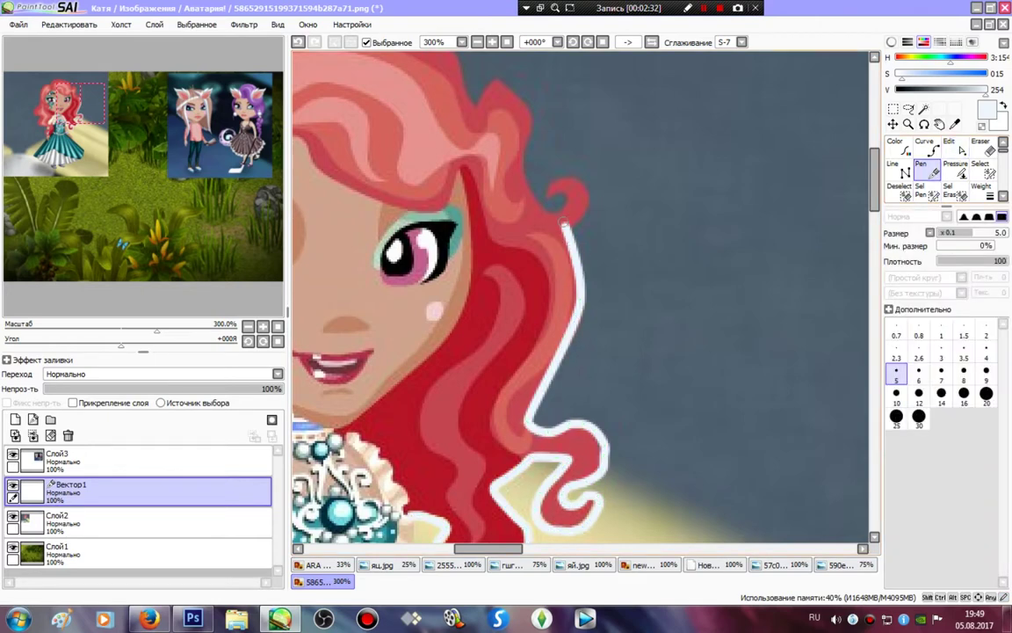
pyautogui.moveTo(568, 226)
pyautogui.mouseDown()
pyautogui.moveTo(587, 192)
pyautogui.moveTo(577, 183)
pyautogui.moveTo(550, 191)
pyautogui.moveTo(567, 195)
pyautogui.moveTo(560, 211)
pyautogui.moveTo(530, 191)
pyautogui.moveTo(520, 150)
pyautogui.moveTo(531, 115)
pyautogui.moveTo(518, 92)
pyautogui.moveTo(500, 82)
pyautogui.moveTo(467, 112)
pyautogui.mouseUp()
pyautogui.moveTo(523, 239); pyautogui.dragTo(700, 501)
pyautogui.moveTo(647, 373)
pyautogui.mouseDown()
pyautogui.moveTo(627, 305)
pyautogui.moveTo(481, 264)
pyautogui.moveTo(443, 266)
pyautogui.moveTo(415, 283)
pyautogui.moveTo(398, 329)
pyautogui.mouseUp()
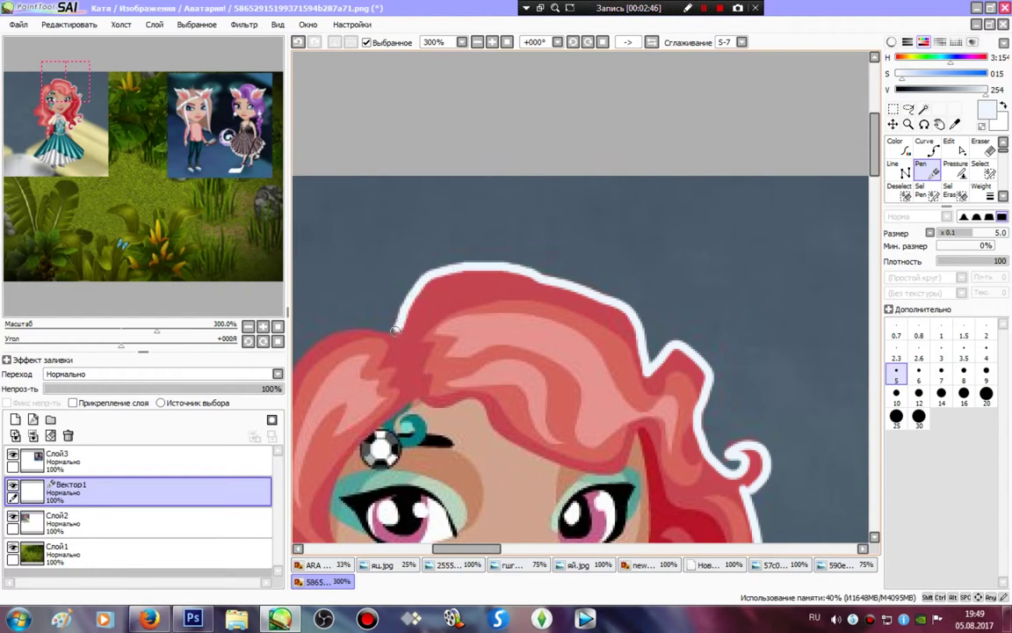
# Step: Outline the left side of the red hair from the parting down past the cheek, reshaping the line to the hair edge
pyautogui.moveTo(66, 81); pyautogui.dragTo(51, 103)
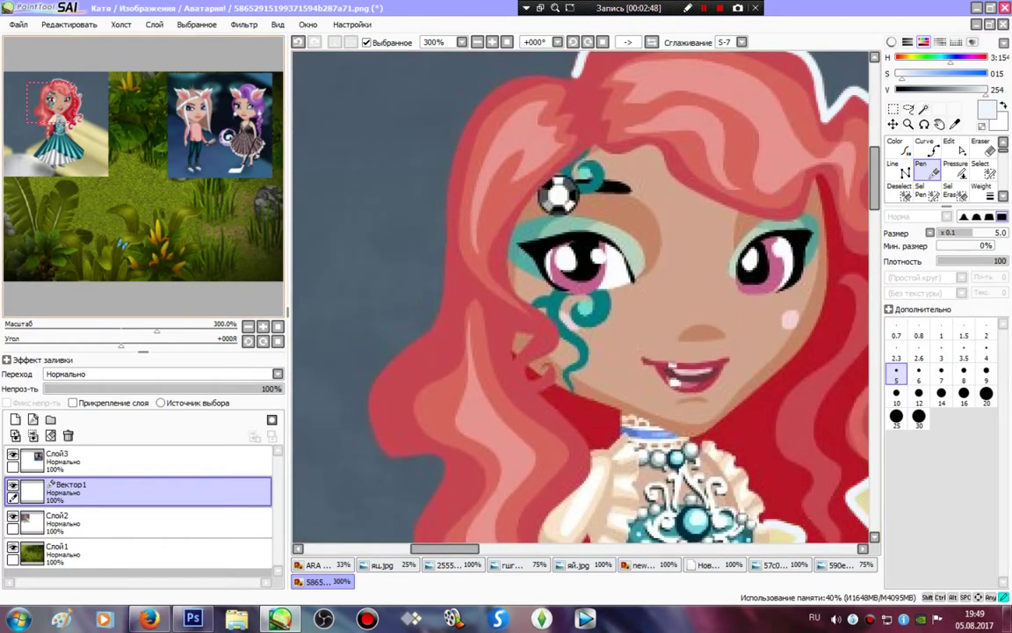
pyautogui.moveTo(576, 73)
pyautogui.mouseDown()
pyautogui.moveTo(486, 89)
pyautogui.moveTo(462, 127)
pyautogui.moveTo(414, 338)
pyautogui.moveTo(431, 336)
pyautogui.moveTo(411, 406)
pyautogui.moveTo(442, 457)
pyautogui.moveTo(402, 412)
pyautogui.moveTo(368, 421)
pyautogui.mouseUp()
pyautogui.click(951, 147)
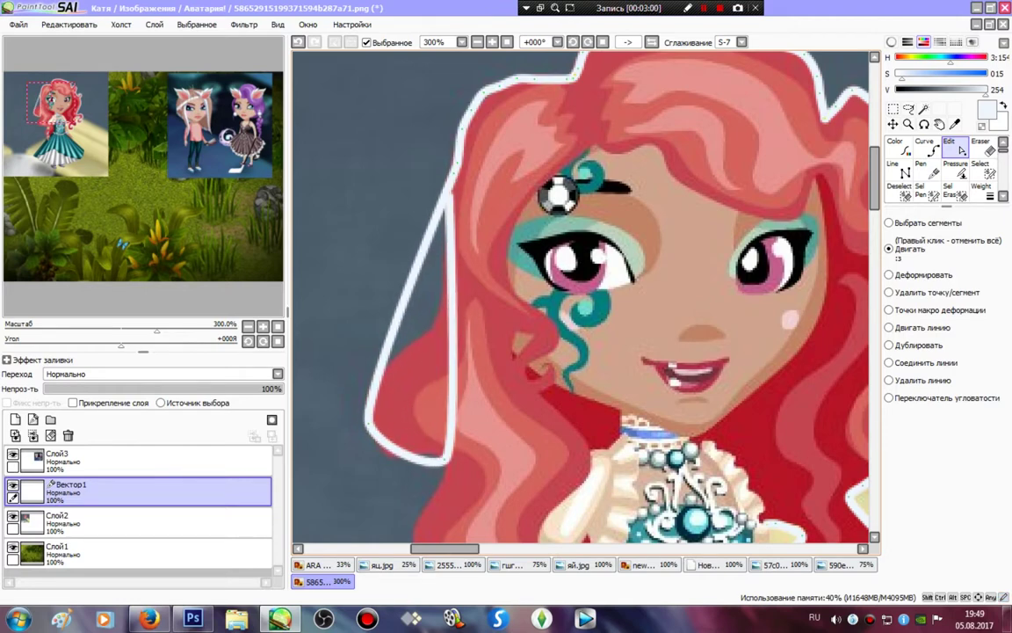
pyautogui.moveTo(450, 195)
pyautogui.mouseDown()
pyautogui.moveTo(452, 410)
pyautogui.moveTo(435, 455)
pyautogui.moveTo(383, 453)
pyautogui.moveTo(435, 460)
pyautogui.moveTo(410, 533)
pyautogui.mouseUp()
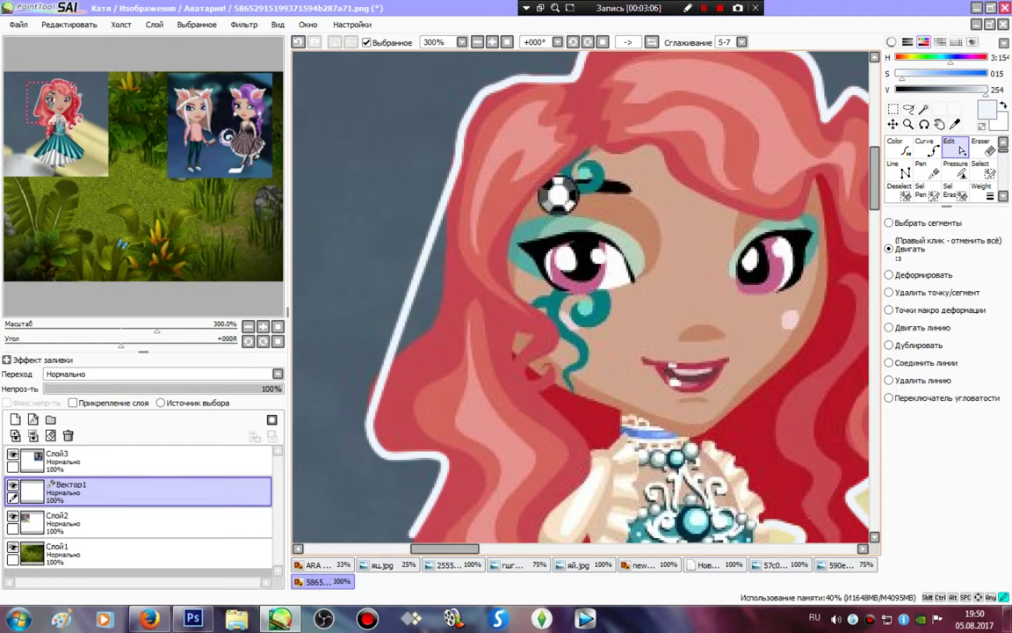
pyautogui.moveTo(410, 275); pyautogui.dragTo(441, 313)
pyautogui.moveTo(407, 346); pyautogui.dragTo(413, 349)
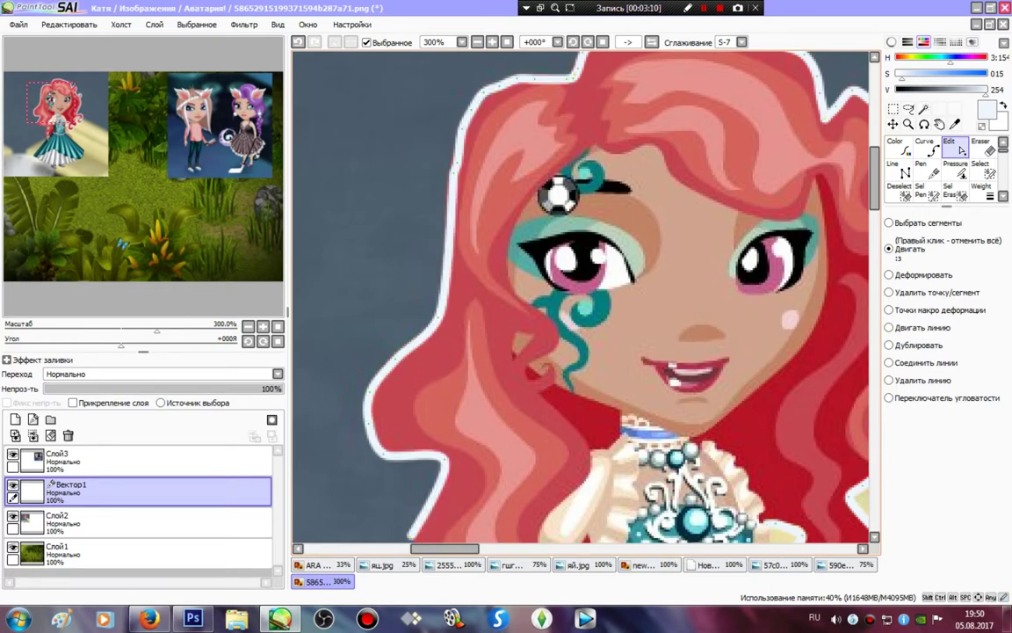
# Step: Continue the outline down the lower left hair waves and around the avatar's left-side arm and wrist to the skirt
pyautogui.moveTo(448, 479)
pyautogui.mouseDown()
pyautogui.moveTo(473, 232)
pyautogui.moveTo(525, 115)
pyautogui.mouseUp()
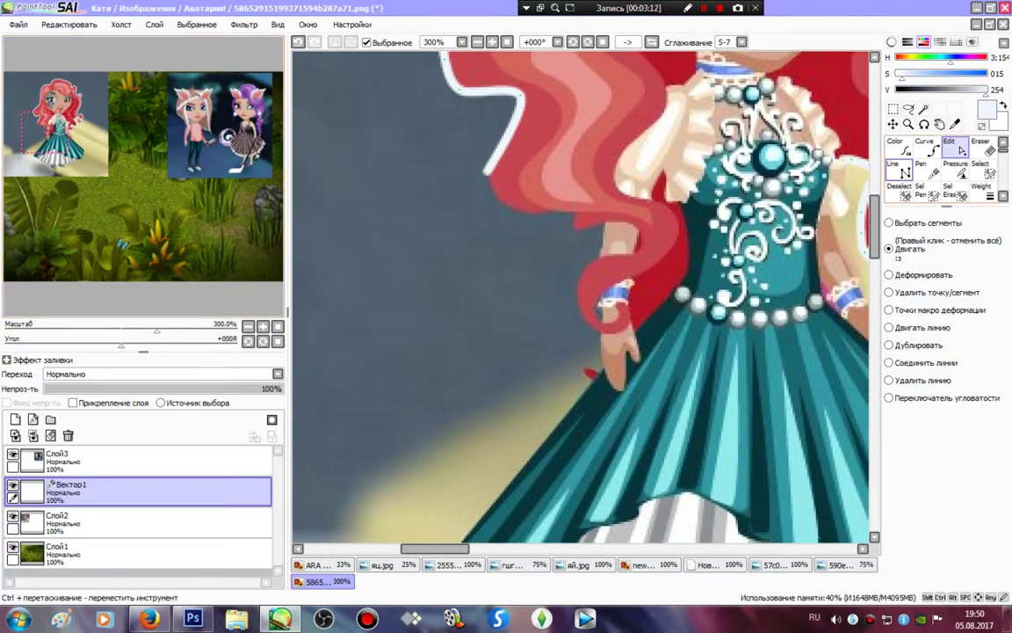
pyautogui.click(925, 170)
pyautogui.moveTo(481, 172)
pyautogui.mouseDown()
pyautogui.moveTo(508, 211)
pyautogui.moveTo(567, 212)
pyautogui.mouseUp()
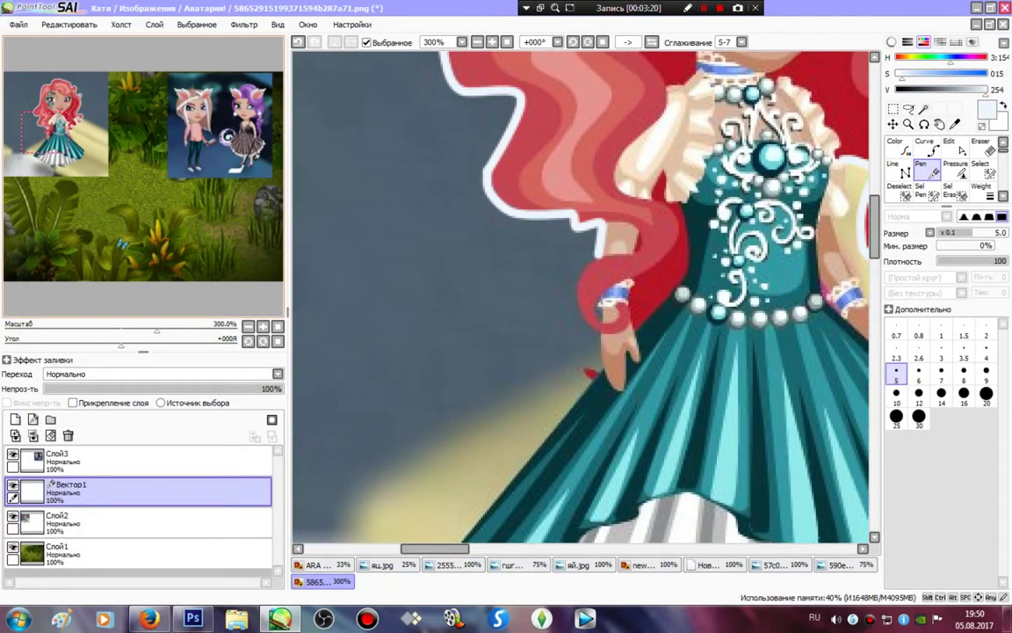
pyautogui.moveTo(45, 143); pyautogui.dragTo(50, 151)
pyautogui.scroll(5, 510, 98)
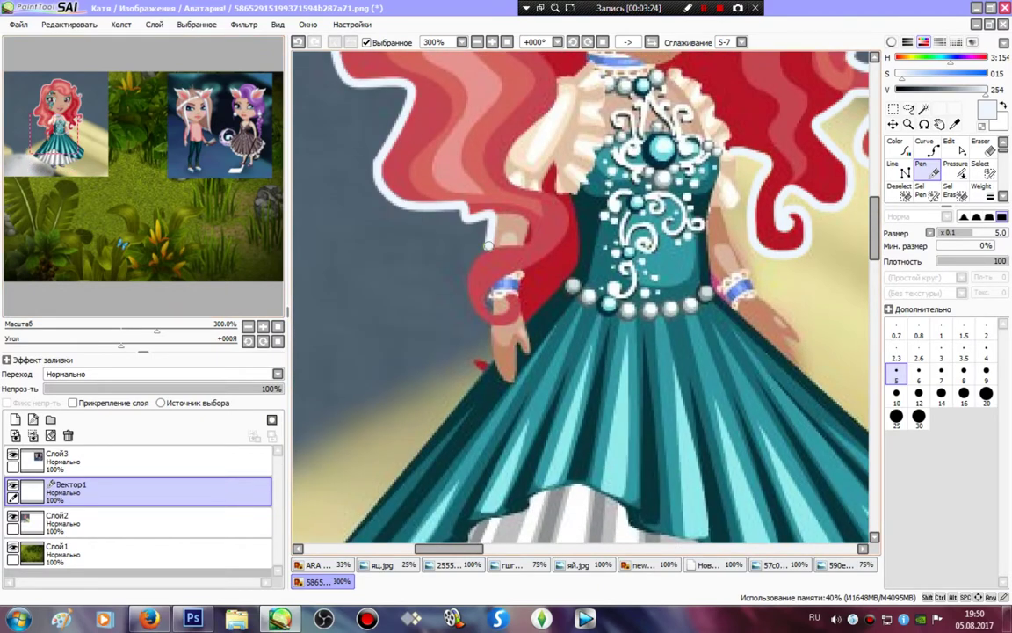
pyautogui.moveTo(467, 270)
pyautogui.mouseDown()
pyautogui.moveTo(495, 352)
pyautogui.moveTo(483, 371)
pyautogui.mouseUp()
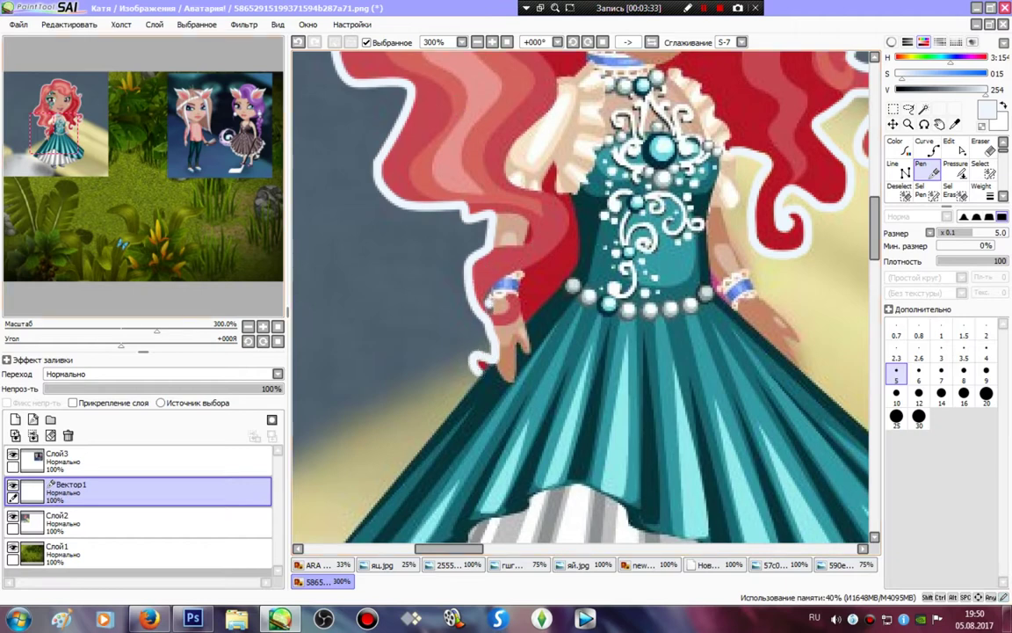
# Step: Trace the straight left edge of the teal skirt from the hand down to the hem corner
pyautogui.scroll(-5, 508, 151)
pyautogui.moveTo(487, 181)
pyautogui.mouseDown()
pyautogui.moveTo(444, 209)
pyautogui.moveTo(419, 262)
pyautogui.moveTo(356, 329)
pyautogui.moveTo(341, 370)
pyautogui.mouseUp()
pyautogui.press('ctrl')
pyautogui.press('n')
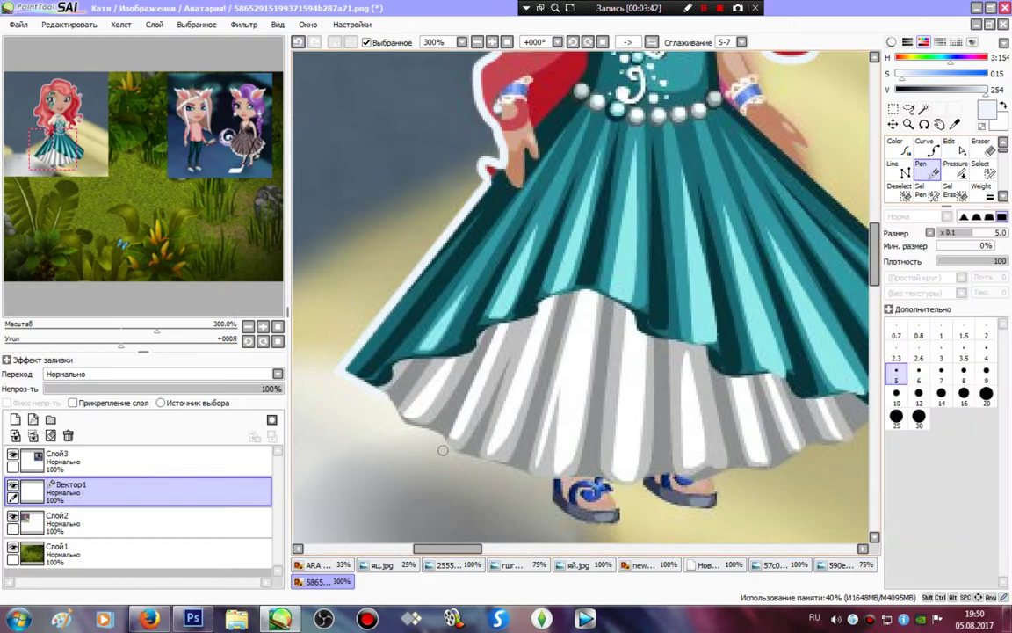
# Step: Stretch the outline across the skirt to its right corner and bend it to follow the rounded hem
pyautogui.click(949, 145)
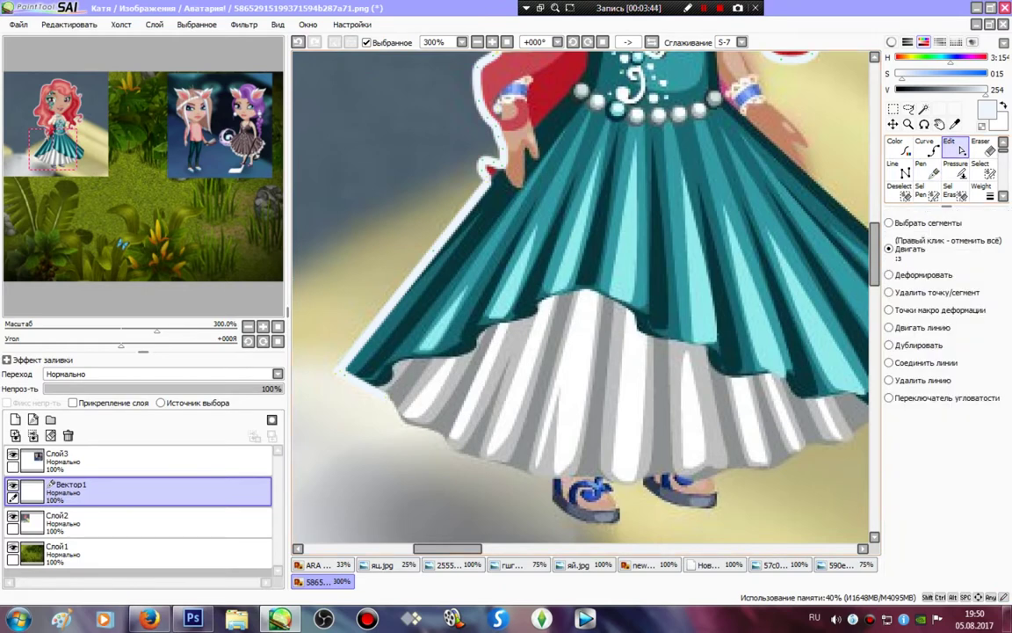
pyautogui.moveTo(384, 395)
pyautogui.mouseDown()
pyautogui.moveTo(605, 420)
pyautogui.moveTo(885, 384)
pyautogui.mouseUp()
pyautogui.moveTo(747, 369); pyautogui.dragTo(475, 360)
pyautogui.moveTo(613, 377); pyautogui.dragTo(680, 297)
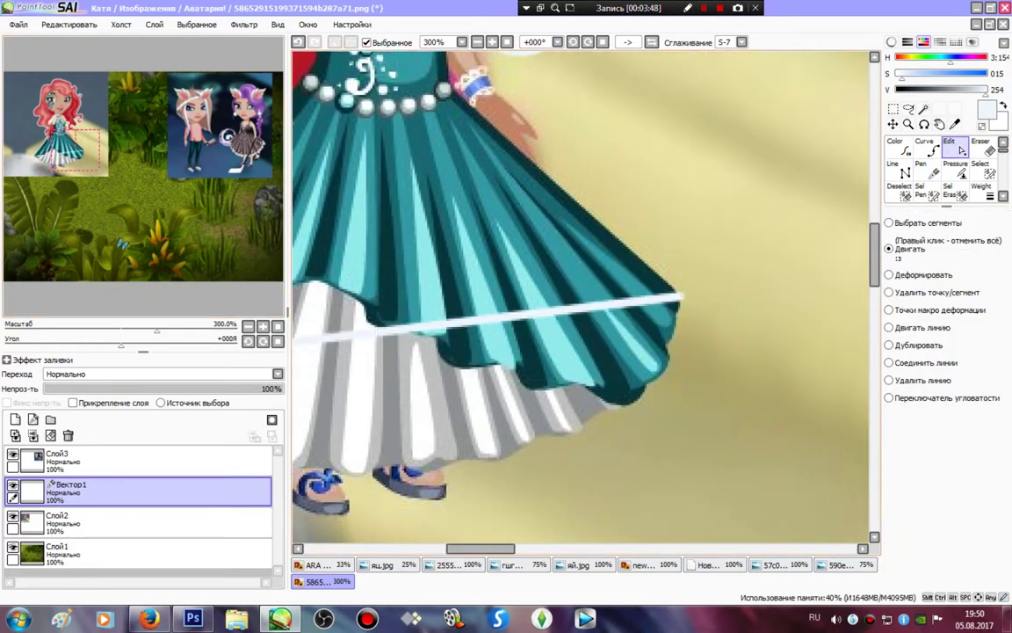
pyautogui.scroll(-2, 680, 296)
pyautogui.moveTo(501, 312); pyautogui.dragTo(499, 384)
pyautogui.moveTo(398, 364); pyautogui.dragTo(392, 374)
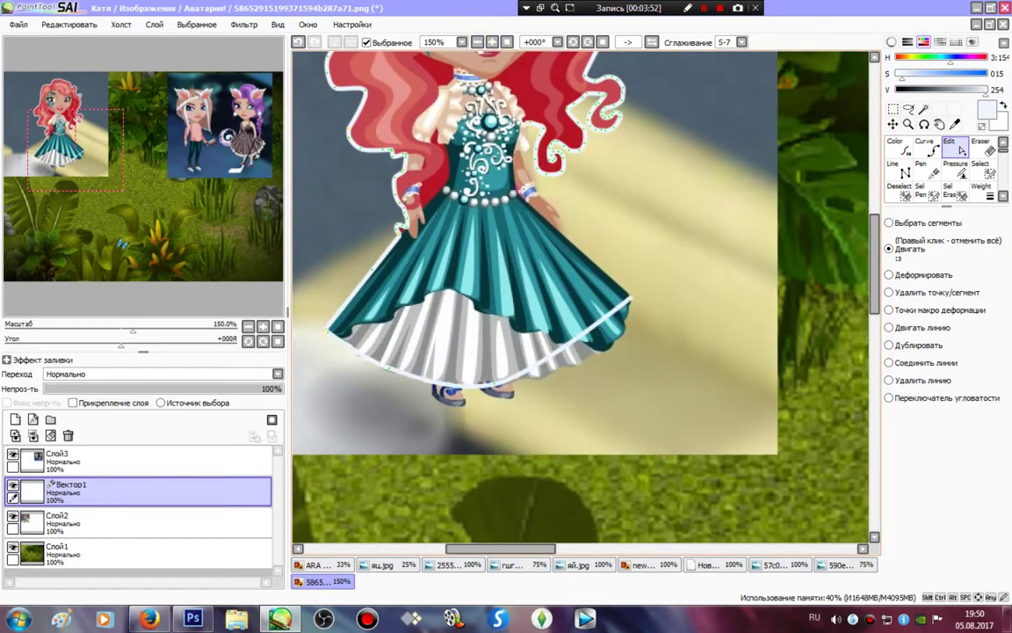
pyautogui.moveTo(569, 352)
pyautogui.mouseDown()
pyautogui.moveTo(582, 361)
pyautogui.moveTo(622, 335)
pyautogui.mouseUp()
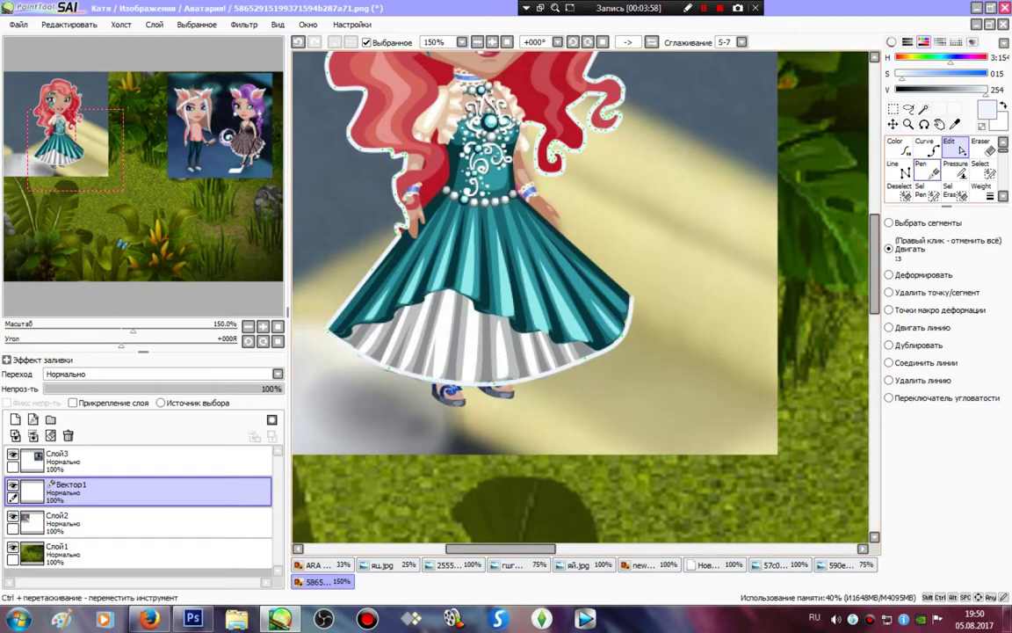
# Step: Outline the skirt's right edge, the right-side arm and the sandals, and adjust a line point by the feet
pyautogui.click(927, 169)
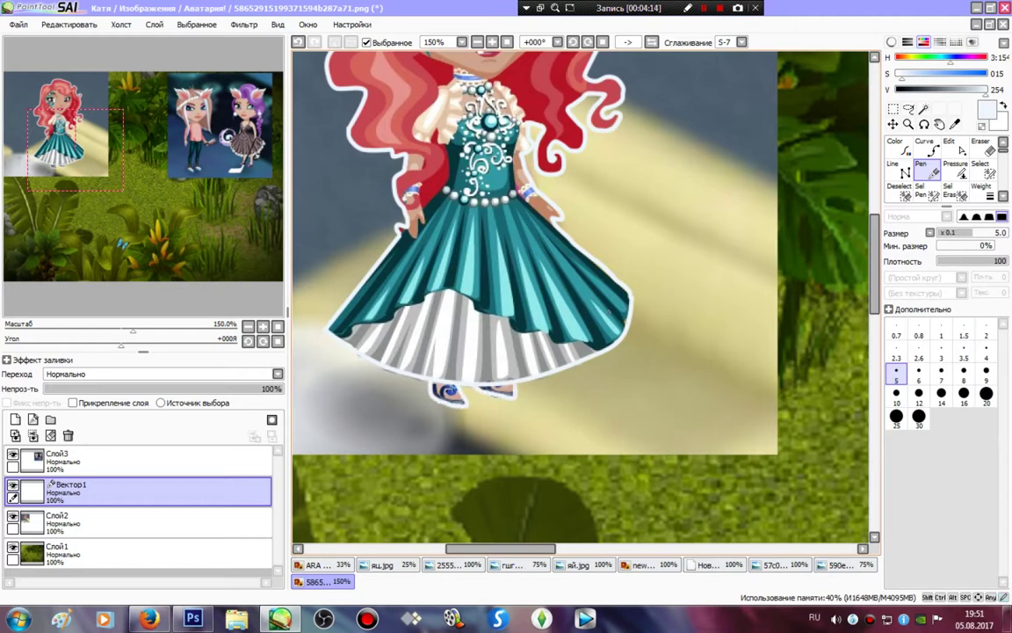
pyautogui.click(298, 42)
pyautogui.moveTo(562, 203); pyautogui.dragTo(491, 210)
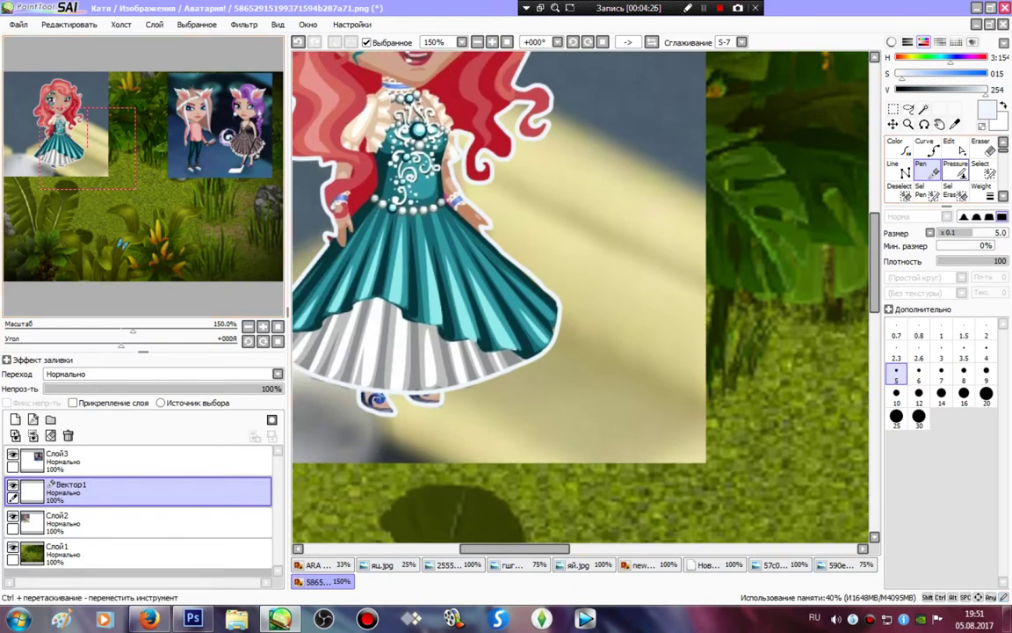
pyautogui.click(955, 148)
pyautogui.moveTo(393, 406); pyautogui.dragTo(393, 405)
# Step: Add a second vector layer directly above the two-avatar photo layer
pyautogui.click(132, 460)
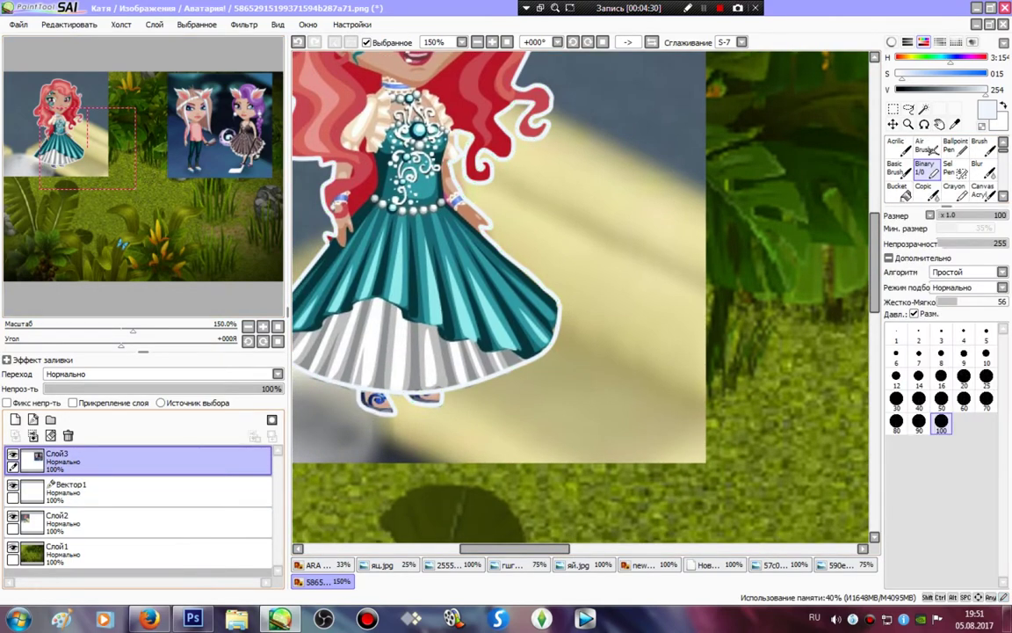
pyautogui.click(132, 491)
pyautogui.moveTo(90, 147); pyautogui.dragTo(210, 119)
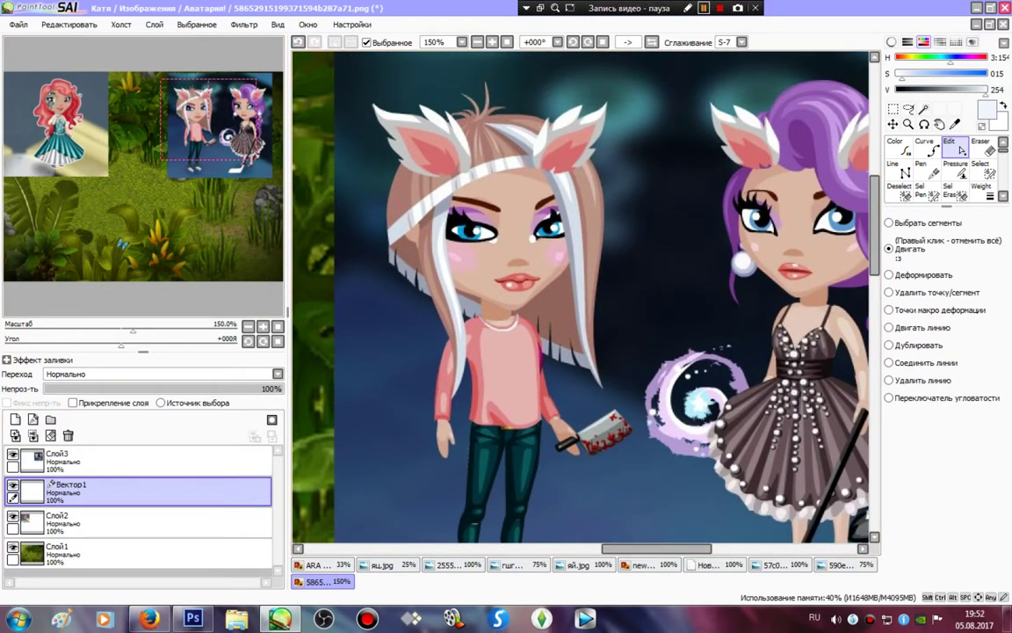
pyautogui.click(927, 173)
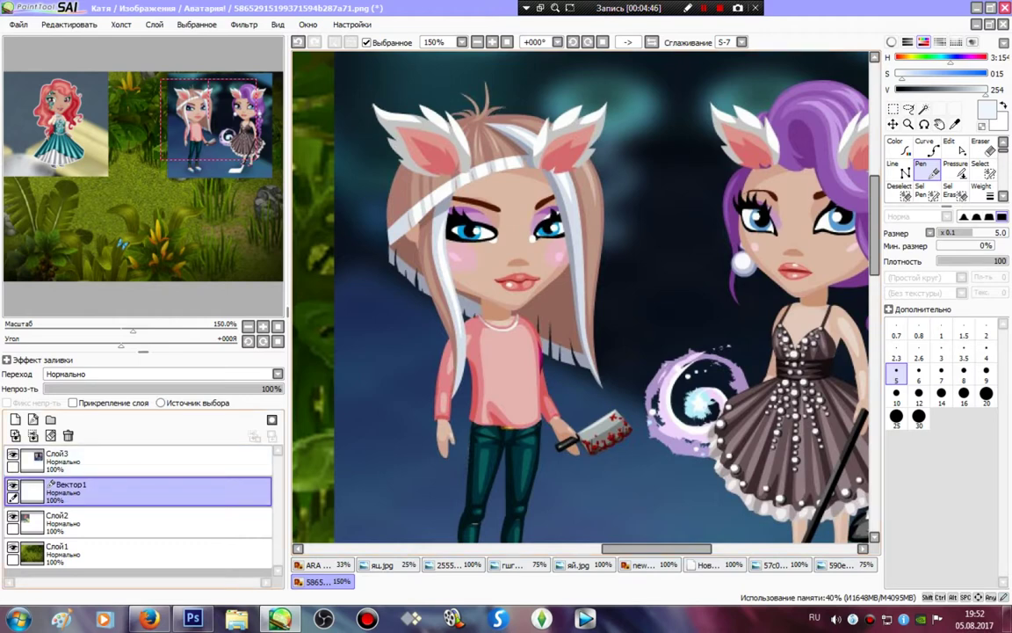
pyautogui.click(97, 461)
pyautogui.click(34, 420)
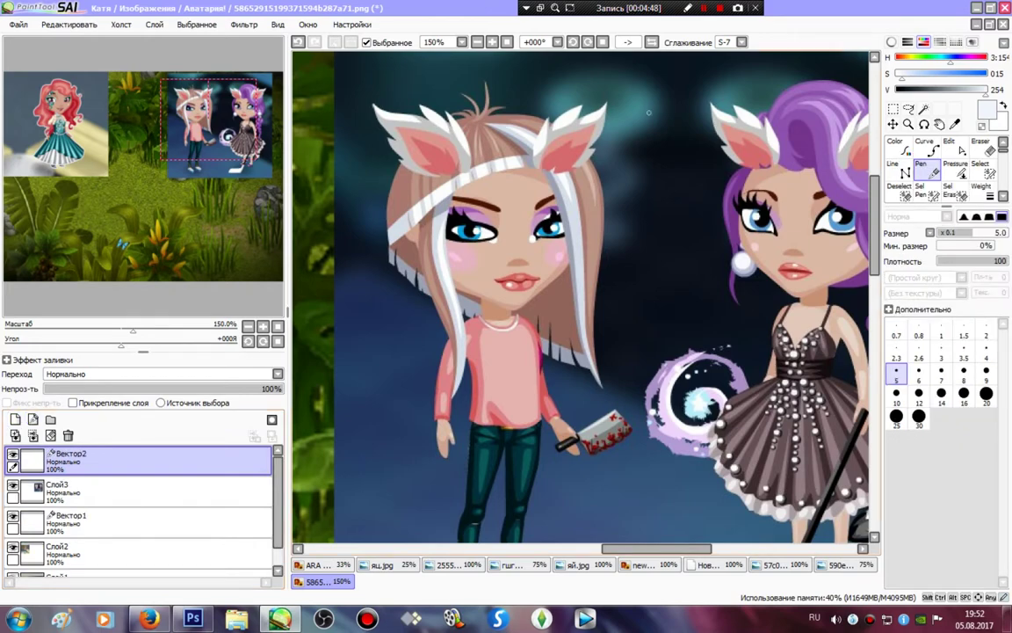
# Step: Outline the spiky hair tuft of the pink-sweater avatar and carry the line over to the left ear's upper edge
pyautogui.moveTo(430, 58); pyautogui.dragTo(448, 131)
pyautogui.scroll(4, 500, 204)
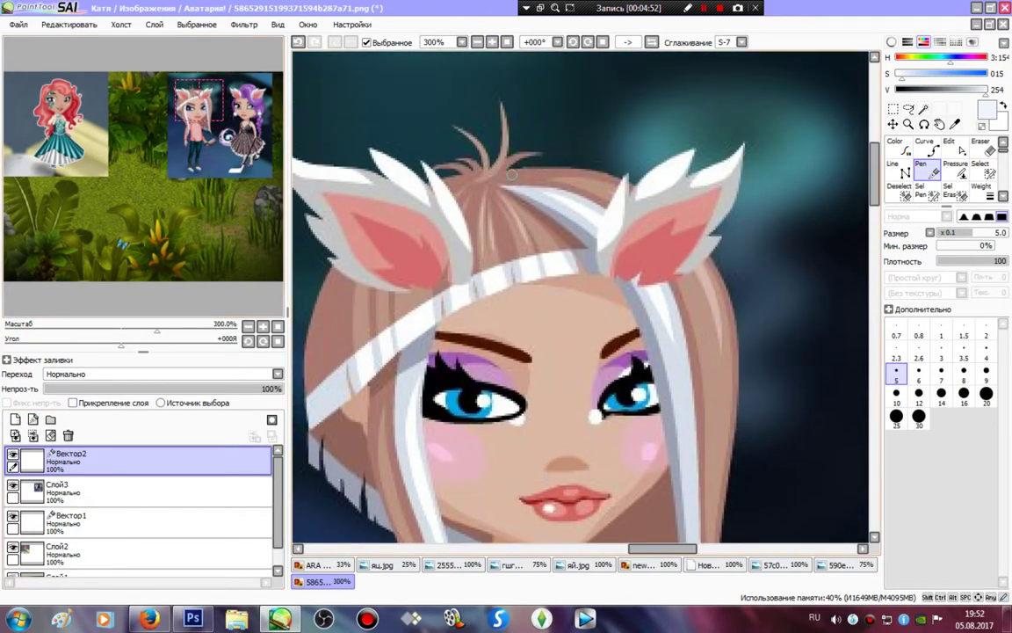
pyautogui.moveTo(508, 167); pyautogui.dragTo(547, 155)
pyautogui.click(961, 149)
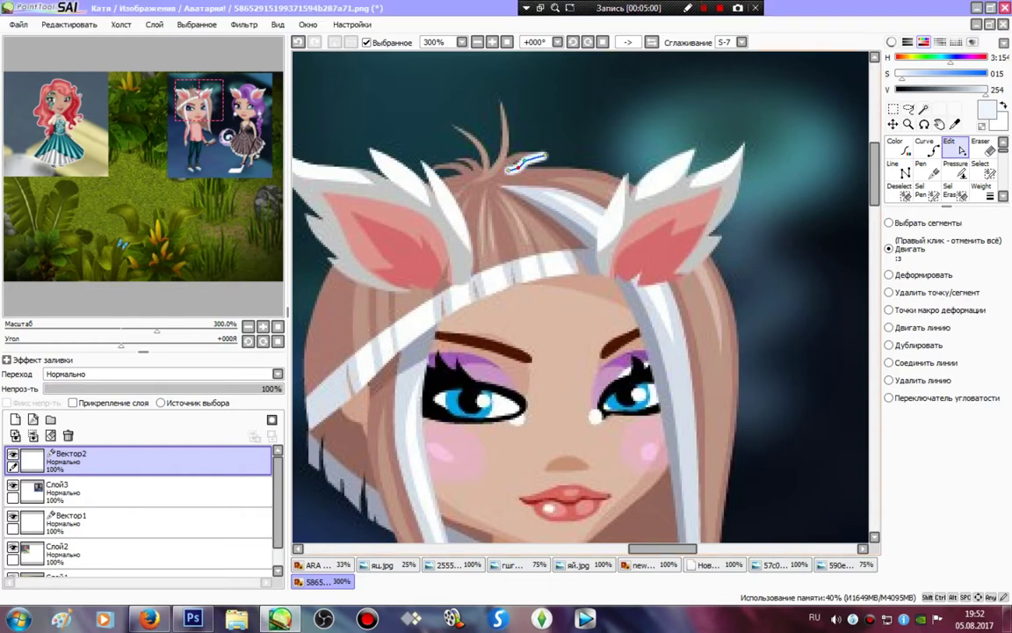
pyautogui.click(921, 167)
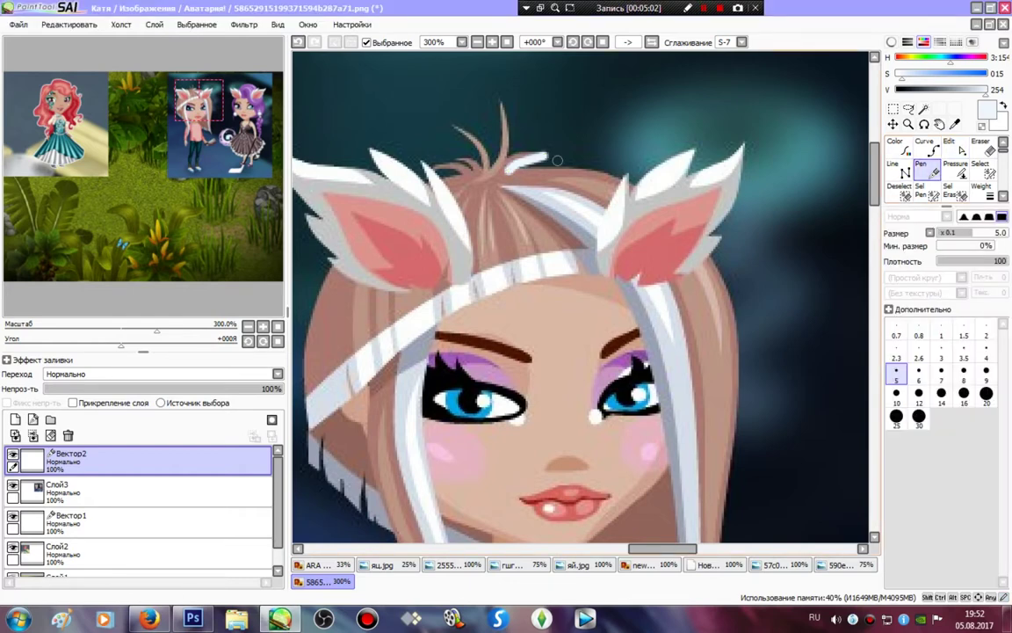
pyautogui.moveTo(544, 155)
pyautogui.mouseDown()
pyautogui.moveTo(508, 153)
pyautogui.moveTo(506, 101)
pyautogui.moveTo(492, 166)
pyautogui.moveTo(486, 138)
pyautogui.moveTo(450, 124)
pyautogui.moveTo(481, 162)
pyautogui.moveTo(471, 152)
pyautogui.moveTo(455, 155)
pyautogui.moveTo(470, 166)
pyautogui.moveTo(439, 160)
pyautogui.moveTo(458, 170)
pyautogui.moveTo(448, 176)
pyautogui.moveTo(417, 162)
pyautogui.moveTo(428, 184)
pyautogui.moveTo(365, 142)
pyautogui.moveTo(387, 180)
pyautogui.moveTo(279, 149)
pyautogui.mouseUp()
# Step: Outline the outer edge of the avatar's left ear and trace the hair edge beneath it downward
pyautogui.moveTo(201, 100); pyautogui.dragTo(186, 100)
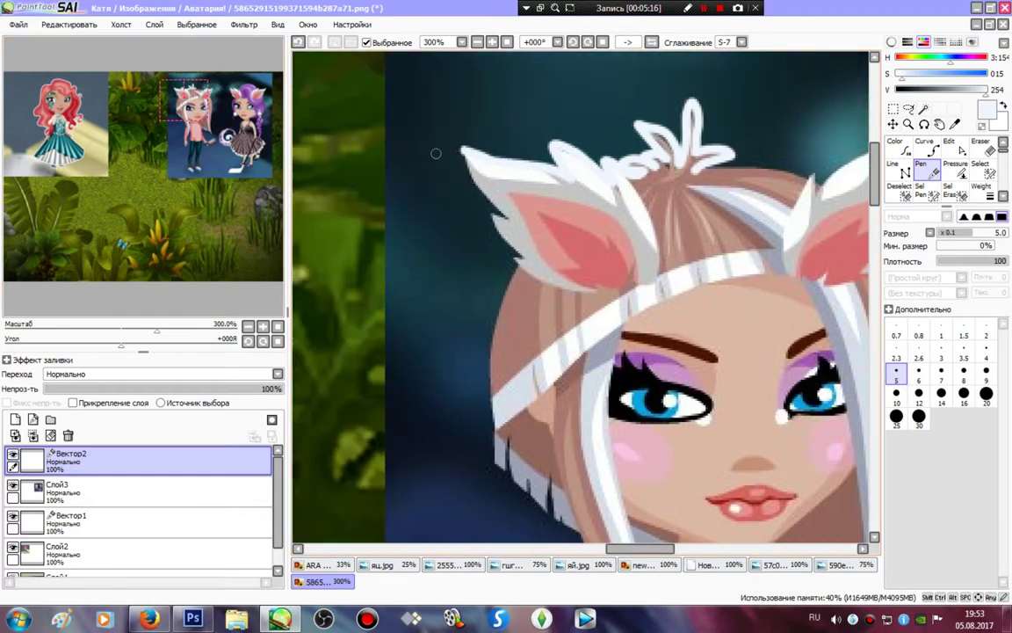
pyautogui.moveTo(461, 149)
pyautogui.mouseDown()
pyautogui.moveTo(507, 213)
pyautogui.moveTo(489, 212)
pyautogui.moveTo(516, 266)
pyautogui.mouseUp()
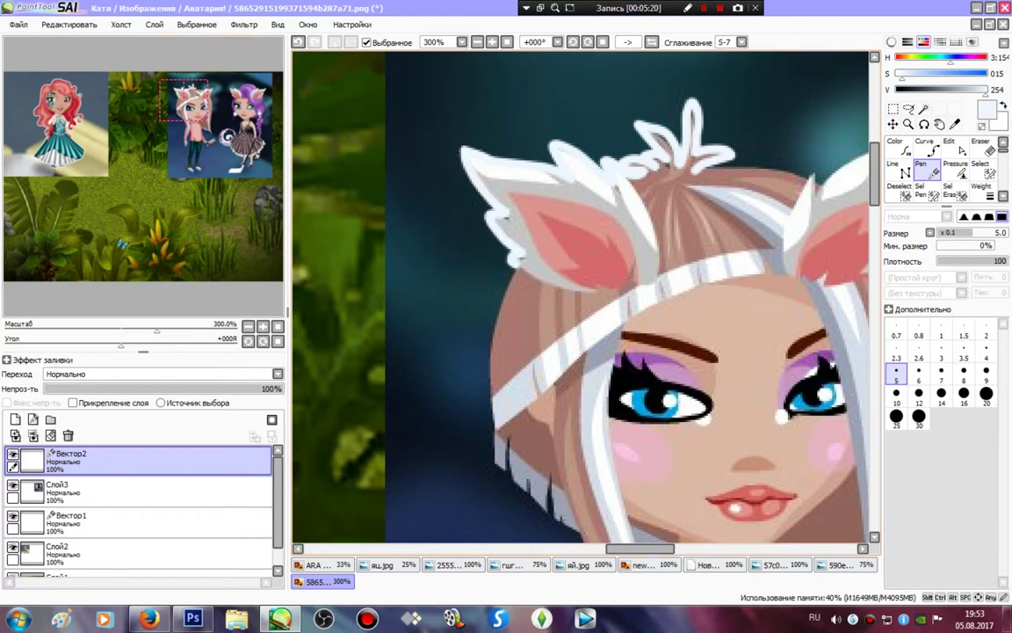
pyautogui.moveTo(185, 101); pyautogui.dragTo(193, 109)
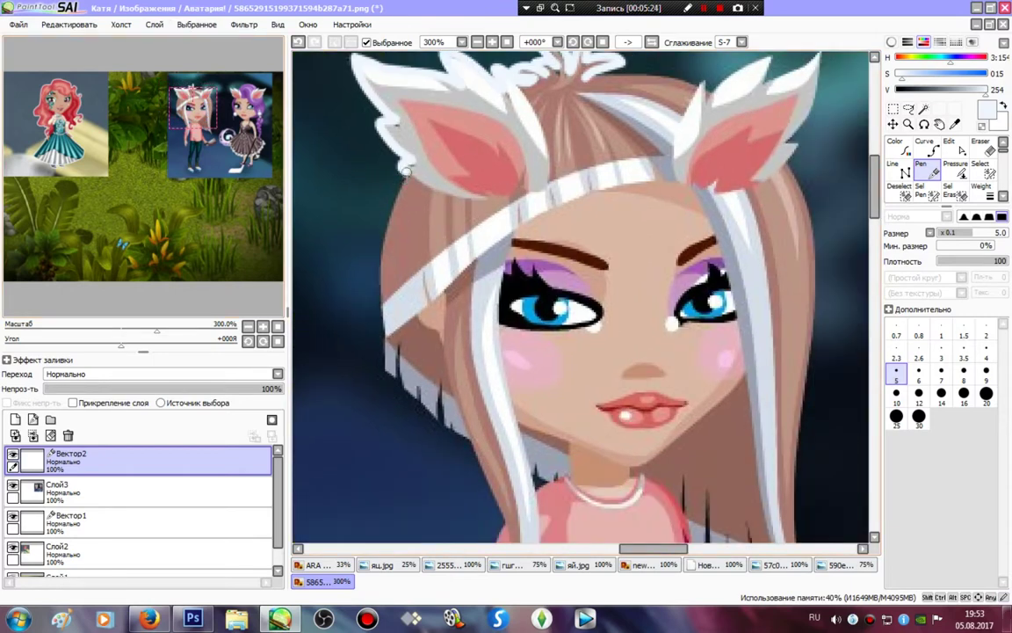
pyautogui.moveTo(402, 182)
pyautogui.mouseDown()
pyautogui.moveTo(381, 262)
pyautogui.moveTo(383, 354)
pyautogui.moveTo(419, 409)
pyautogui.moveTo(463, 436)
pyautogui.mouseUp()
# Step: Trace the lower left hair strand and outline the left-side arm around the fingers
pyautogui.moveTo(631, 384); pyautogui.dragTo(597, 79)
pyautogui.moveTo(452, 149)
pyautogui.mouseDown()
pyautogui.moveTo(439, 160)
pyautogui.moveTo(466, 211)
pyautogui.moveTo(450, 266)
pyautogui.moveTo(446, 388)
pyautogui.moveTo(468, 458)
pyautogui.mouseUp()
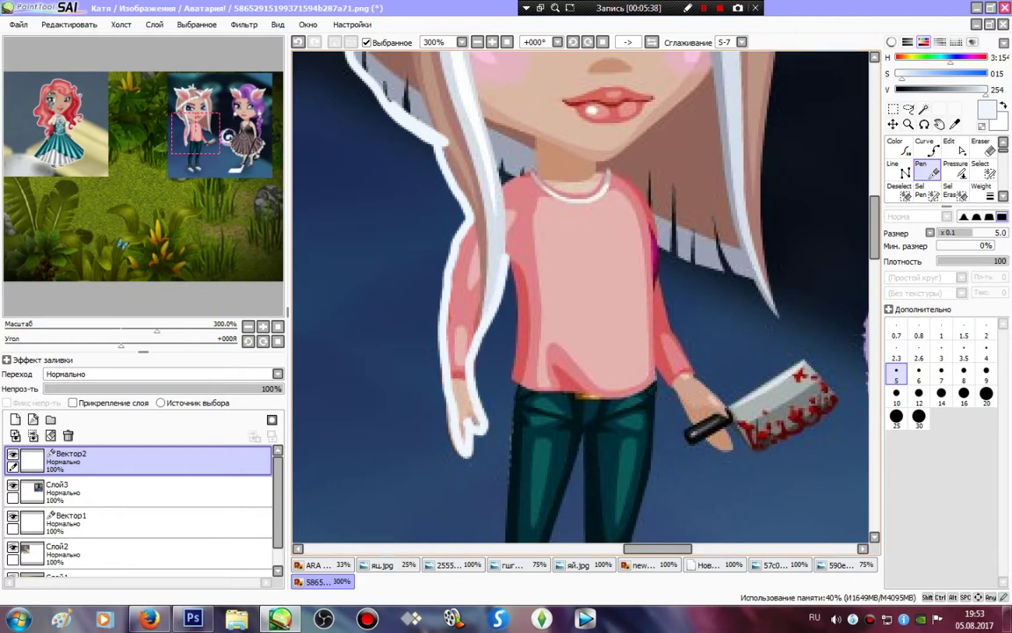
pyautogui.scroll(-3, 506, 98)
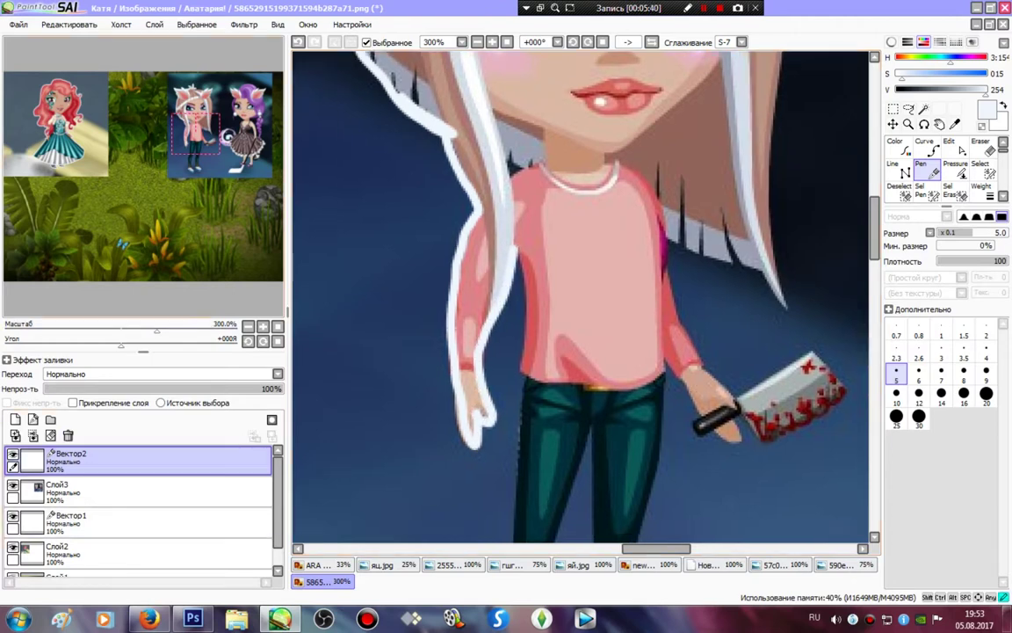
# Step: Outline the left edge of the pink sweater and both trouser legs, including the shoes
pyautogui.moveTo(505, 104)
pyautogui.mouseDown()
pyautogui.moveTo(519, 249)
pyautogui.moveTo(489, 437)
pyautogui.mouseUp()
pyautogui.scroll(-5, 513, 171)
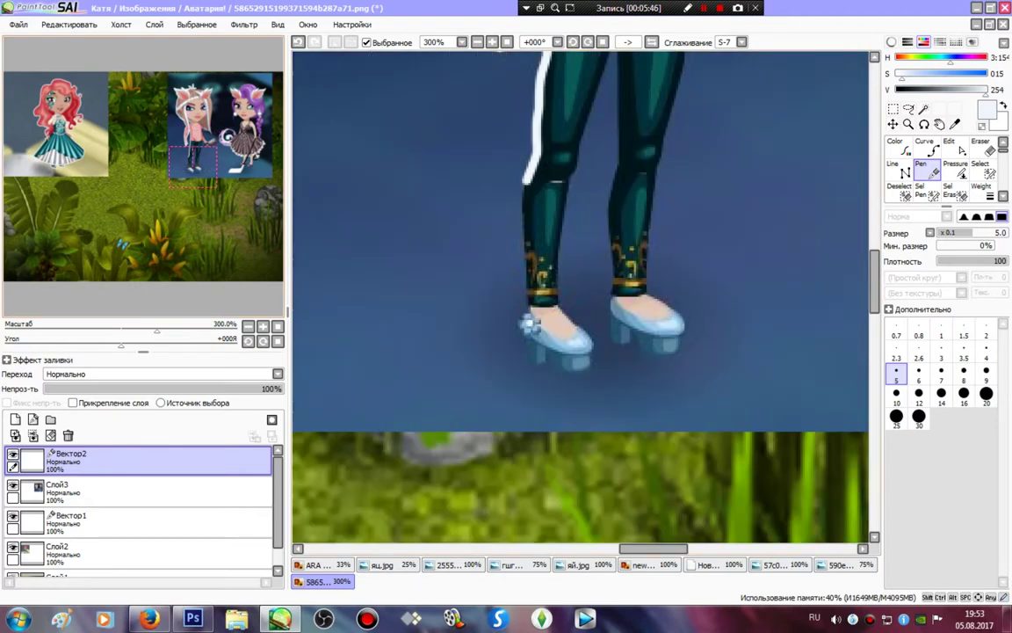
pyautogui.moveTo(526, 181)
pyautogui.mouseDown()
pyautogui.moveTo(521, 342)
pyautogui.moveTo(529, 359)
pyautogui.moveTo(548, 350)
pyautogui.moveTo(576, 367)
pyautogui.moveTo(596, 355)
pyautogui.moveTo(565, 311)
pyautogui.moveTo(555, 240)
pyautogui.moveTo(610, 70)
pyautogui.moveTo(533, 290)
pyautogui.mouseUp()
pyautogui.hotkey('shift', 'F12')
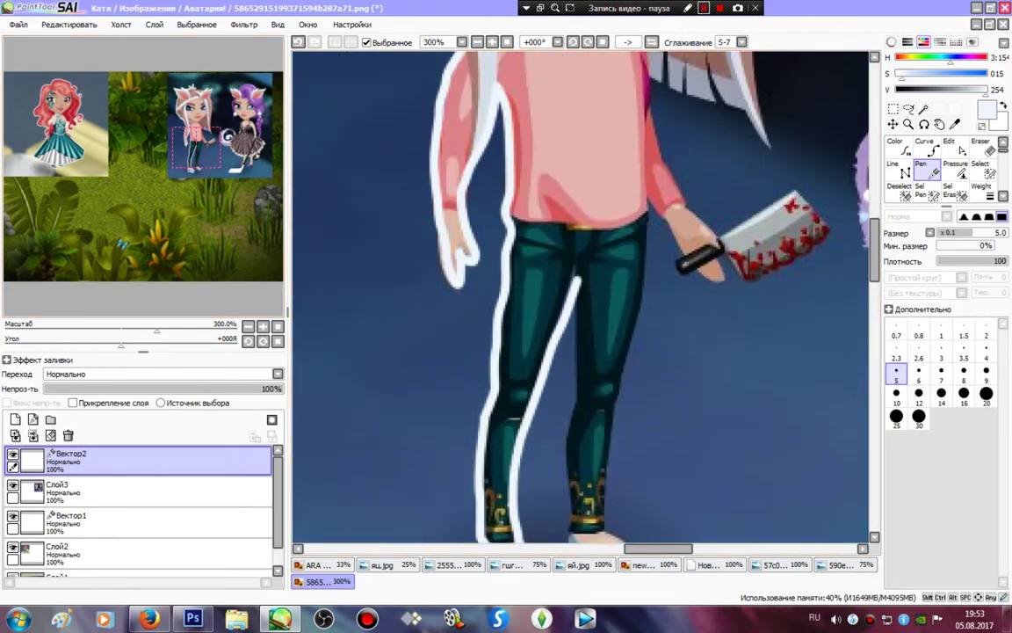
pyautogui.hotkey('shift', 'F12')
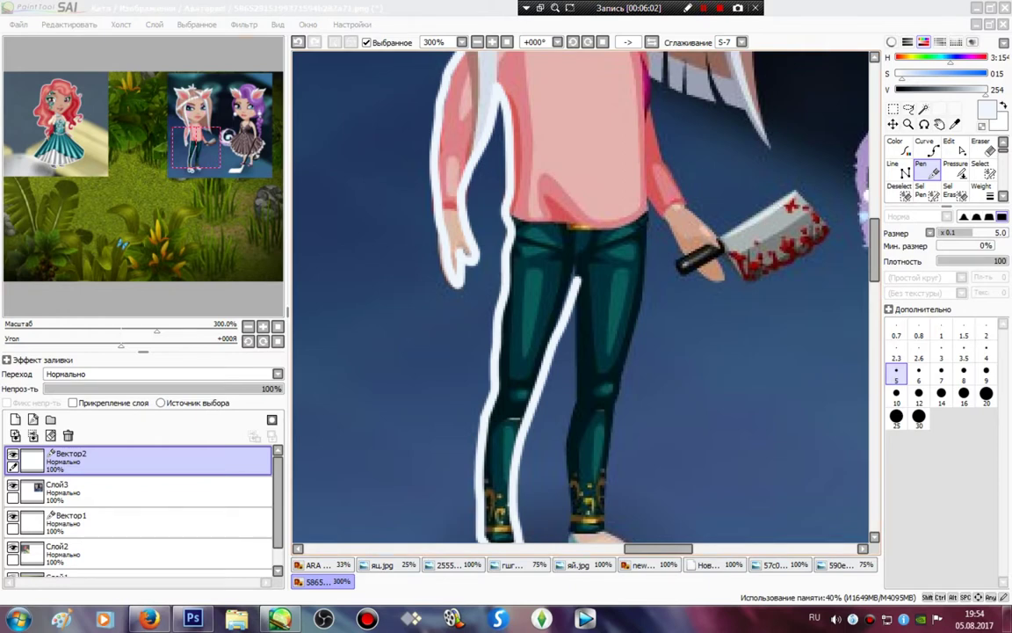
pyautogui.moveTo(562, 440); pyautogui.dragTo(495, 227)
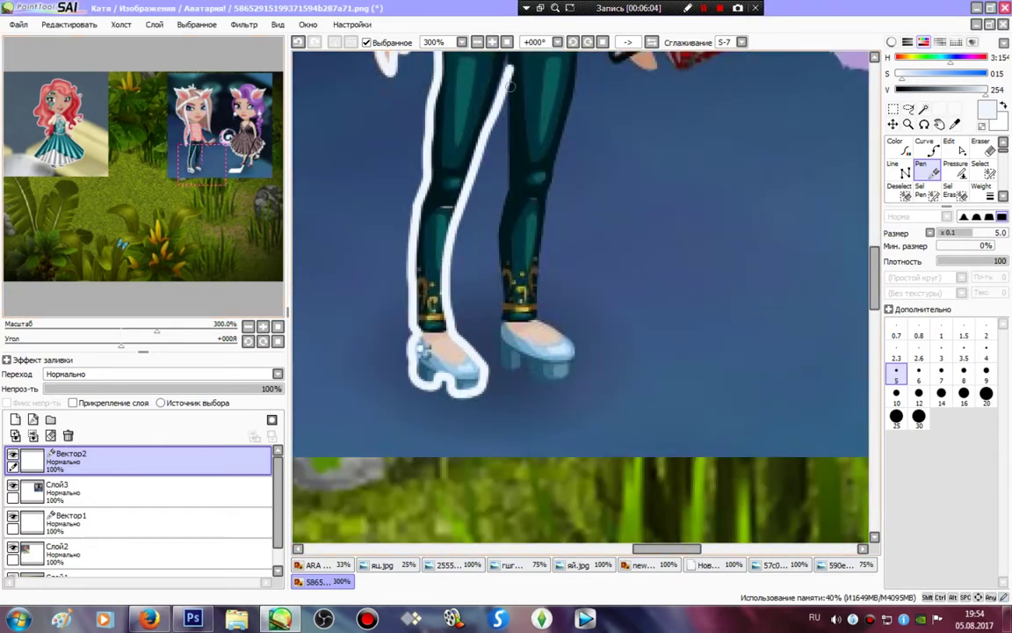
pyautogui.moveTo(511, 86)
pyautogui.mouseDown()
pyautogui.moveTo(501, 369)
pyautogui.moveTo(521, 357)
pyautogui.moveTo(554, 382)
pyautogui.moveTo(579, 361)
pyautogui.moveTo(576, 344)
pyautogui.moveTo(542, 321)
pyautogui.moveTo(536, 273)
pyautogui.moveTo(576, 43)
pyautogui.mouseUp()
# Step: Outline the right-side arm with the cleaver and trace the hair's right edge up to the ear
pyautogui.moveTo(202, 165); pyautogui.dragTo(209, 135)
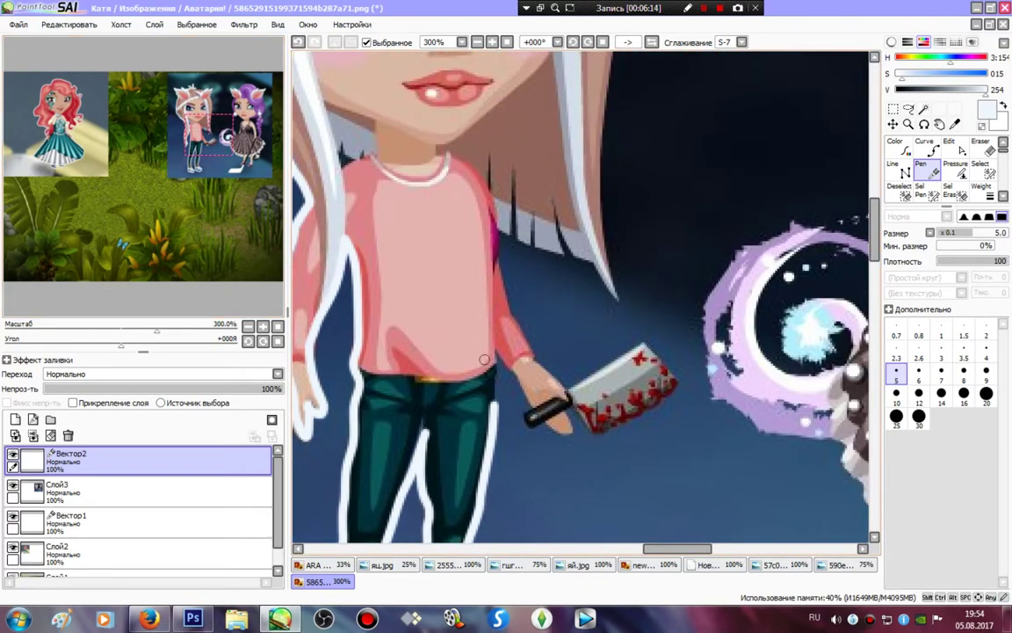
pyautogui.moveTo(500, 354)
pyautogui.mouseDown()
pyautogui.moveTo(492, 419)
pyautogui.moveTo(510, 378)
pyautogui.moveTo(526, 423)
pyautogui.moveTo(563, 434)
pyautogui.moveTo(574, 425)
pyautogui.moveTo(567, 409)
pyautogui.moveTo(591, 431)
pyautogui.moveTo(607, 428)
pyautogui.moveTo(678, 376)
pyautogui.moveTo(649, 342)
pyautogui.moveTo(565, 388)
pyautogui.moveTo(511, 238)
pyautogui.moveTo(591, 261)
pyautogui.moveTo(621, 296)
pyautogui.moveTo(603, 165)
pyautogui.moveTo(618, 52)
pyautogui.mouseUp()
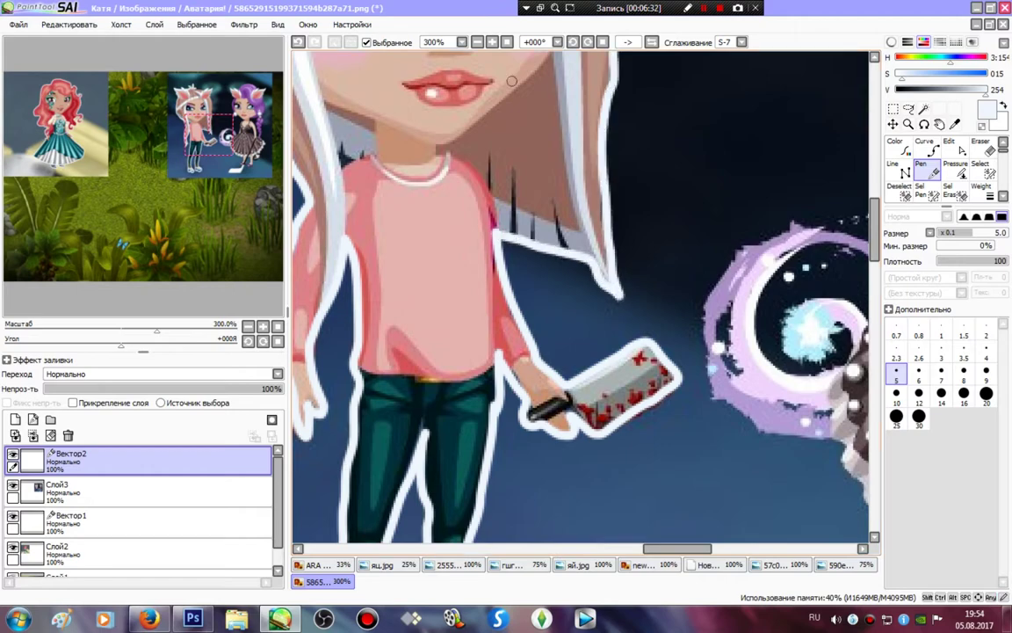
pyautogui.scroll(5, 511, 80)
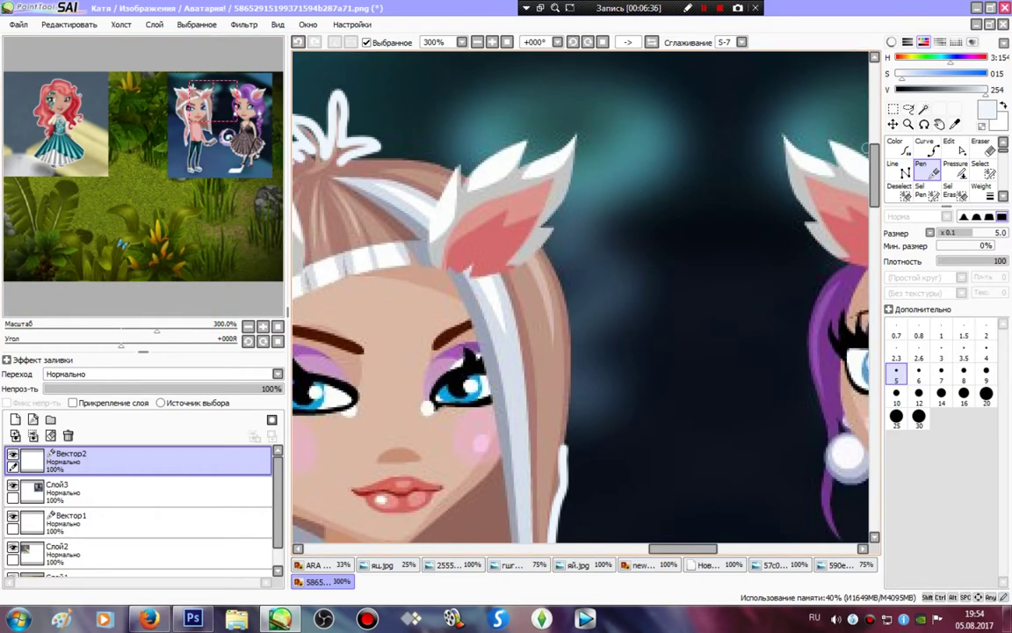
pyautogui.click(949, 145)
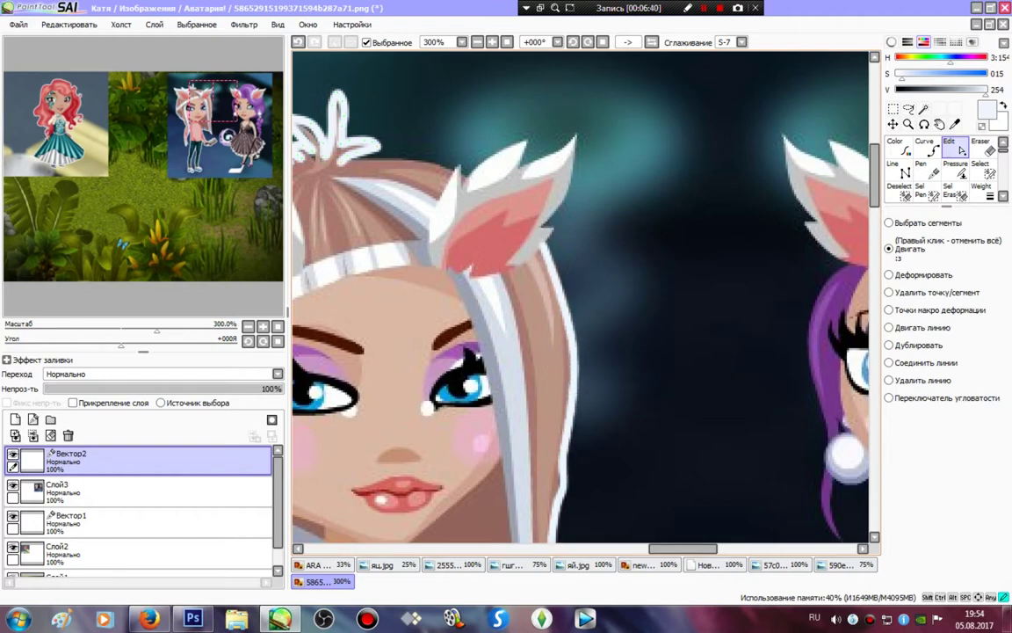
# Step: Outline the right ear's outer edge up to its tip and adjust the line points along it
pyautogui.scroll(1, 580, 297)
pyautogui.scroll(1, 580, 297)
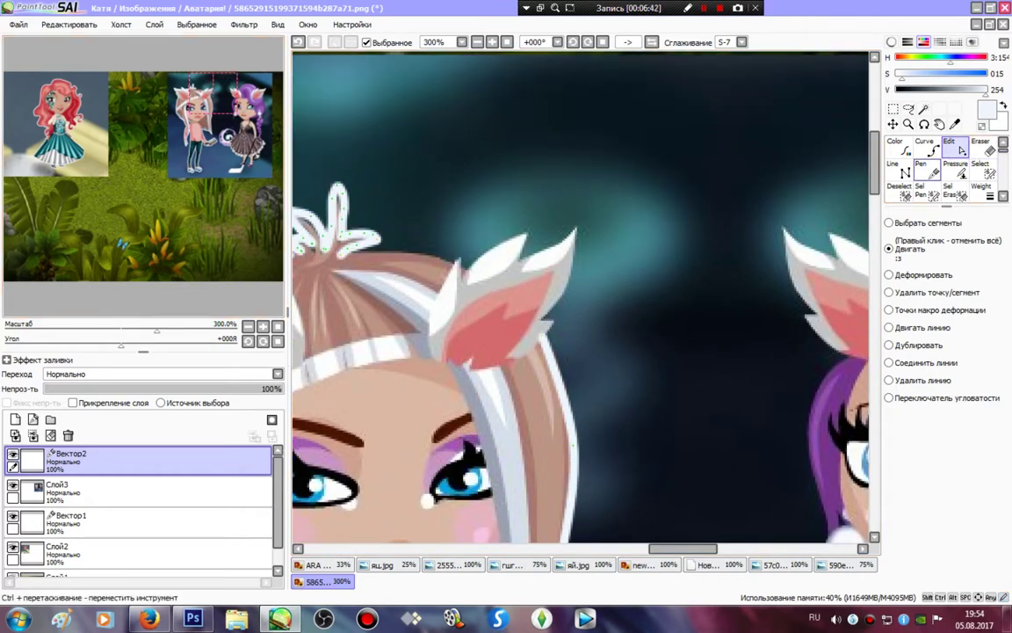
pyautogui.click(920, 168)
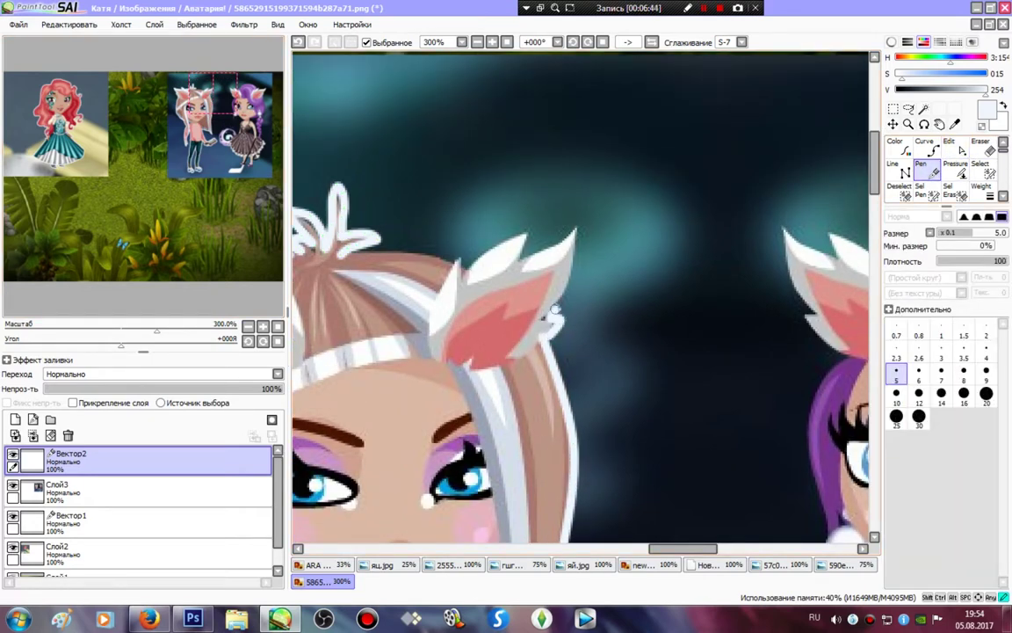
pyautogui.moveTo(555, 310); pyautogui.dragTo(588, 221)
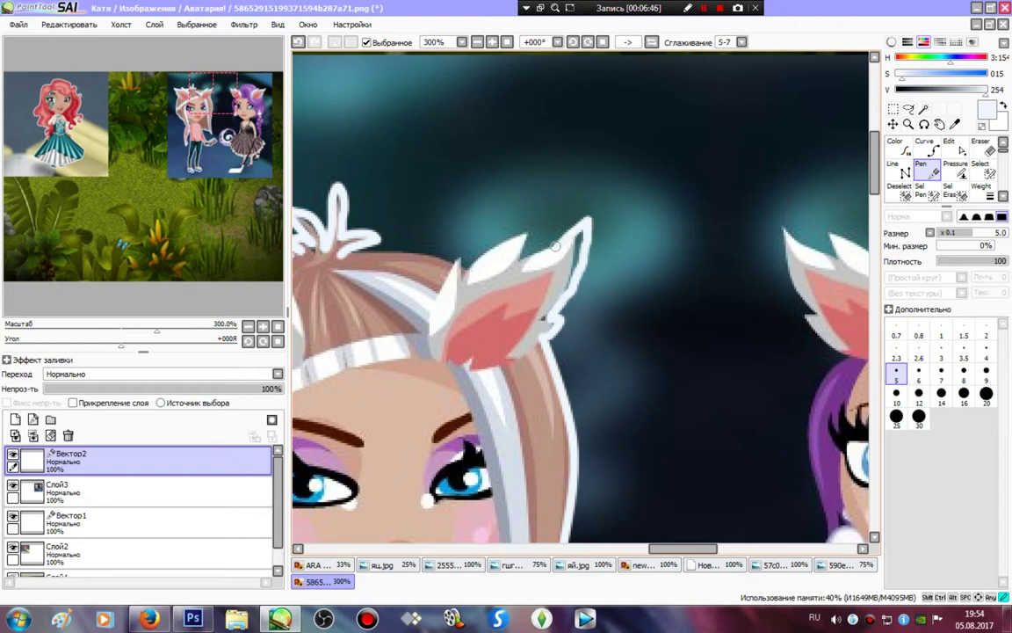
pyautogui.click(961, 150)
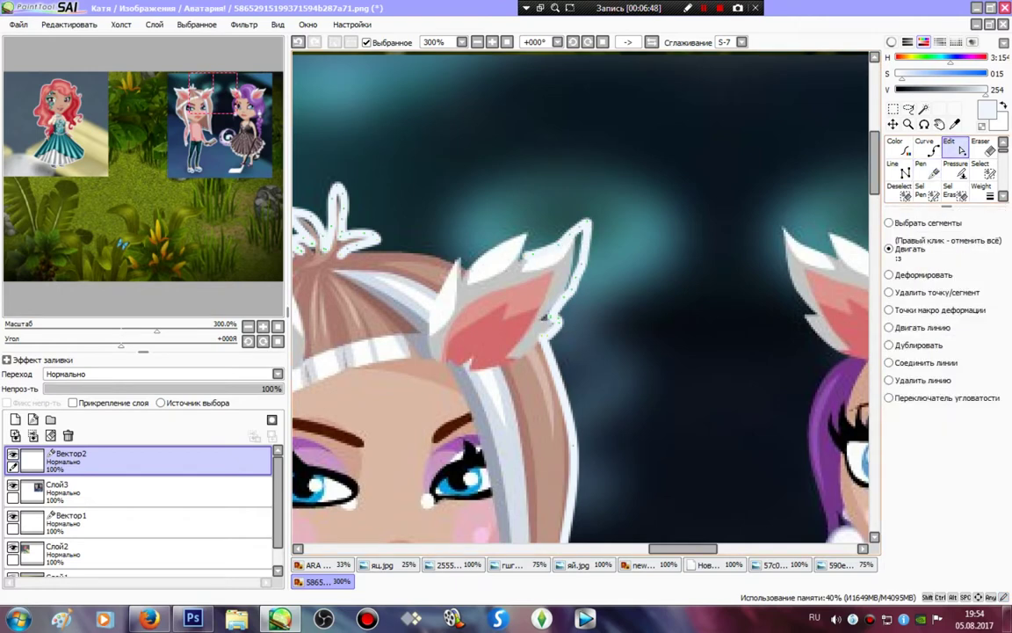
pyautogui.moveTo(572, 289); pyautogui.dragTo(569, 285)
pyautogui.moveTo(581, 264); pyautogui.dragTo(583, 233)
# Step: Outline the right ear's feathery upper edge, redo its end, and close the outline across the head to the hair tuft
pyautogui.click(926, 171)
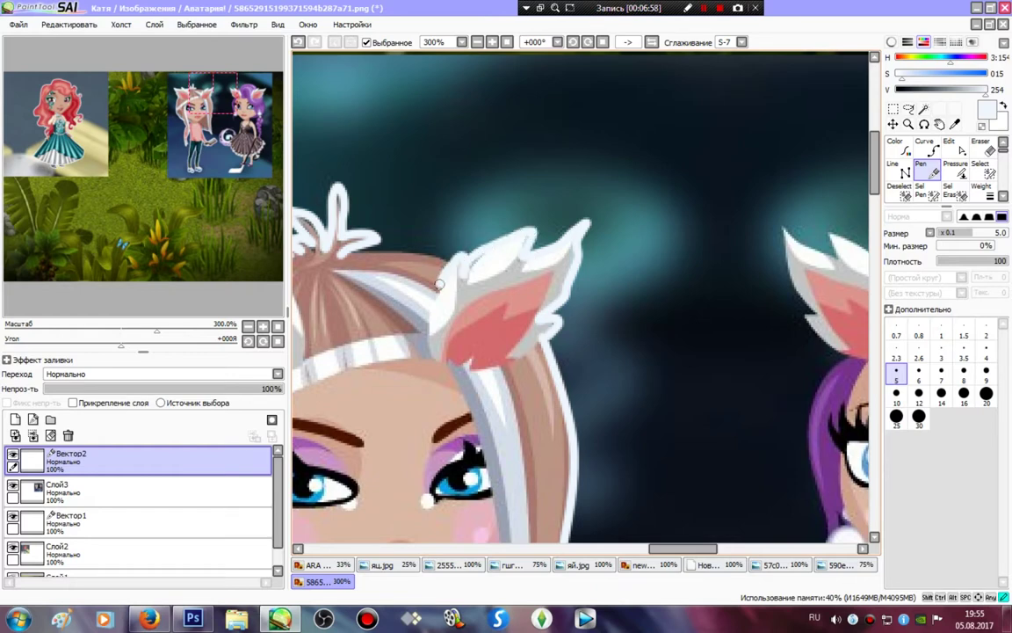
pyautogui.hotkey('ctrl', 'z')
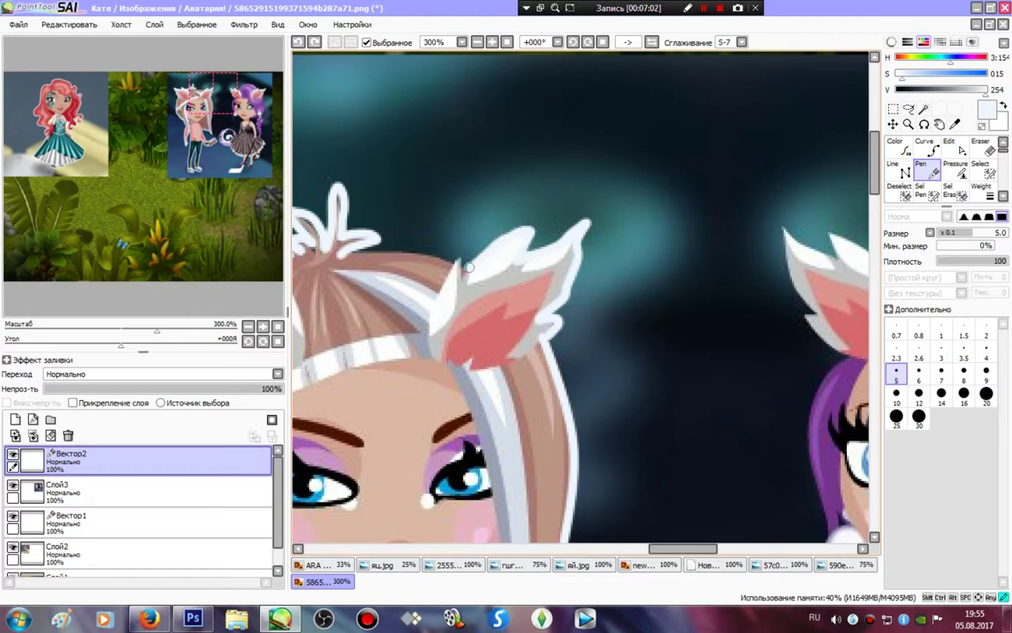
pyautogui.click(702, 8)
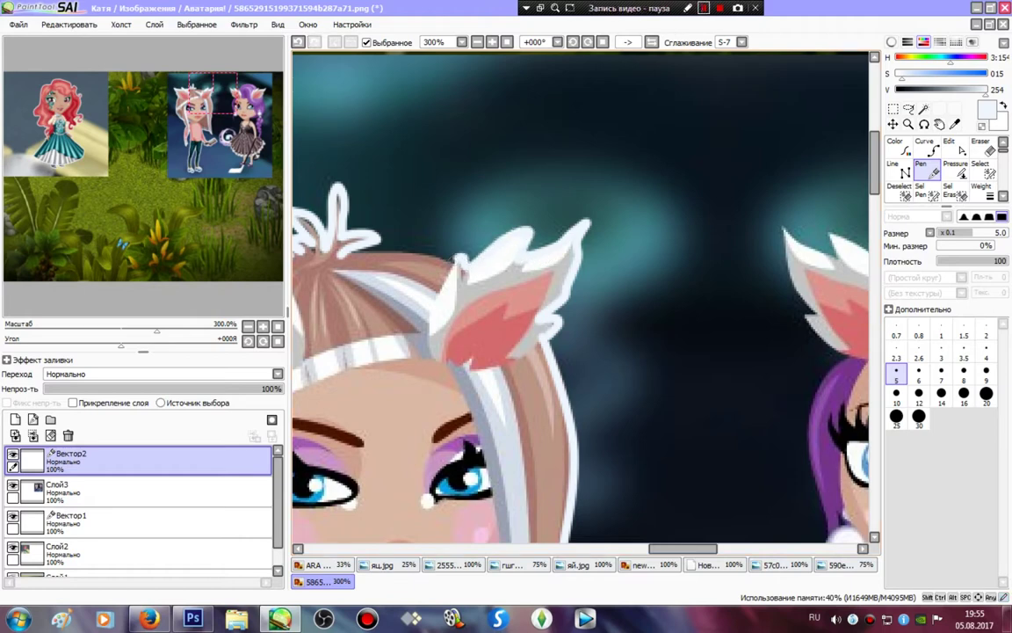
pyautogui.click(702, 8)
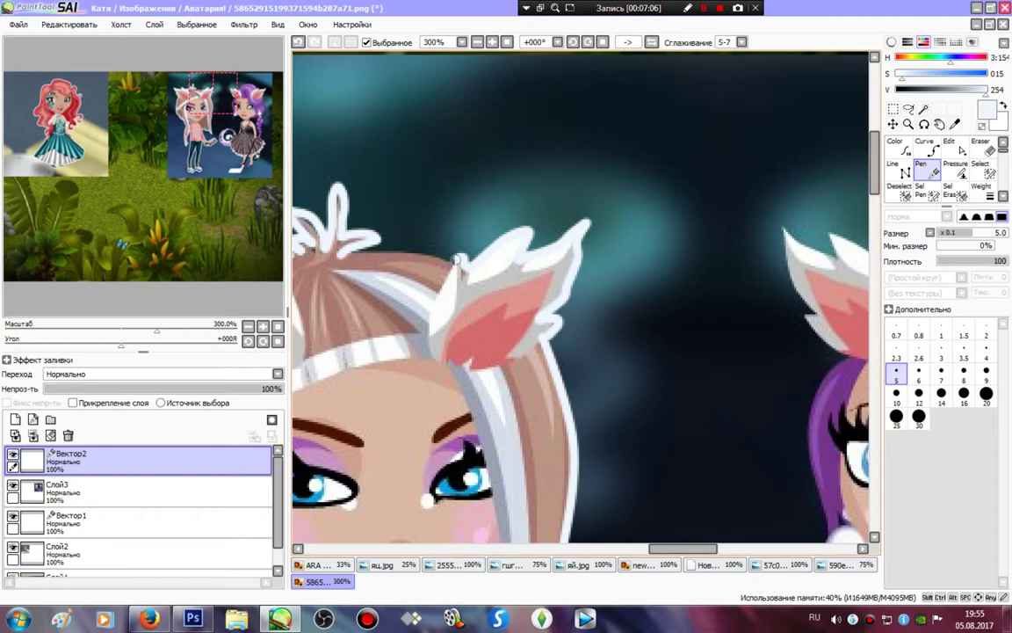
pyautogui.moveTo(421, 256); pyautogui.dragTo(348, 254)
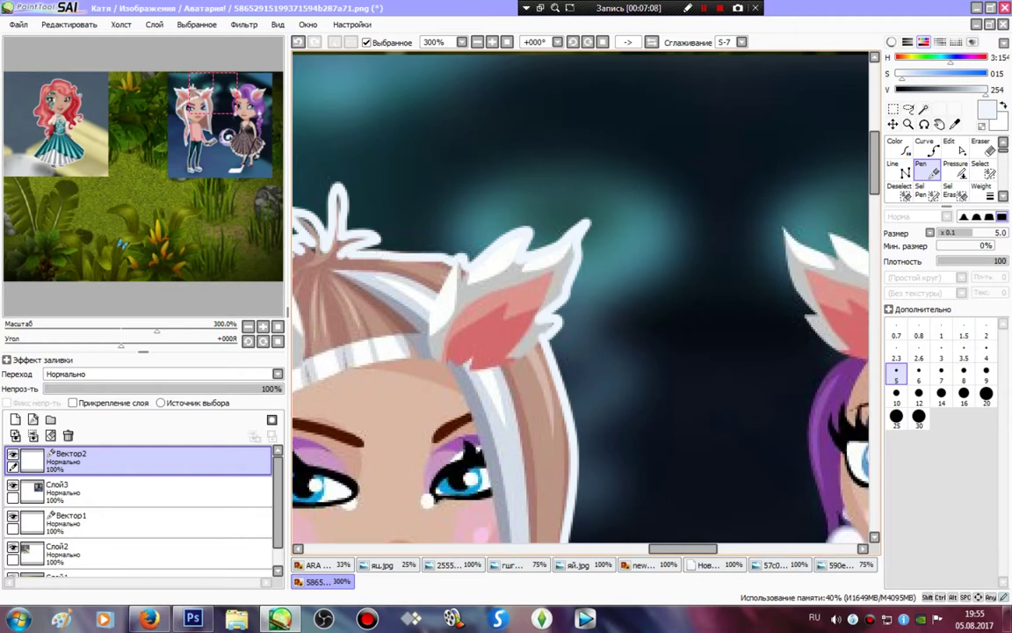
pyautogui.click(703, 8)
pyautogui.click(703, 8)
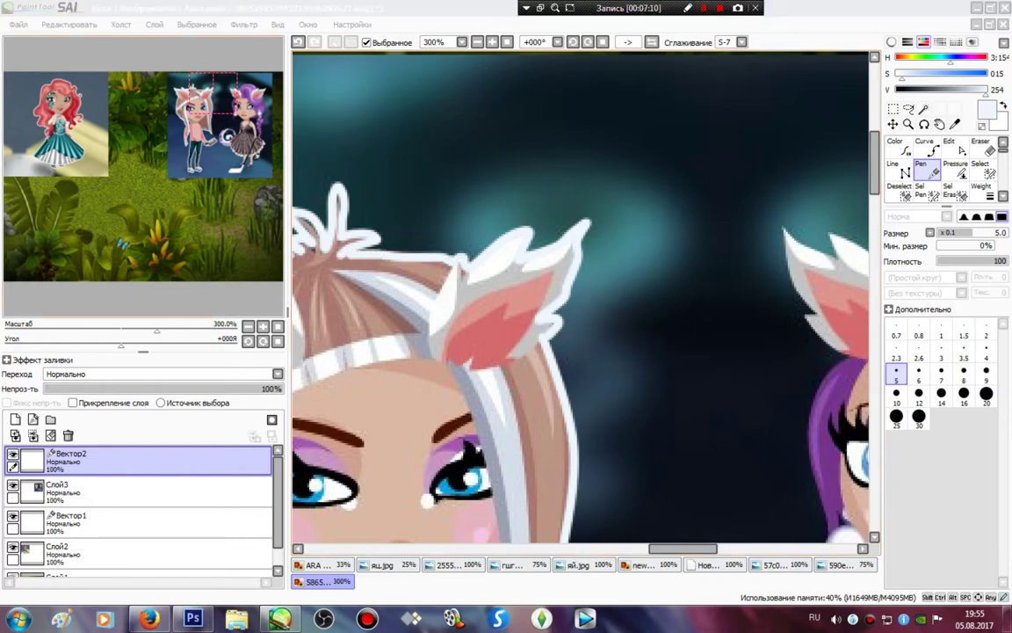
# Step: Hide the photo layers Слой3 and Слой2 and the jungle background Слой1, and move Вектор1 below Слой2
pyautogui.moveTo(213, 93); pyautogui.dragTo(195, 120)
pyautogui.click(507, 42)
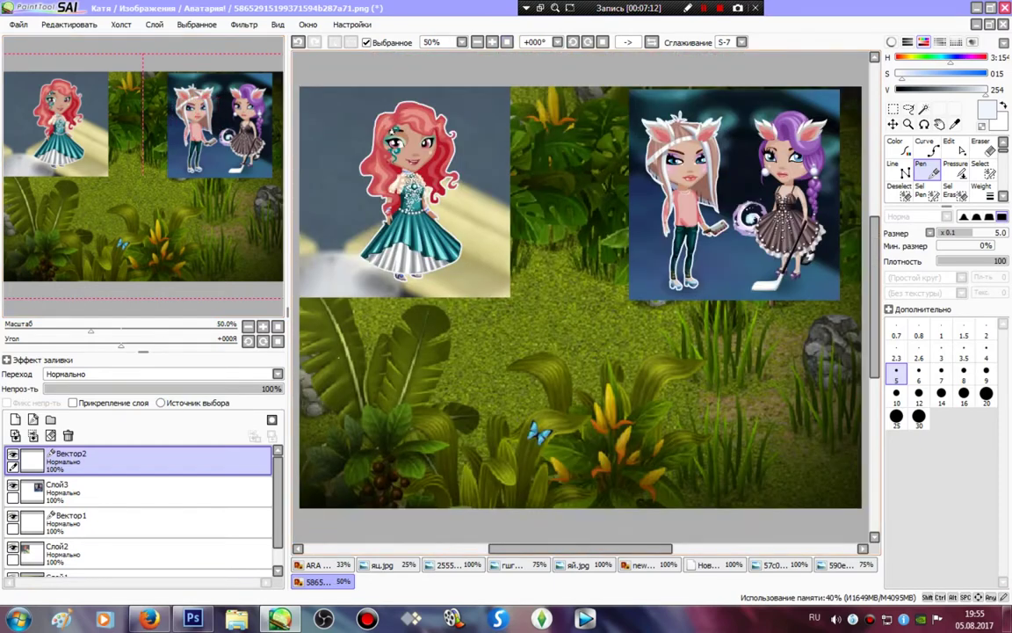
pyautogui.click(12, 485)
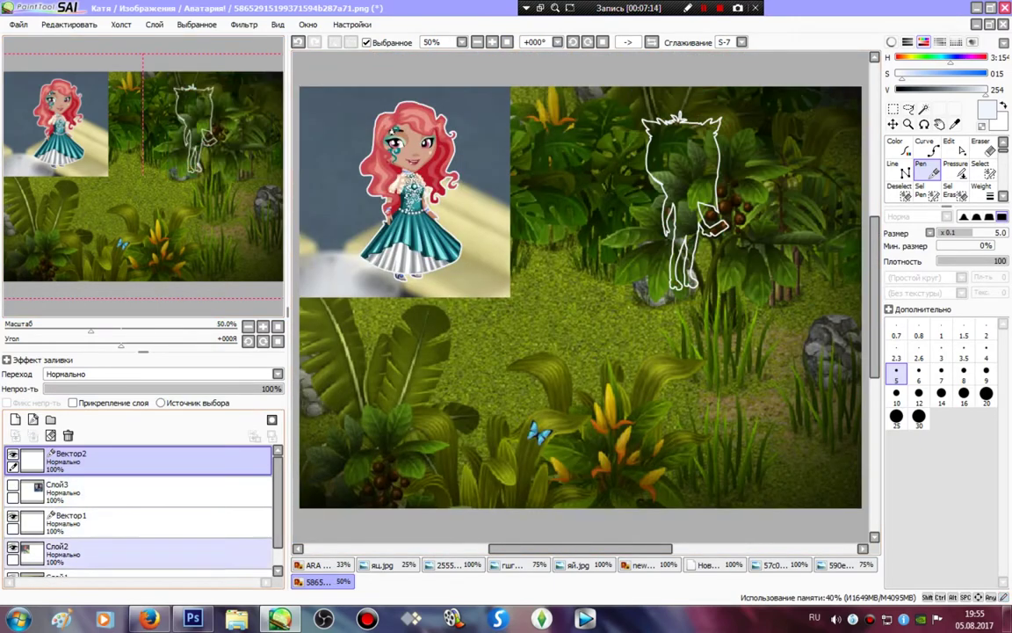
pyautogui.click(13, 546)
pyautogui.moveTo(88, 525); pyautogui.dragTo(88, 560)
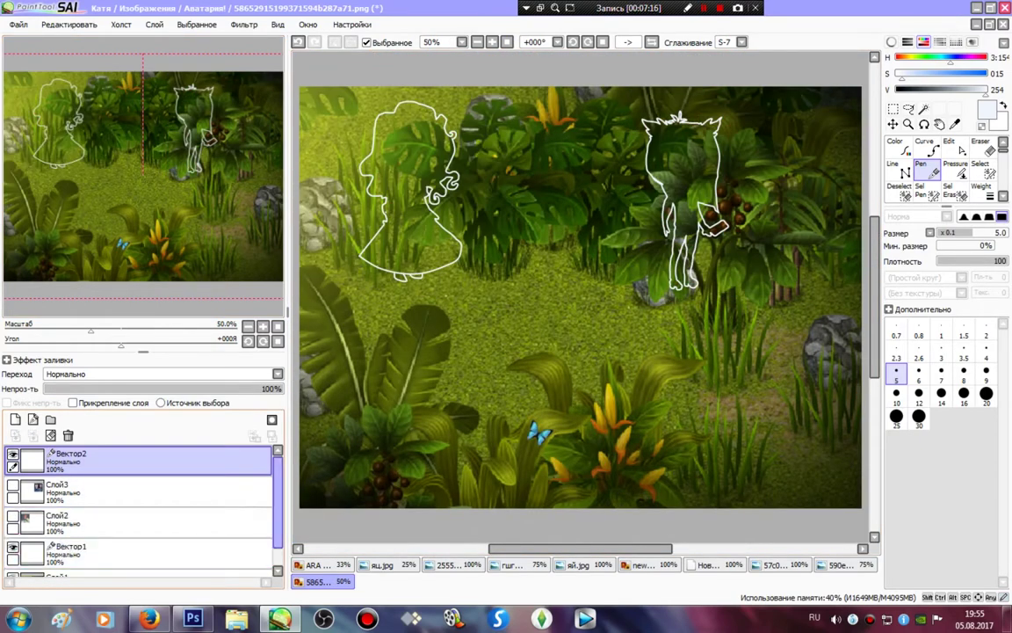
pyautogui.moveTo(278, 520); pyautogui.dragTo(277, 542)
pyautogui.click(13, 556)
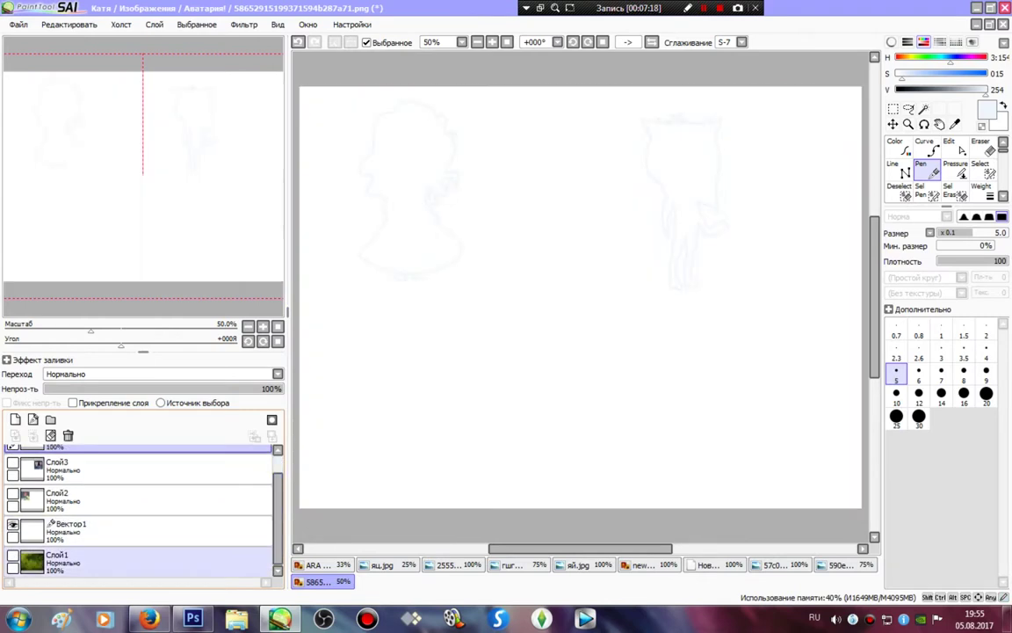
# Step: Select the empty area around both outlined avatars with the Magic Wand, adding the enclosed gaps between the first avatar's curls
pyautogui.click(924, 109)
pyautogui.click(791, 202)
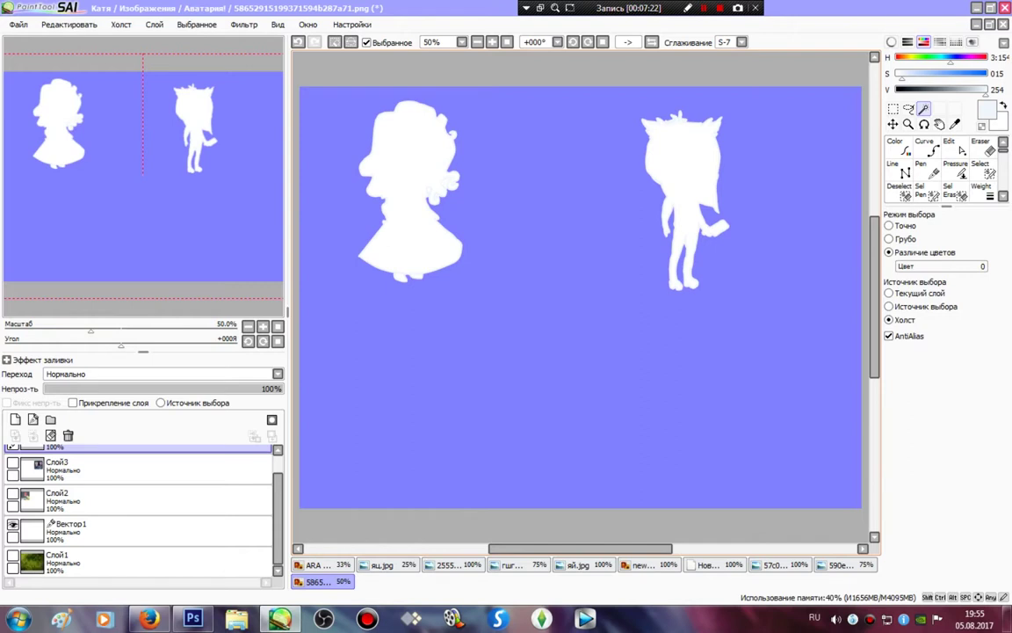
pyautogui.scroll(3, 580, 296)
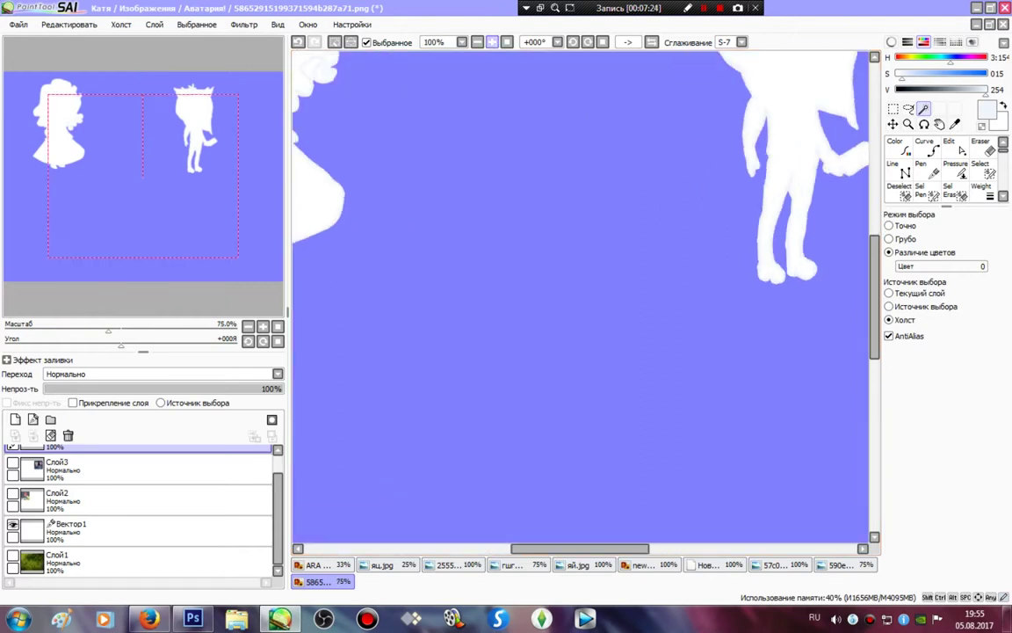
pyautogui.moveTo(457, 202); pyautogui.dragTo(727, 430)
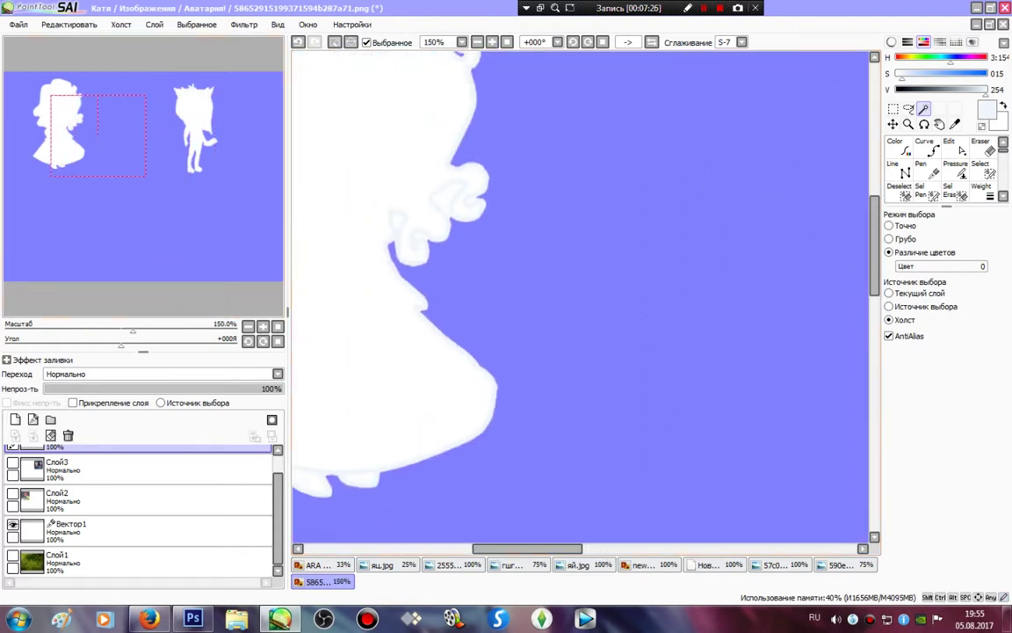
pyautogui.click(446, 195)
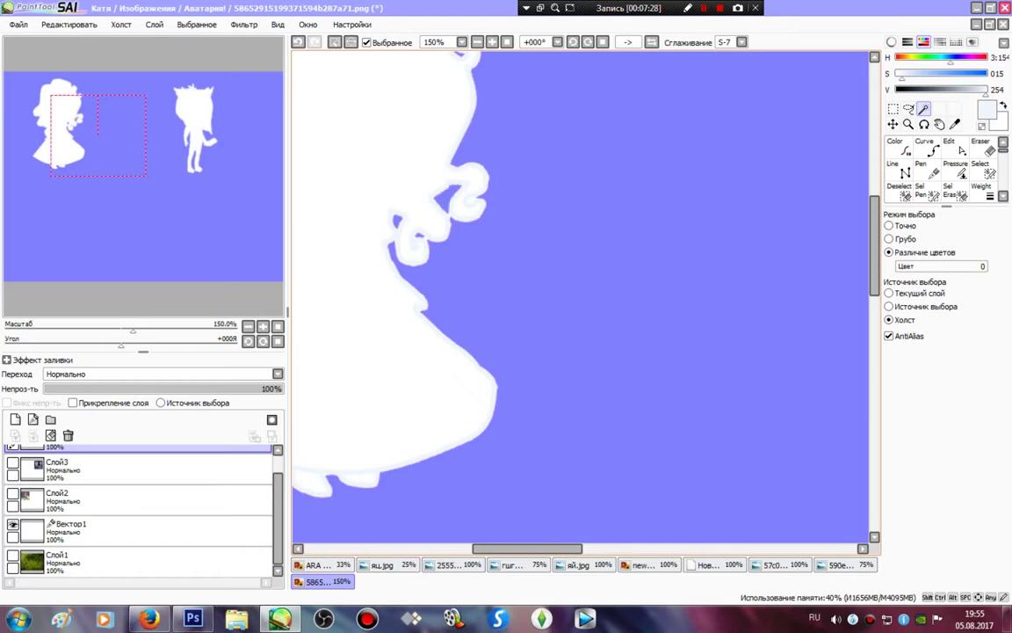
pyautogui.moveTo(457, 263); pyautogui.dragTo(530, 487)
pyautogui.moveTo(86, 98); pyautogui.dragTo(218, 113)
pyautogui.scroll(-2, 579, 299)
pyautogui.hscroll(-1, 579, 298)
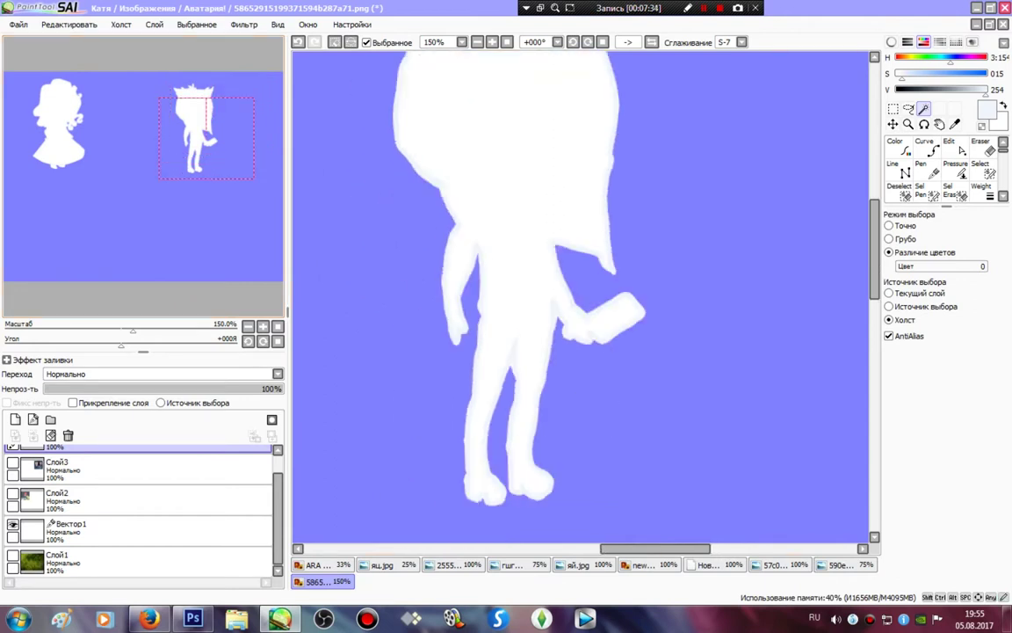
# Step: Show Слой2 and Слой3 and erase the selected background around the white-haired avatar on Слой3 with a transparent Binary brush
pyautogui.click(507, 42)
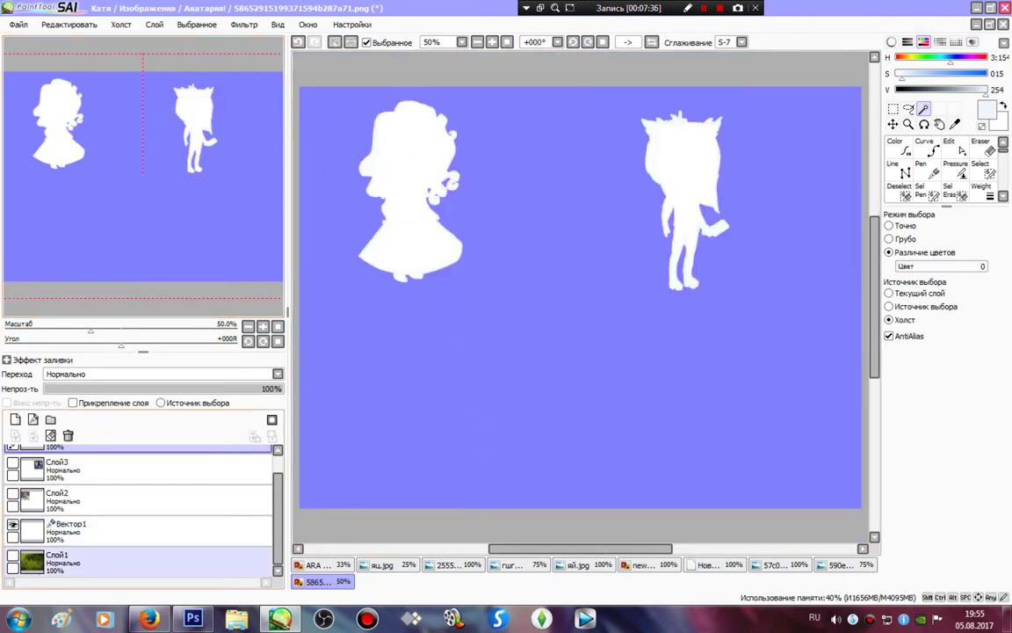
pyautogui.click(12, 494)
pyautogui.click(12, 462)
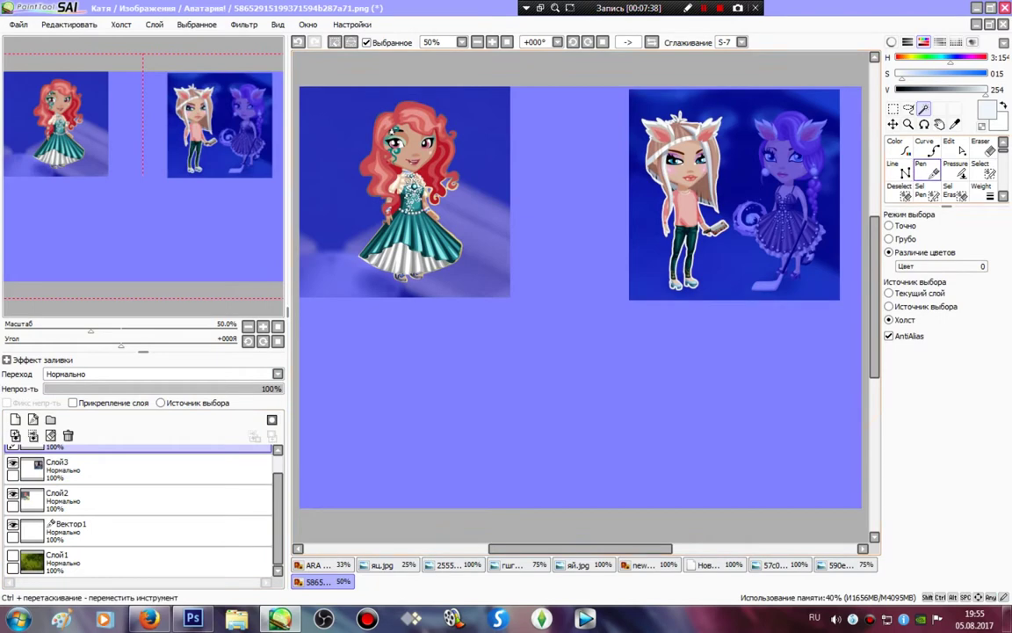
pyautogui.moveTo(278, 514); pyautogui.dragTo(278, 490)
pyautogui.click(132, 493)
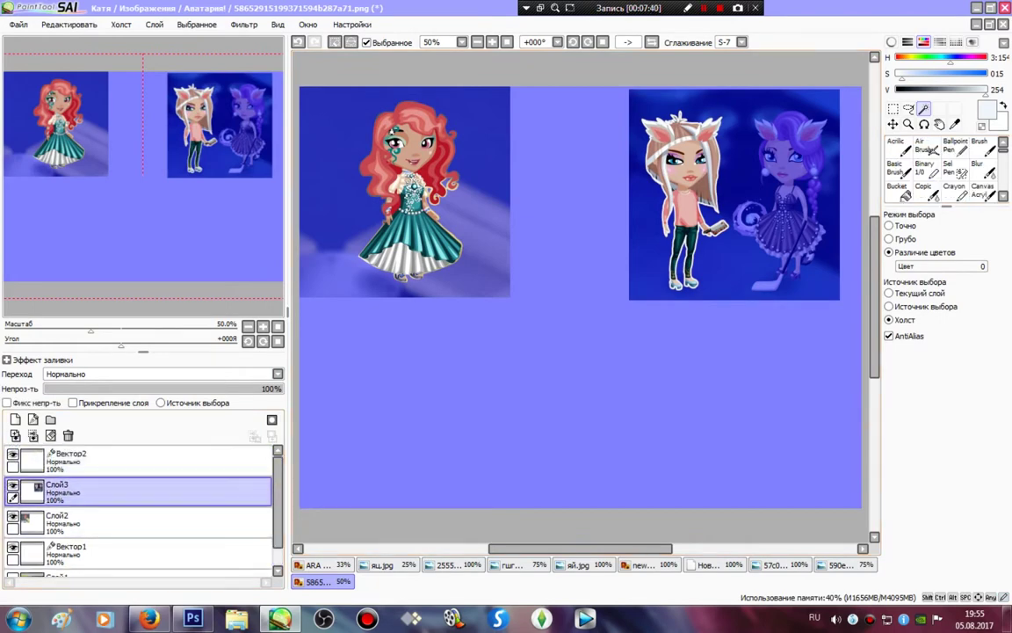
pyautogui.click(927, 170)
pyautogui.click(981, 126)
pyautogui.moveTo(719, 315)
pyautogui.mouseDown()
pyautogui.moveTo(811, 264)
pyautogui.moveTo(613, 292)
pyautogui.moveTo(826, 199)
pyautogui.moveTo(826, 103)
pyautogui.moveTo(536, 215)
pyautogui.moveTo(832, 91)
pyautogui.moveTo(620, 87)
pyautogui.mouseUp()
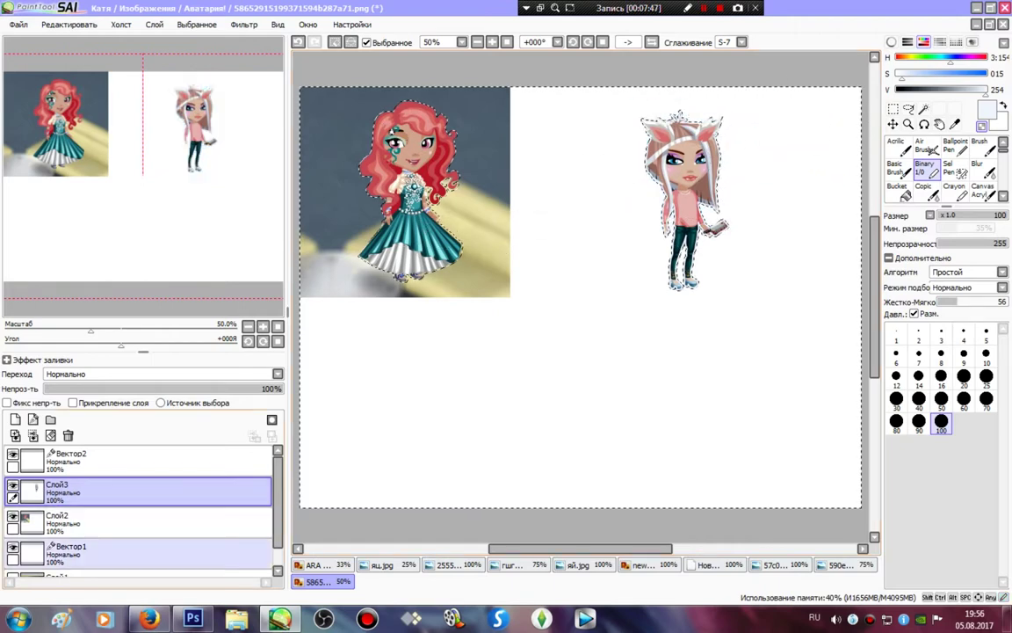
# Step: Erase the selected background around the red-haired avatar on Слой2 and clear the selection
pyautogui.click(88, 520)
pyautogui.moveTo(309, 286)
pyautogui.mouseDown()
pyautogui.moveTo(294, 220)
pyautogui.moveTo(564, 39)
pyautogui.moveTo(572, 95)
pyautogui.mouseUp()
pyautogui.moveTo(311, 169); pyautogui.dragTo(642, 179)
pyautogui.hotkey('ctrl', 'd')
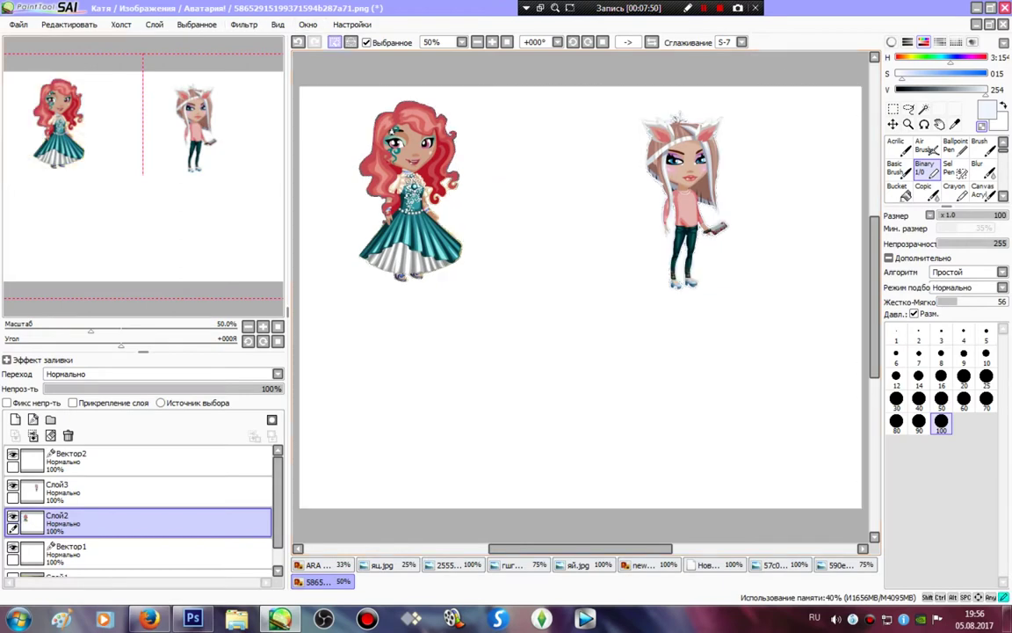
# Step: Delete the outline layers Вектор2 and Вектор1 and show the jungle background Слой1
pyautogui.click(105, 460)
pyautogui.click(69, 436)
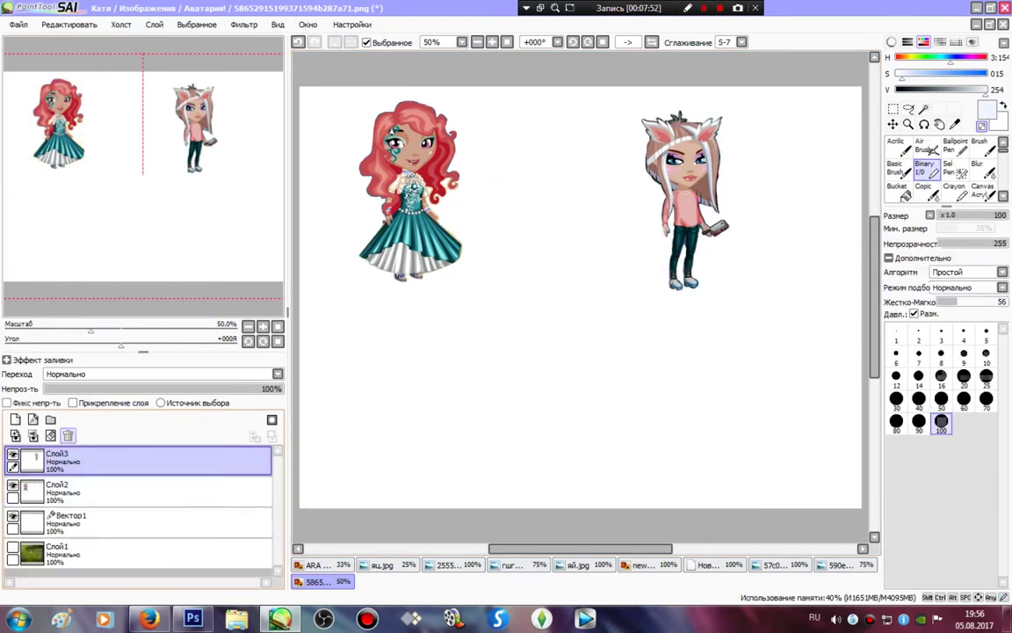
pyautogui.click(88, 520)
pyautogui.click(68, 435)
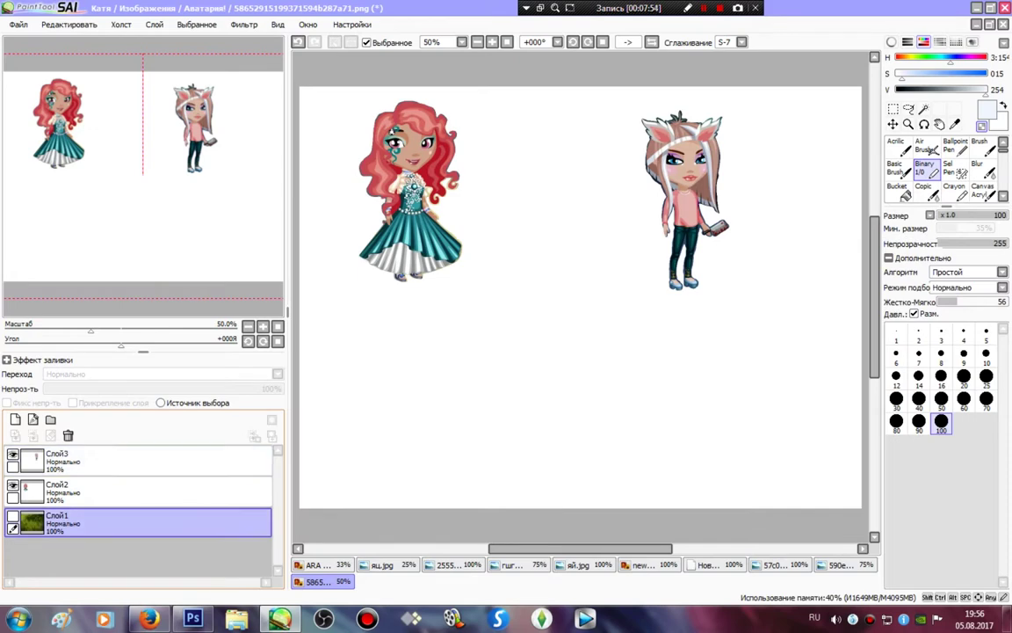
pyautogui.click(13, 517)
# Step: Select a rectangular area enclosing the whole red-haired avatar
pyautogui.click(892, 109)
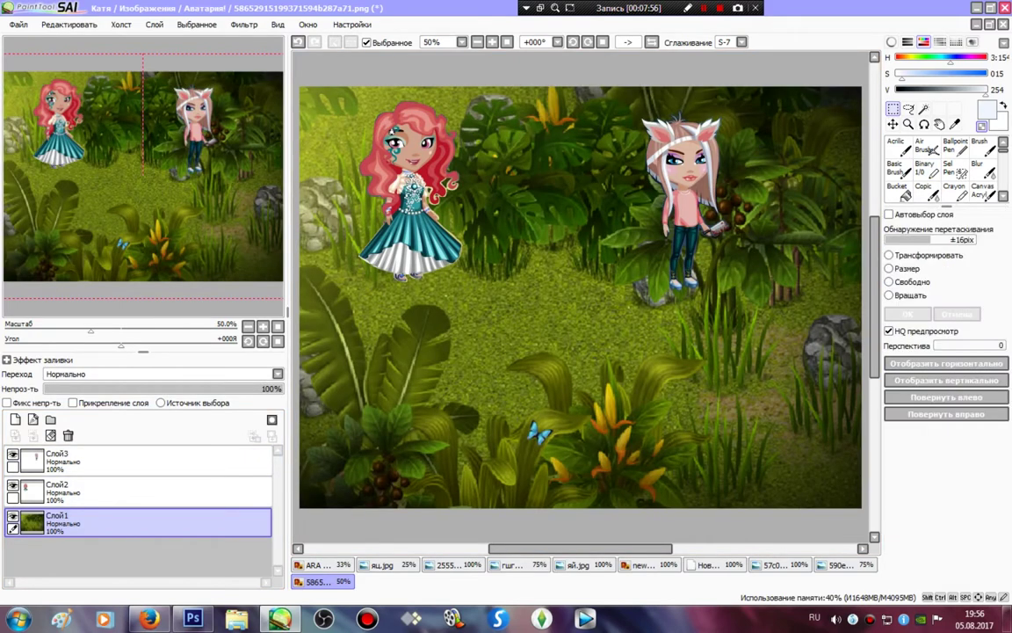
pyautogui.moveTo(339, 87); pyautogui.dragTo(537, 305)
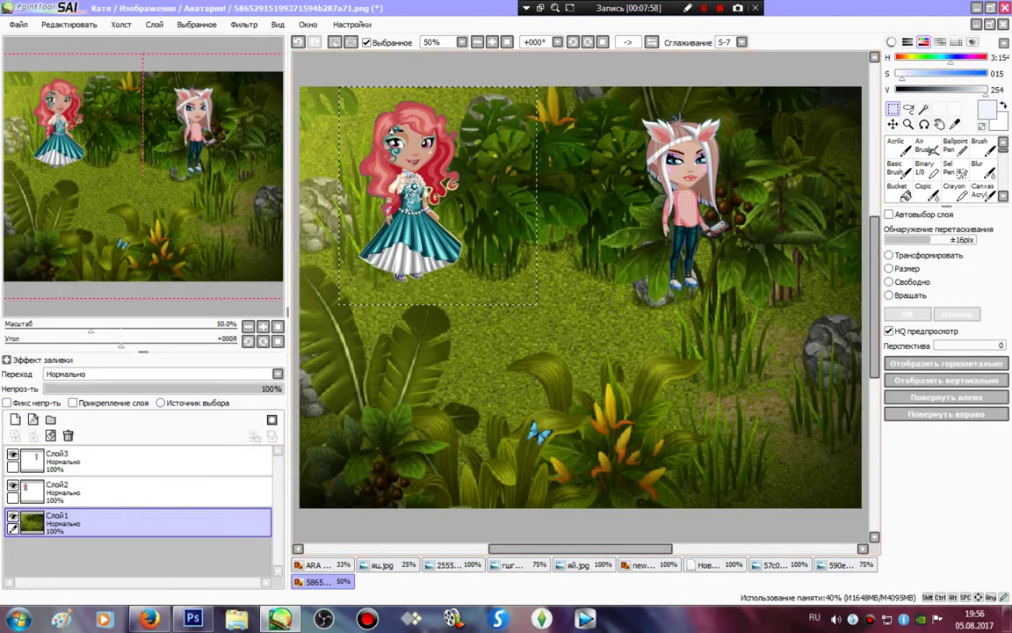
pyautogui.click(906, 269)
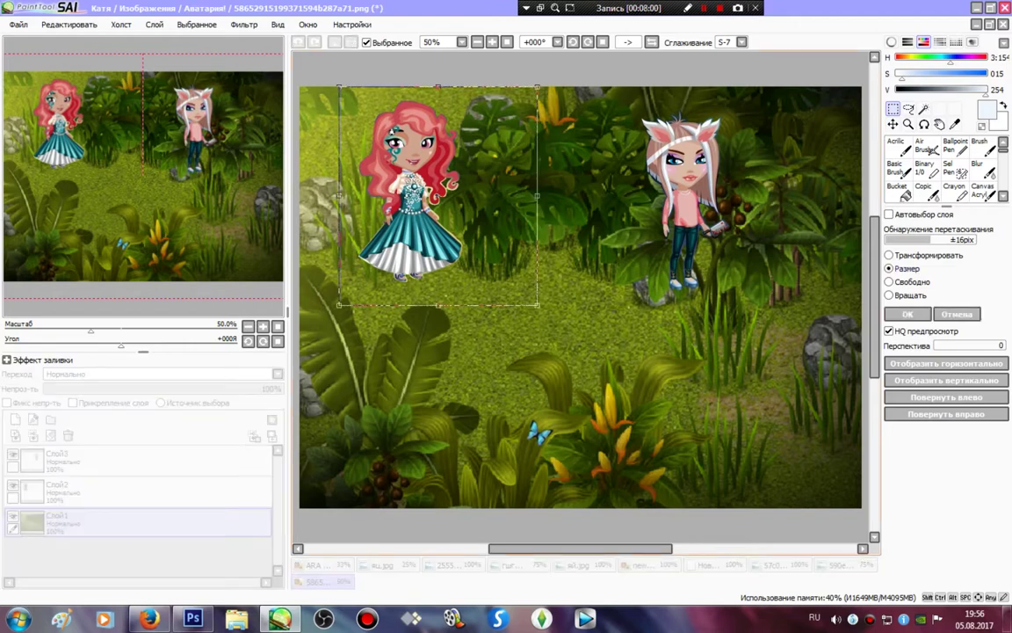
pyautogui.moveTo(536, 305); pyautogui.dragTo(600, 368)
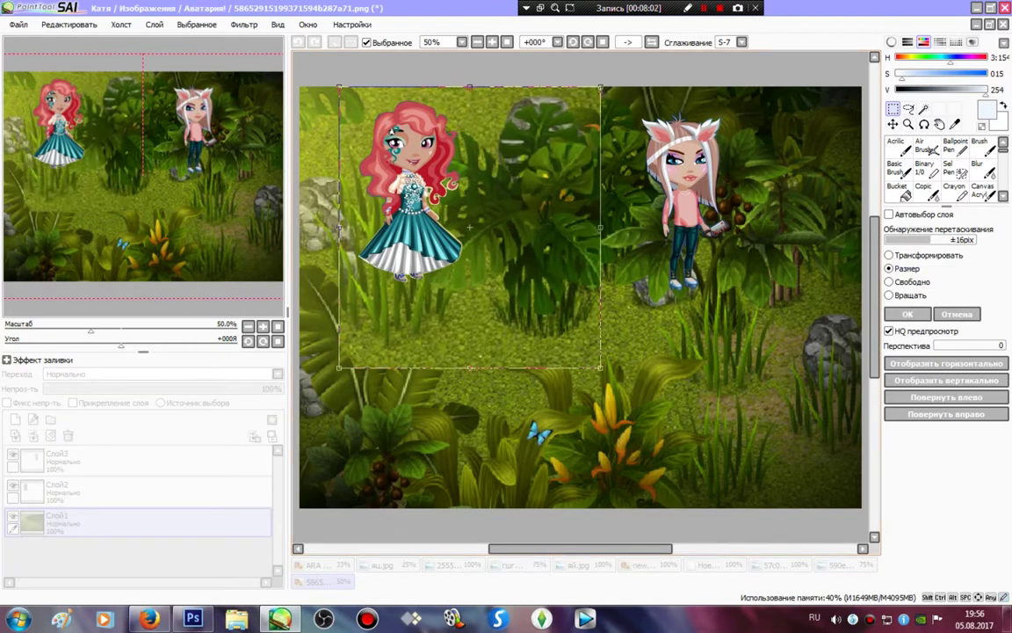
pyautogui.click(957, 314)
# Step: Enlarge the red-haired avatar on Слой2, shift it toward the middle of the scene, and clear the selection
pyautogui.click(132, 491)
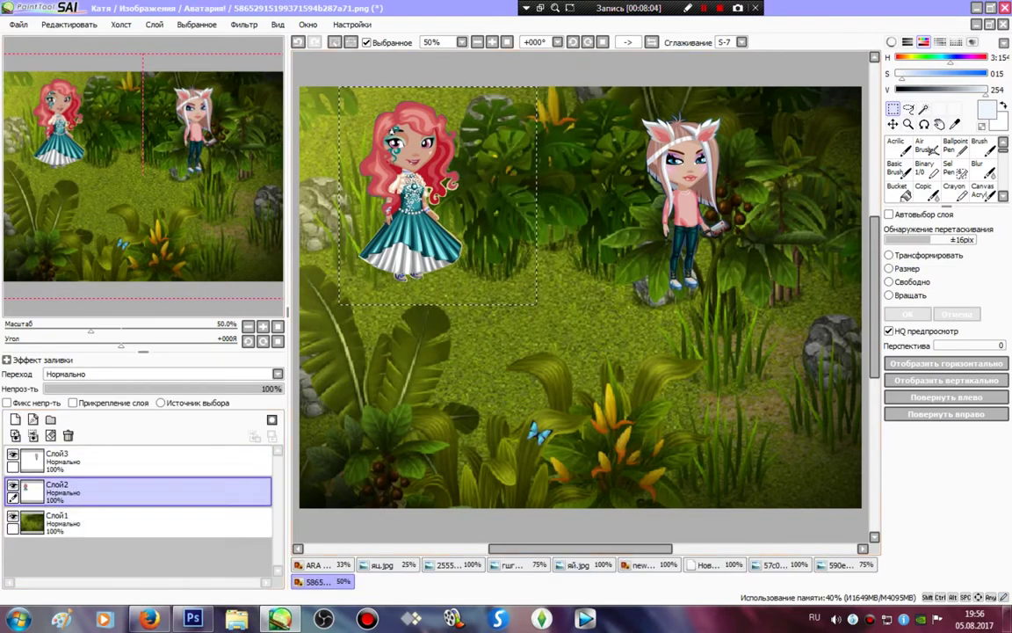
pyautogui.click(905, 269)
pyautogui.moveTo(511, 298); pyautogui.dragTo(565, 358)
pyautogui.moveTo(449, 224); pyautogui.dragTo(537, 230)
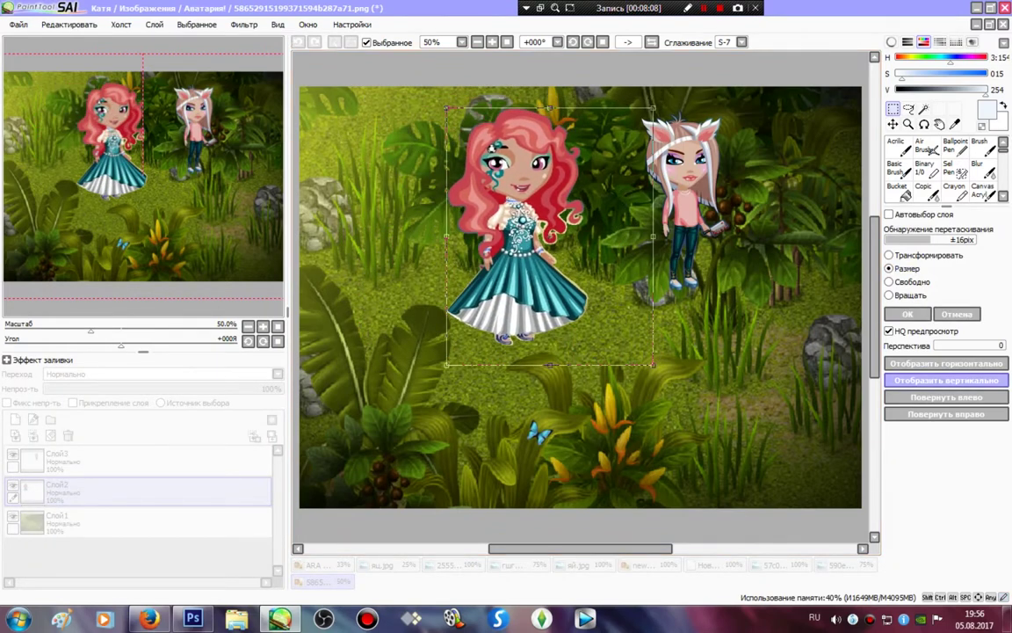
pyautogui.click(908, 314)
pyautogui.click(335, 42)
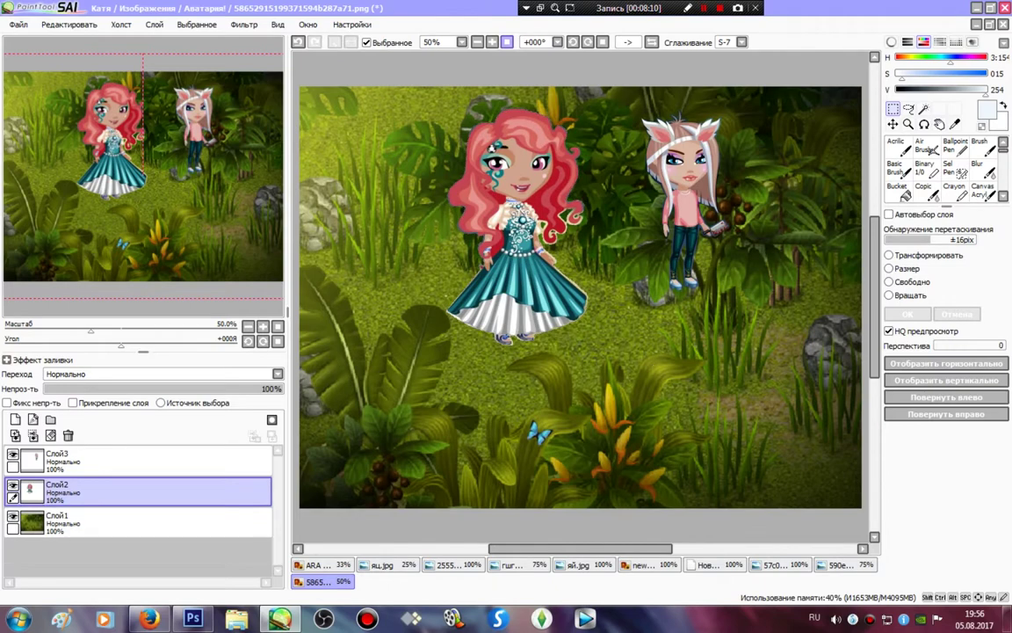
# Step: Erase the pale fringe along the red-haired avatar's right skirt edge and right hand with the transparent Binary brush at size 10
pyautogui.click(491, 42)
pyautogui.click(492, 43)
pyautogui.click(492, 42)
pyautogui.click(492, 42)
pyautogui.moveTo(143, 176); pyautogui.dragTo(127, 159)
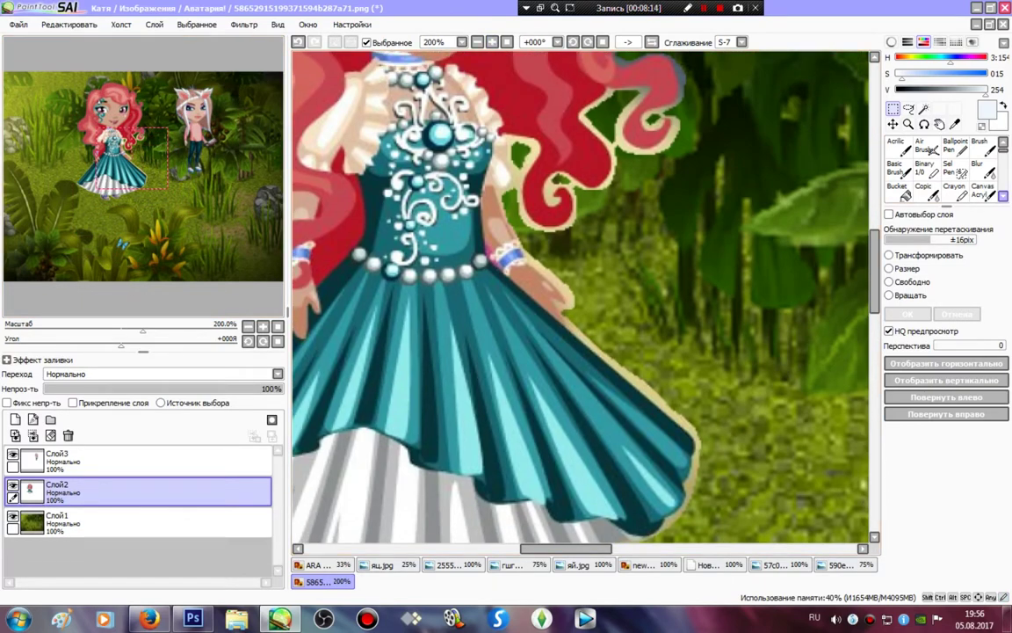
pyautogui.click(923, 167)
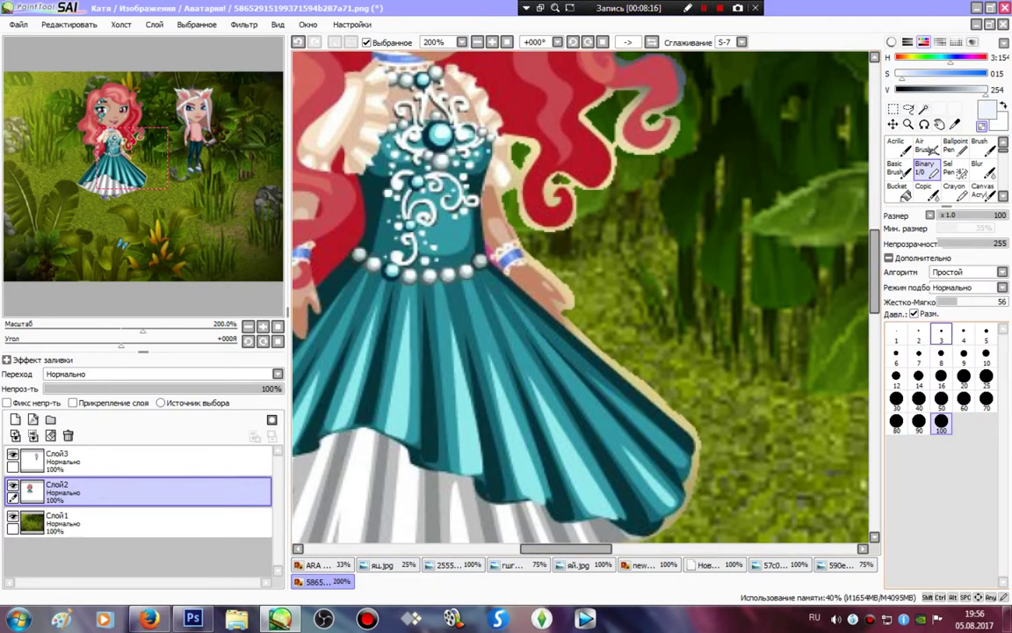
pyautogui.click(986, 355)
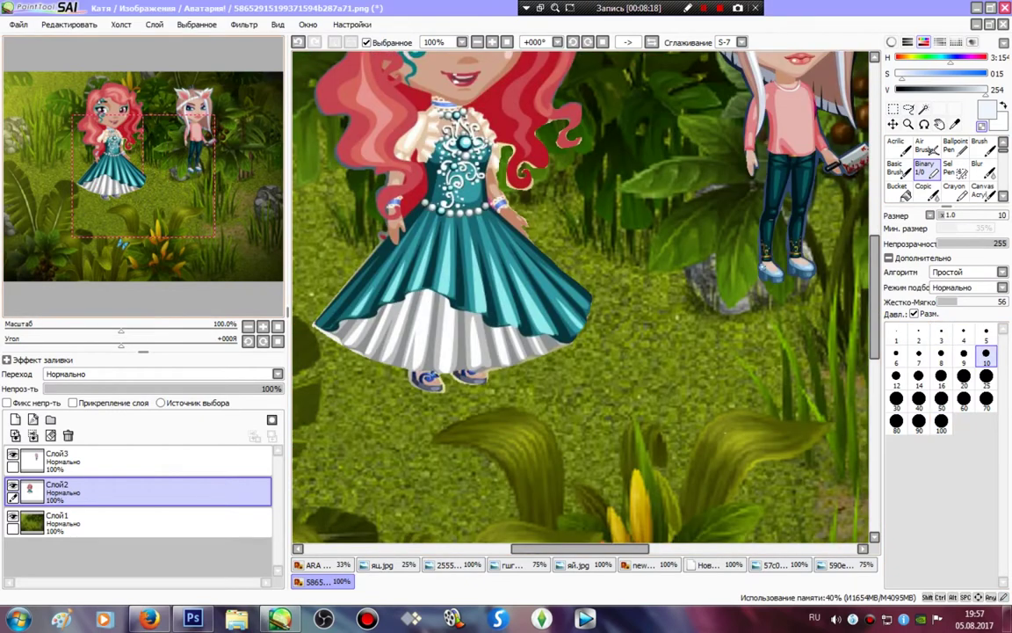
pyautogui.moveTo(143, 176); pyautogui.dragTo(122, 173)
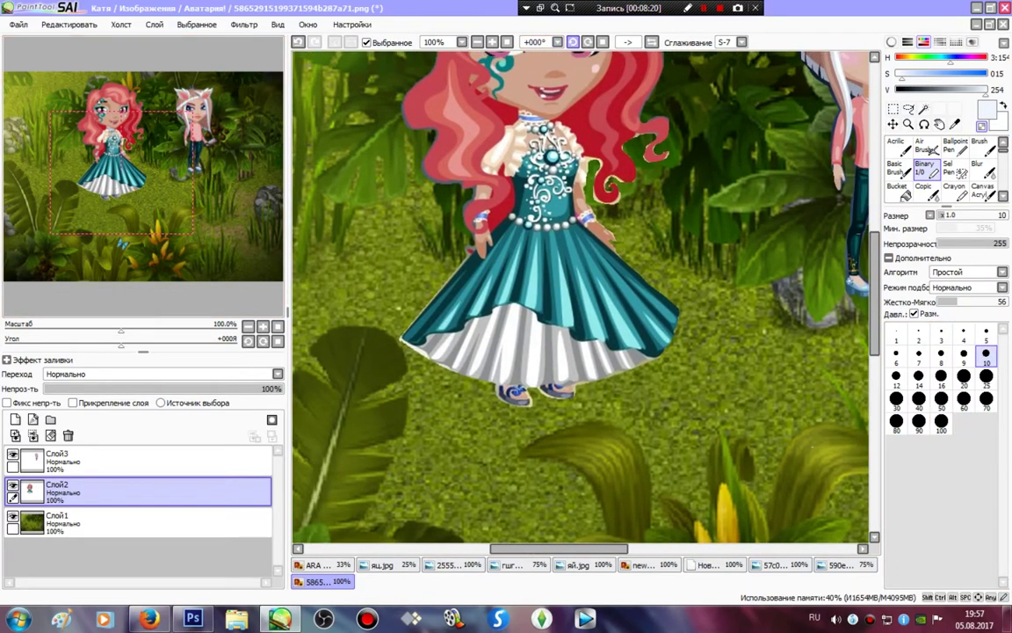
pyautogui.click(494, 42)
pyautogui.click(494, 42)
pyautogui.moveTo(121, 172); pyautogui.dragTo(124, 152)
pyautogui.click(908, 109)
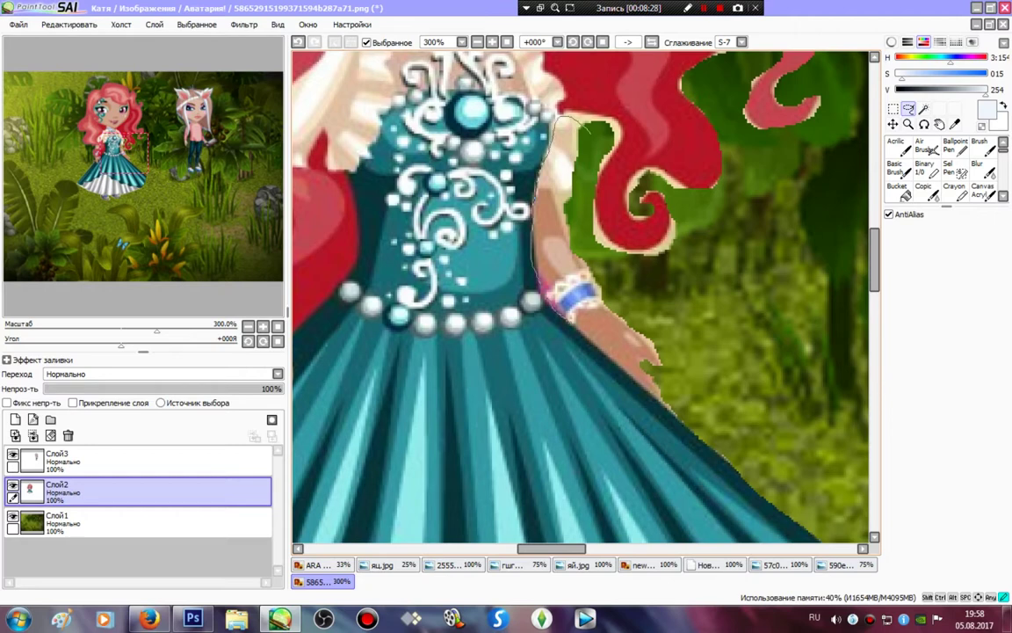
pyautogui.moveTo(590, 134); pyautogui.dragTo(598, 144)
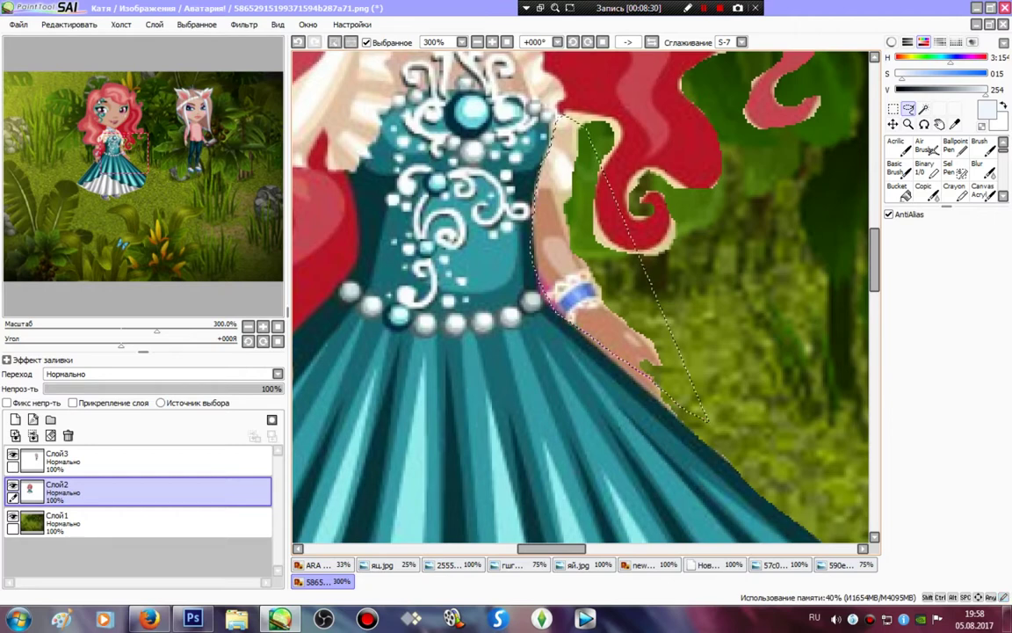
pyautogui.hotkey('ctrl', 'd')
# Step: Select the red-haired avatar's right arm and hand with the Selection Pen at size 20 and paste a copy onto a new layer
pyautogui.click(955, 167)
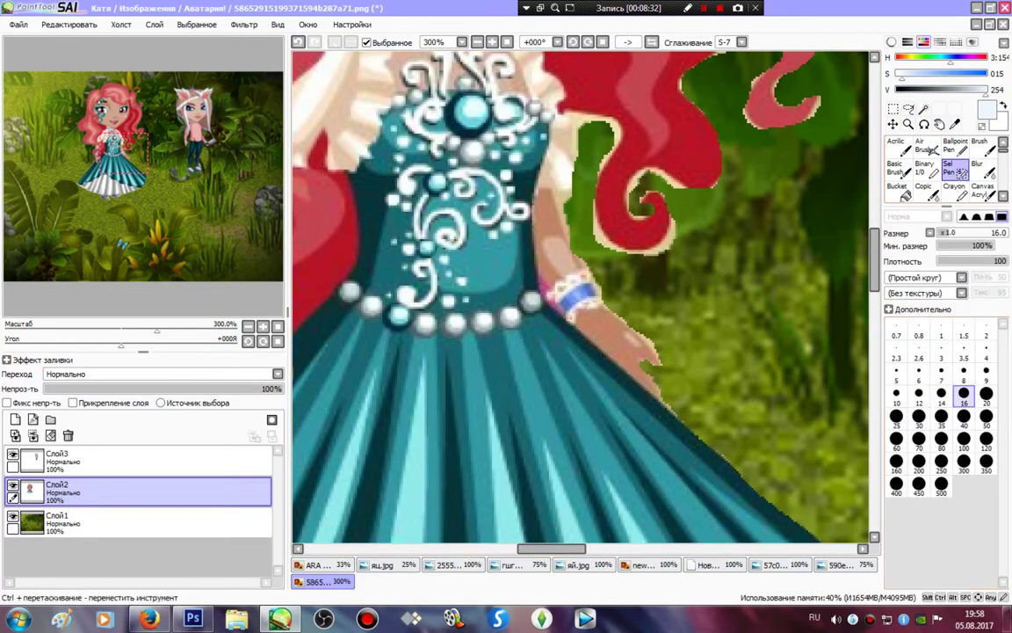
pyautogui.click(986, 395)
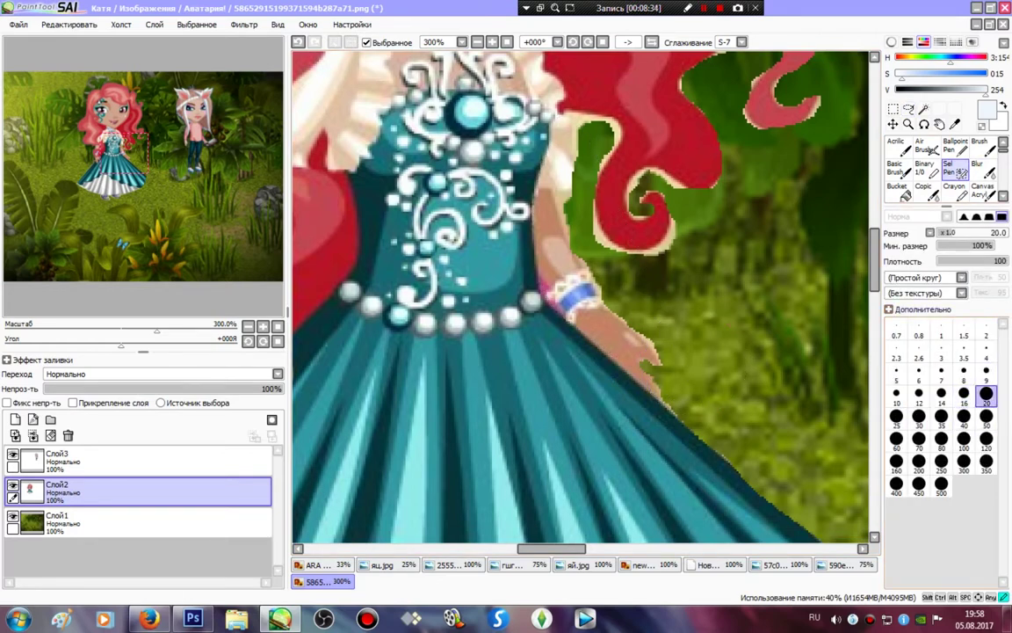
pyautogui.moveTo(680, 393)
pyautogui.mouseDown()
pyautogui.moveTo(575, 294)
pyautogui.moveTo(546, 189)
pyautogui.moveTo(562, 154)
pyautogui.moveTo(563, 303)
pyautogui.moveTo(606, 325)
pyautogui.moveTo(637, 364)
pyautogui.moveTo(633, 356)
pyautogui.mouseUp()
pyautogui.click(926, 170)
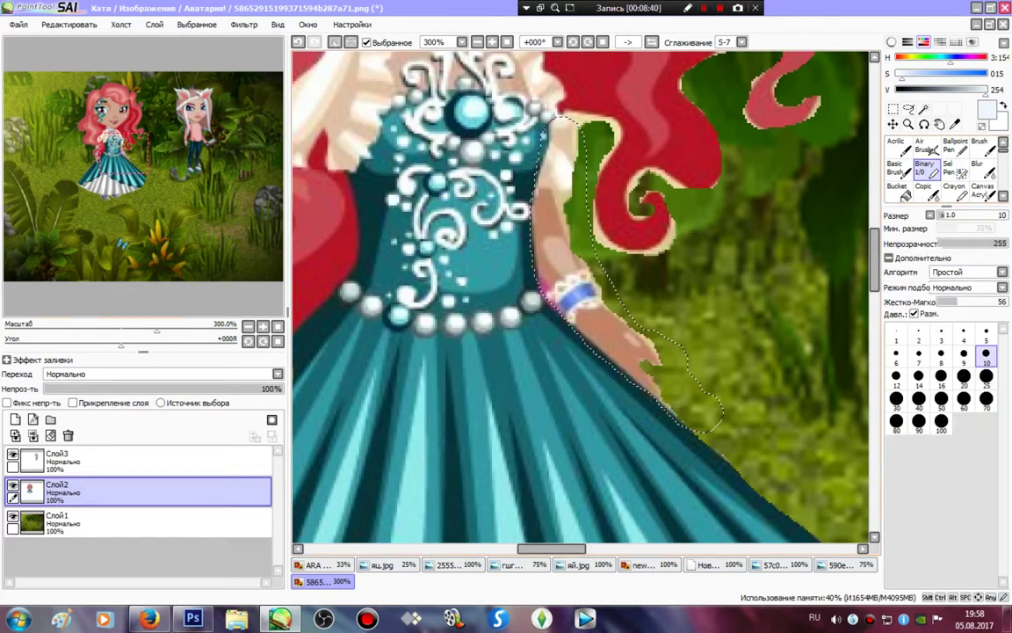
pyautogui.click(69, 25)
pyautogui.click(71, 87)
pyautogui.click(68, 24)
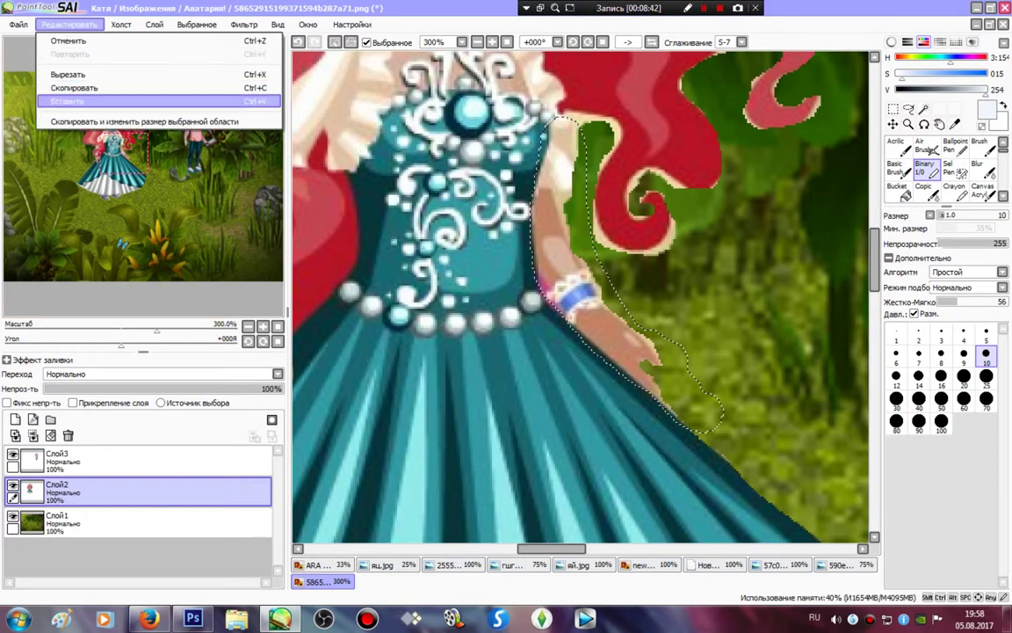
pyautogui.click(72, 100)
# Step: Erase the original arm inside the selection on Слой2 with the Binary brush at size 100, checking with Слой4 hidden and shown
pyautogui.click(132, 522)
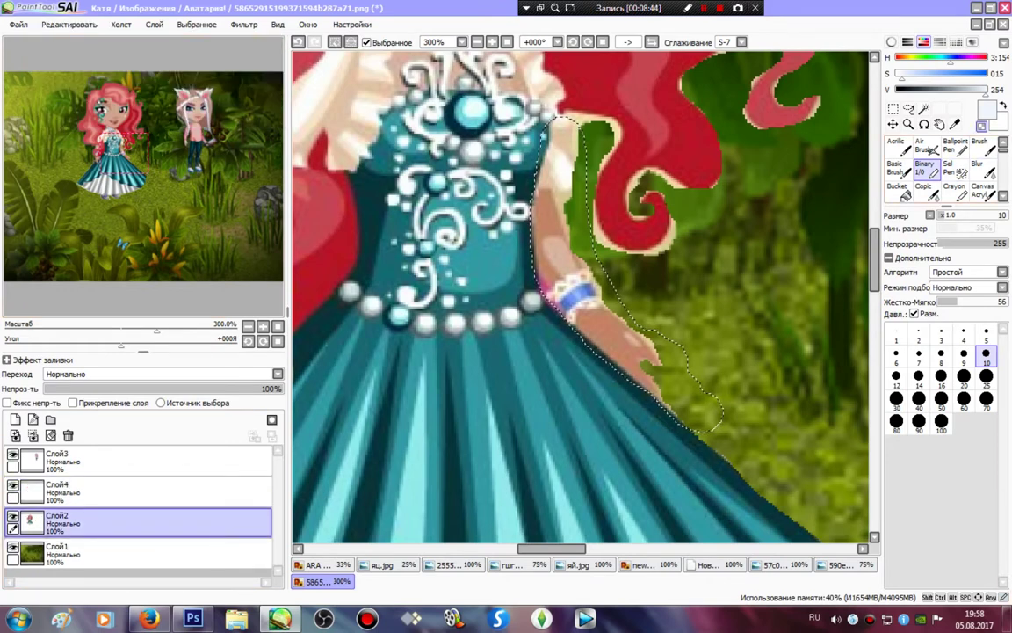
pyautogui.click(941, 423)
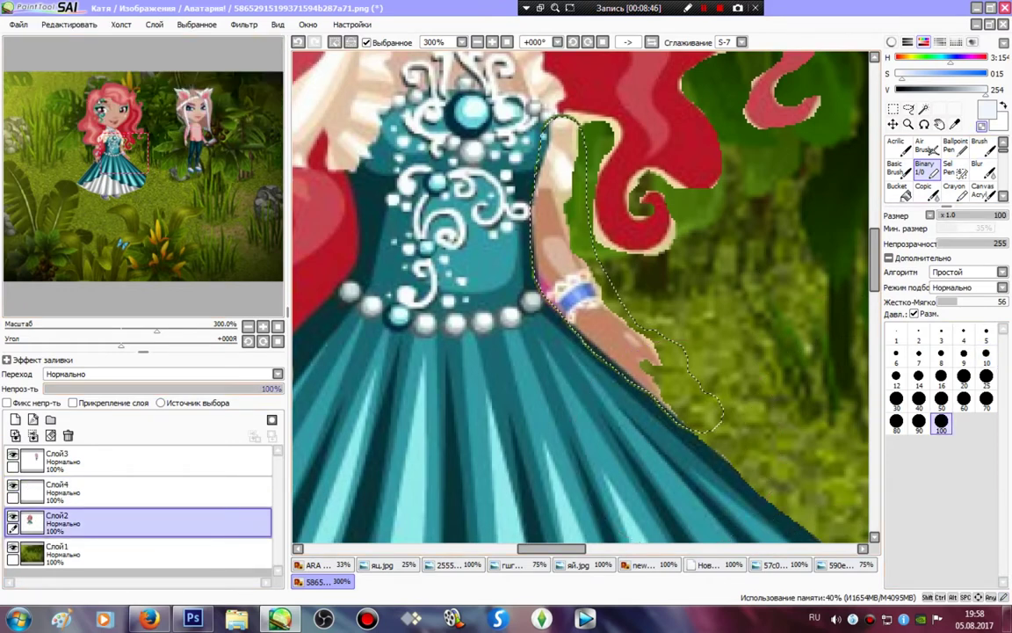
pyautogui.click(13, 485)
pyautogui.click(13, 485)
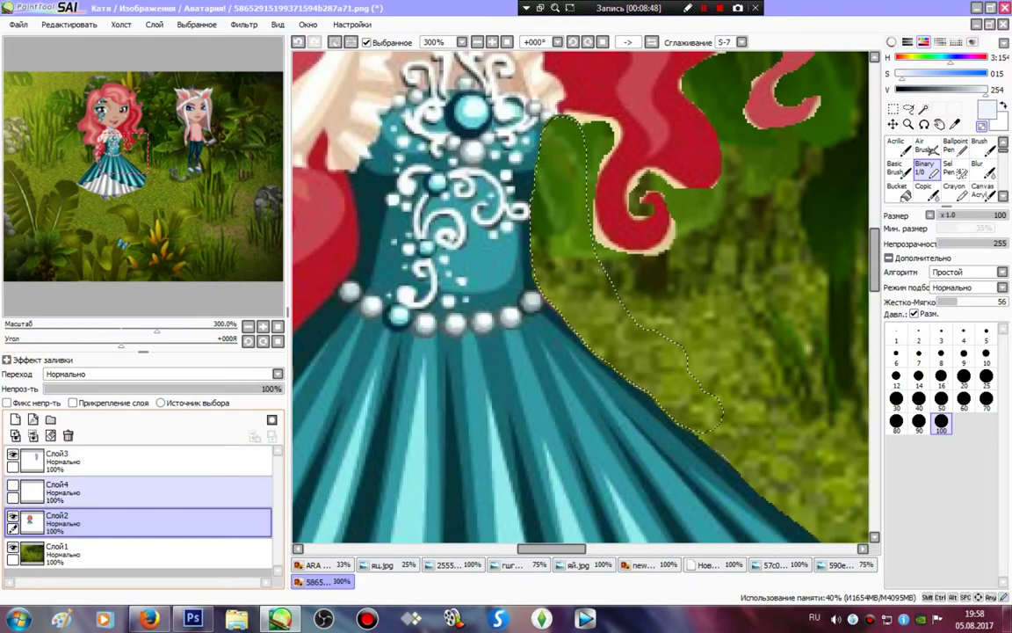
# Step: Rotate the copied arm on Слой4 so it reaches outward and upward, join it to the shoulder, and clear the selection
pyautogui.click(131, 490)
pyautogui.click(893, 109)
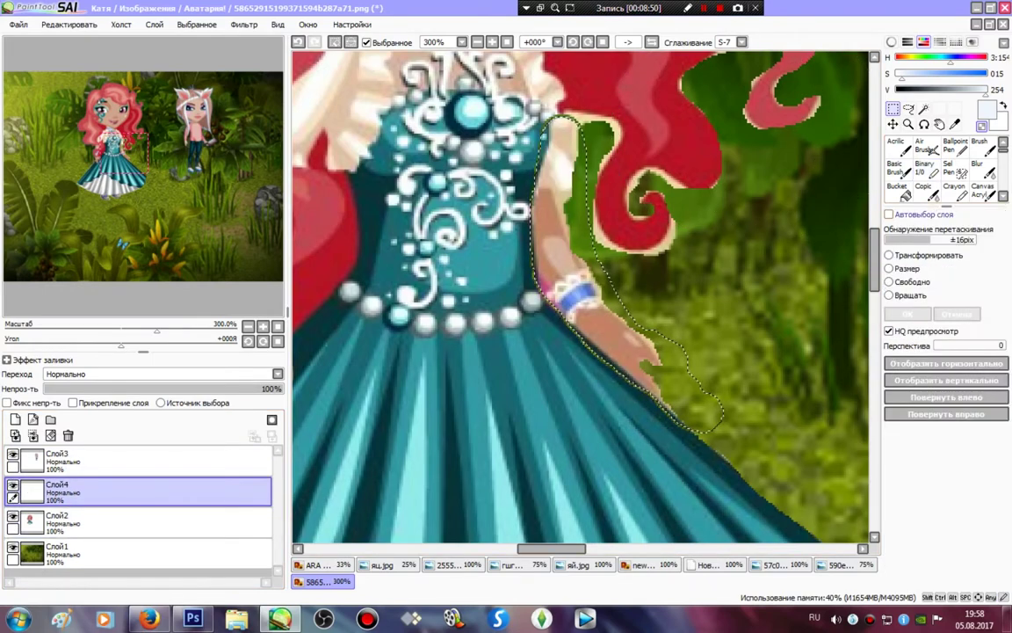
pyautogui.click(906, 295)
pyautogui.moveTo(532, 431); pyautogui.dragTo(601, 451)
pyautogui.moveTo(612, 274); pyautogui.dragTo(586, 246)
pyautogui.press('Return')
pyautogui.click(336, 43)
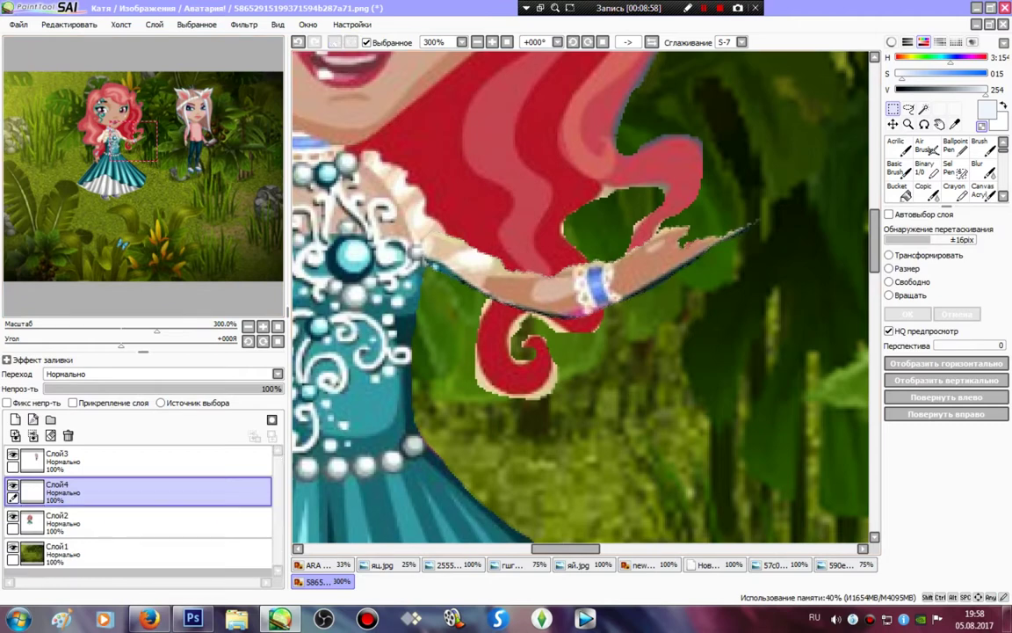
# Step: Clean up the raised arm with the Binary brush at size 5, erasing the dark tip and covering dark edges in sampled skin and sleeve colours
pyautogui.click(928, 170)
pyautogui.click(985, 333)
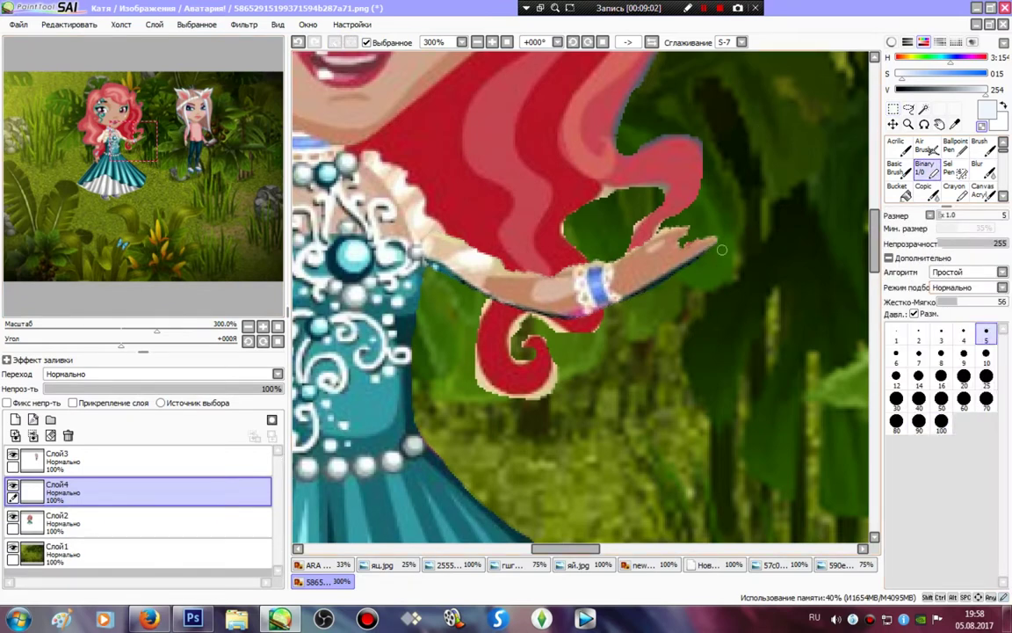
pyautogui.keyDown('alt'); pyautogui.click(681, 247); pyautogui.keyUp('alt')
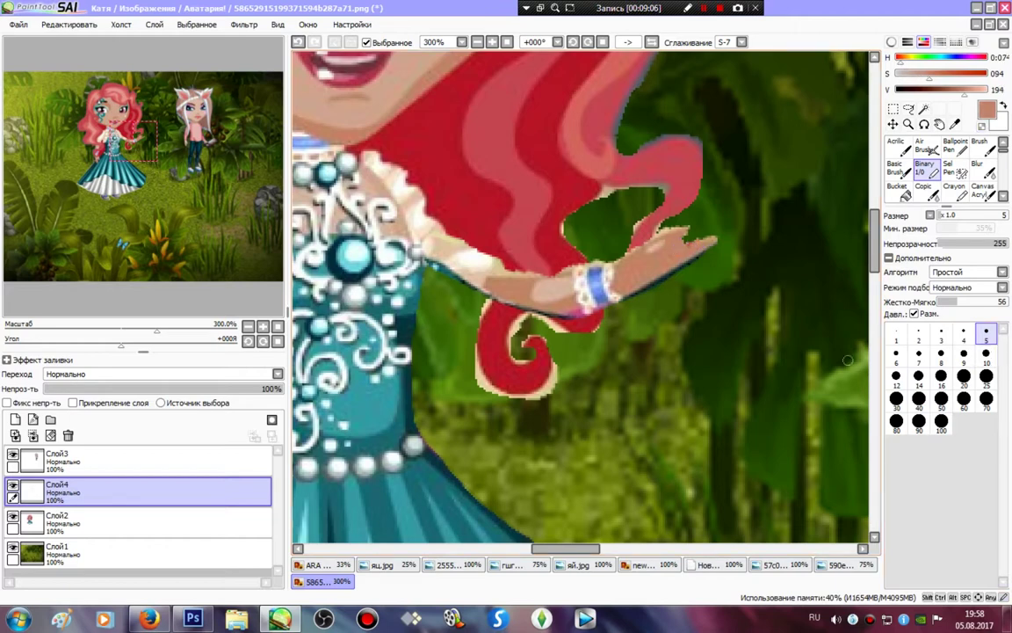
pyautogui.keyDown('alt'); pyautogui.click(433, 256); pyautogui.keyUp('alt')
pyautogui.moveTo(427, 260); pyautogui.dragTo(460, 288)
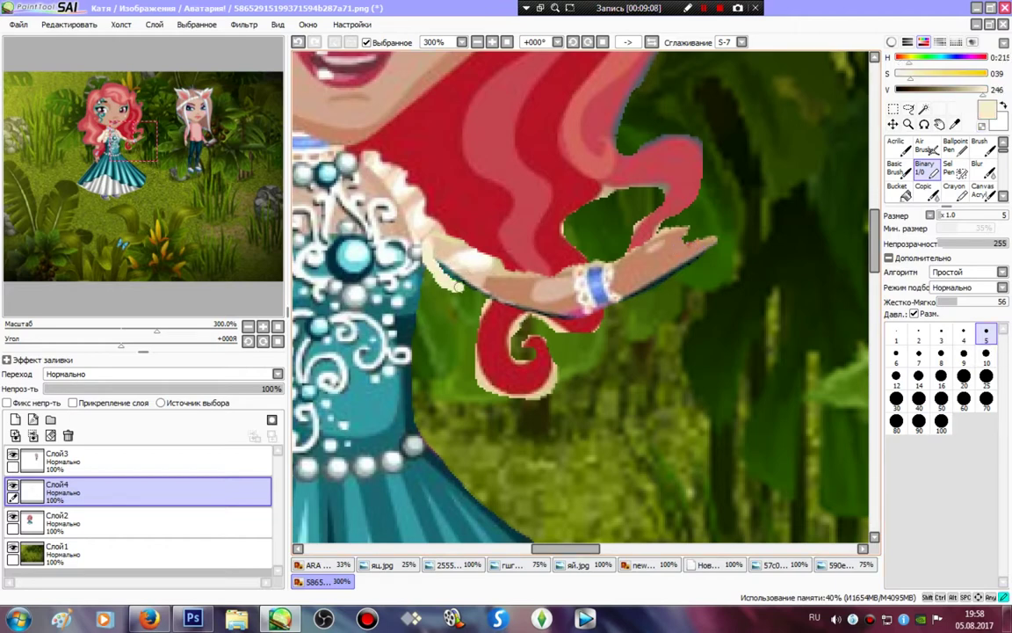
pyautogui.keyDown('alt'); pyautogui.click(482, 292); pyautogui.keyUp('alt')
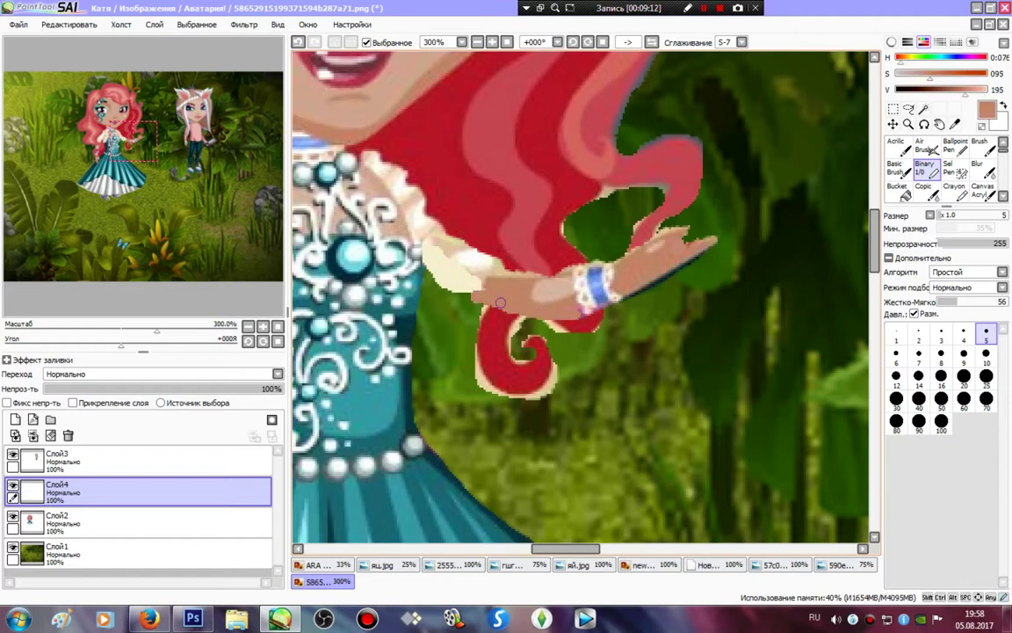
# Step: Blend the painted sleeve into the raised arm's skin with the Blur tool at size 9
pyautogui.click(984, 170)
pyautogui.click(986, 441)
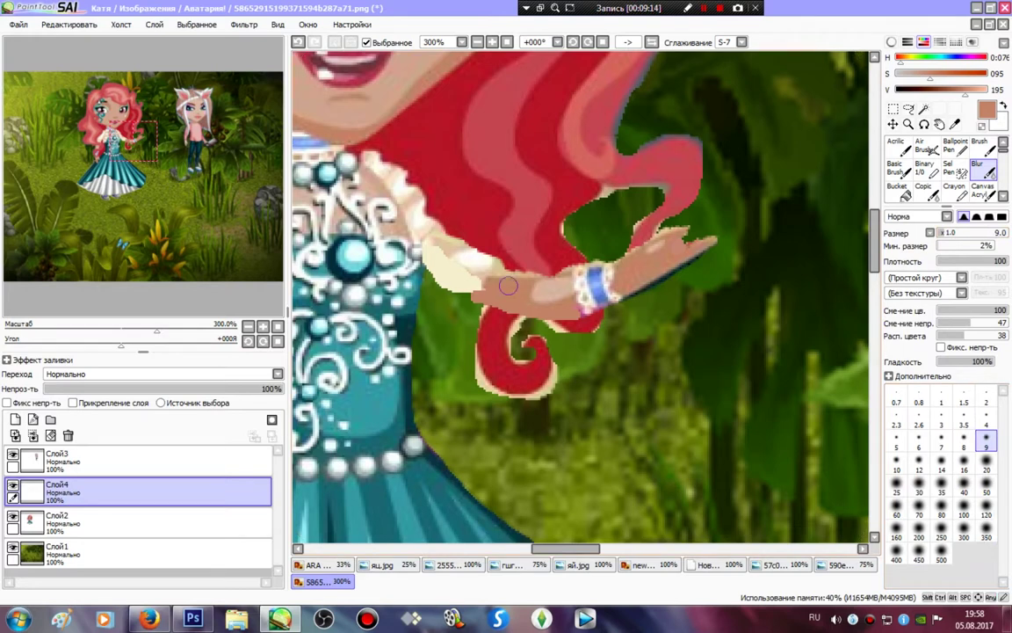
pyautogui.moveTo(497, 292)
pyautogui.mouseDown()
pyautogui.moveTo(487, 297)
pyautogui.moveTo(400, 250)
pyautogui.moveTo(474, 312)
pyautogui.moveTo(473, 287)
pyautogui.mouseUp()
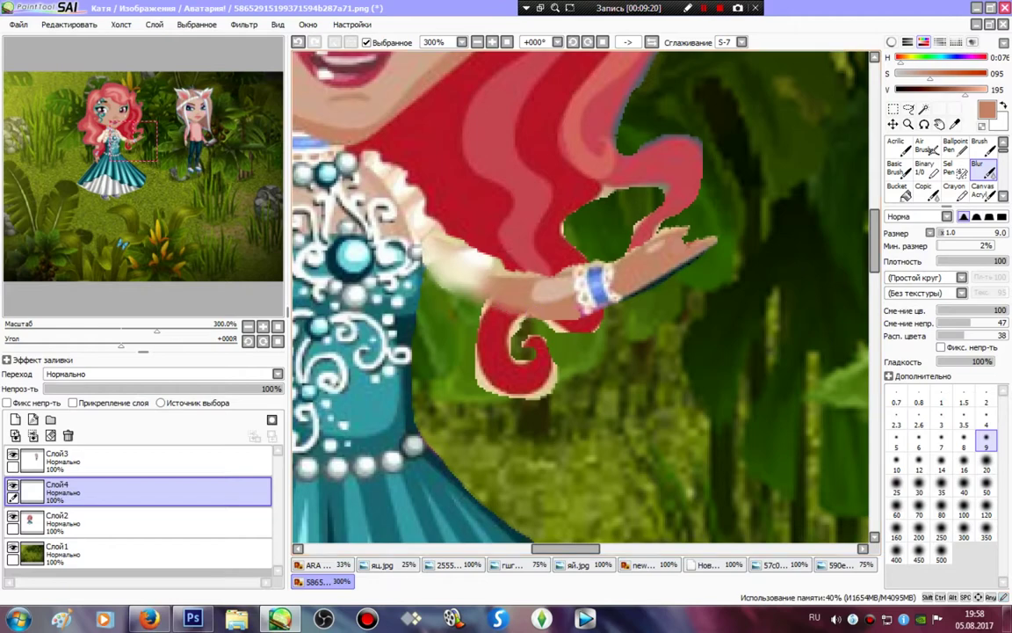
# Step: Merge Слой4 with the raised arm down into Слой2
pyautogui.click(704, 7)
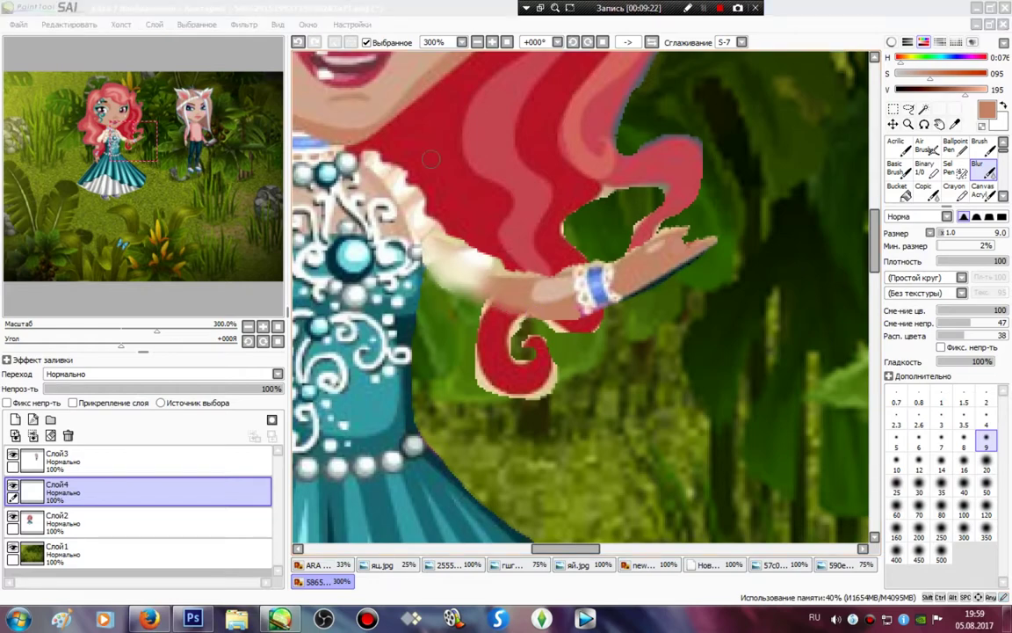
pyautogui.moveTo(124, 142); pyautogui.dragTo(200, 131)
pyautogui.click(32, 436)
# Step: Select the cat-eared avatar on Слой3, move it over the red-haired one, and enlarge it to about the same height
pyautogui.click(67, 460)
pyautogui.click(507, 42)
pyautogui.click(892, 108)
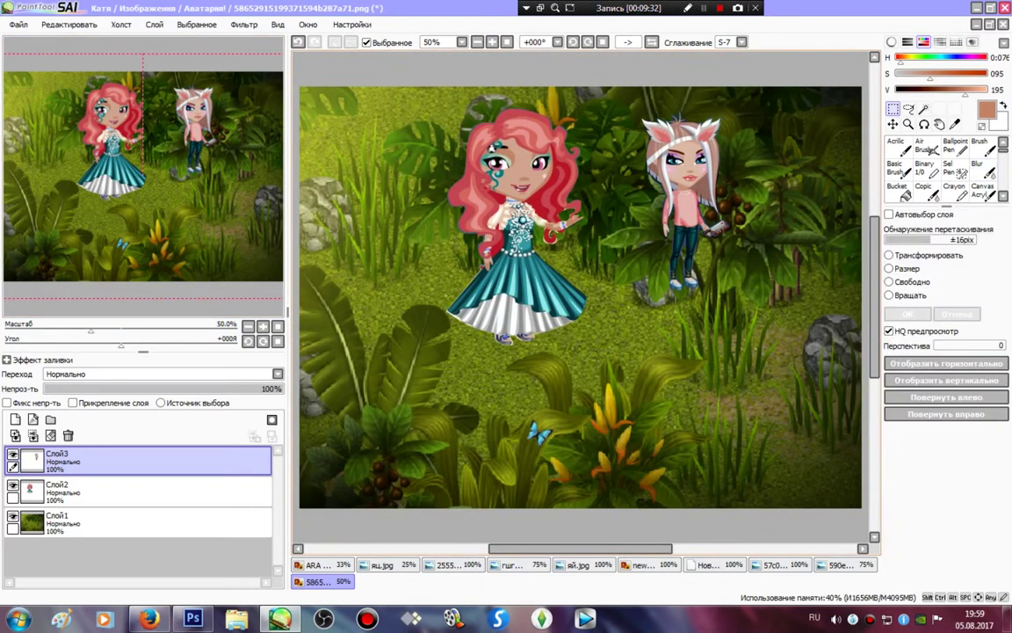
pyautogui.moveTo(589, 99); pyautogui.dragTo(786, 306)
pyautogui.moveTo(687, 208); pyautogui.dragTo(527, 236)
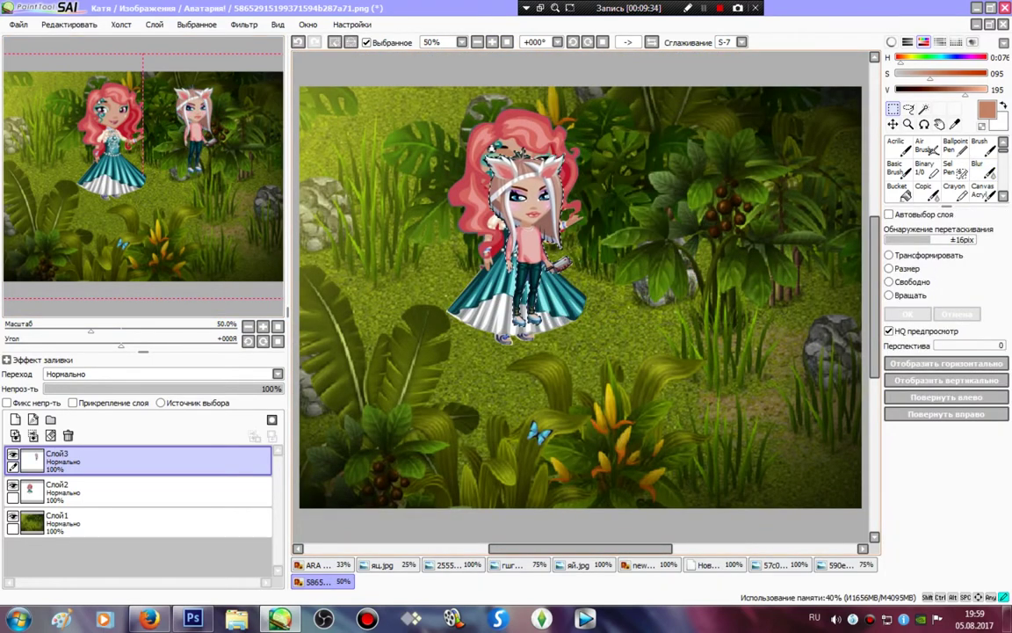
pyautogui.hotkey('ctrl', 't')
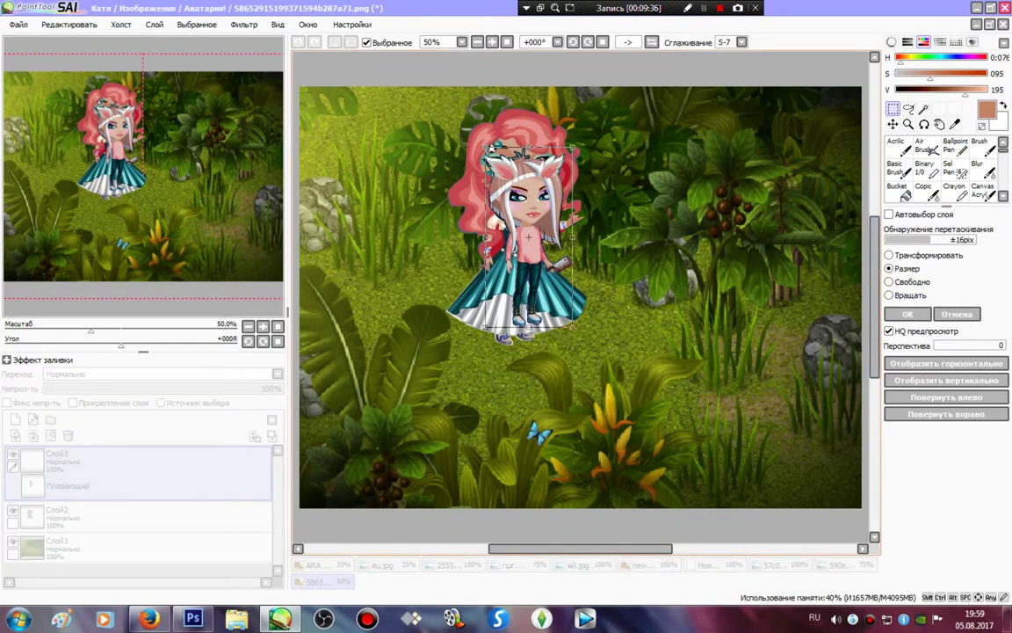
pyautogui.moveTo(486, 148); pyautogui.dragTo(458, 110)
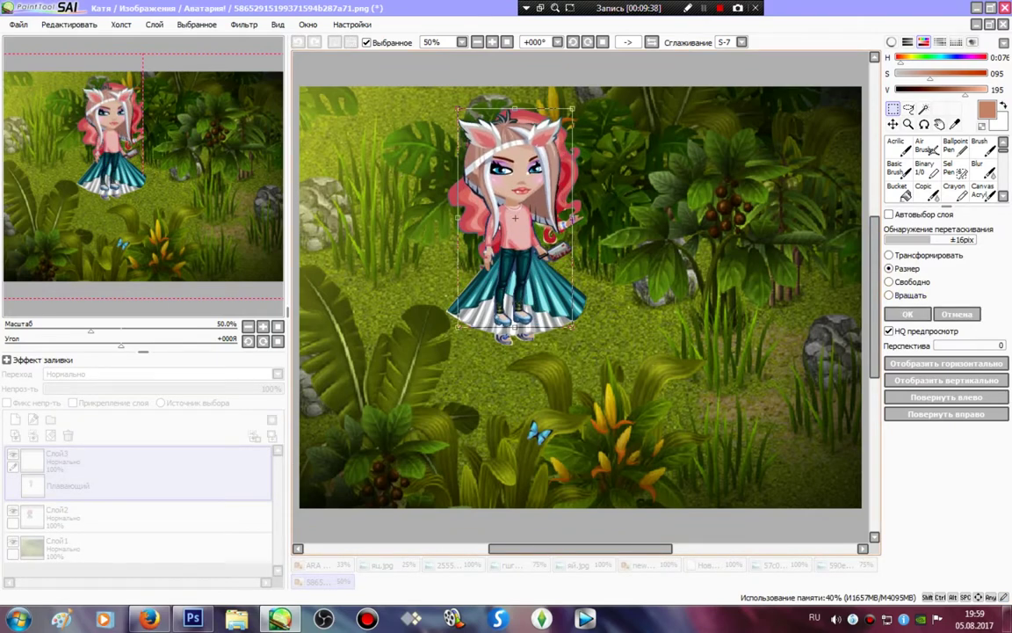
pyautogui.moveTo(572, 327); pyautogui.dragTo(593, 353)
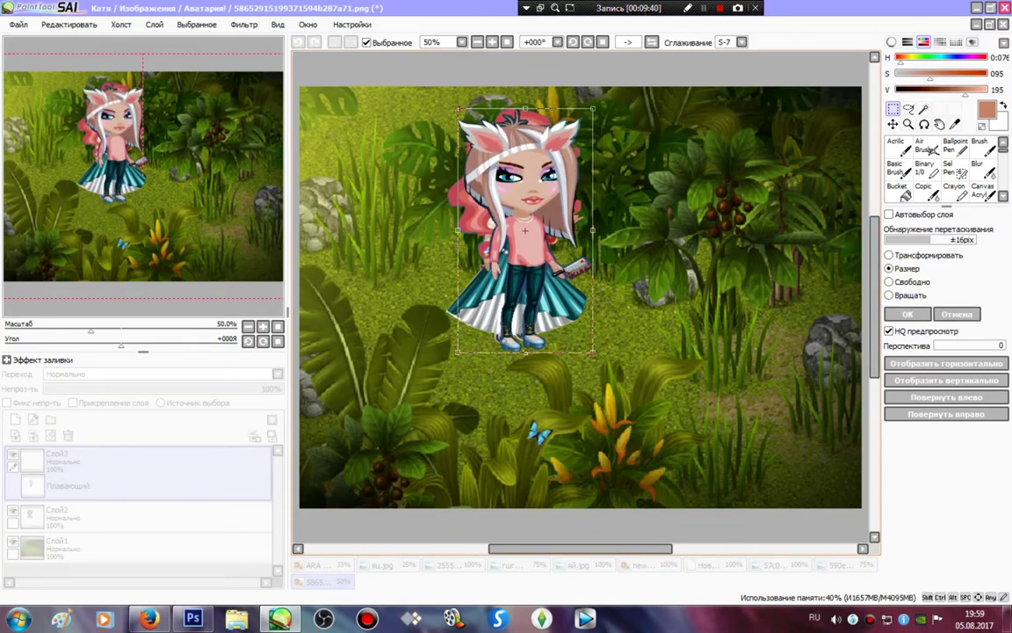
# Step: Mirror the enlarged avatar horizontally, place it in the lower-right corner of the scene, and clear the selection
pyautogui.moveTo(525, 231); pyautogui.dragTo(799, 376)
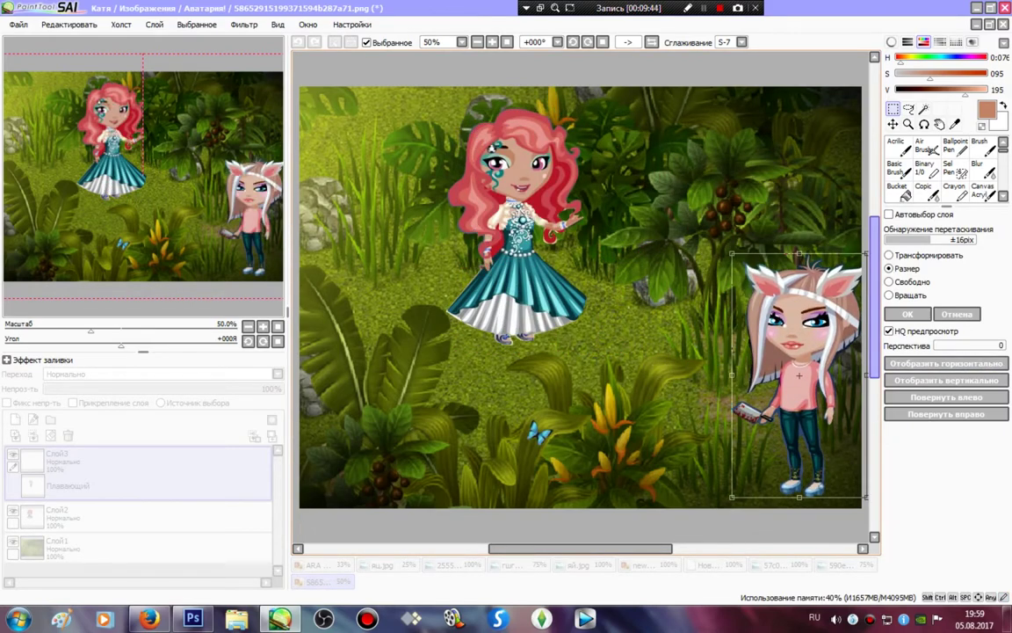
pyautogui.click(908, 314)
pyautogui.hotkey('ctrl', 'd')
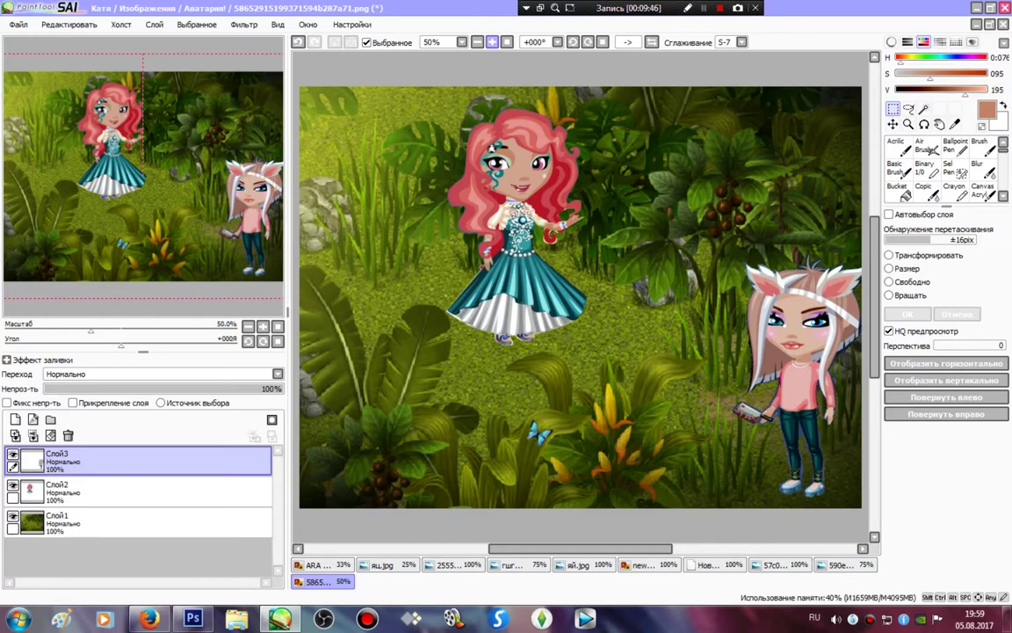
# Step: Paint a selection over the cat-eared avatar's empty-handed arm, from shoulder to fingers, with the Sel Pen at size 20
pyautogui.tripleClick(492, 42)
pyautogui.moveTo(167, 206); pyautogui.dragTo(278, 231)
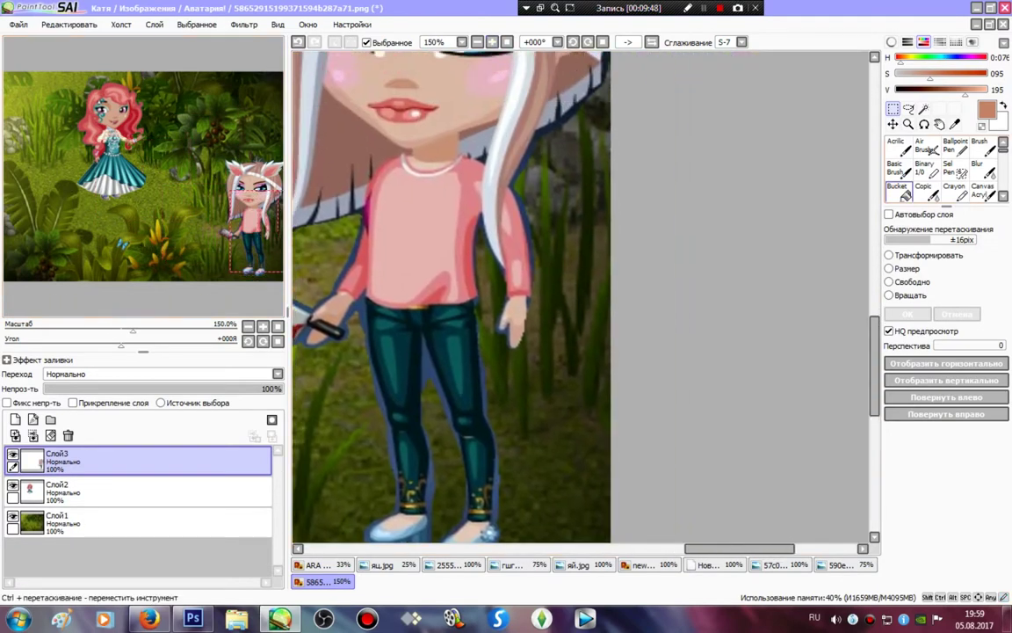
pyautogui.click(955, 170)
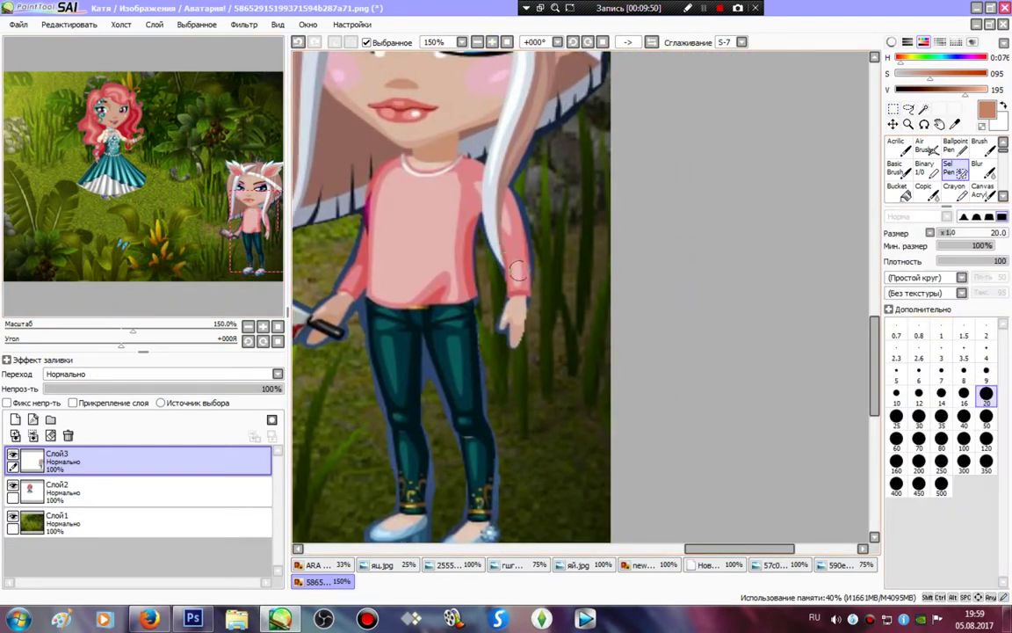
pyautogui.moveTo(510, 327)
pyautogui.mouseDown()
pyautogui.moveTo(516, 211)
pyautogui.moveTo(527, 264)
pyautogui.mouseUp()
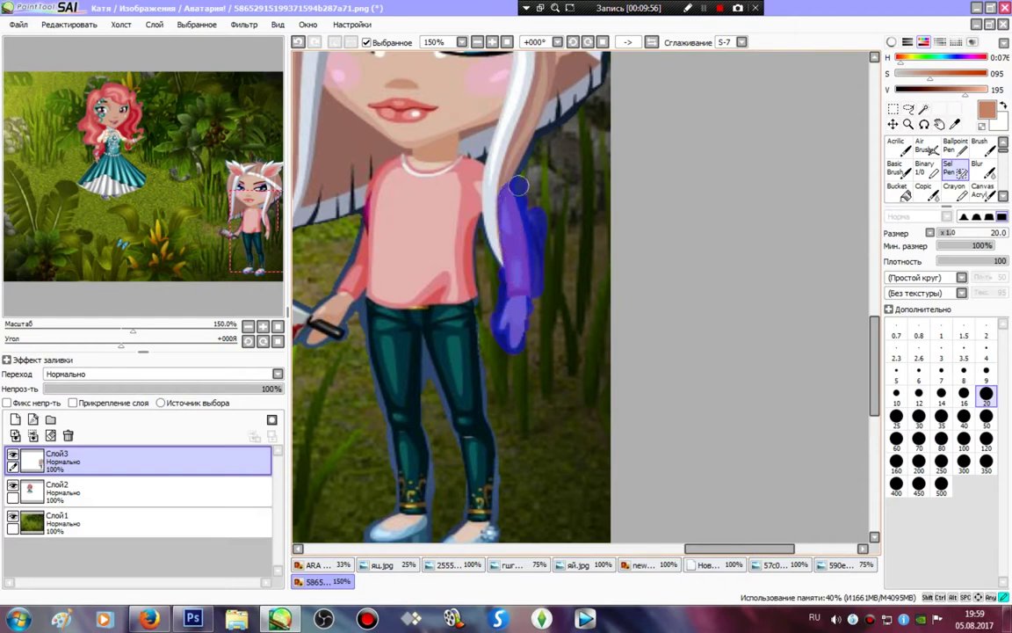
pyautogui.moveTo(518, 186); pyautogui.dragTo(509, 175)
pyautogui.press('m')
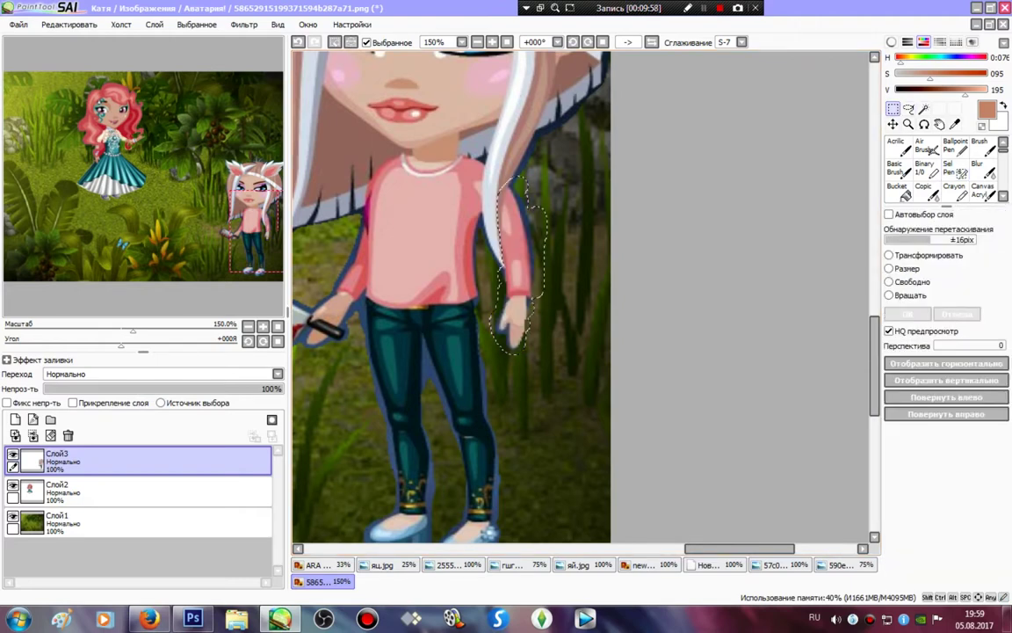
# Step: Copy the selected arm from Слой3 and paste it onto a new layer
pyautogui.click(121, 24)
pyautogui.moveTo(70, 24)
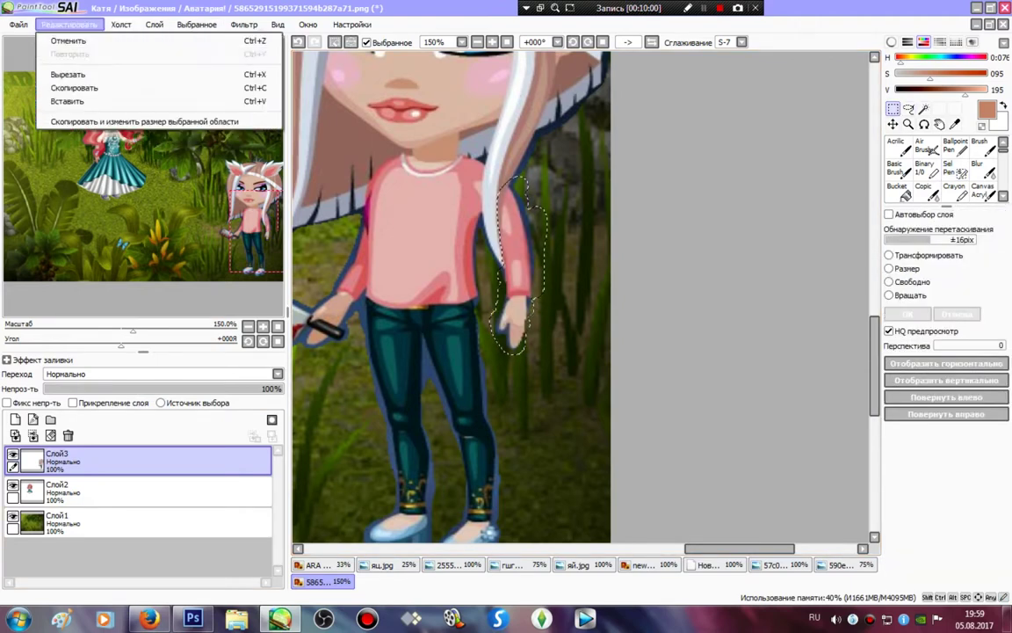
pyautogui.click(75, 88)
pyautogui.click(69, 24)
pyautogui.click(68, 101)
# Step: Erase the original arm inside the selection on Слой3 with the Binary brush in transparent colour at size 100
pyautogui.click(131, 491)
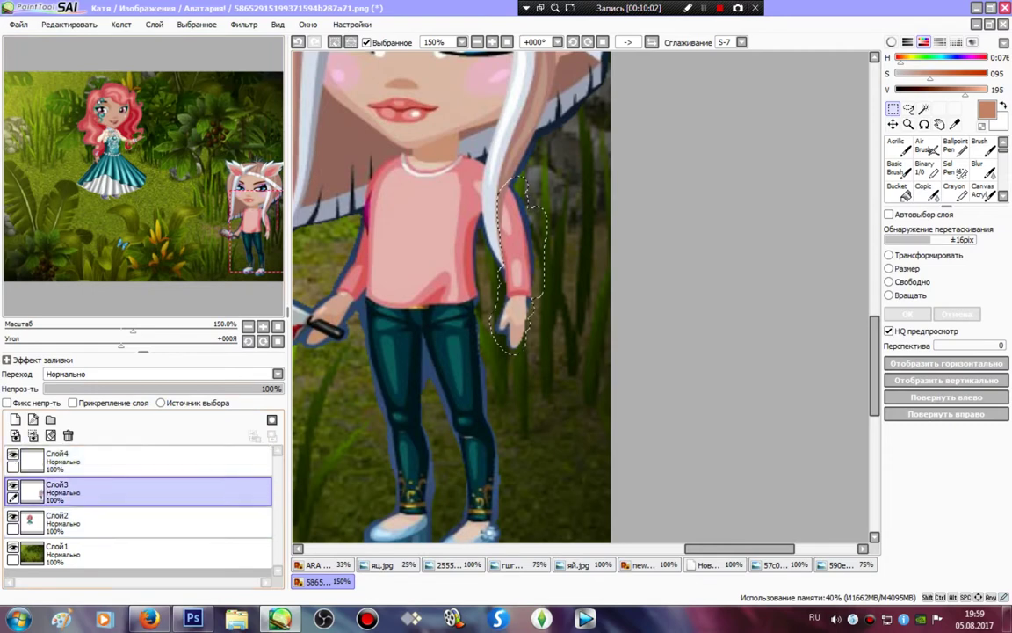
pyautogui.click(927, 170)
pyautogui.click(981, 127)
pyautogui.click(941, 421)
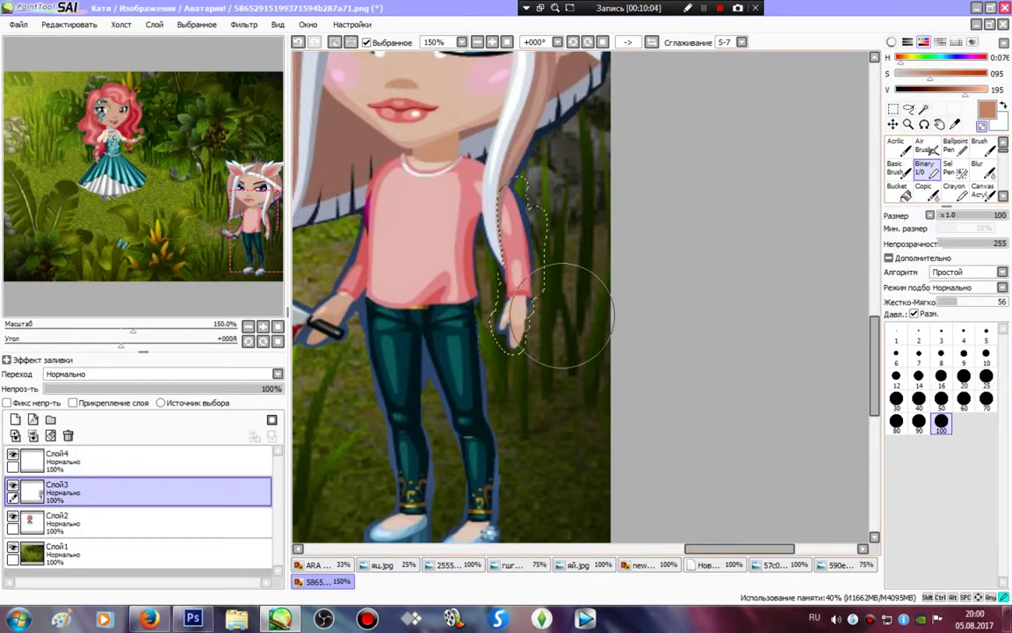
# Step: Rotate the copied arm on Слой4, place it across the chest with its upper end at the shoulder, and clear the selection
pyautogui.click(57, 458)
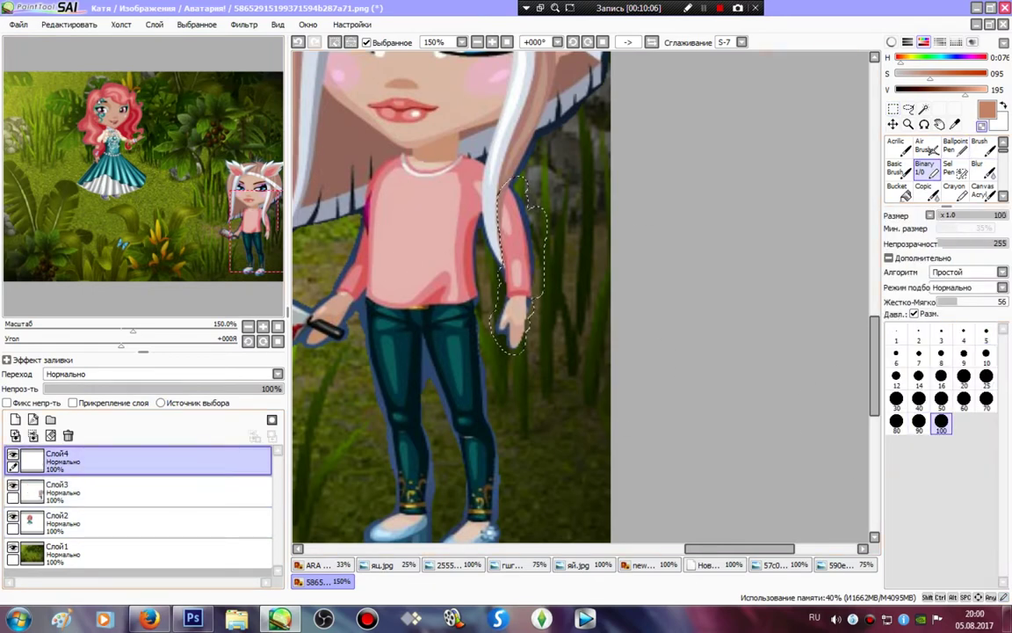
pyautogui.doubleClick(892, 108)
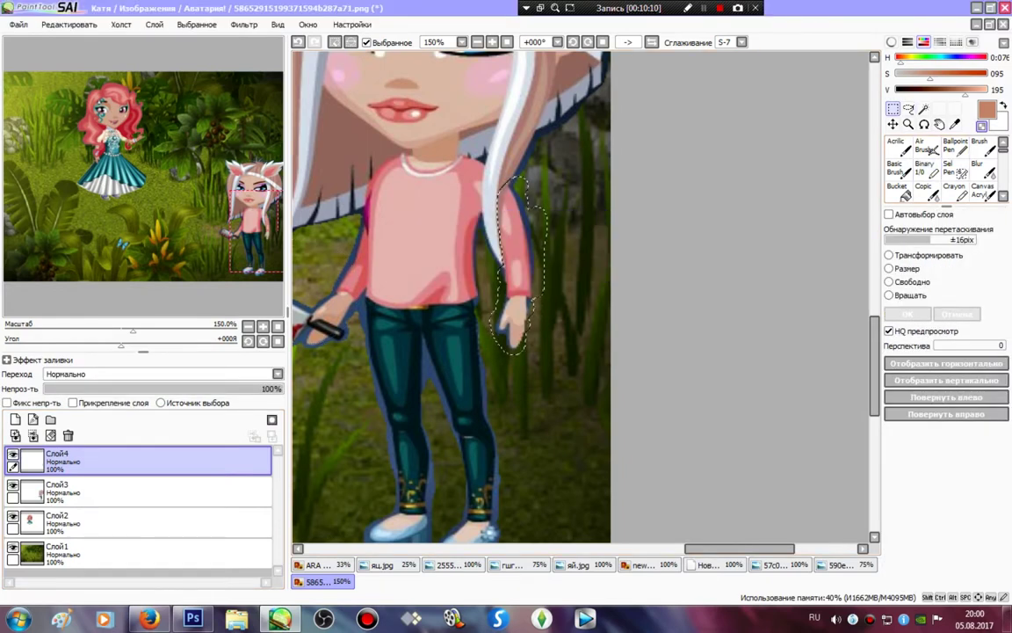
pyautogui.click(898, 295)
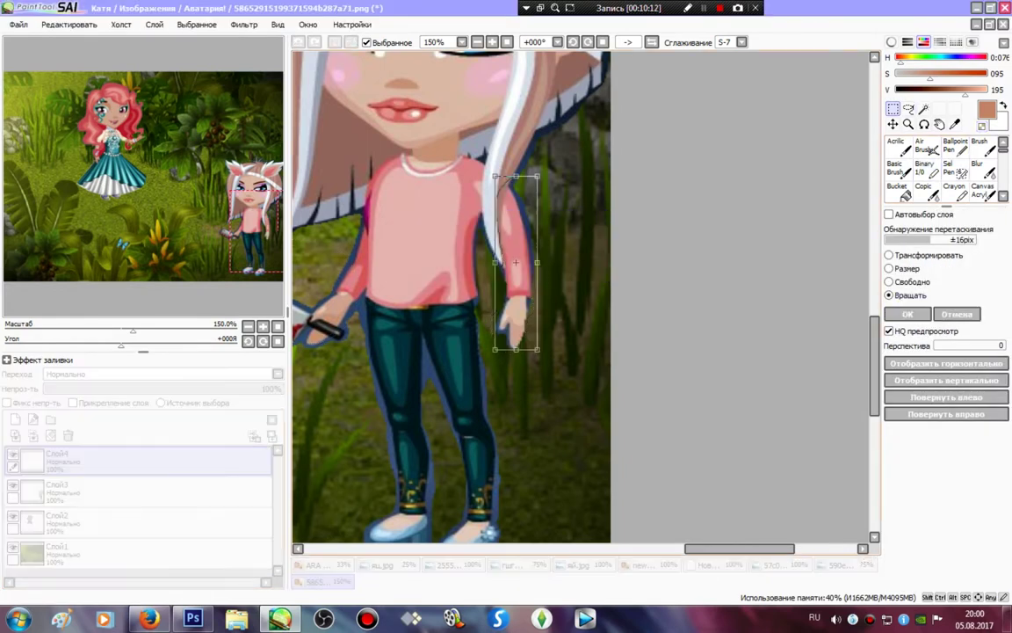
pyautogui.moveTo(517, 346); pyautogui.dragTo(433, 287)
pyautogui.moveTo(516, 261); pyautogui.dragTo(434, 211)
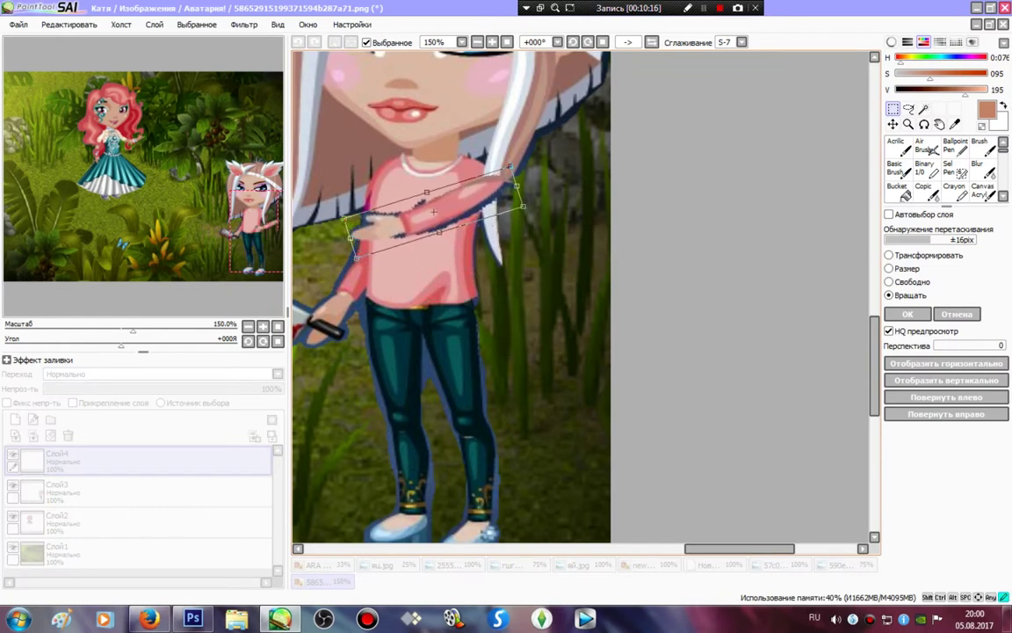
pyautogui.press('Return')
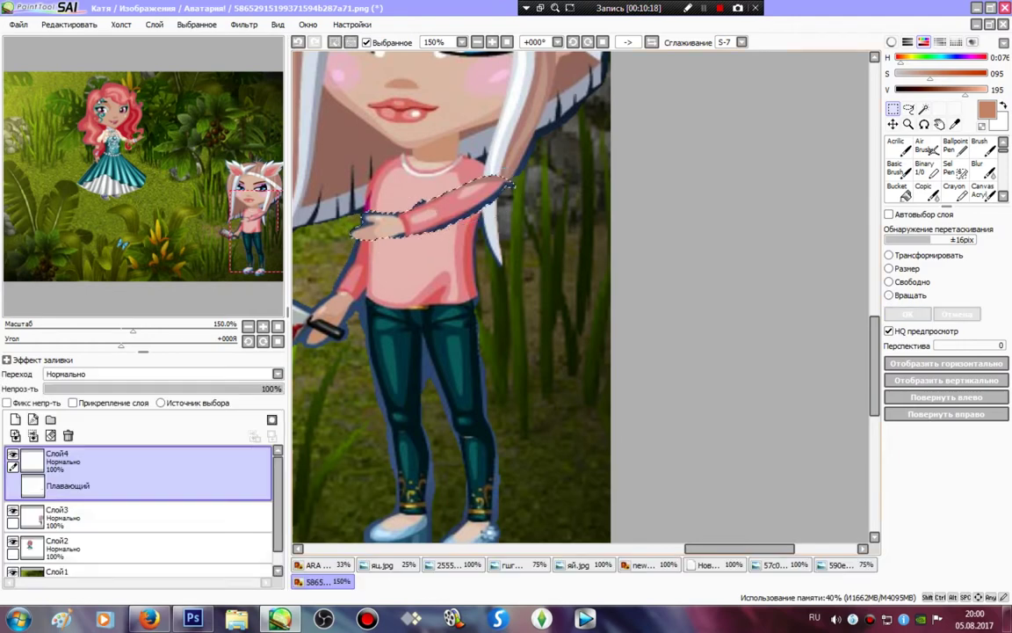
pyautogui.hotkey('ctrl', 'd')
# Step: Select the forearm and hand on Слой4, rotate them upward to form a bent elbow, and rejoin them to the sleeve
pyautogui.moveTo(740, 548); pyautogui.dragTo(716, 548)
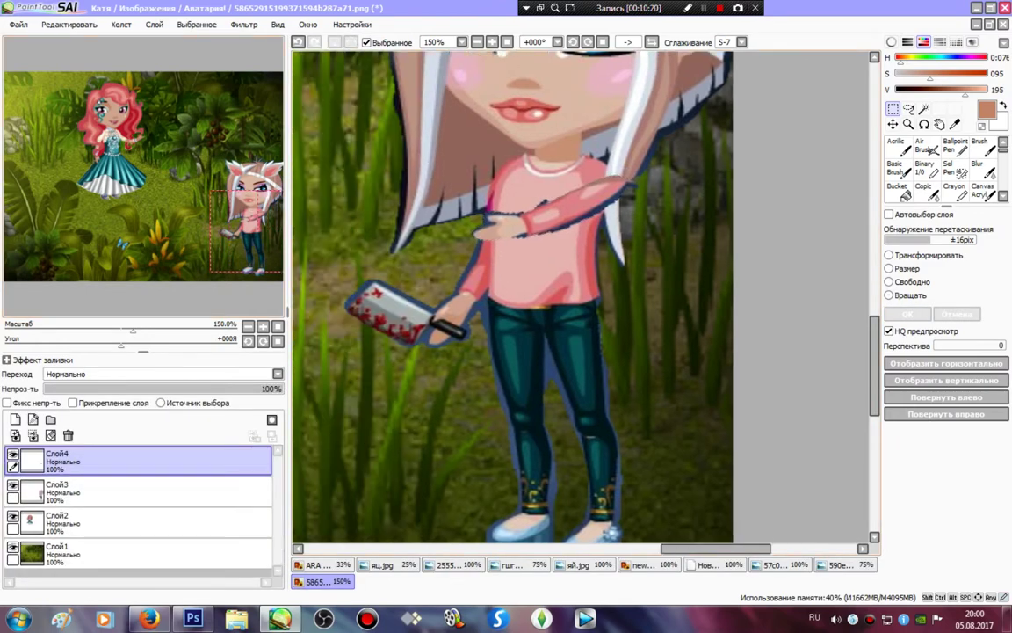
pyautogui.moveTo(389, 161); pyautogui.dragTo(584, 281)
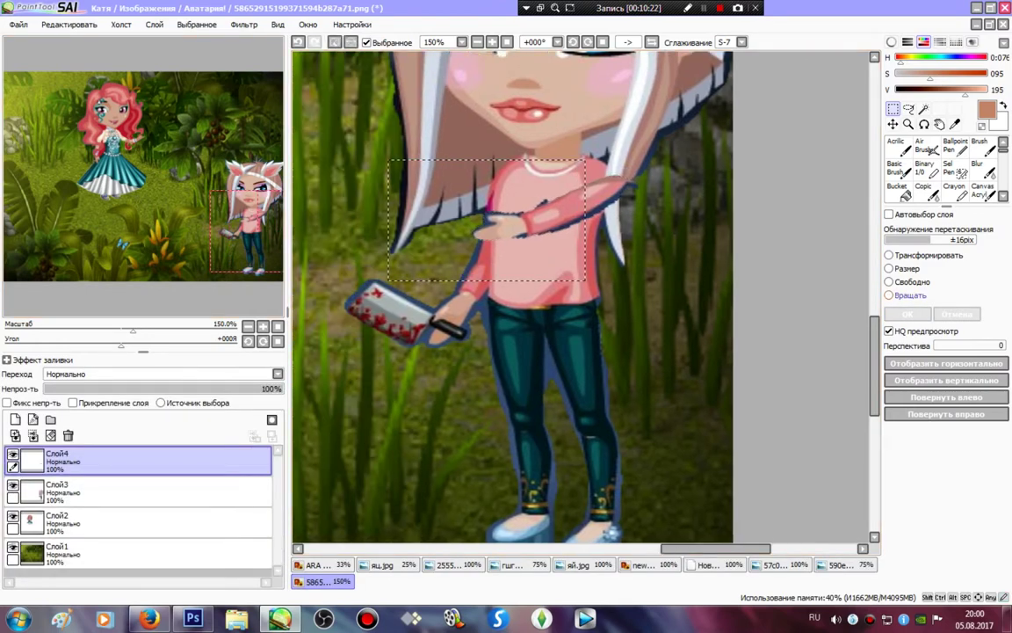
pyautogui.click(908, 295)
pyautogui.moveTo(606, 186); pyautogui.dragTo(604, 241)
pyautogui.moveTo(534, 216); pyautogui.dragTo(543, 175)
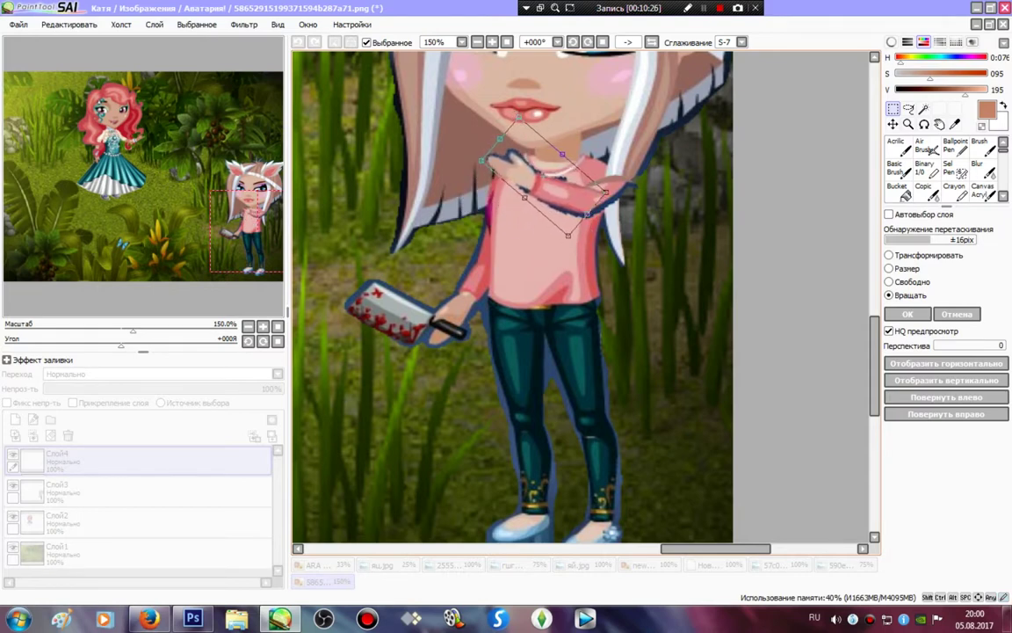
pyautogui.press('Return')
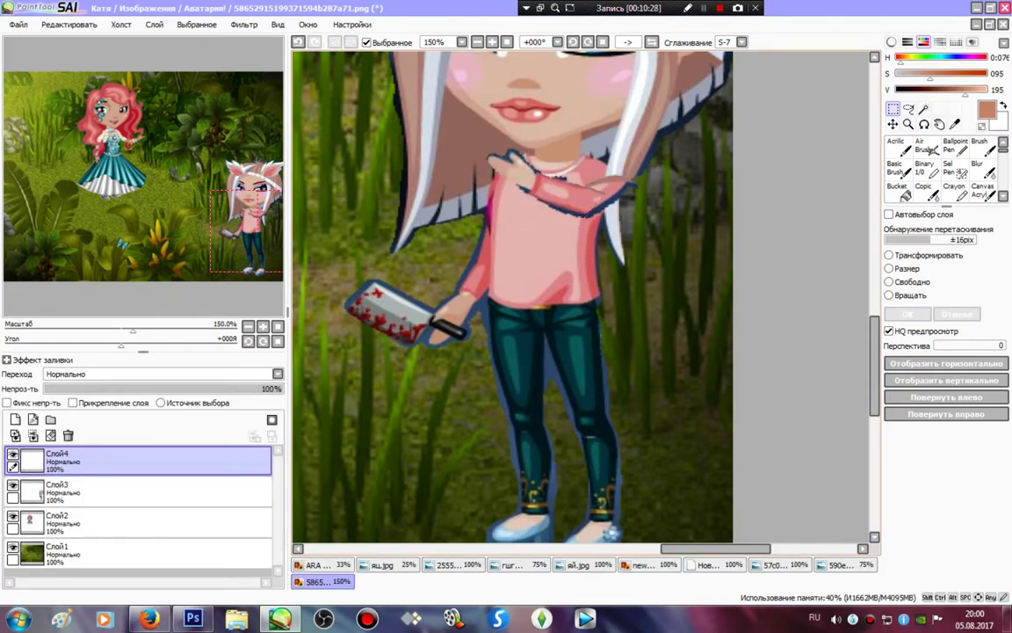
# Step: Select the hand on Слой4, rotate it further up, and set it just below the chin
pyautogui.moveTo(445, 131)
pyautogui.mouseDown()
pyautogui.moveTo(559, 205)
pyautogui.moveTo(562, 179)
pyautogui.moveTo(467, 139)
pyautogui.moveTo(475, 130)
pyautogui.mouseUp()
pyautogui.click(909, 296)
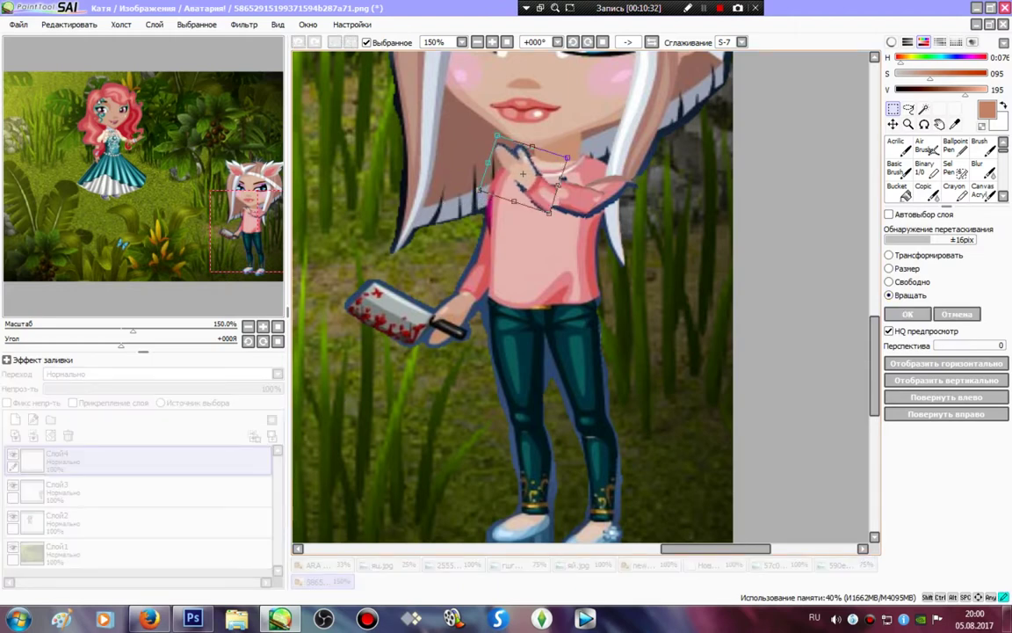
pyautogui.moveTo(521, 176); pyautogui.dragTo(535, 169)
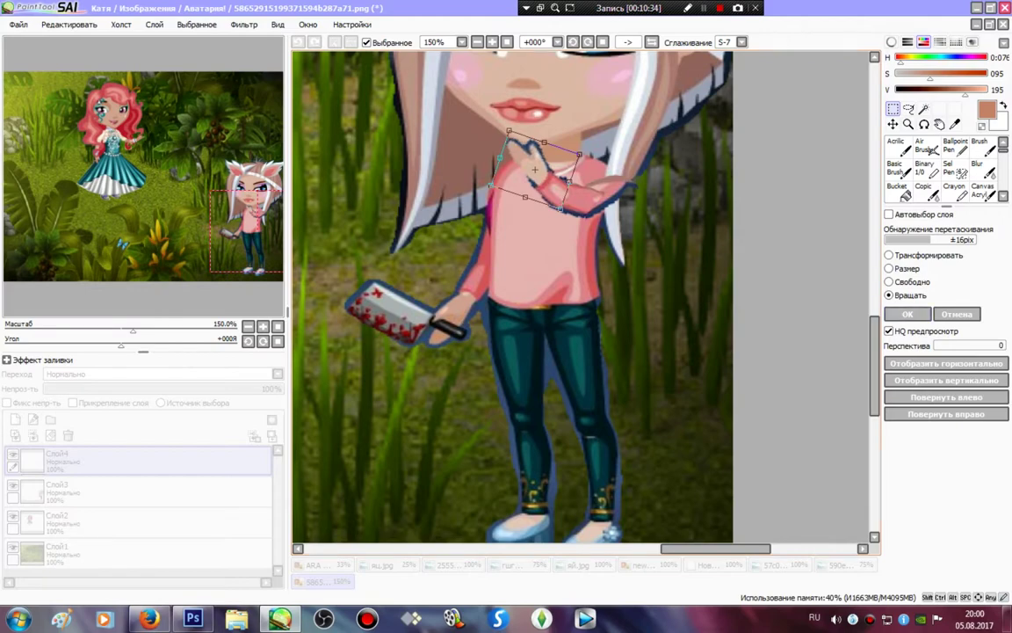
pyautogui.press('Return')
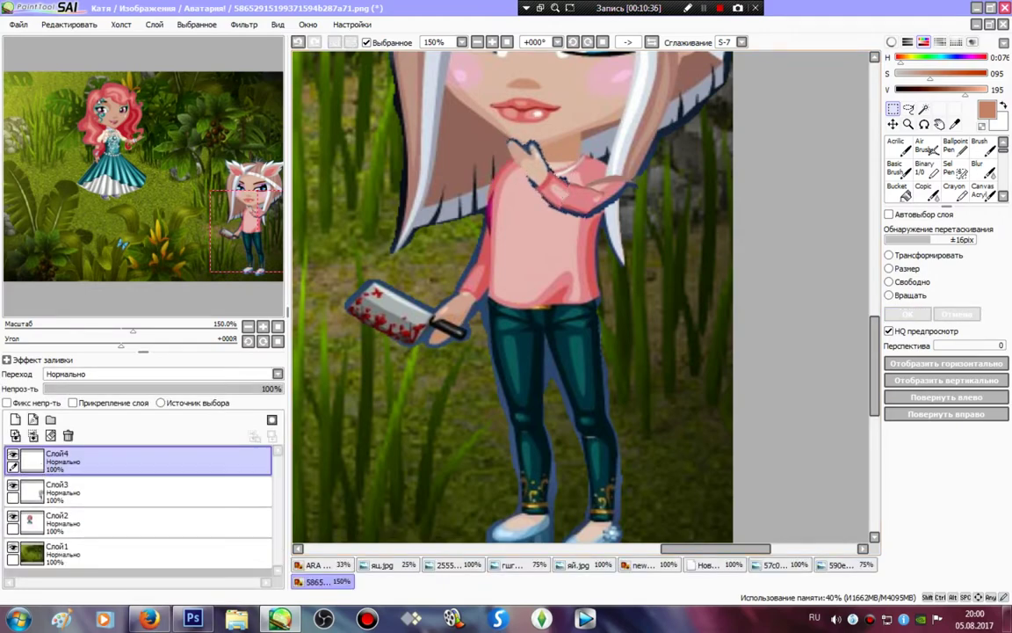
# Step: Paint a selection over the other arm and its cleaver, up to the shoulder, with the Sel Pen at size 20
pyautogui.scroll(4, 376, 222)
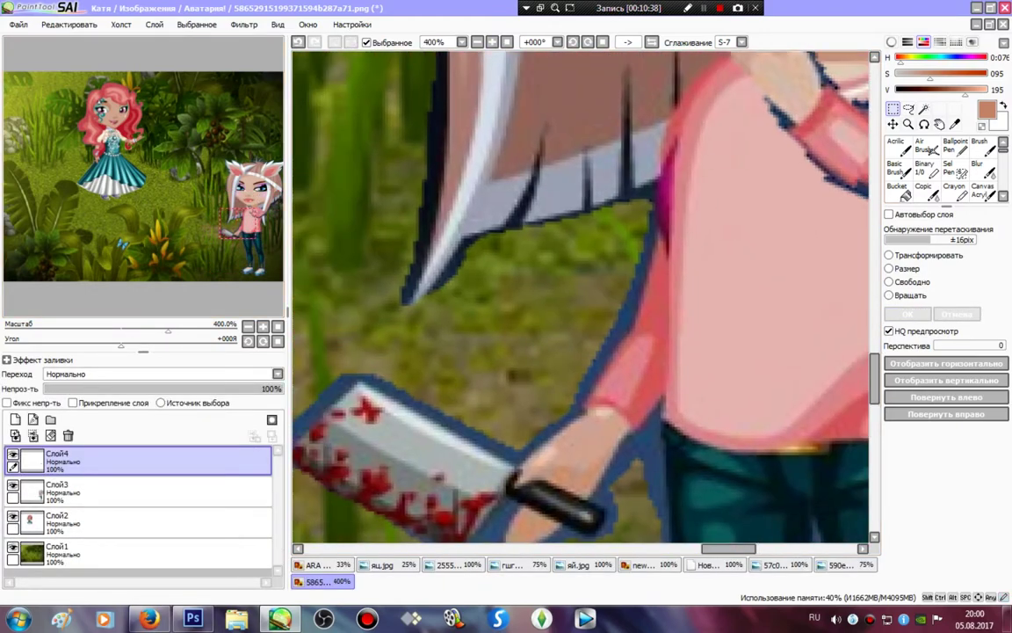
pyautogui.click(955, 170)
pyautogui.click(477, 42)
pyautogui.click(477, 42)
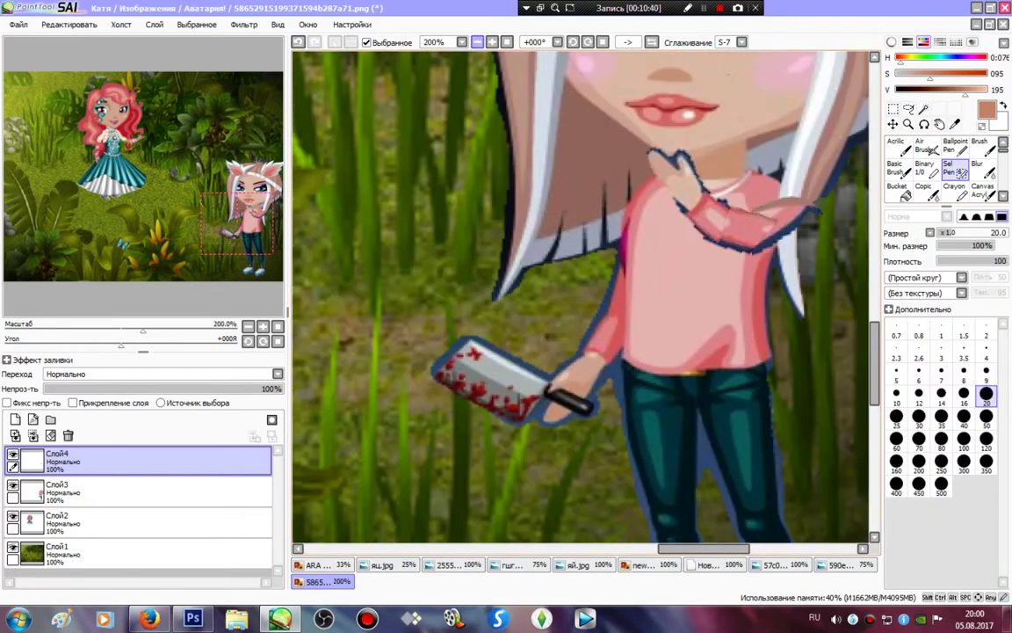
pyautogui.moveTo(422, 303)
pyautogui.mouseDown()
pyautogui.moveTo(413, 378)
pyautogui.moveTo(444, 369)
pyautogui.moveTo(539, 413)
pyautogui.moveTo(492, 377)
pyautogui.moveTo(527, 386)
pyautogui.moveTo(584, 378)
pyautogui.moveTo(626, 244)
pyautogui.mouseUp()
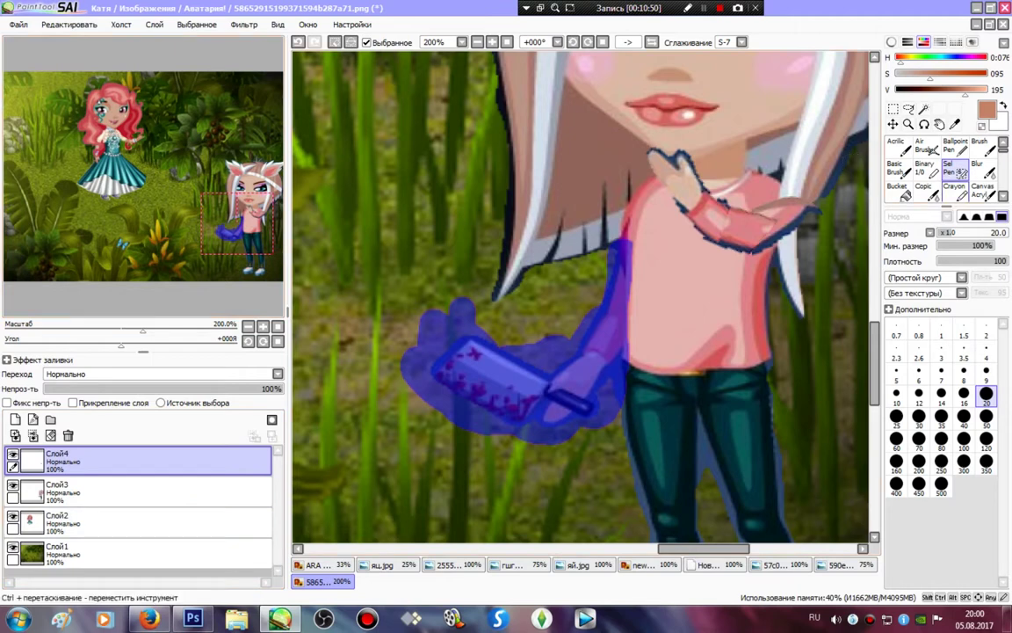
pyautogui.click(927, 170)
# Step: Copy the selected cleaver arm from Слой3 and paste it onto a new layer above it
pyautogui.click(68, 23)
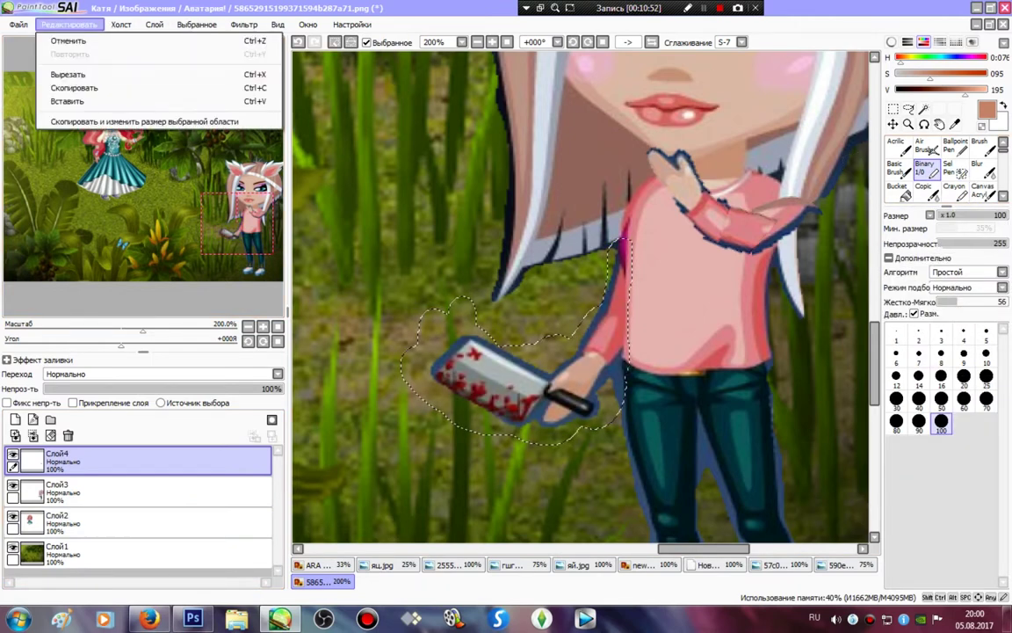
pyautogui.click(75, 88)
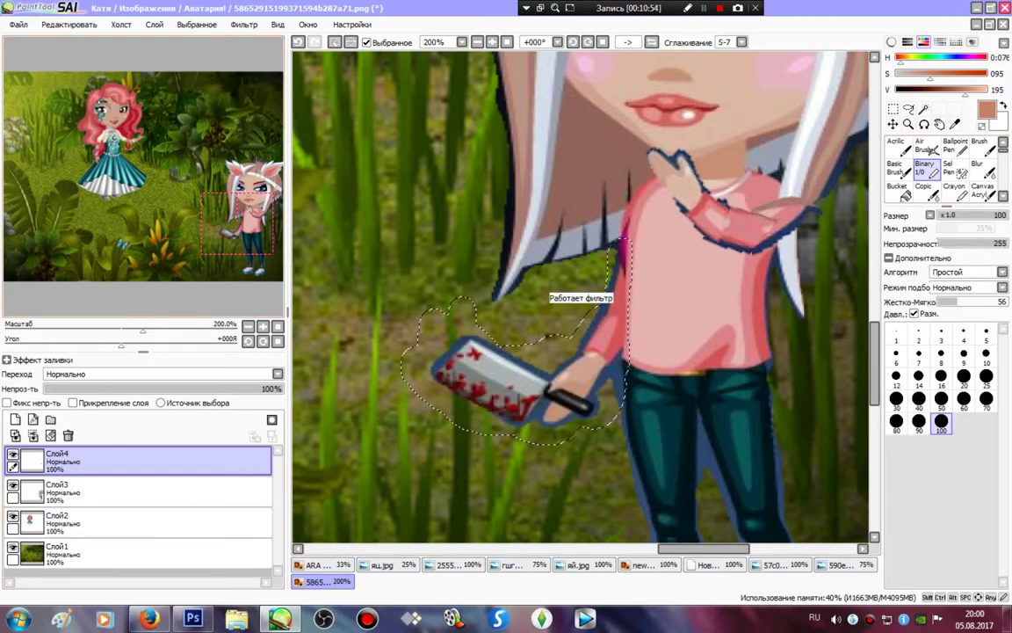
pyautogui.doubleClick(57, 484)
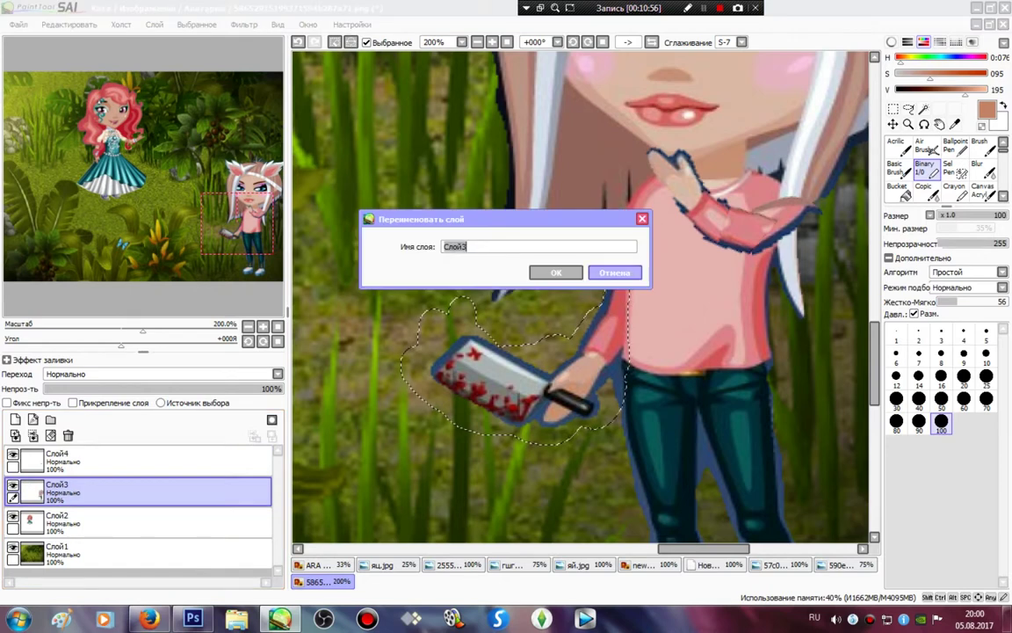
pyautogui.click(615, 272)
pyautogui.click(68, 25)
pyautogui.click(75, 88)
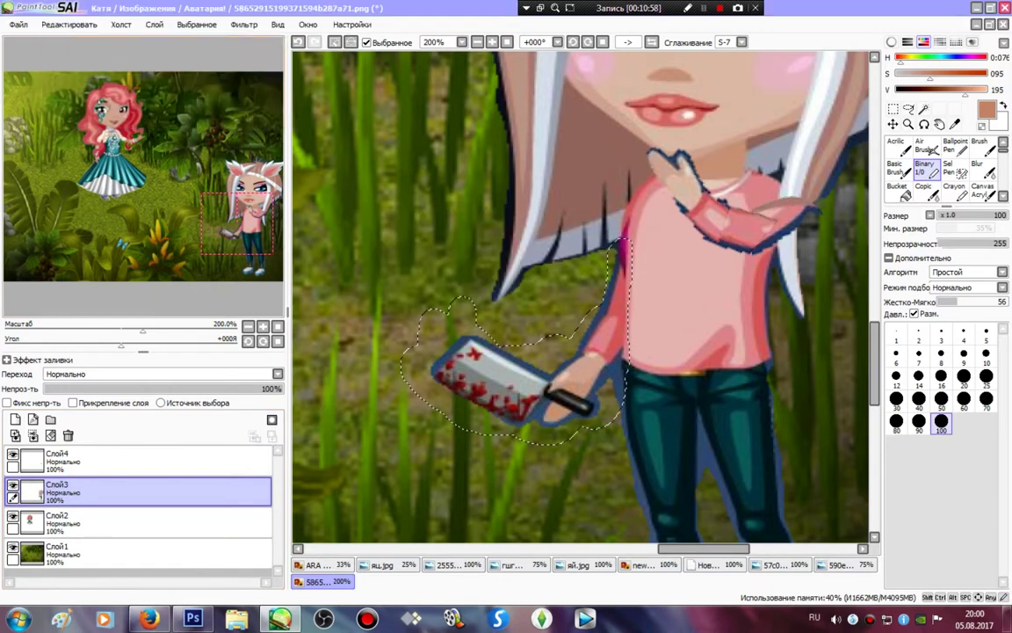
pyautogui.click(68, 24)
pyautogui.click(67, 101)
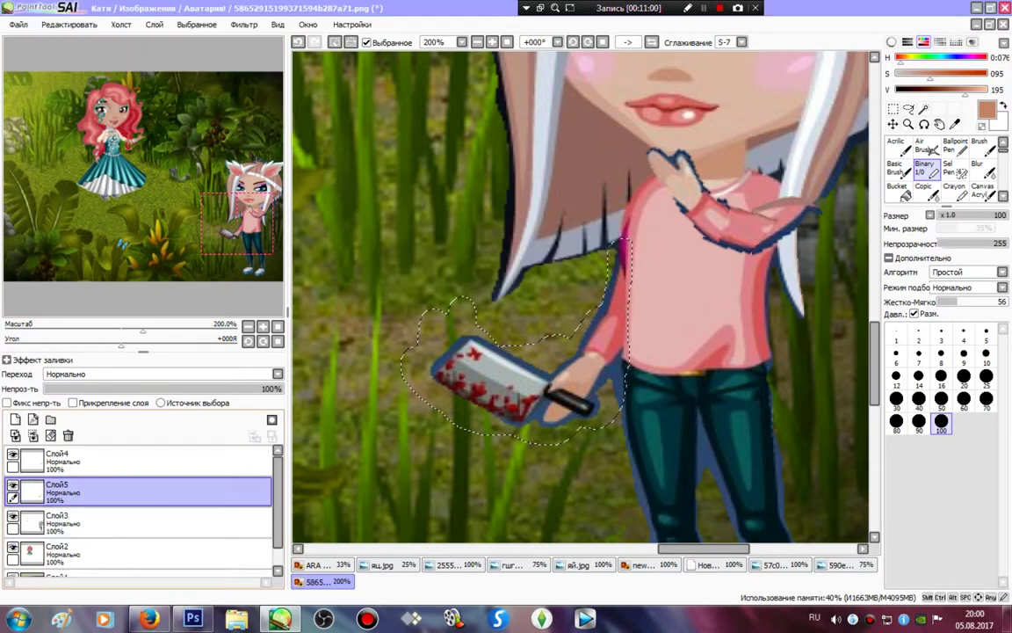
# Step: Erase the original cleaver arm inside the selection on Слой3 with Слой5 hidden, then show and activate Слой5 again
pyautogui.click(13, 485)
pyautogui.click(106, 523)
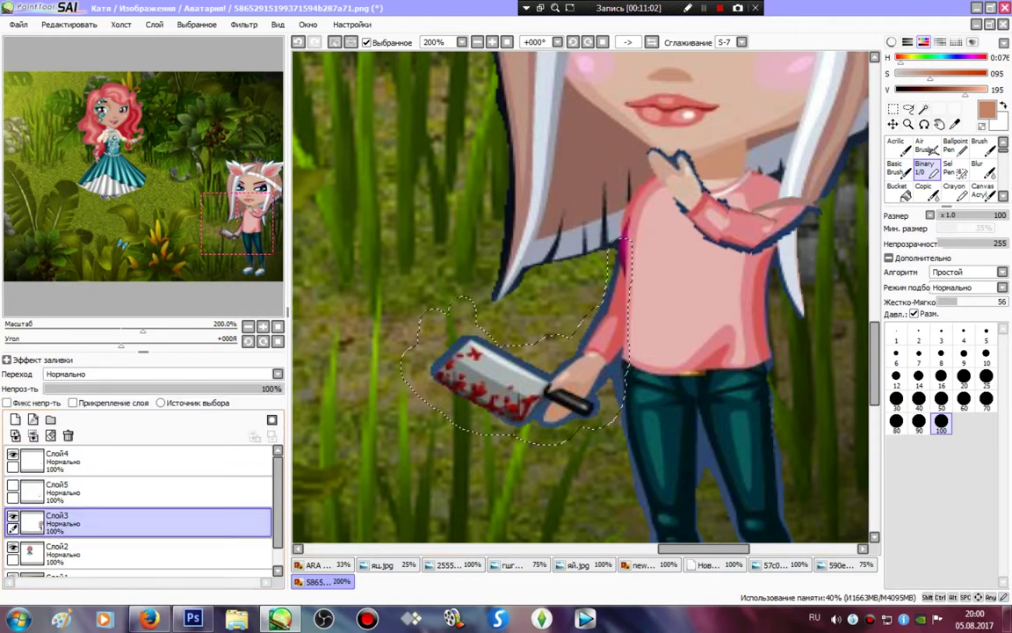
pyautogui.moveTo(497, 356)
pyautogui.mouseDown()
pyautogui.moveTo(594, 253)
pyautogui.moveTo(523, 361)
pyautogui.mouseUp()
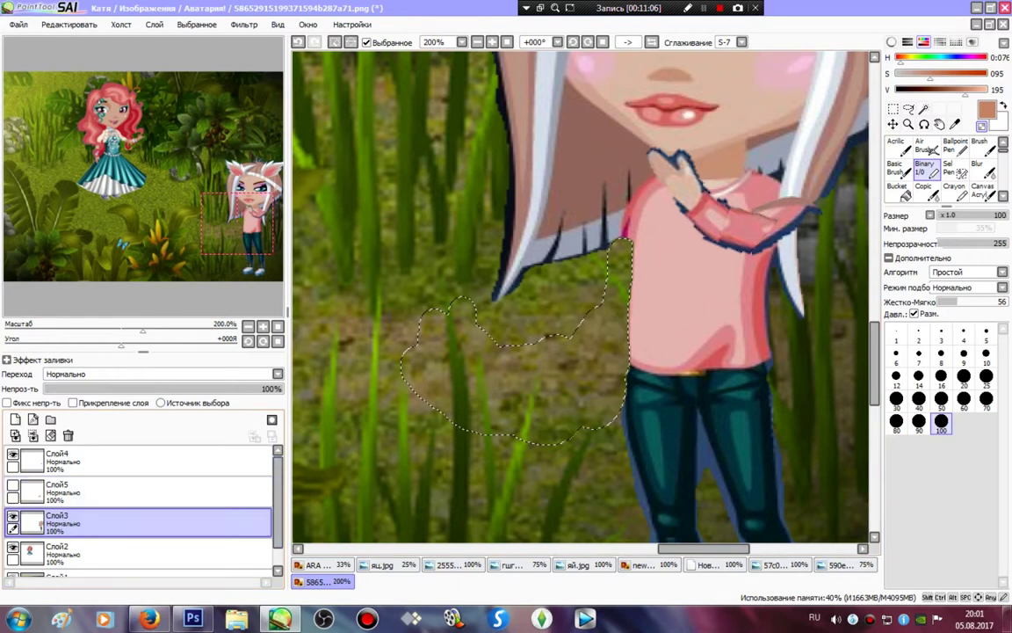
pyautogui.click(13, 484)
pyautogui.click(57, 489)
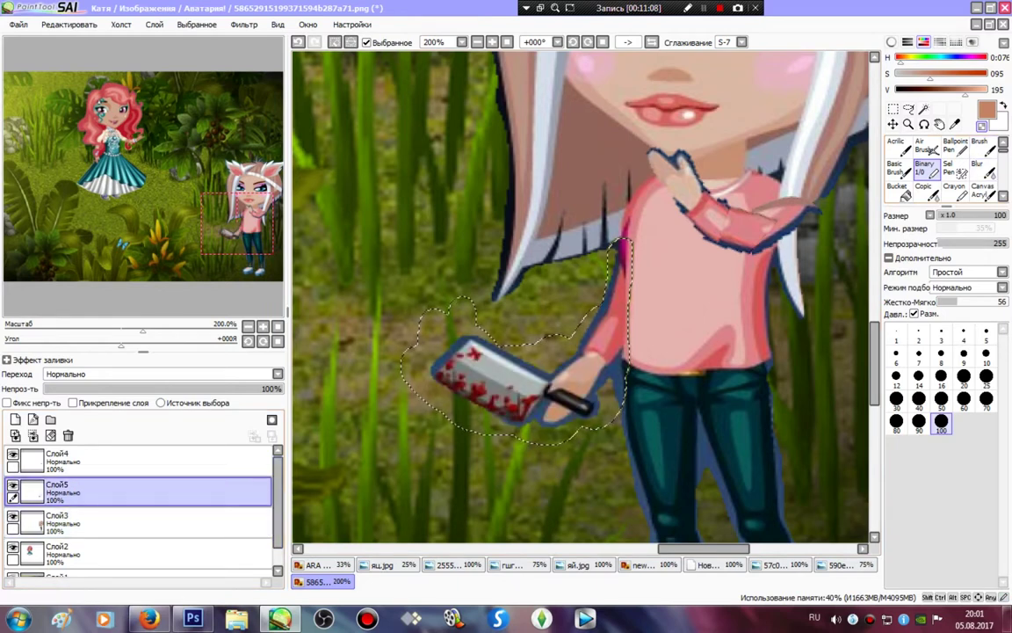
# Step: Rotate the cleaver arm on Слой5 so the blade points upward, join it to the shoulder, and clear the selection
pyautogui.click(892, 109)
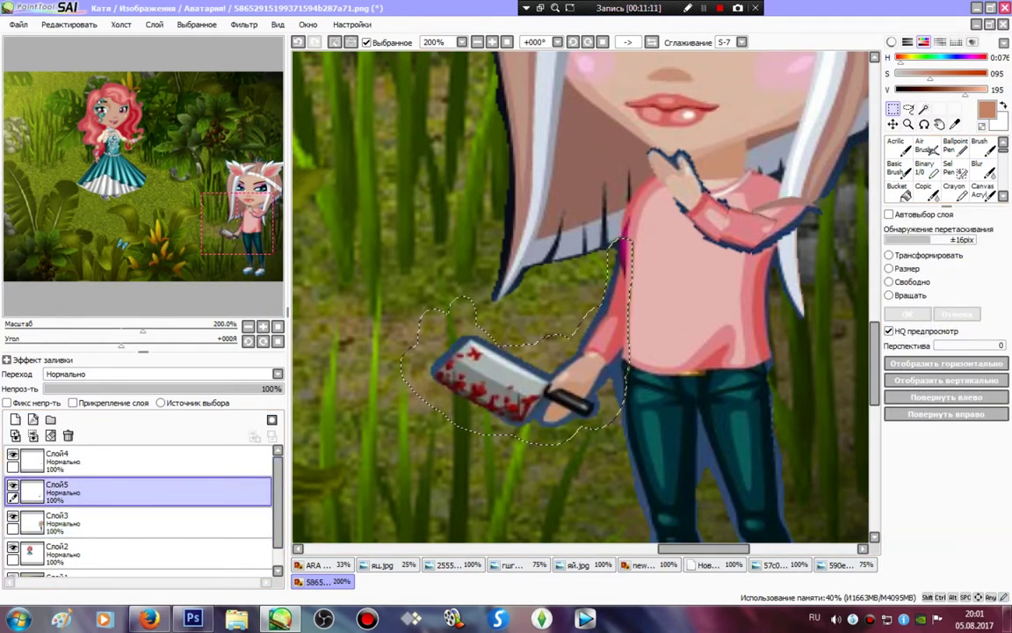
pyautogui.click(889, 296)
pyautogui.moveTo(427, 237); pyautogui.dragTo(605, 210)
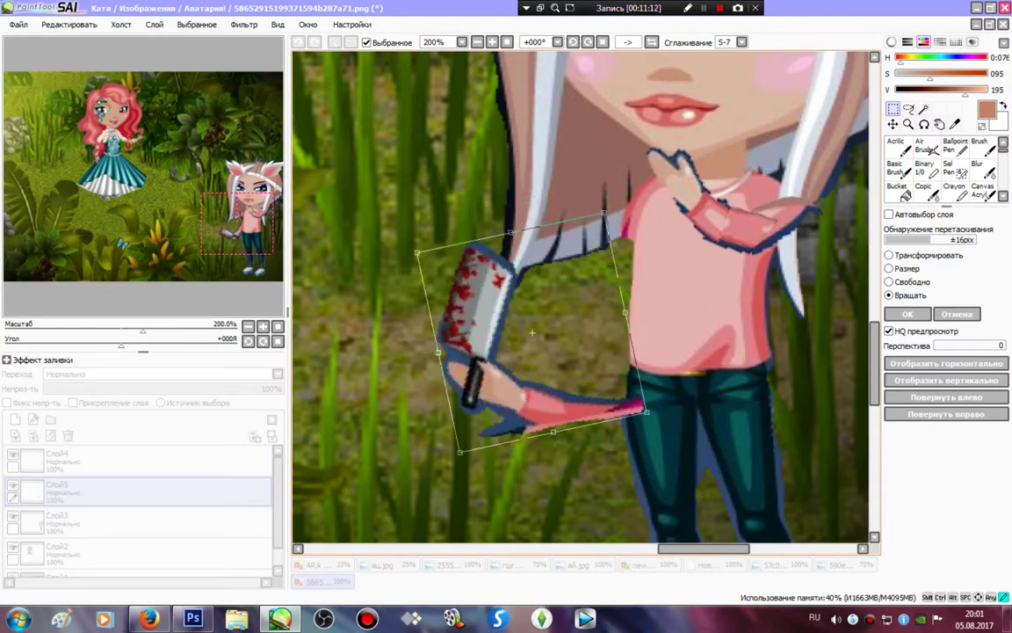
pyautogui.moveTo(606, 307); pyautogui.dragTo(597, 151)
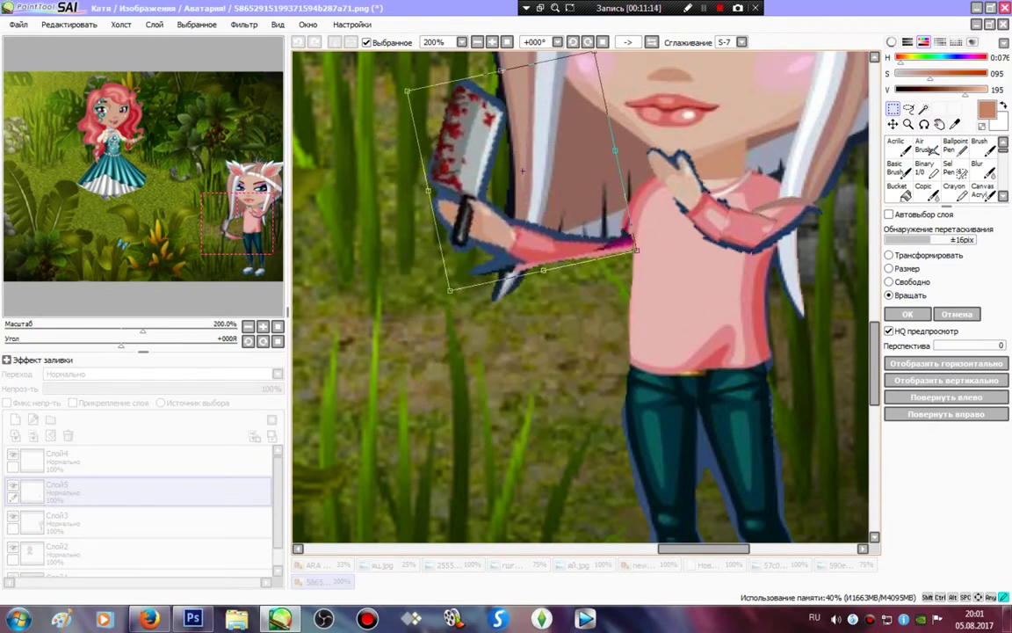
pyautogui.click(907, 313)
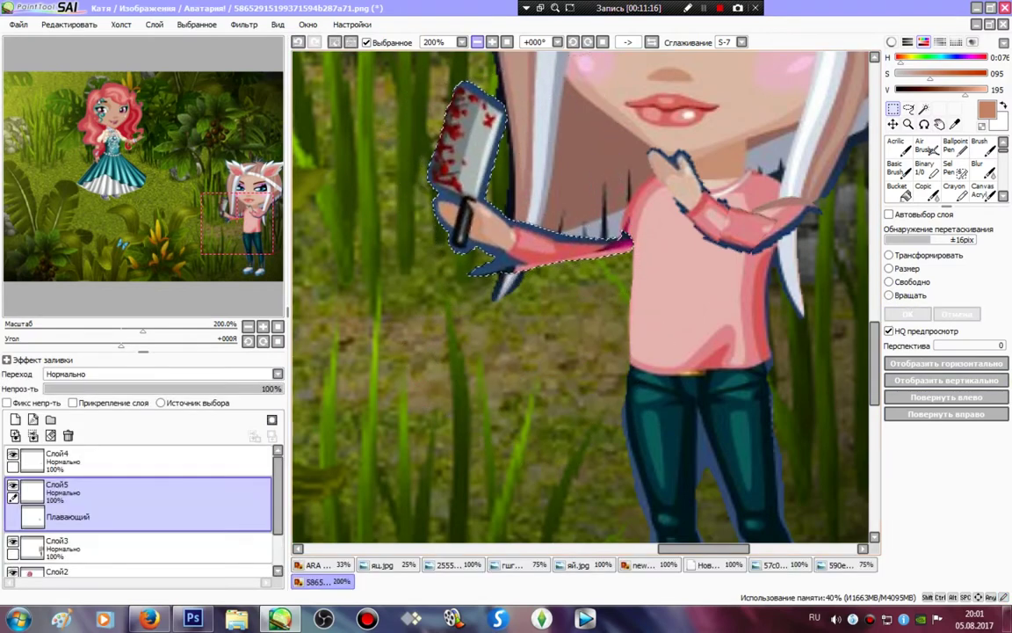
pyautogui.click(335, 42)
# Step: Erase the dark blue outline around the cleaver, hand and upper sleeve edge on Слой5 with the transparent Binary pen at size 4
pyautogui.click(924, 167)
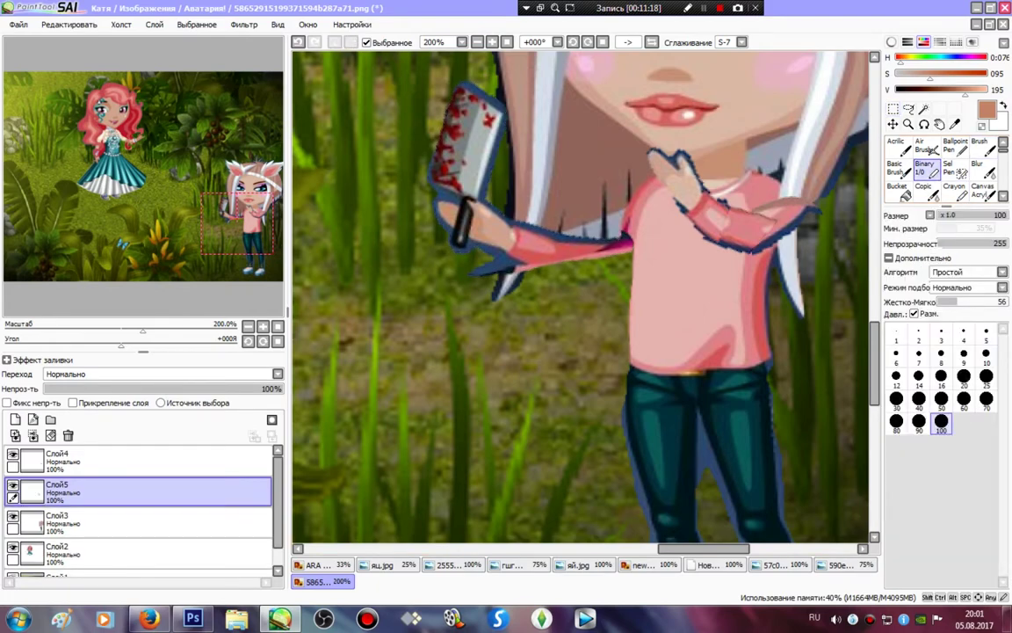
pyautogui.doubleClick(477, 43)
pyautogui.click(703, 8)
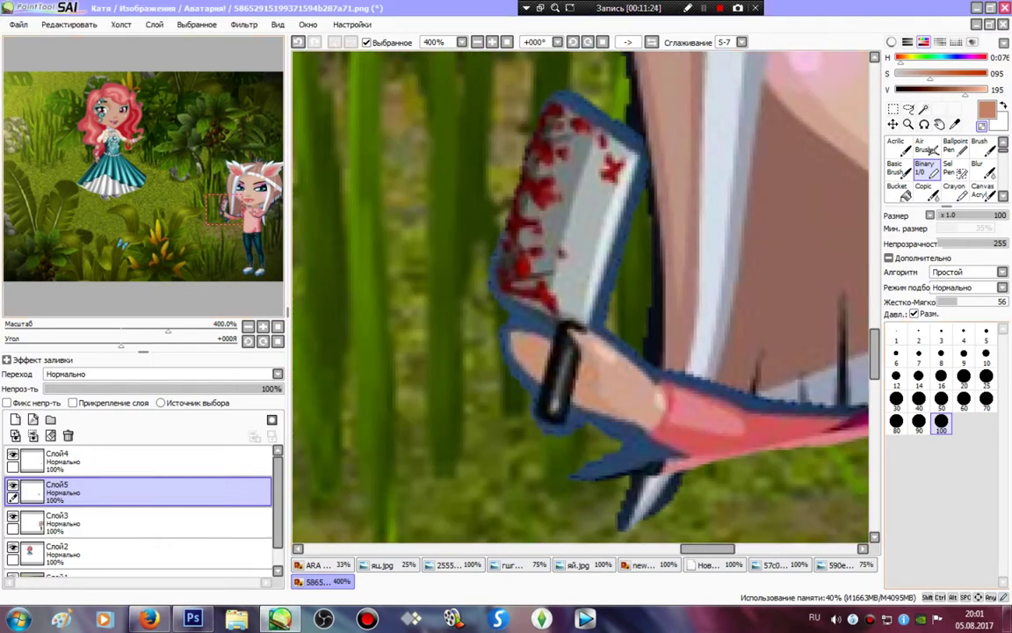
pyautogui.click(918, 335)
pyautogui.moveTo(572, 100); pyautogui.dragTo(622, 133)
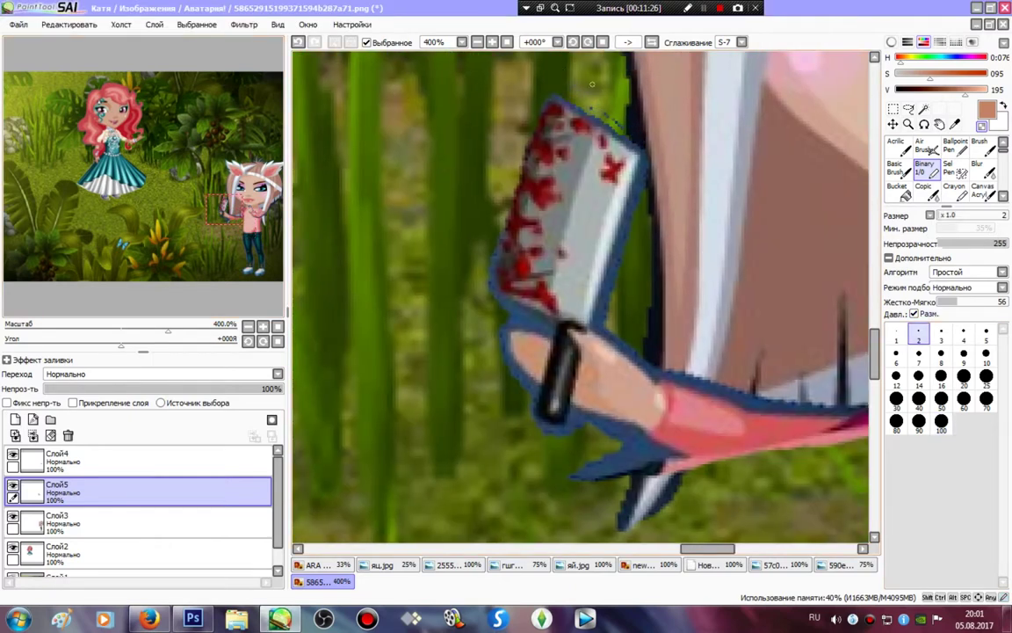
pyautogui.click(964, 334)
pyautogui.moveTo(549, 95); pyautogui.dragTo(651, 151)
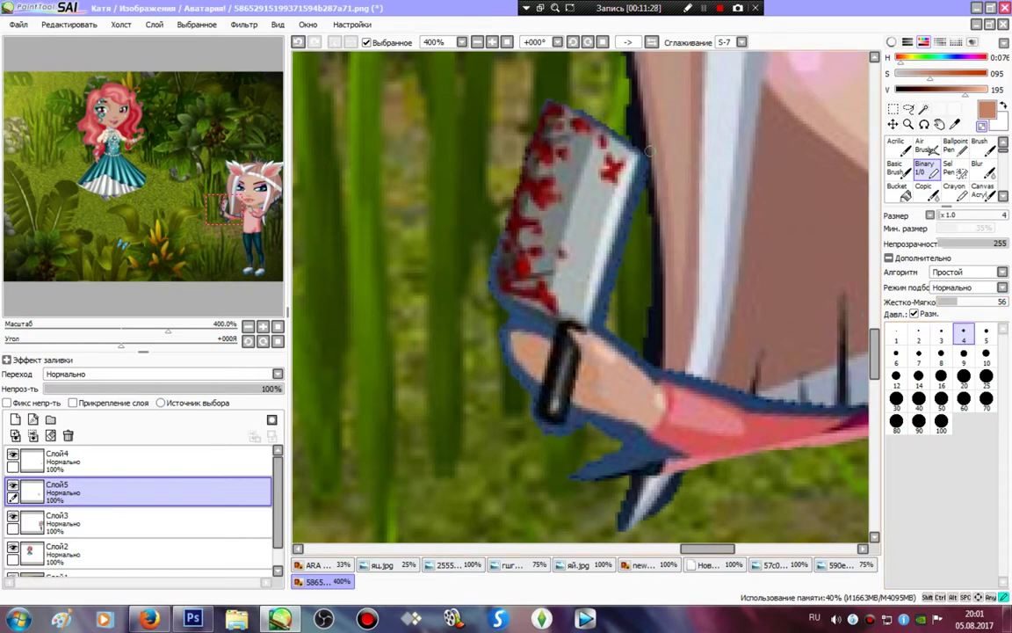
pyautogui.moveTo(632, 203); pyautogui.dragTo(608, 295)
pyautogui.moveTo(663, 367)
pyautogui.mouseDown()
pyautogui.moveTo(762, 404)
pyautogui.moveTo(853, 404)
pyautogui.mouseUp()
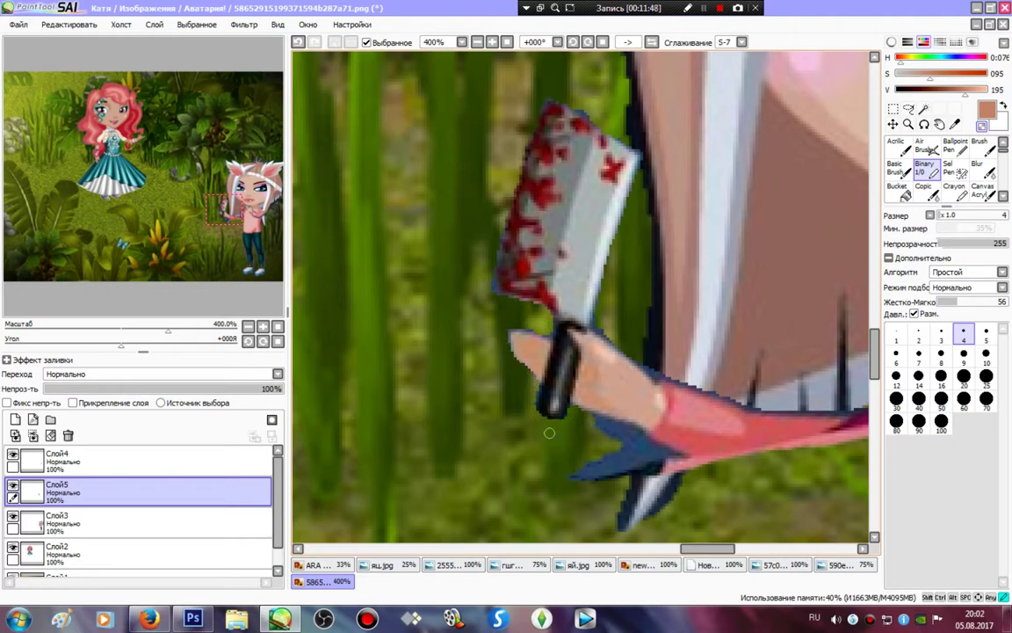
# Step: Erase the leftover dark blue patch and the pointed sleeve remnant beneath the raised forearm
pyautogui.moveTo(667, 447)
pyautogui.mouseDown()
pyautogui.moveTo(548, 473)
pyautogui.moveTo(641, 453)
pyautogui.moveTo(657, 470)
pyautogui.moveTo(547, 476)
pyautogui.moveTo(654, 459)
pyautogui.moveTo(599, 477)
pyautogui.mouseUp()
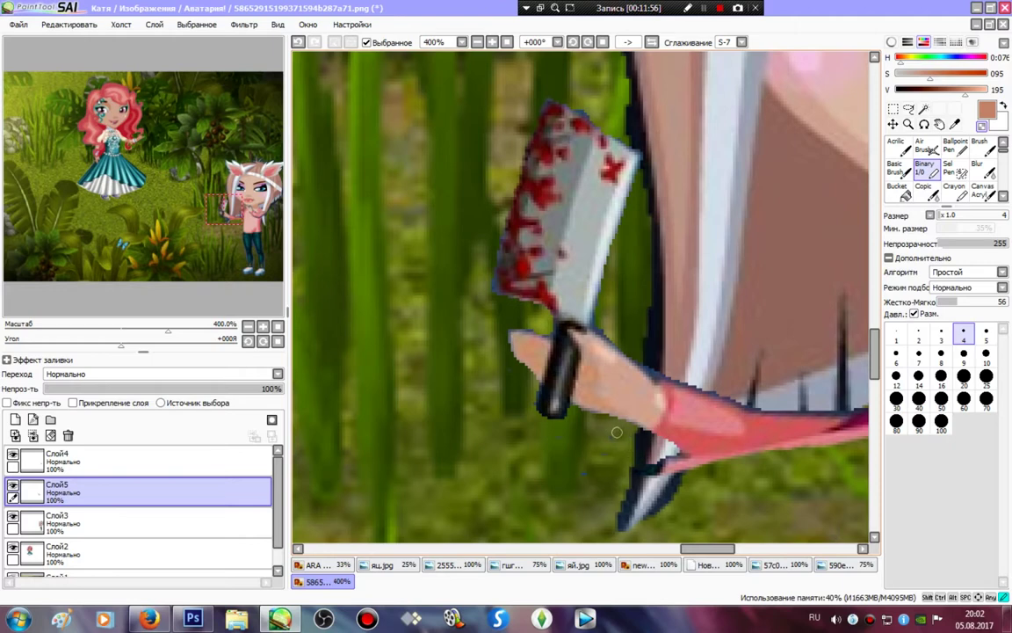
pyautogui.moveTo(713, 468); pyautogui.dragTo(615, 472)
pyautogui.moveTo(736, 455); pyautogui.dragTo(619, 453)
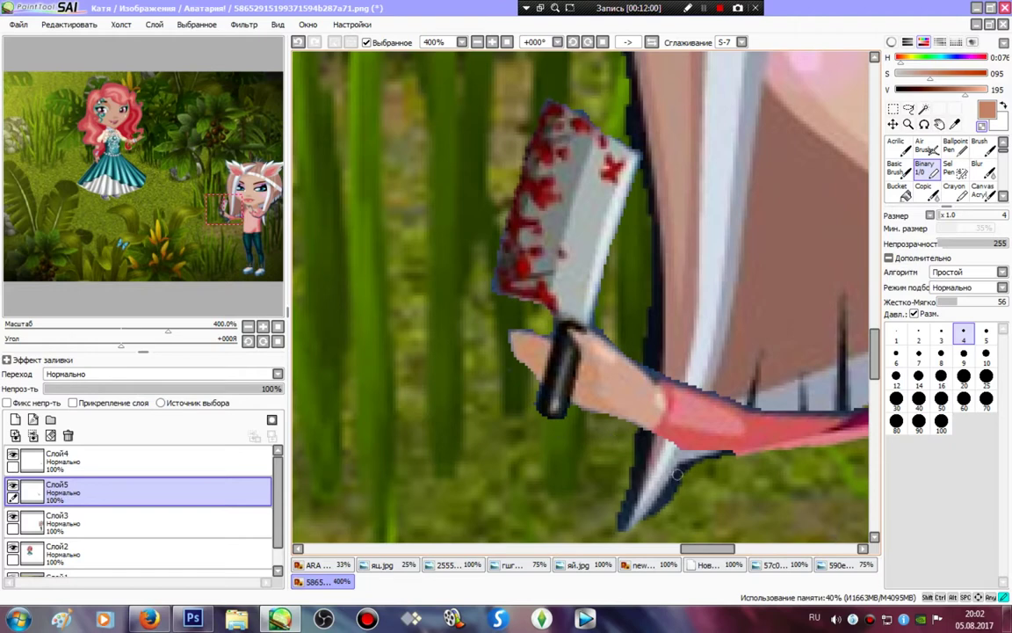
# Step: Sample the sleeve's red and paint the sleeve thicker up to the shoulder with the Binary pen at size 5
pyautogui.keyDown('alt'); pyautogui.click(734, 450); pyautogui.keyUp('alt')
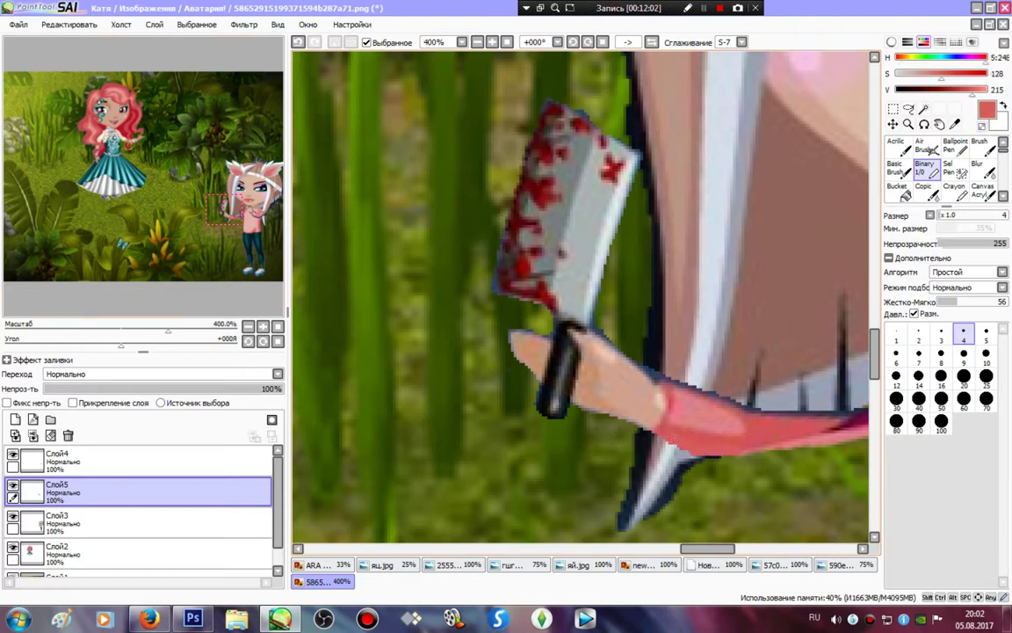
pyautogui.moveTo(225, 209); pyautogui.dragTo(248, 215)
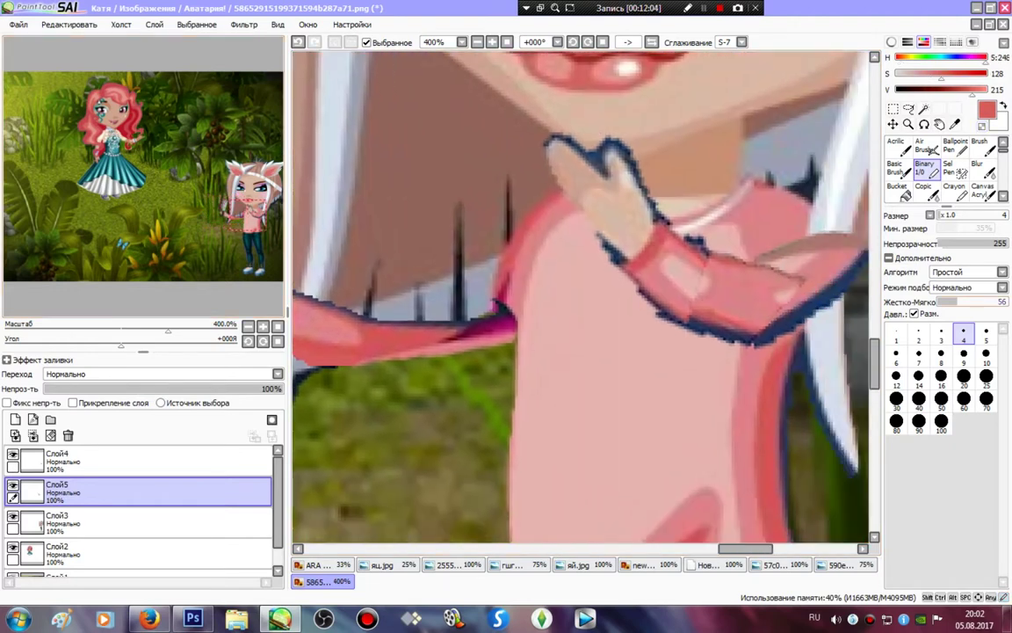
pyautogui.press(']')
pyautogui.moveTo(509, 325)
pyautogui.mouseDown()
pyautogui.moveTo(446, 337)
pyautogui.moveTo(515, 335)
pyautogui.moveTo(493, 354)
pyautogui.moveTo(337, 357)
pyautogui.moveTo(515, 340)
pyautogui.moveTo(487, 320)
pyautogui.moveTo(512, 347)
pyautogui.moveTo(452, 327)
pyautogui.moveTo(576, 336)
pyautogui.moveTo(488, 350)
pyautogui.moveTo(557, 350)
pyautogui.mouseUp()
# Step: Sample the shirt's light pink and paint over the red sleeve strokes that spill onto the torso
pyautogui.click(981, 170)
pyautogui.click(925, 166)
pyautogui.rightClick(577, 294)
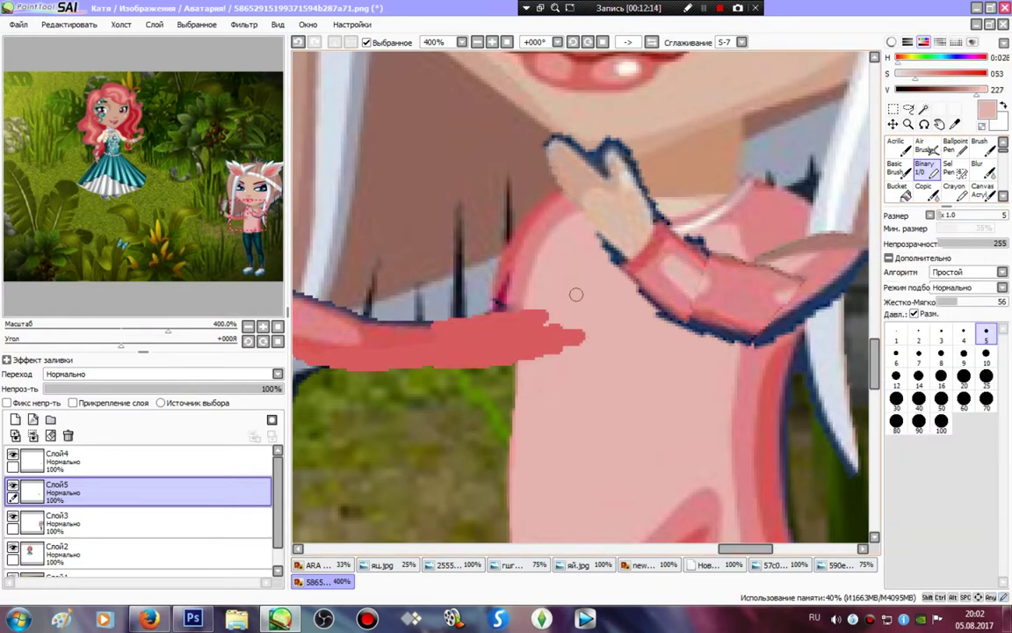
pyautogui.moveTo(576, 294)
pyautogui.mouseDown()
pyautogui.moveTo(535, 293)
pyautogui.moveTo(530, 308)
pyautogui.moveTo(557, 334)
pyautogui.moveTo(571, 380)
pyautogui.mouseUp()
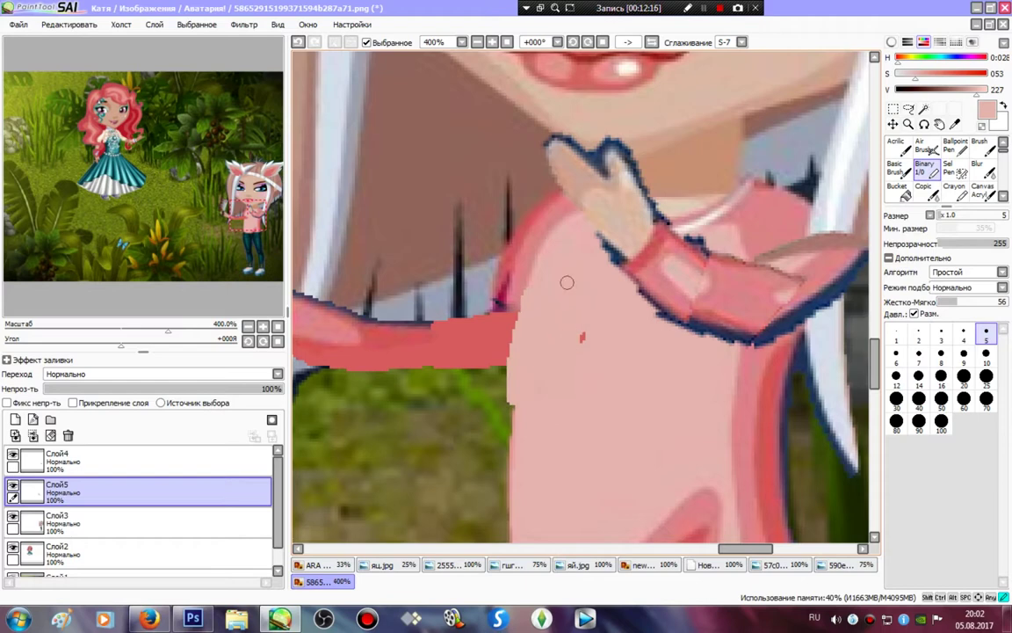
# Step: Merge the arm layers Слой5 and Слой4 down into Слой3
pyautogui.click(32, 436)
pyautogui.click(66, 461)
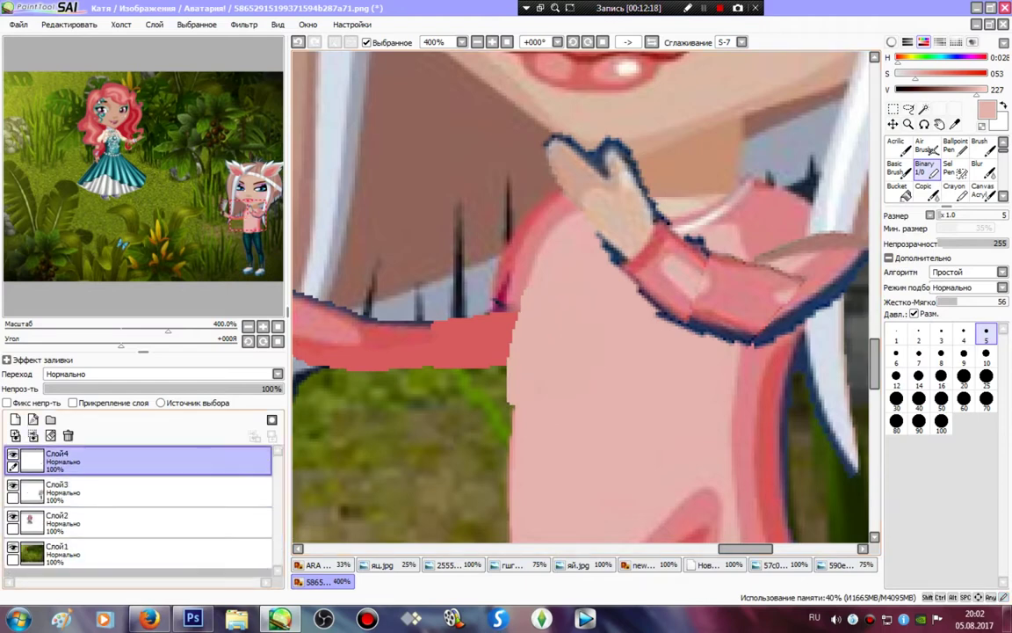
pyautogui.click(33, 436)
# Step: Blur the seam between the raised sleeve and the shirt at size 9, then merge Слой3 into Слой2
pyautogui.click(979, 168)
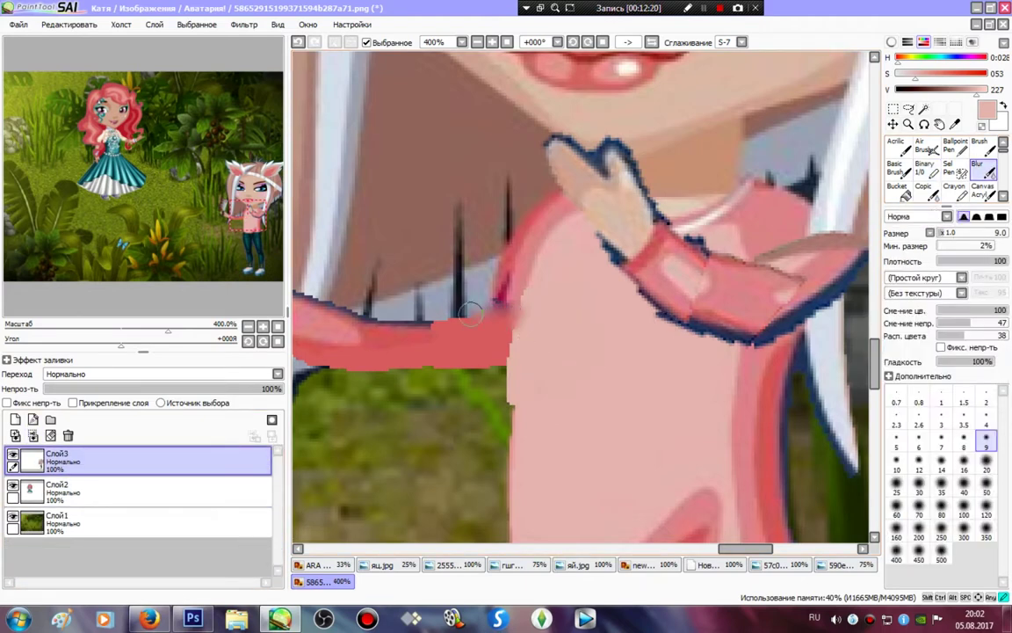
pyautogui.moveTo(489, 336)
pyautogui.mouseDown()
pyautogui.moveTo(411, 353)
pyautogui.moveTo(426, 321)
pyautogui.moveTo(457, 328)
pyautogui.moveTo(522, 318)
pyautogui.moveTo(539, 434)
pyautogui.mouseUp()
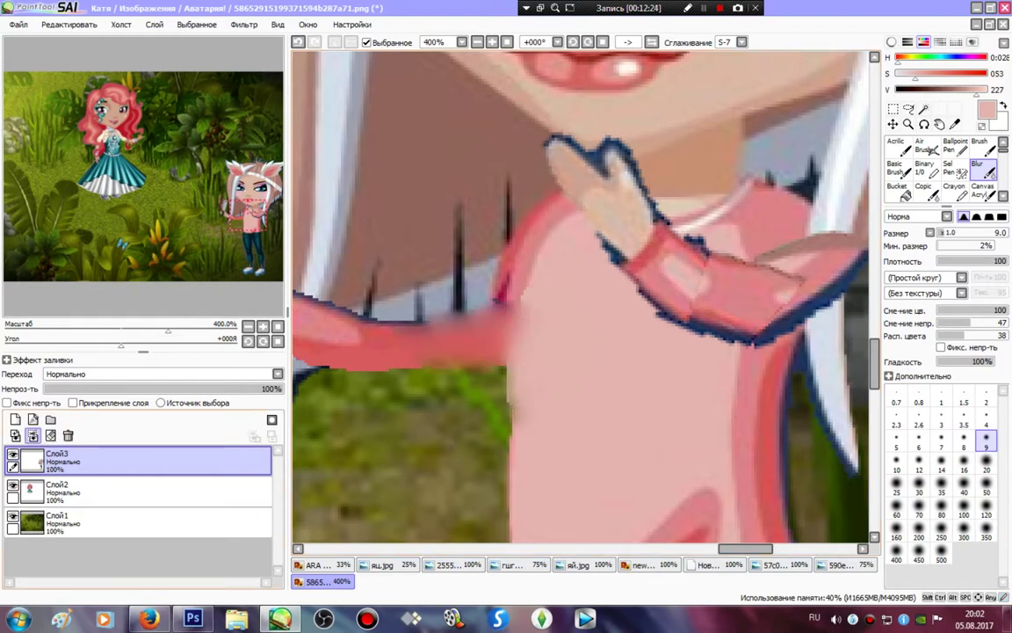
pyautogui.click(32, 435)
# Step: Try a thick dark grey stroke above the red-haired girl's open hand with the Binary pen at size 10, saturation 0 and value 68
pyautogui.moveTo(248, 215); pyautogui.dragTo(140, 134)
pyautogui.click(492, 41)
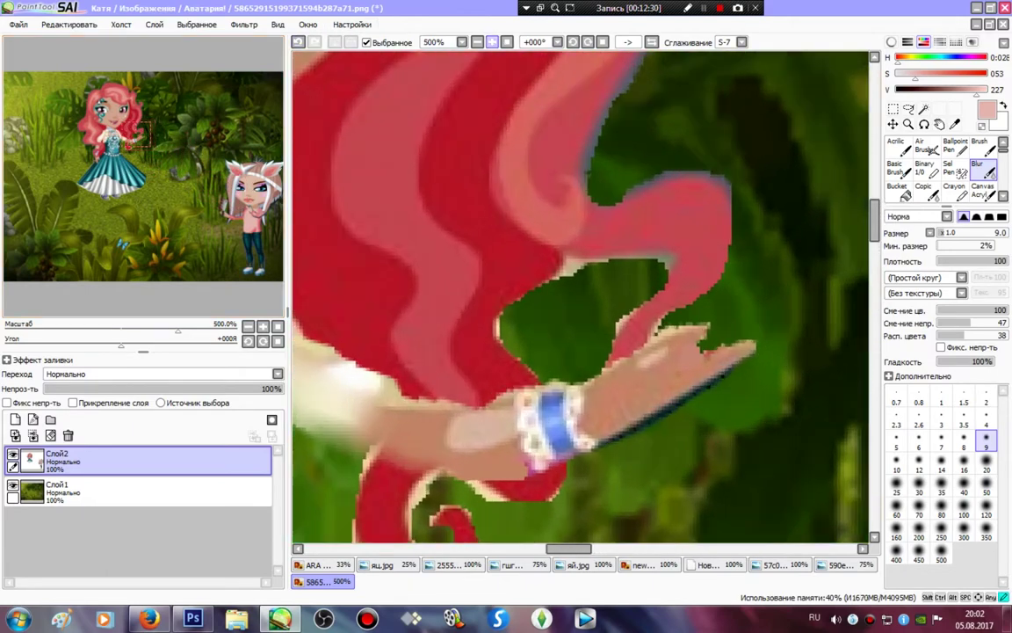
pyautogui.click(924, 167)
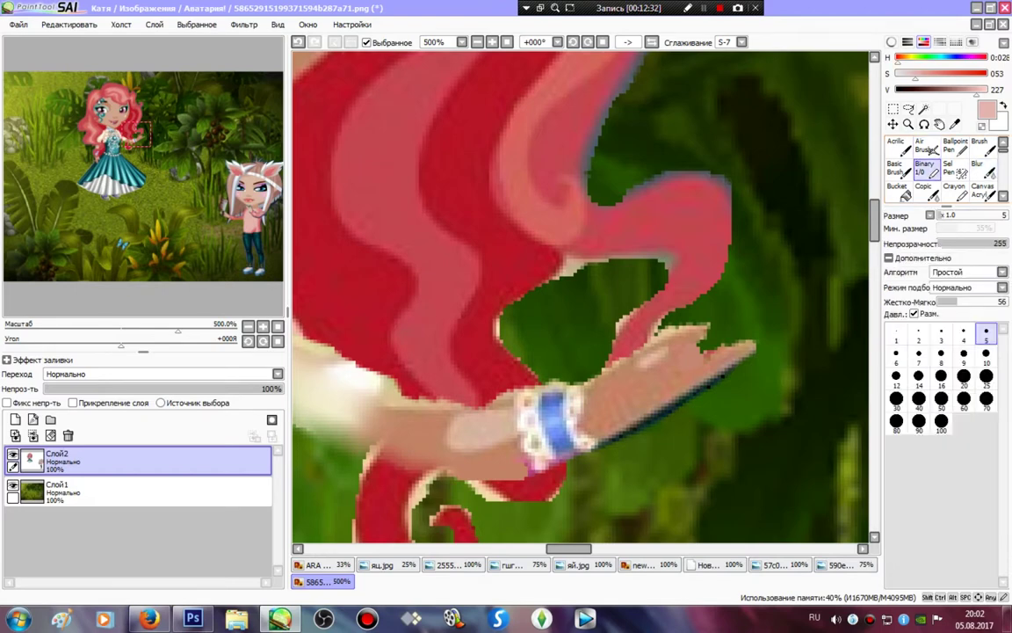
pyautogui.moveTo(914, 75); pyautogui.dragTo(899, 76)
pyautogui.click(920, 90)
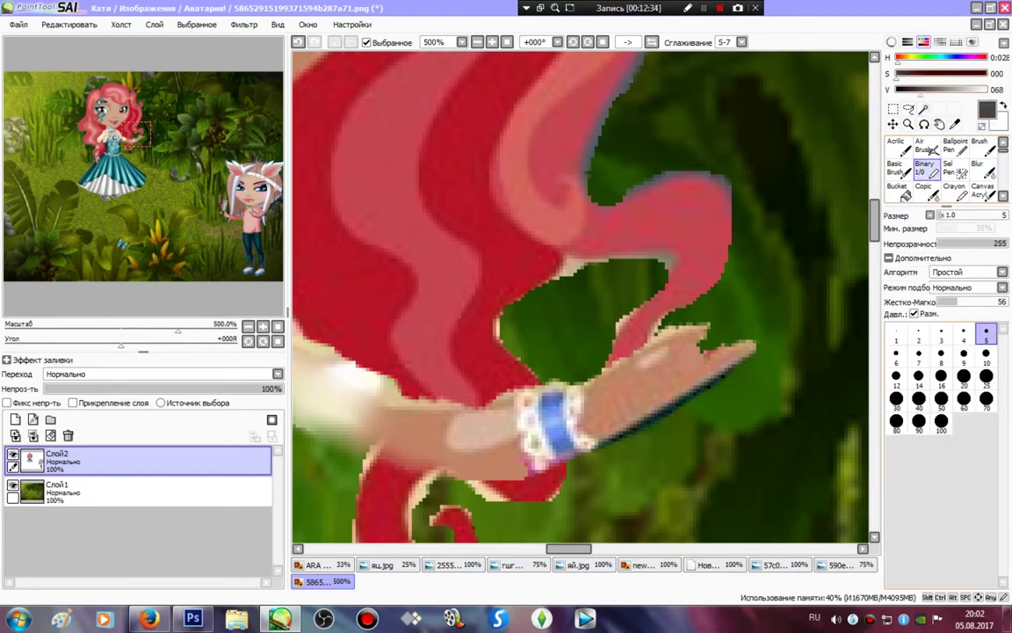
pyautogui.click(985, 354)
pyautogui.moveTo(586, 265); pyautogui.dragTo(745, 367)
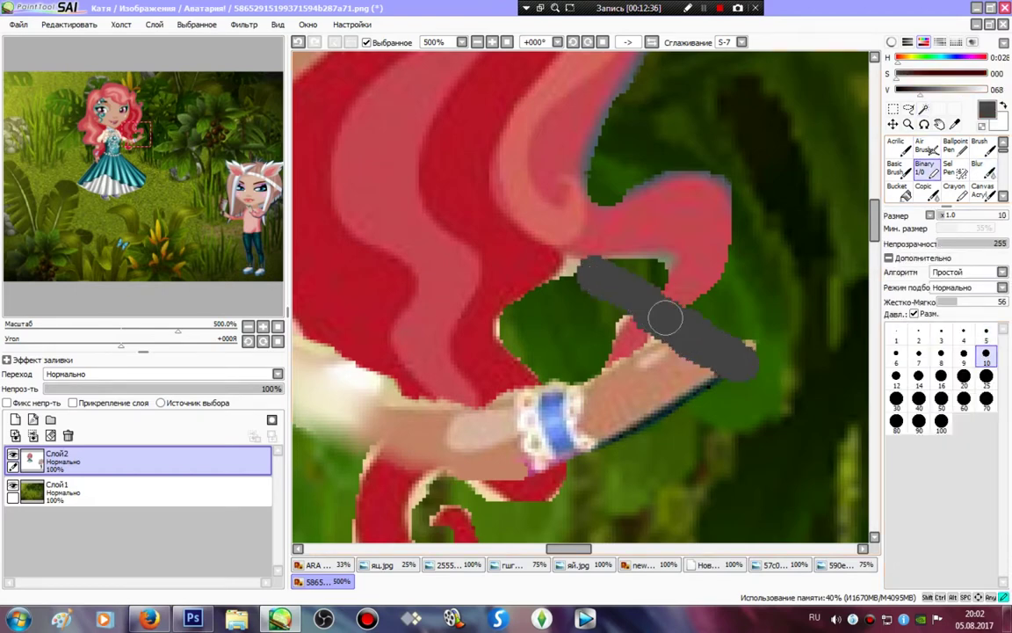
# Step: Darken the drawing colour to value 30, try it on the stroke with the Bucket, and undo both the fill and the stroke
pyautogui.moveTo(909, 89); pyautogui.dragTo(907, 89)
pyautogui.click(898, 192)
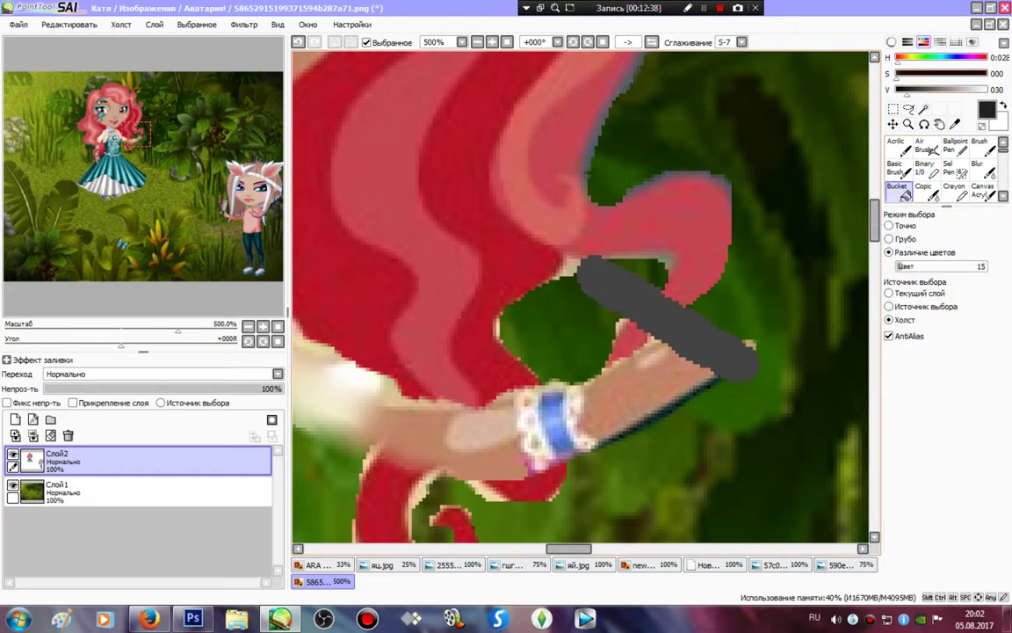
pyautogui.click(690, 328)
pyautogui.click(926, 147)
pyautogui.click(924, 167)
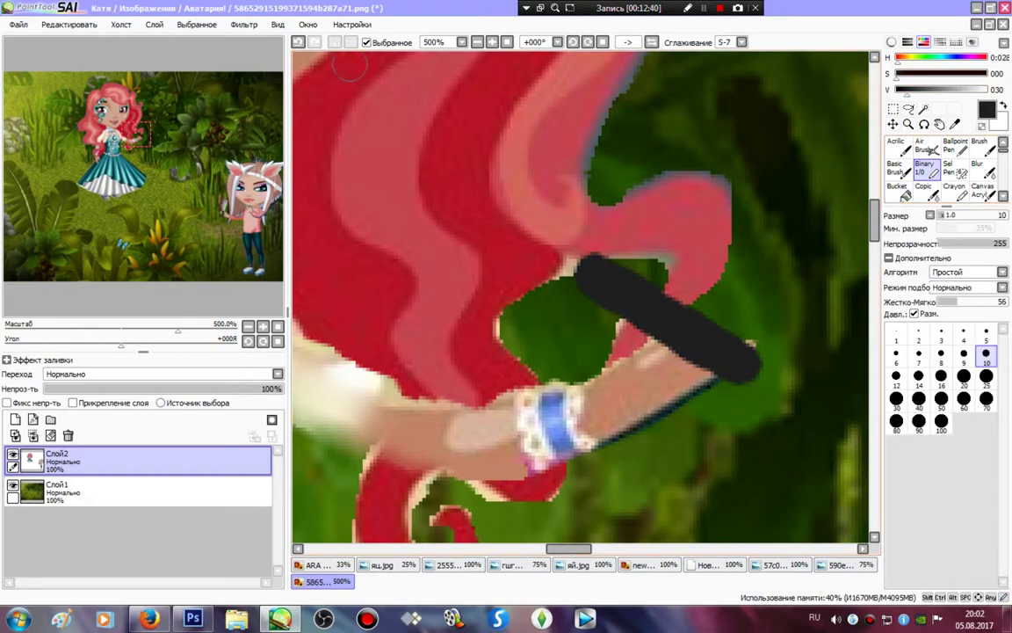
pyautogui.click(299, 42)
pyautogui.click(298, 41)
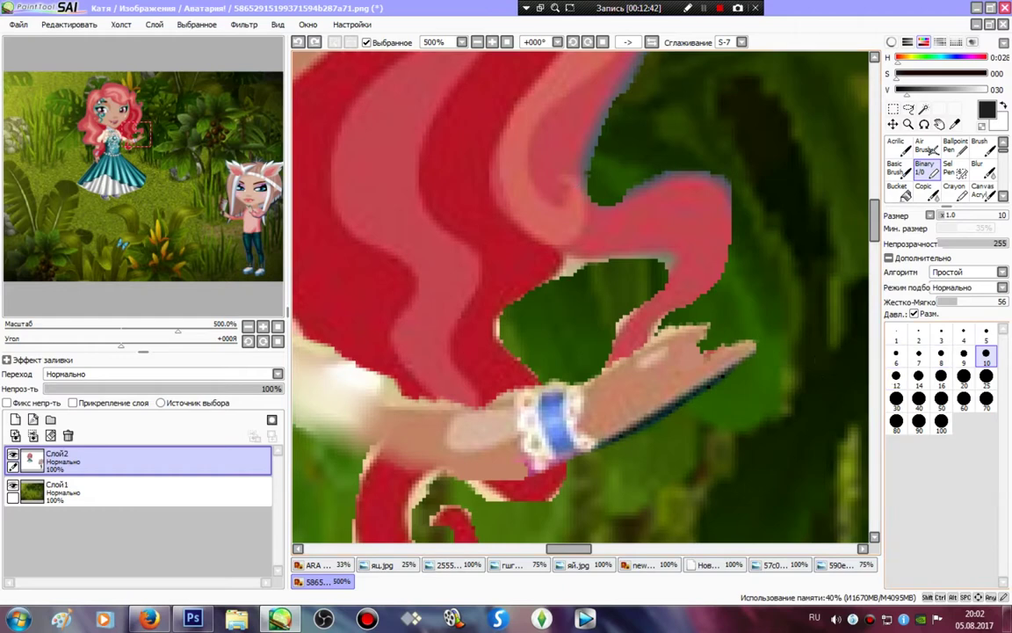
# Step: Draw a slanted near-black butterfly body above the red-haired girl's palm with the Binary pen at size 5, undoing the first attempt
pyautogui.click(985, 332)
pyautogui.moveTo(612, 326)
pyautogui.mouseDown()
pyautogui.moveTo(597, 339)
pyautogui.moveTo(774, 316)
pyautogui.moveTo(662, 313)
pyautogui.moveTo(587, 327)
pyautogui.mouseUp()
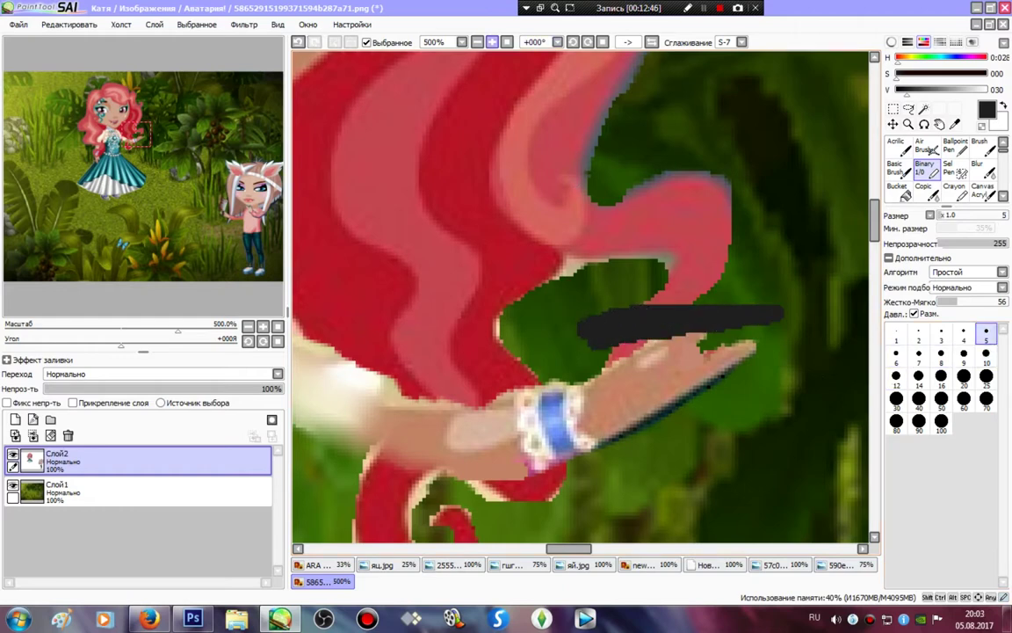
pyautogui.hotkey('ctrl', 'z')
pyautogui.moveTo(746, 292)
pyautogui.mouseDown()
pyautogui.moveTo(623, 346)
pyautogui.moveTo(613, 333)
pyautogui.moveTo(621, 331)
pyautogui.moveTo(609, 347)
pyautogui.moveTo(662, 277)
pyautogui.mouseUp()
# Step: Draw two curved antennae and a row of short legs on the butterfly's body with the Binary pen at size 2
pyautogui.click(919, 333)
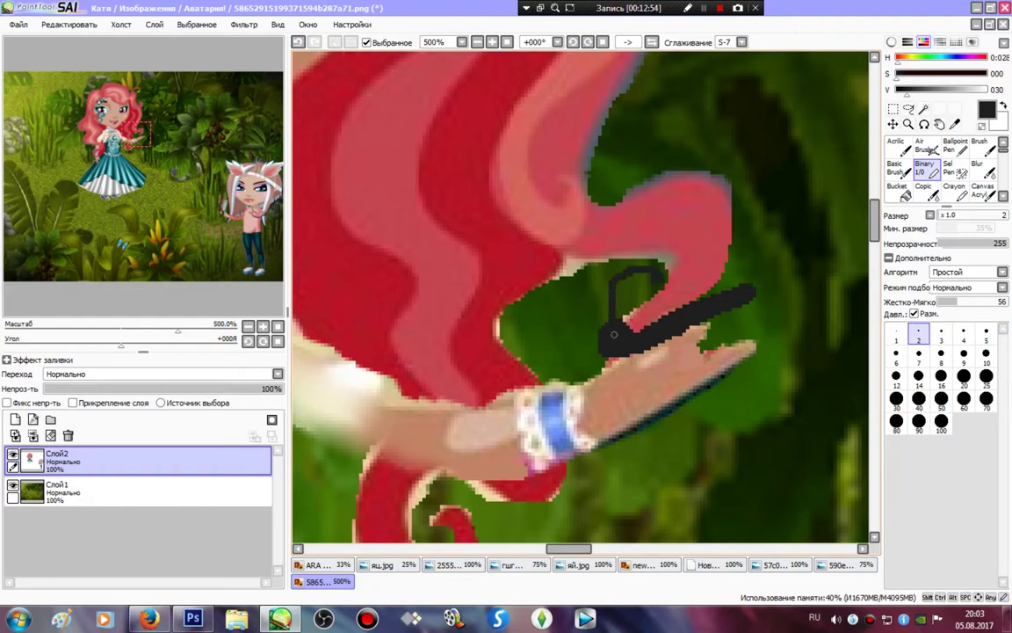
pyautogui.hotkey('ctrl', 'z')
pyautogui.moveTo(623, 323)
pyautogui.mouseDown()
pyautogui.moveTo(602, 295)
pyautogui.moveTo(565, 308)
pyautogui.moveTo(573, 300)
pyautogui.moveTo(564, 345)
pyautogui.mouseUp()
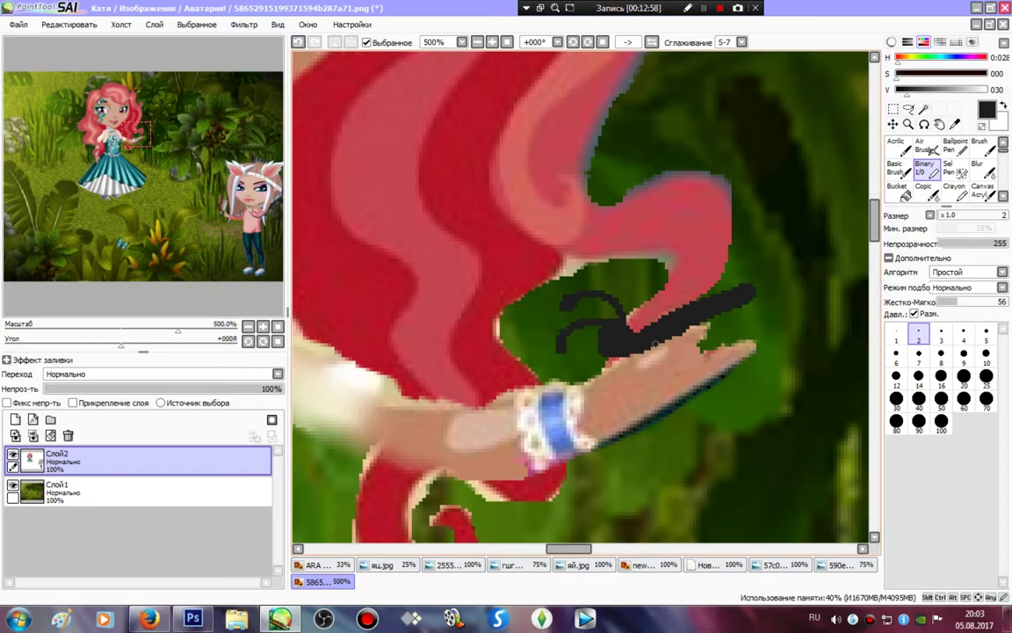
pyautogui.moveTo(650, 345); pyautogui.dragTo(650, 369)
pyautogui.moveTo(713, 311); pyautogui.dragTo(726, 340)
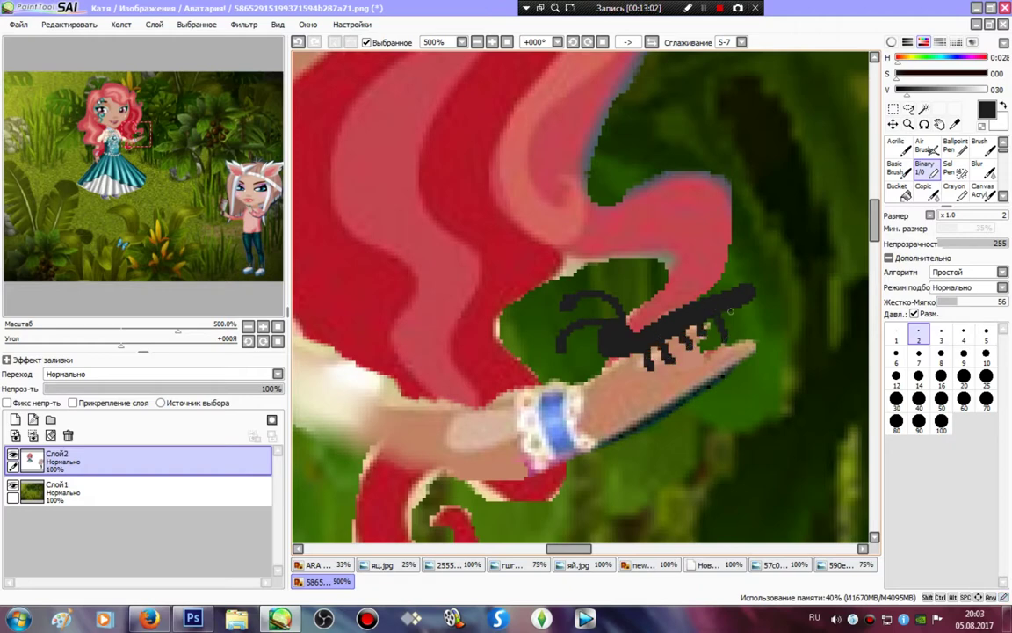
# Step: Outline two overlapping butterfly wings above the body in violet, saturation and value 255, with the Binary pen at size 3
pyautogui.click(986, 332)
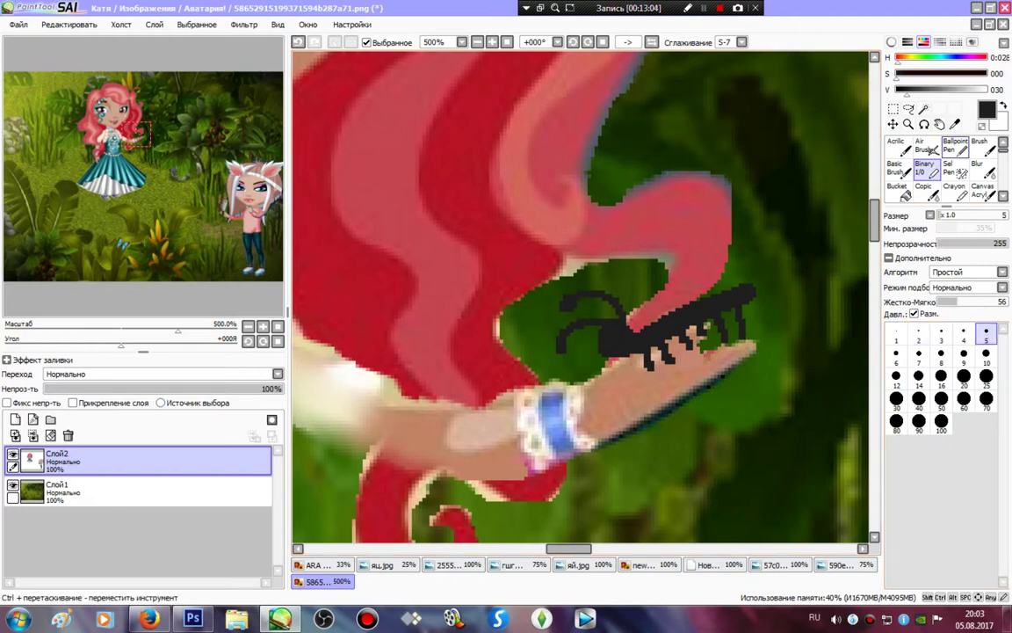
pyautogui.click(986, 90)
pyautogui.click(986, 74)
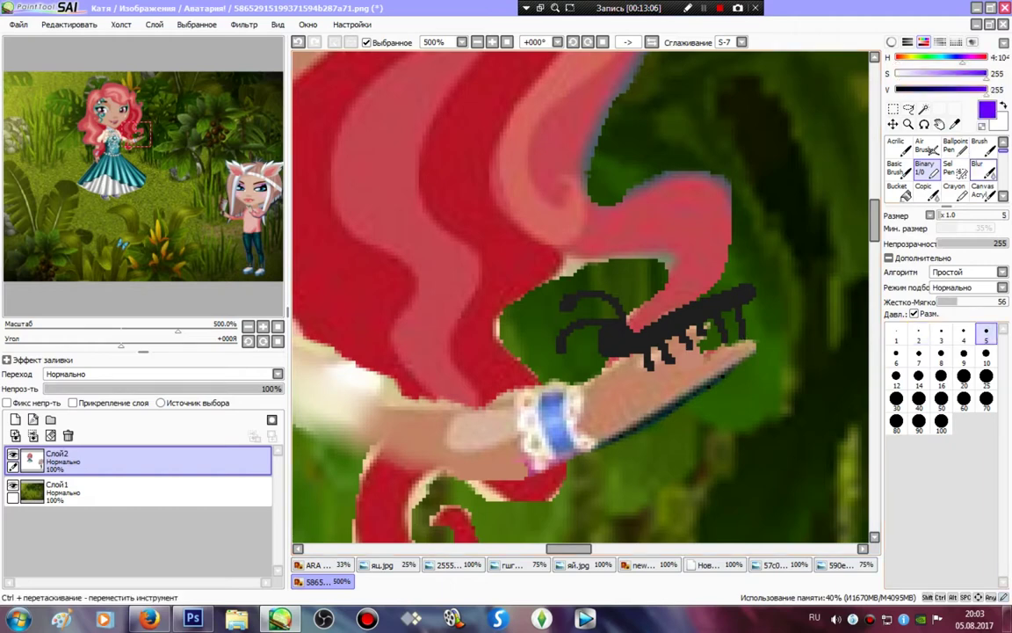
pyautogui.click(941, 333)
pyautogui.moveTo(656, 312)
pyautogui.mouseDown()
pyautogui.moveTo(666, 239)
pyautogui.moveTo(743, 189)
pyautogui.moveTo(756, 214)
pyautogui.moveTo(760, 263)
pyautogui.moveTo(746, 283)
pyautogui.moveTo(640, 322)
pyautogui.moveTo(613, 256)
pyautogui.moveTo(631, 202)
pyautogui.moveTo(675, 169)
pyautogui.moveTo(689, 141)
pyautogui.moveTo(721, 202)
pyautogui.mouseUp()
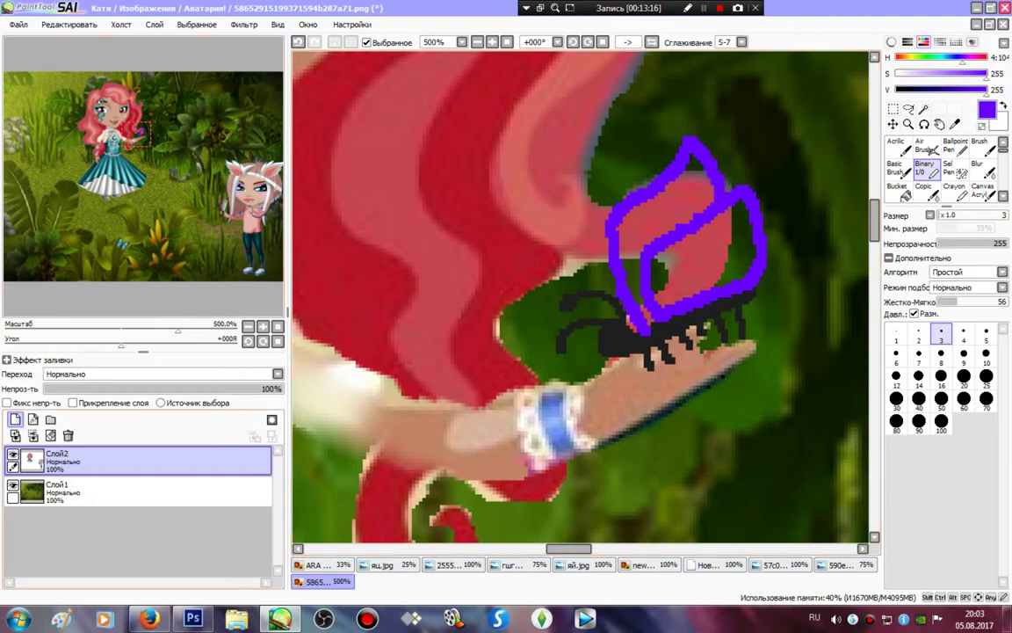
# Step: Undo both wing outlines and redraw two overlapping violet wings on a new layer with the Binary pen at size 3
pyautogui.hotkey('ctrl', 'z')
pyautogui.hotkey('ctrl', 'z')
pyautogui.click(15, 419)
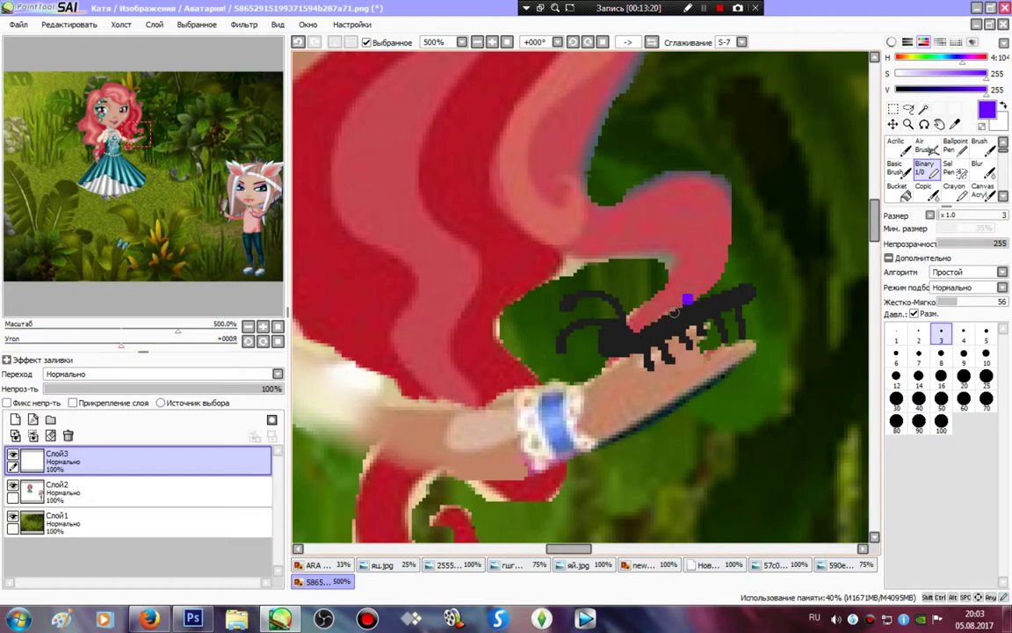
pyautogui.moveTo(673, 312)
pyautogui.mouseDown()
pyautogui.moveTo(662, 215)
pyautogui.moveTo(763, 143)
pyautogui.moveTo(771, 187)
pyautogui.moveTo(760, 244)
pyautogui.moveTo(732, 287)
pyautogui.mouseUp()
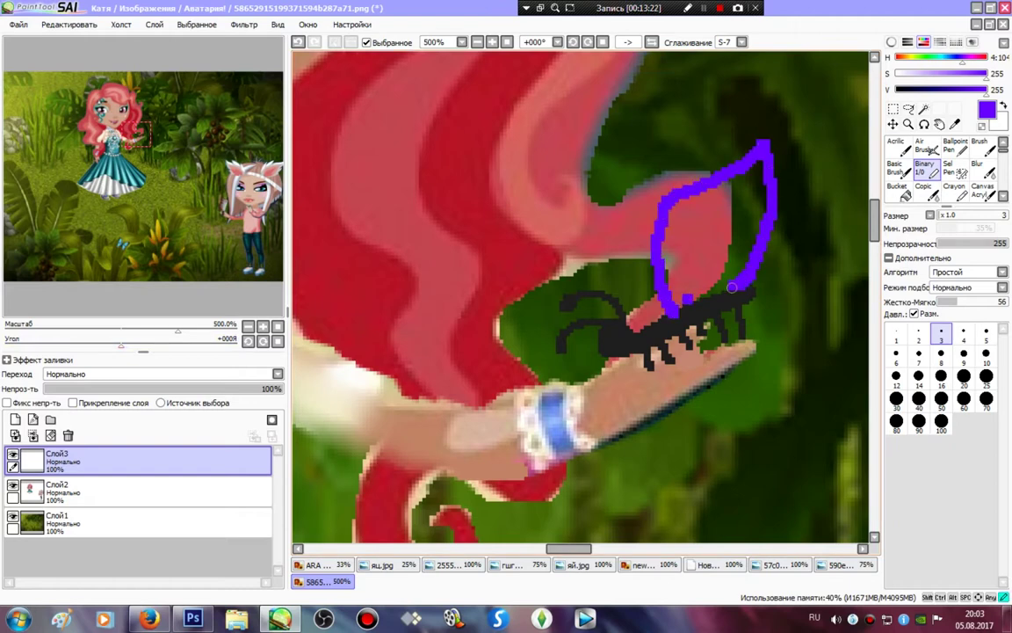
pyautogui.moveTo(634, 327)
pyautogui.mouseDown()
pyautogui.moveTo(626, 281)
pyautogui.moveTo(676, 141)
pyautogui.moveTo(754, 140)
pyautogui.moveTo(761, 163)
pyautogui.mouseUp()
# Step: Hide the jungle layer, Bucket-fill the butterfly wings violet, and cover the remaining gaps with the Binary pen at size 10
pyautogui.click(897, 190)
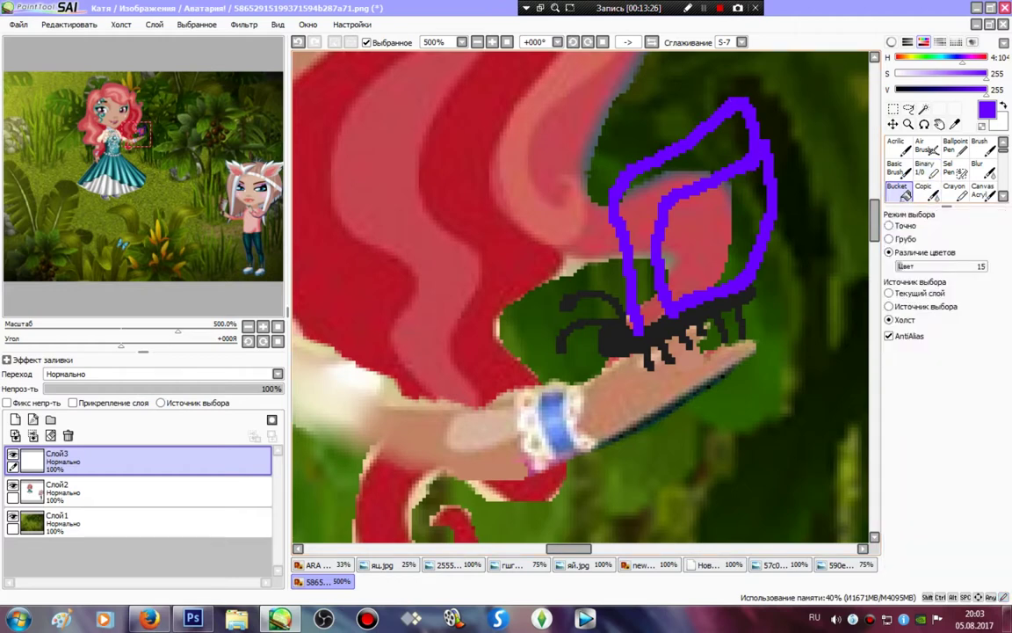
pyautogui.click(12, 517)
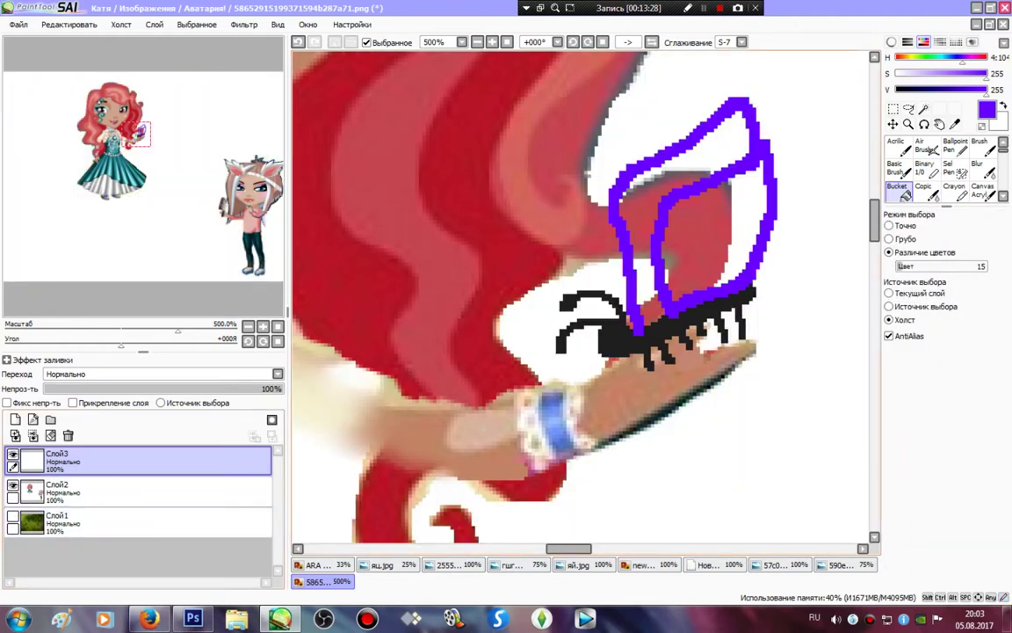
pyautogui.click(747, 217)
pyautogui.click(726, 136)
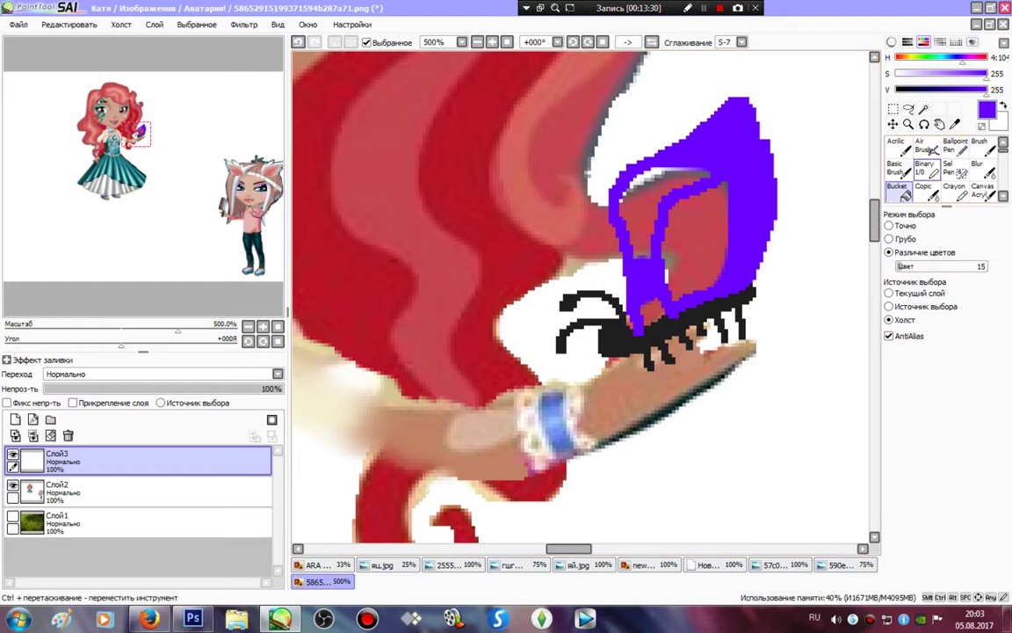
pyautogui.click(924, 167)
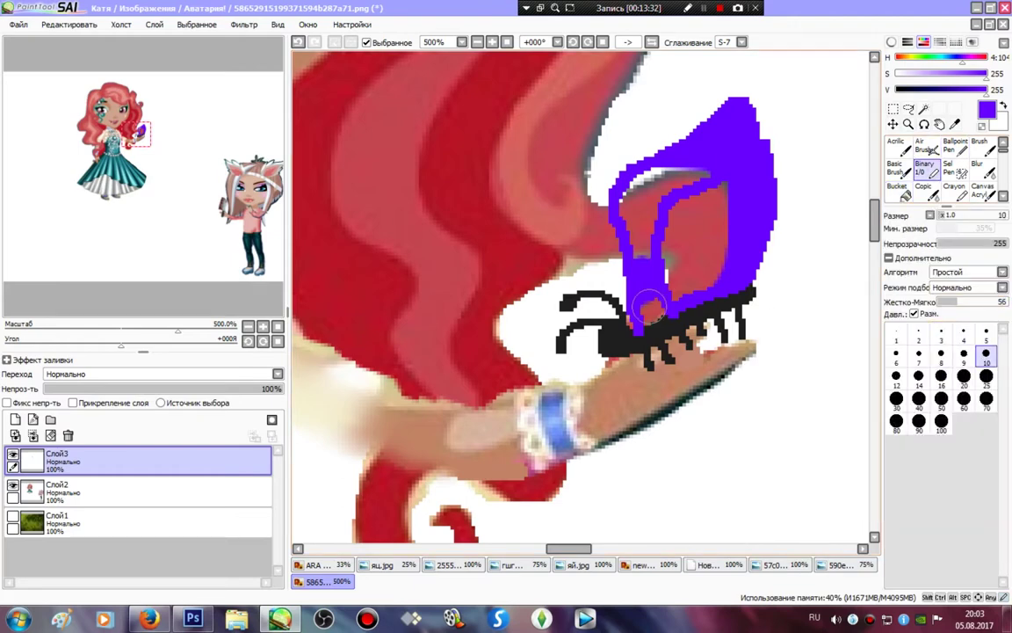
pyautogui.moveTo(650, 305)
pyautogui.mouseDown()
pyautogui.moveTo(691, 265)
pyautogui.moveTo(726, 187)
pyautogui.moveTo(717, 161)
pyautogui.moveTo(656, 172)
pyautogui.moveTo(639, 230)
pyautogui.moveTo(699, 189)
pyautogui.moveTo(708, 223)
pyautogui.moveTo(710, 264)
pyautogui.moveTo(673, 299)
pyautogui.mouseUp()
# Step: Select the violet wing area with the Magic Wand and paint over it in solid violet with the Binary pen at size 90
pyautogui.click(923, 109)
pyautogui.click(733, 180)
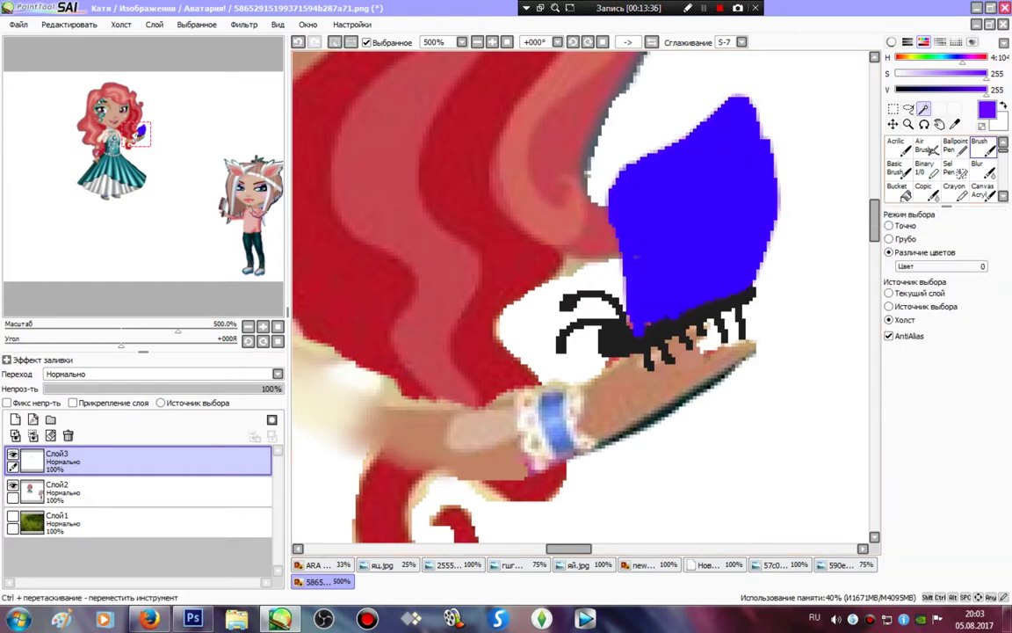
pyautogui.click(925, 167)
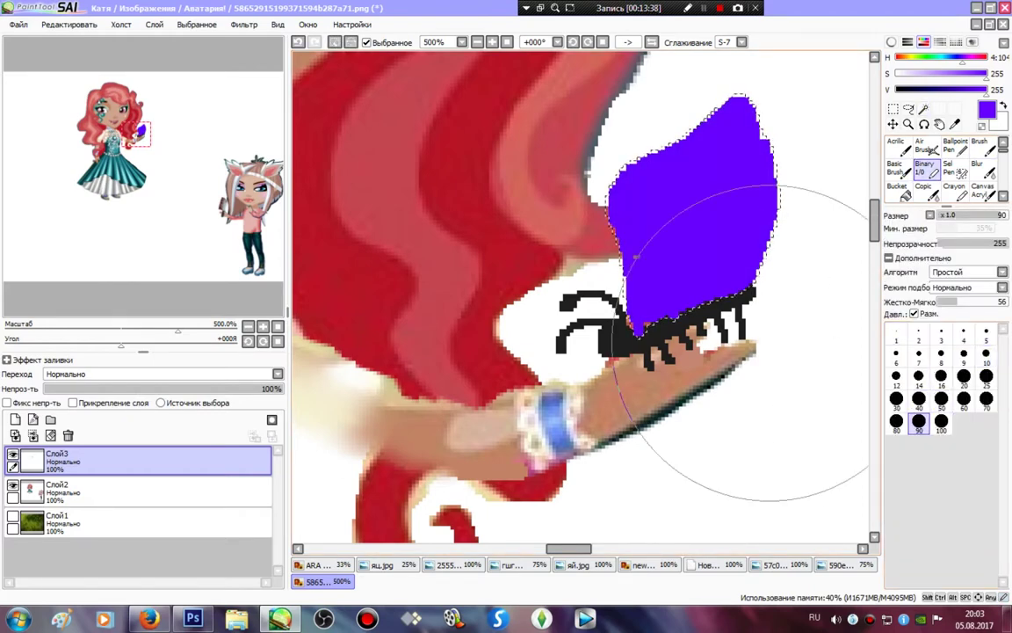
pyautogui.moveTo(769, 343); pyautogui.dragTo(326, 167)
# Step: Set the violet to value 170, then draw the inner wing edge at size 5 and shade the front wing's border at size 10
pyautogui.click(985, 355)
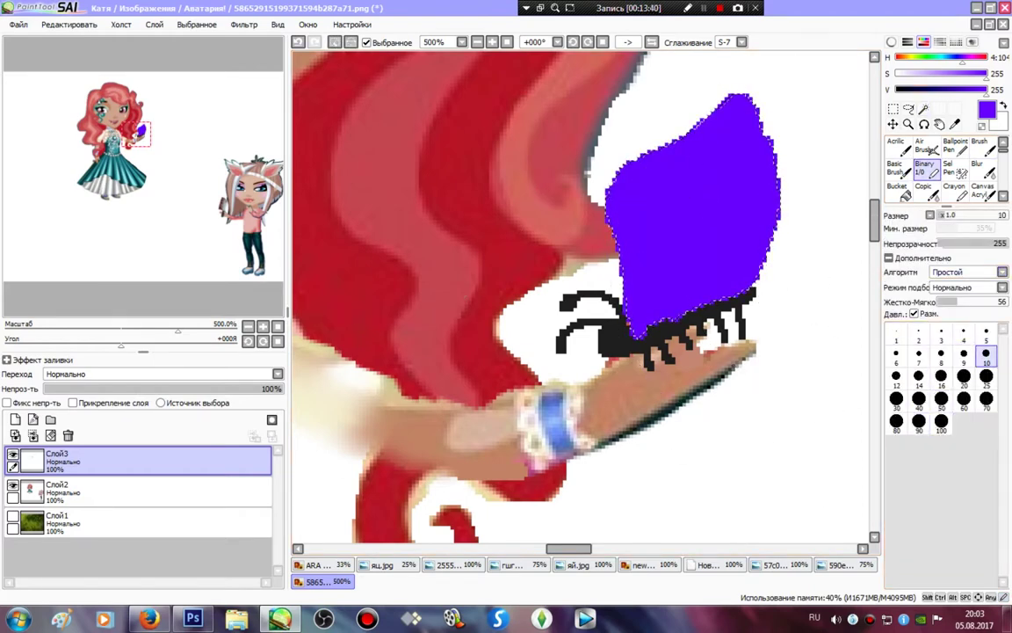
pyautogui.click(955, 90)
pyautogui.click(985, 333)
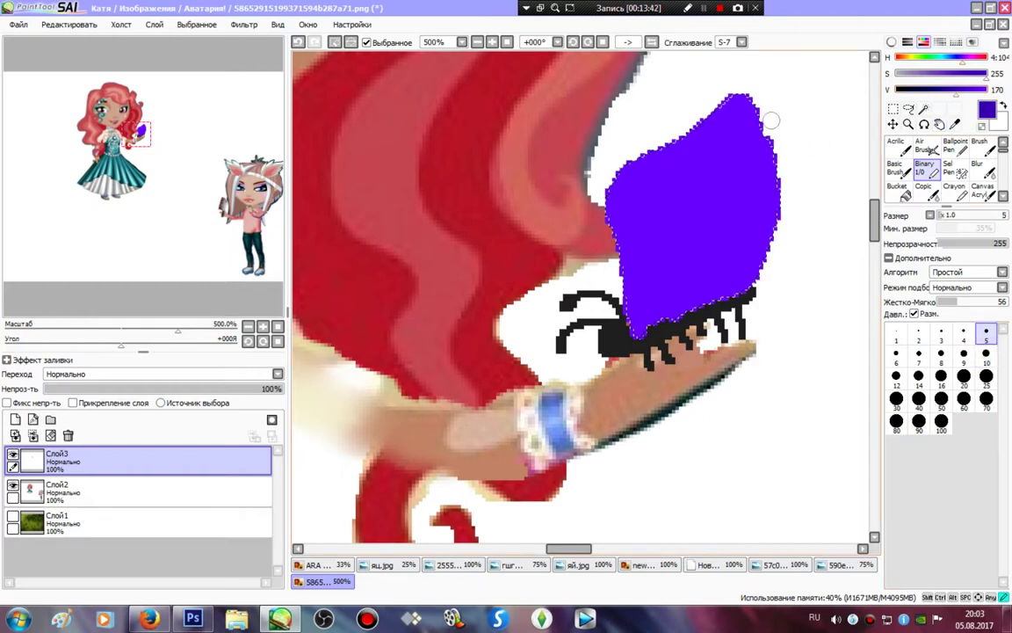
pyautogui.moveTo(765, 123)
pyautogui.mouseDown()
pyautogui.moveTo(689, 198)
pyautogui.moveTo(646, 294)
pyautogui.mouseUp()
pyautogui.click(986, 353)
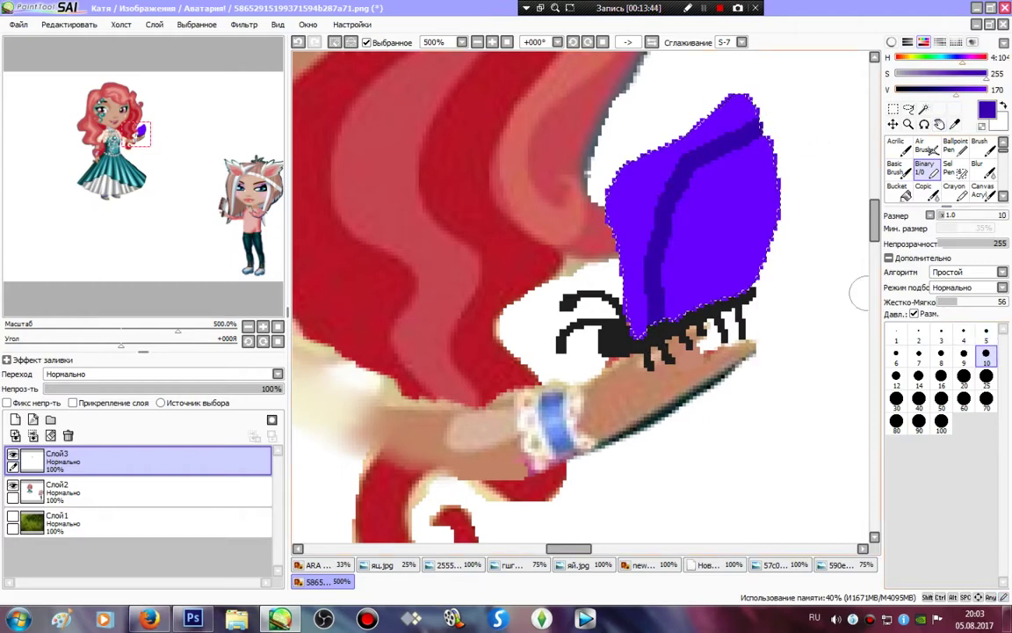
pyautogui.moveTo(764, 138)
pyautogui.mouseDown()
pyautogui.moveTo(772, 205)
pyautogui.moveTo(672, 311)
pyautogui.moveTo(615, 323)
pyautogui.mouseUp()
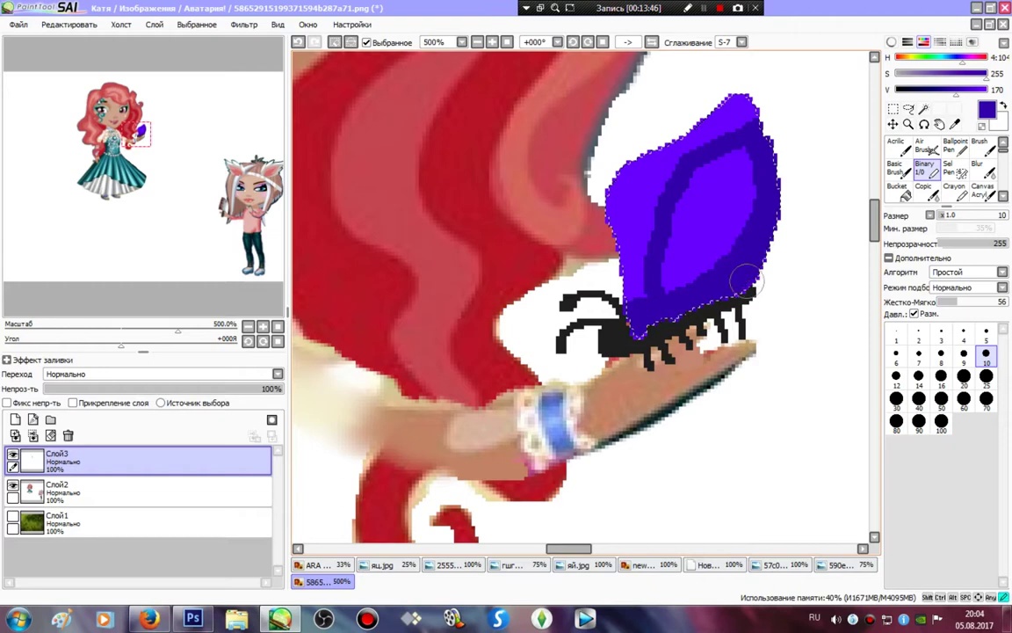
# Step: Paint pale lilac highlights at saturation 74 and white ones at saturation 0 on the wing's centre and upper edge
pyautogui.click(987, 89)
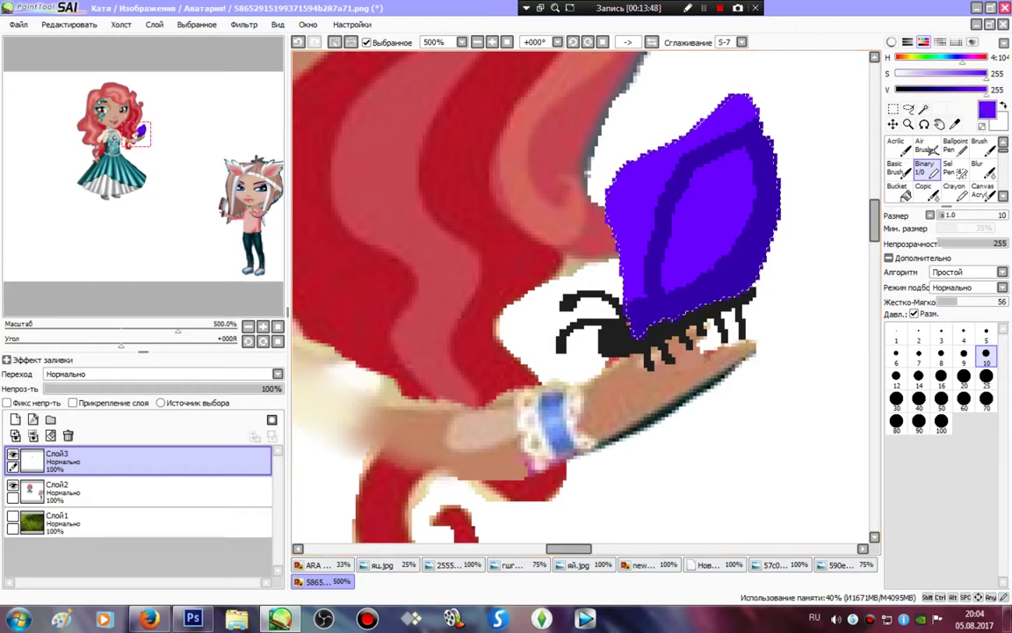
pyautogui.click(921, 73)
pyautogui.moveTo(712, 192)
pyautogui.mouseDown()
pyautogui.moveTo(707, 219)
pyautogui.moveTo(714, 176)
pyautogui.mouseUp()
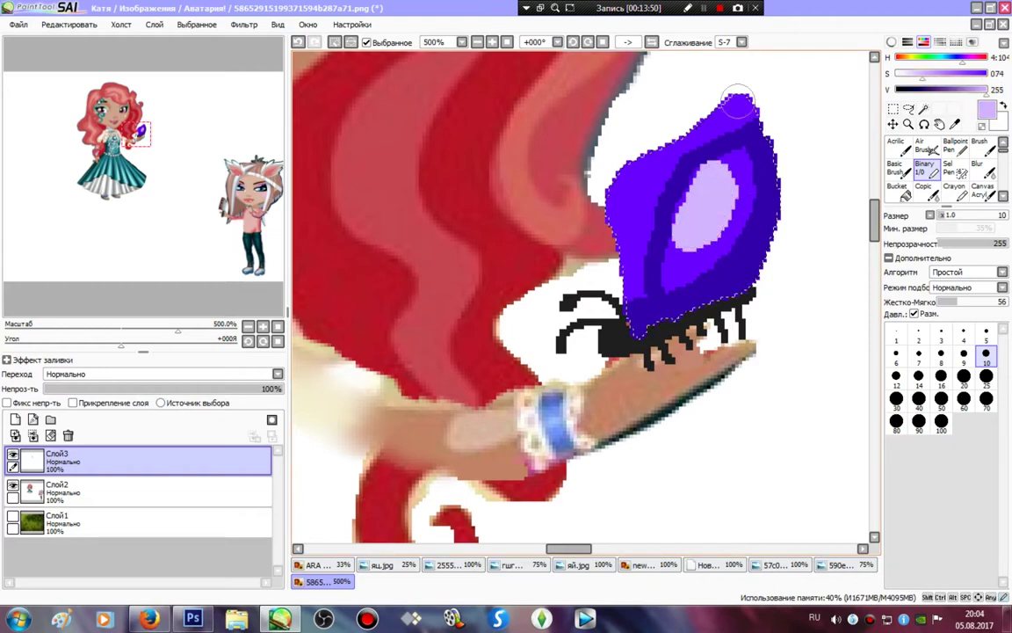
pyautogui.moveTo(738, 101)
pyautogui.mouseDown()
pyautogui.moveTo(614, 191)
pyautogui.moveTo(604, 232)
pyautogui.mouseUp()
pyautogui.click(896, 74)
pyautogui.moveTo(740, 93); pyautogui.dragTo(615, 176)
pyautogui.click(710, 196)
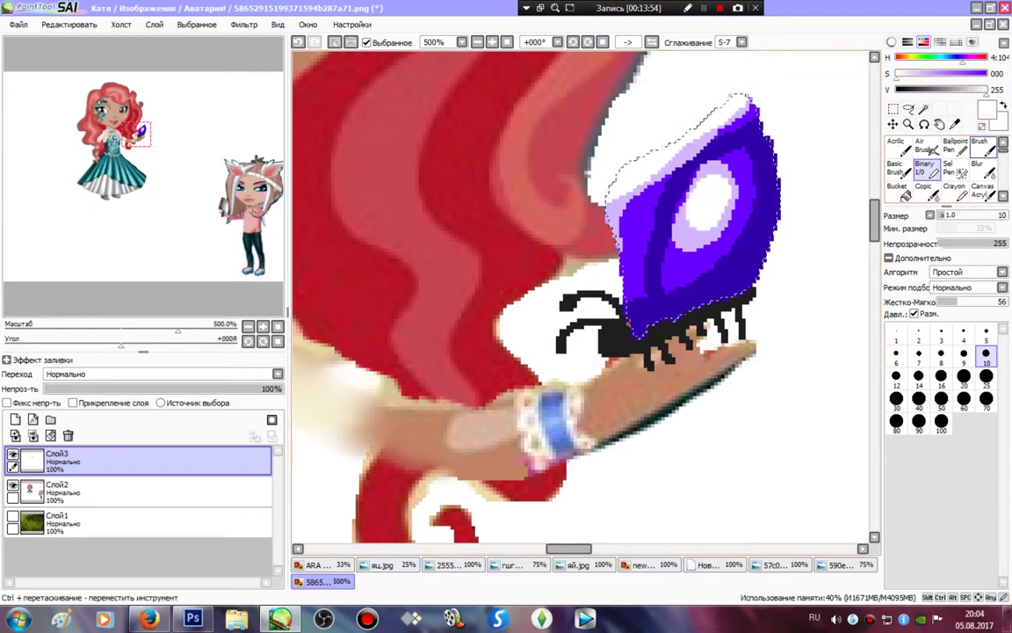
# Step: Blend the wing colours with Blur at size 9, clear the selection, and soften the upper wing edge
pyautogui.click(983, 168)
pyautogui.moveTo(740, 125)
pyautogui.mouseDown()
pyautogui.moveTo(673, 145)
pyautogui.moveTo(769, 87)
pyautogui.moveTo(622, 156)
pyautogui.moveTo(580, 219)
pyautogui.moveTo(567, 250)
pyautogui.moveTo(631, 330)
pyautogui.moveTo(621, 250)
pyautogui.moveTo(598, 202)
pyautogui.moveTo(649, 312)
pyautogui.moveTo(654, 114)
pyautogui.moveTo(672, 189)
pyautogui.moveTo(633, 251)
pyautogui.moveTo(729, 213)
pyautogui.moveTo(654, 131)
pyautogui.moveTo(633, 193)
pyautogui.moveTo(646, 158)
pyautogui.moveTo(708, 171)
pyautogui.moveTo(627, 189)
pyautogui.moveTo(653, 184)
pyautogui.moveTo(655, 215)
pyautogui.mouseUp()
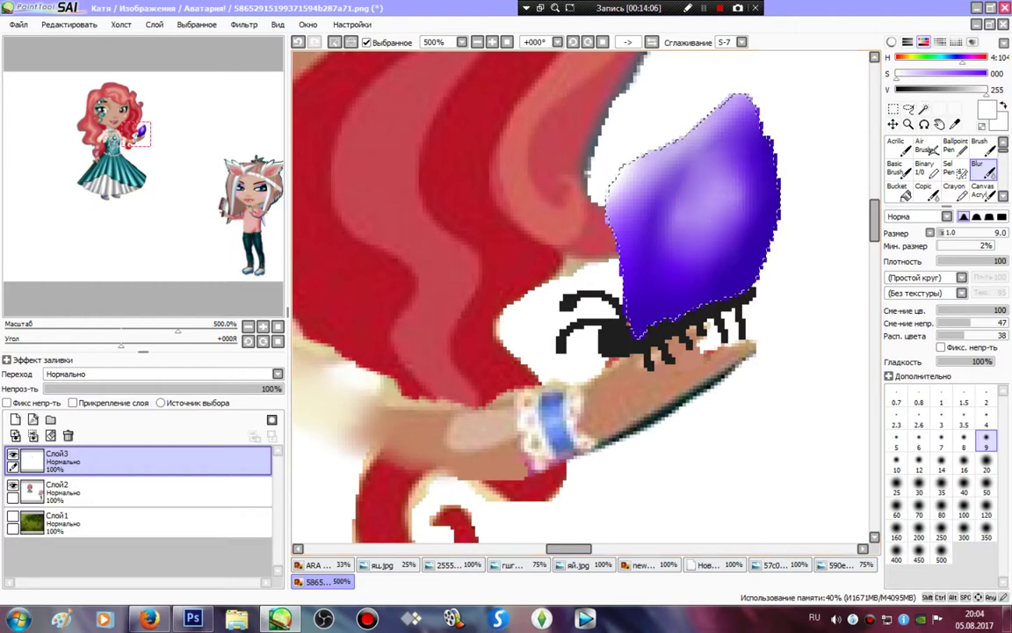
pyautogui.hotkey('ctrl', 'd')
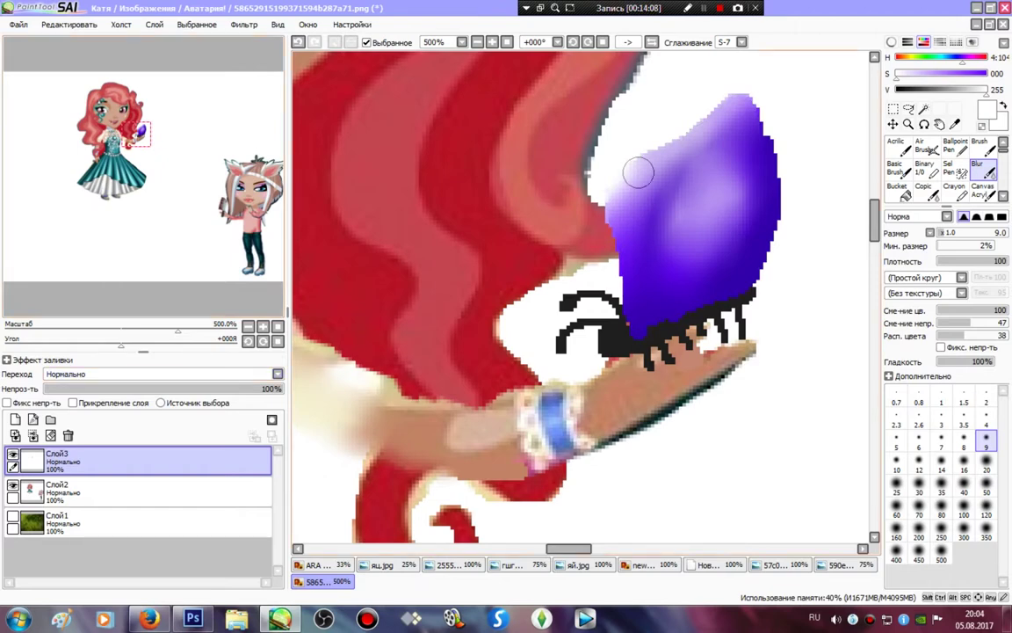
pyautogui.moveTo(639, 172); pyautogui.dragTo(617, 196)
# Step: Show the jungle layer again and merge the butterfly and avatar layers down into it
pyautogui.click(12, 516)
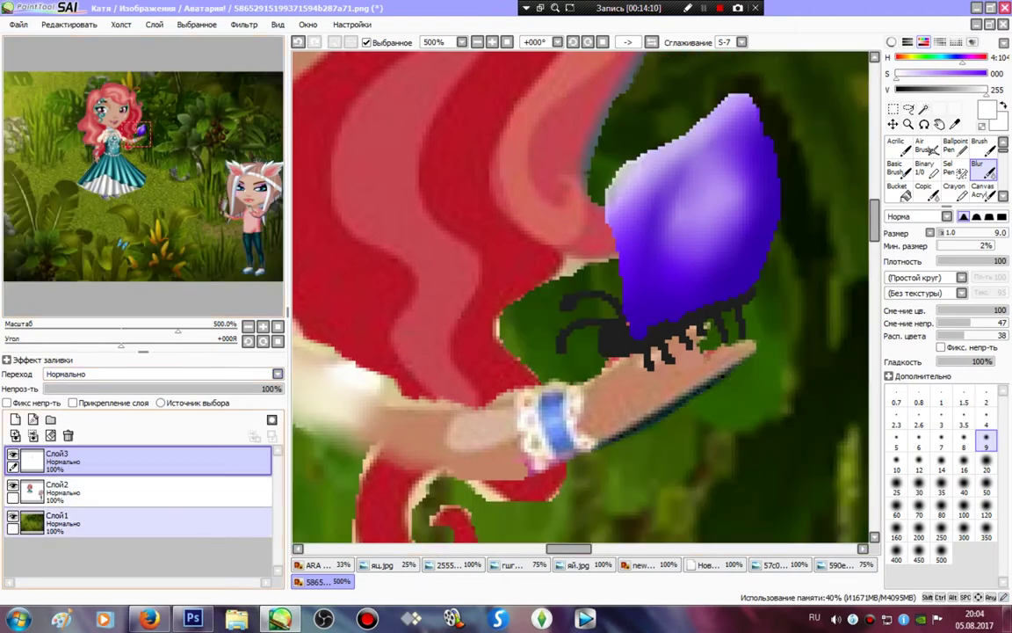
pyautogui.click(33, 435)
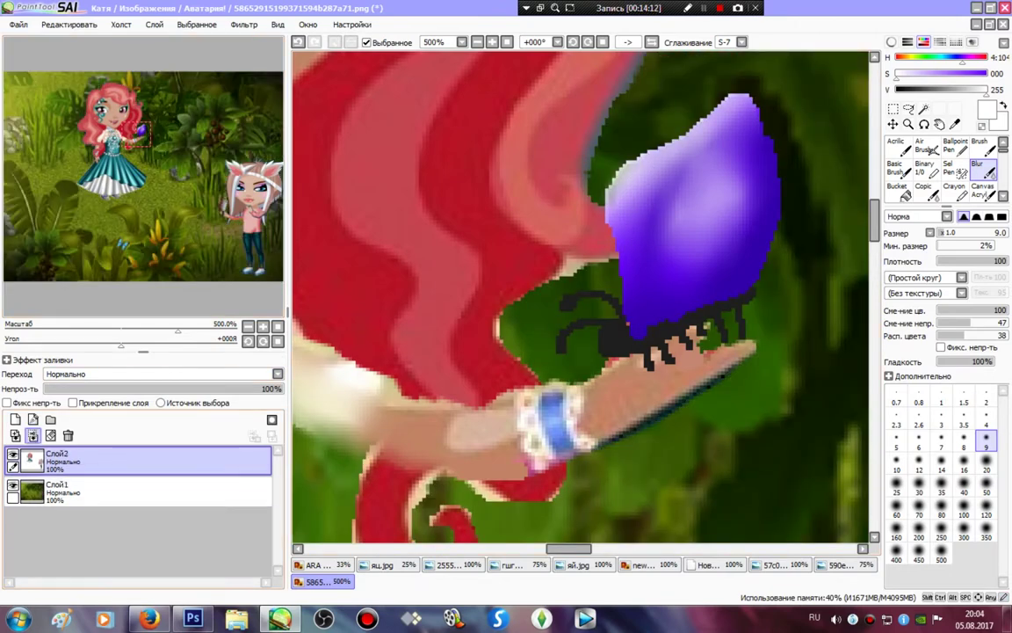
pyautogui.click(32, 434)
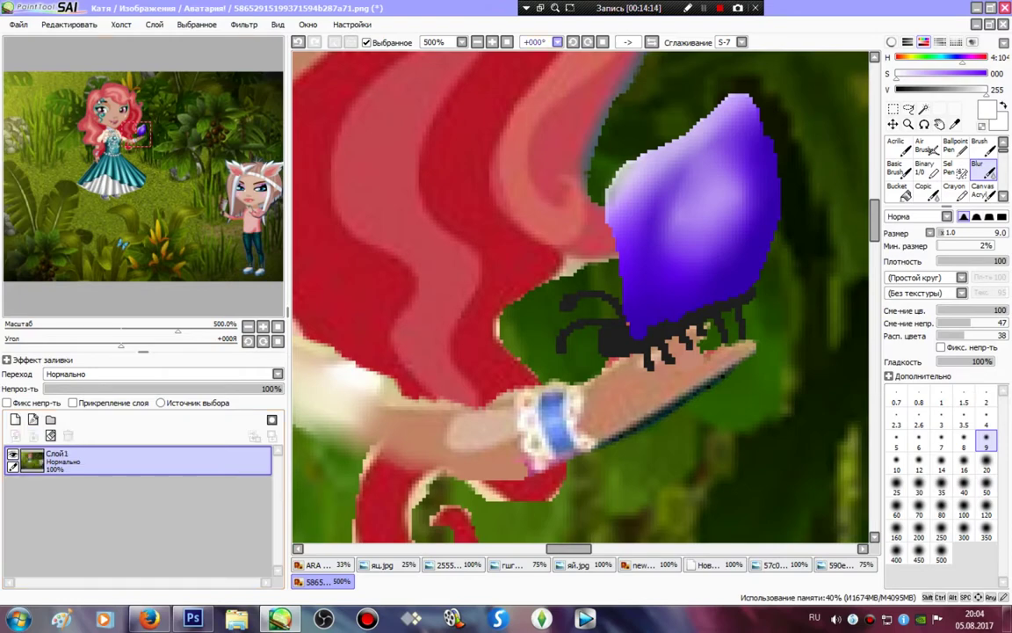
# Step: Add a new empty layer above the merged collage
pyautogui.click(507, 42)
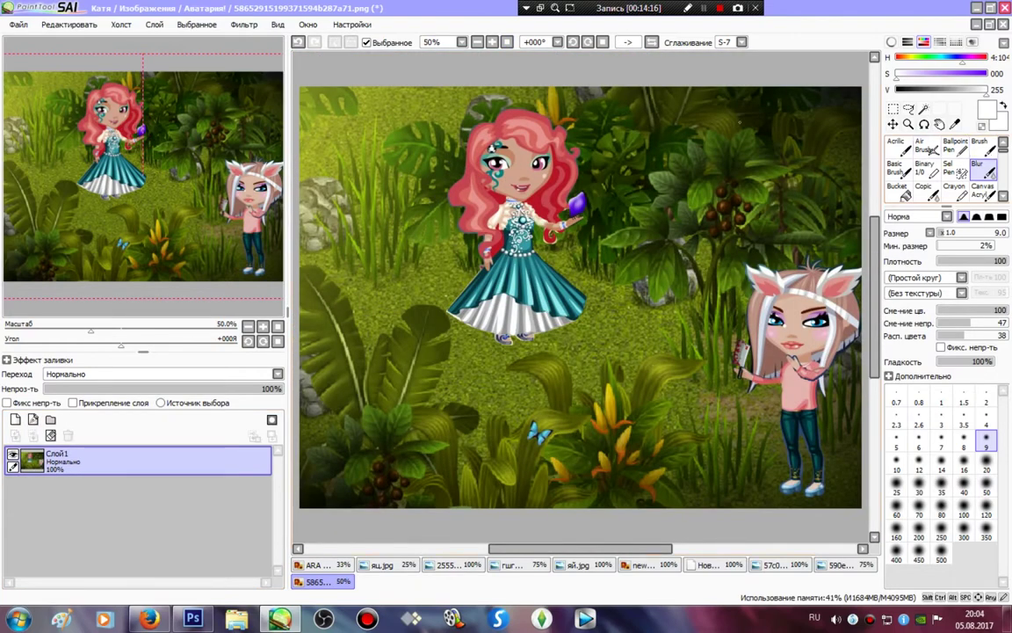
pyautogui.hotkey('ctrl', '+')
pyautogui.hotkey('ctrl', '+')
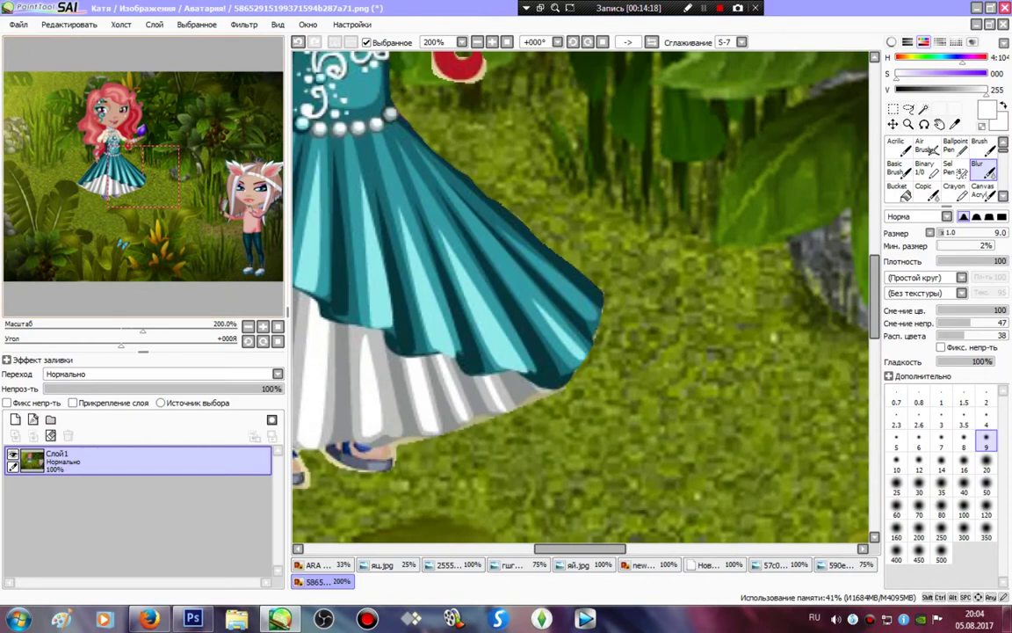
pyautogui.moveTo(246, 193); pyautogui.dragTo(236, 256)
pyautogui.click(15, 420)
# Step: Set the drawing colour to dark red, saturation 255 and value 46, undoing a size 25 test blob beside the light-haired girl's shoes
pyautogui.click(927, 170)
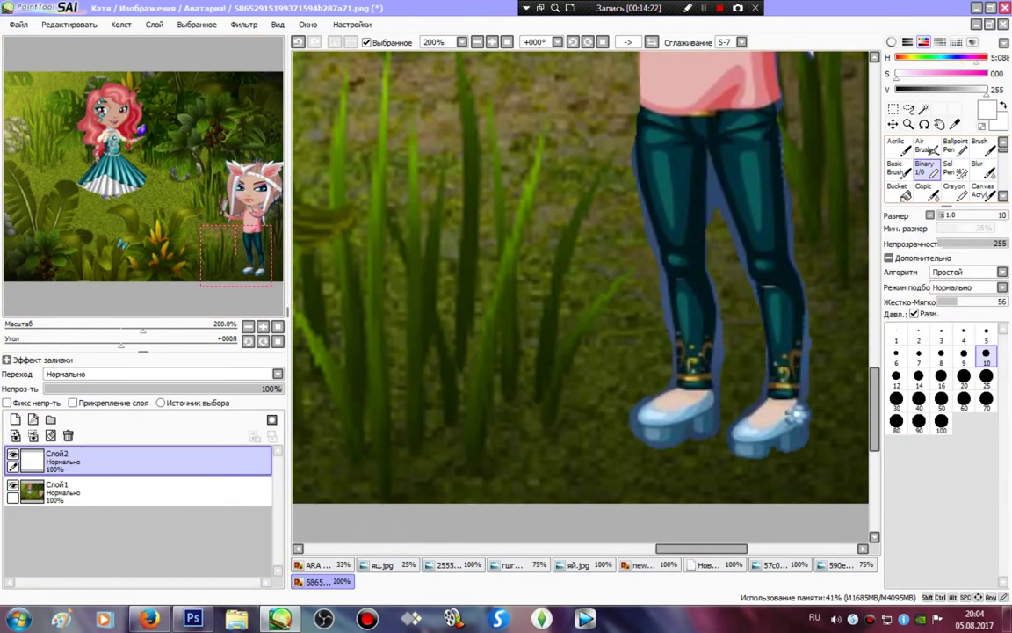
pyautogui.moveTo(897, 75); pyautogui.dragTo(987, 75)
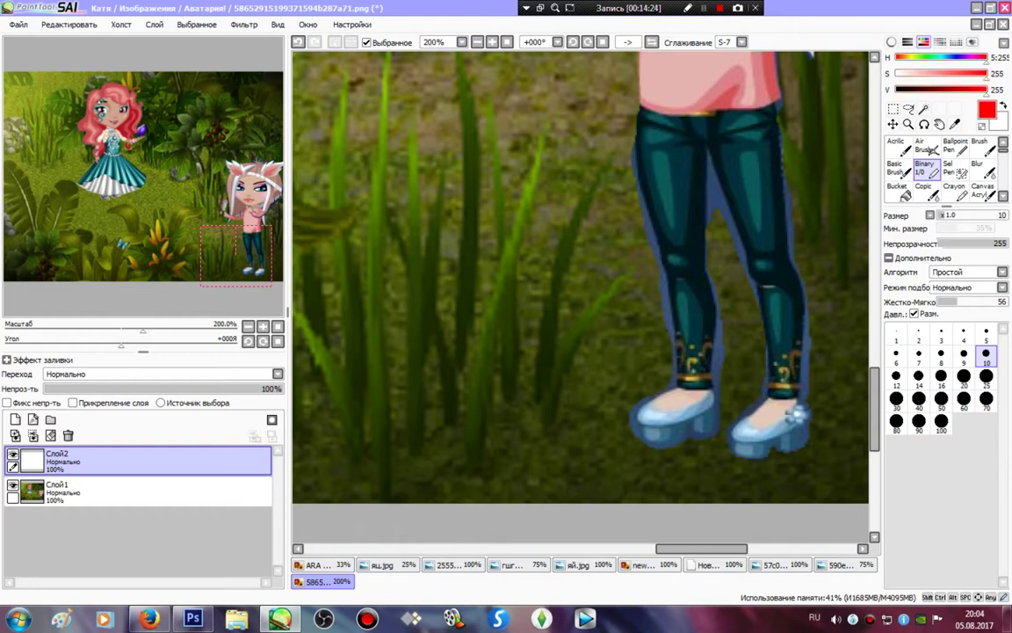
pyautogui.click(935, 88)
pyautogui.click(985, 375)
pyautogui.moveTo(628, 468)
pyautogui.mouseDown()
pyautogui.moveTo(583, 479)
pyautogui.moveTo(642, 478)
pyautogui.mouseUp()
pyautogui.click(912, 89)
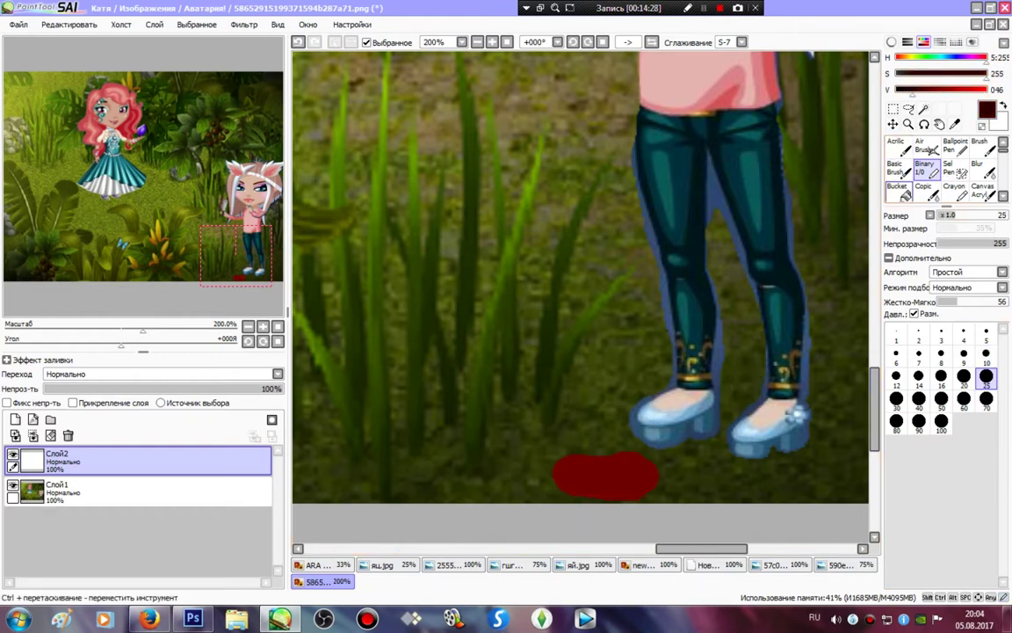
pyautogui.click(299, 42)
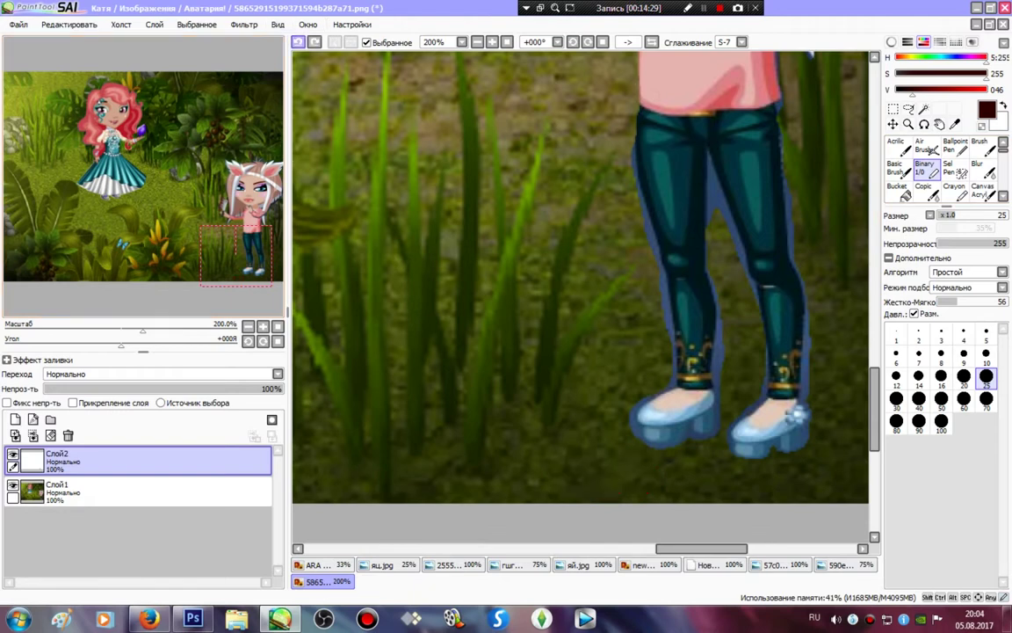
# Step: Darken the ground along the jungle scene's lower edge with dark red Air Brush strokes at size 120
pyautogui.click(924, 148)
pyautogui.moveTo(550, 519)
pyautogui.mouseDown()
pyautogui.moveTo(565, 509)
pyautogui.moveTo(395, 497)
pyautogui.moveTo(434, 519)
pyautogui.mouseUp()
pyautogui.moveTo(235, 256); pyautogui.dragTo(190, 271)
pyautogui.moveTo(333, 372)
pyautogui.mouseDown()
pyautogui.moveTo(318, 402)
pyautogui.moveTo(265, 398)
pyautogui.mouseUp()
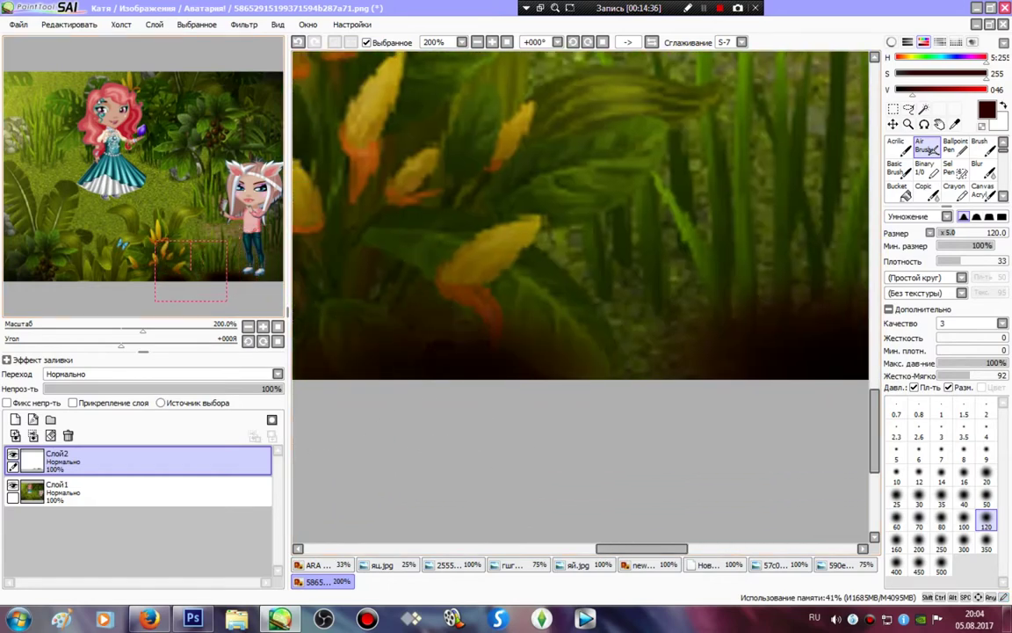
pyautogui.moveTo(153, 272); pyautogui.dragTo(112, 274)
pyautogui.moveTo(471, 357)
pyautogui.mouseDown()
pyautogui.moveTo(575, 368)
pyautogui.moveTo(483, 392)
pyautogui.moveTo(674, 443)
pyautogui.mouseUp()
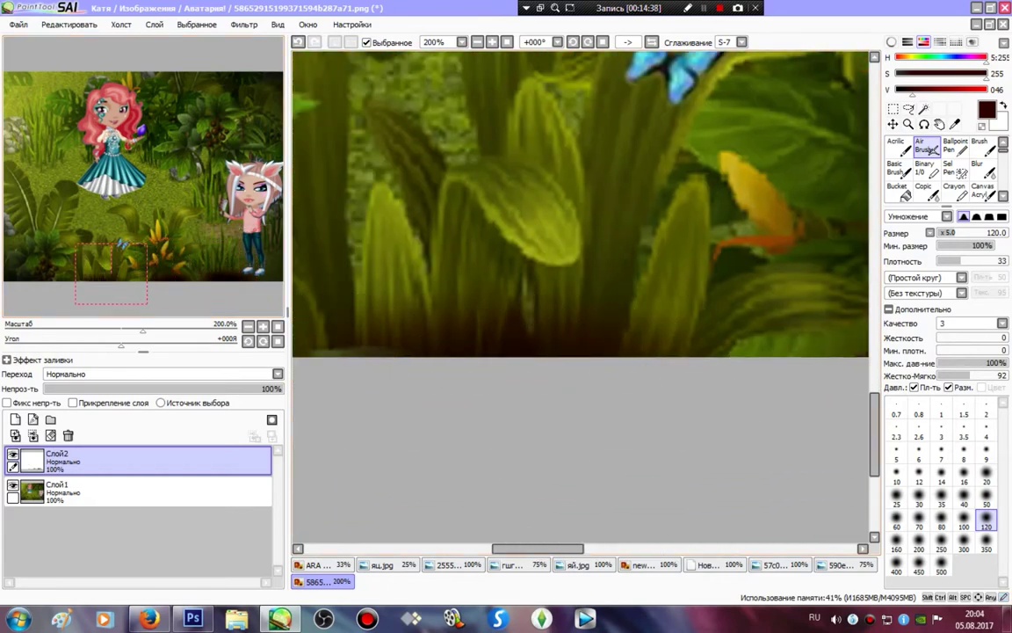
# Step: Smudge dark stains onto the light-haired girl's hand below her chin with the Air Brush at size 9
pyautogui.moveTo(123, 270)
pyautogui.mouseDown()
pyautogui.moveTo(229, 248)
pyautogui.moveTo(252, 206)
pyautogui.mouseUp()
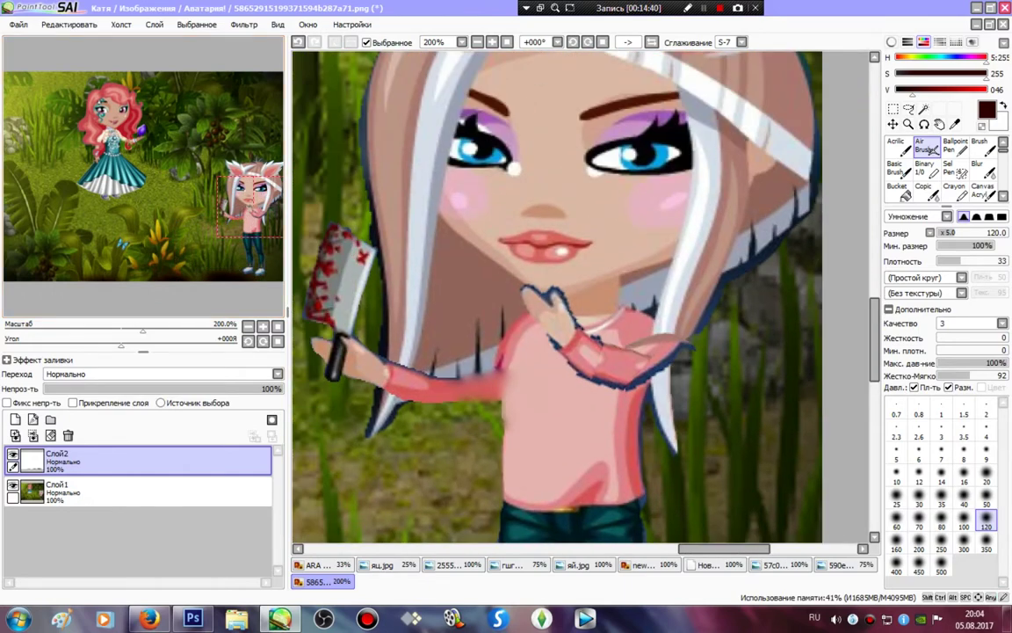
pyautogui.click(986, 454)
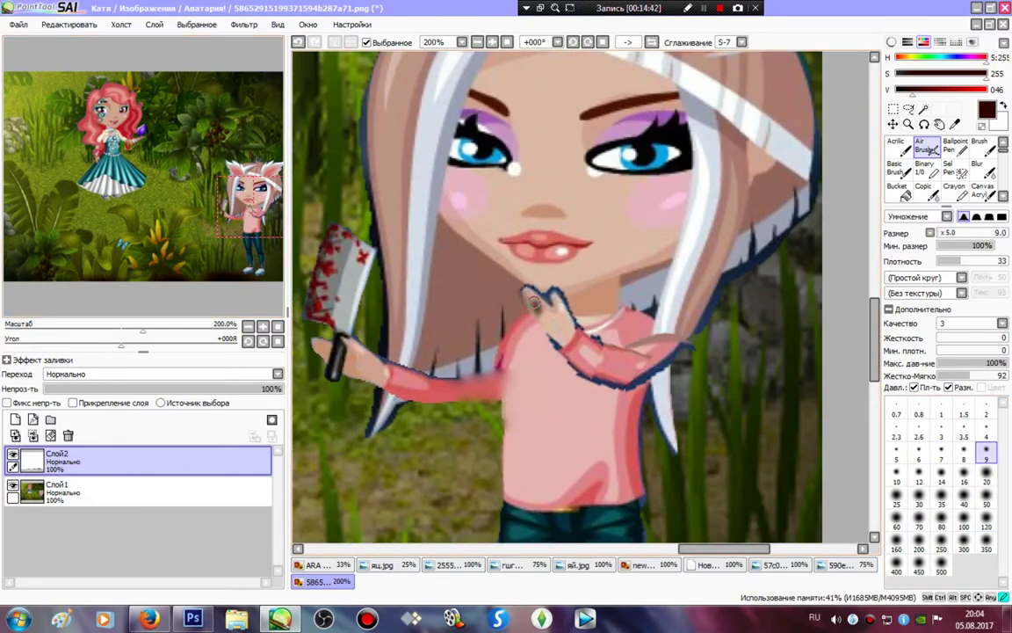
pyautogui.moveTo(559, 313)
pyautogui.mouseDown()
pyautogui.moveTo(527, 300)
pyautogui.moveTo(563, 325)
pyautogui.mouseUp()
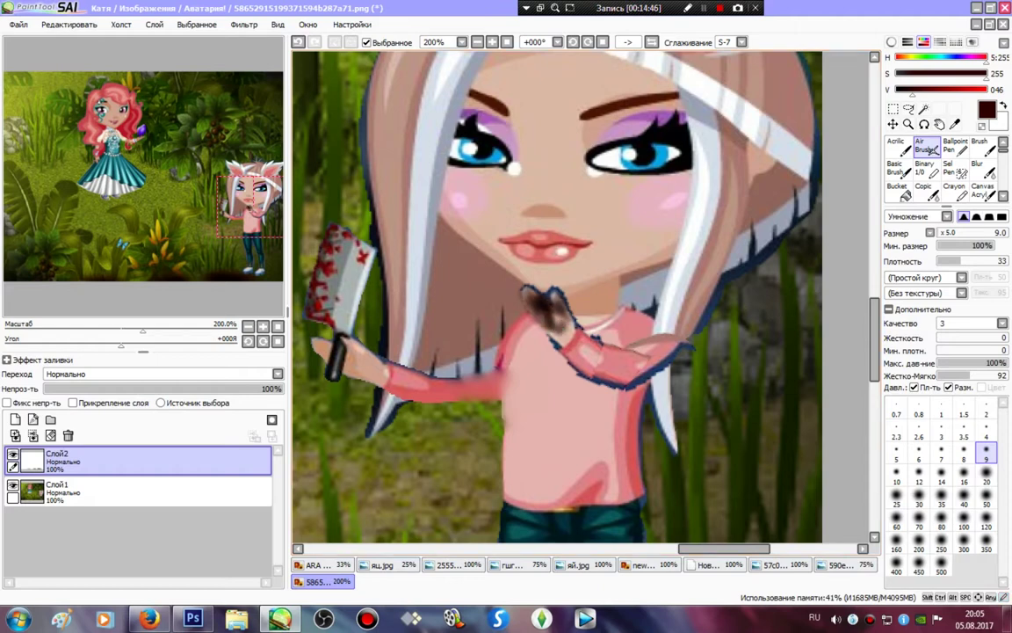
pyautogui.hotkey('shift', 'F12')
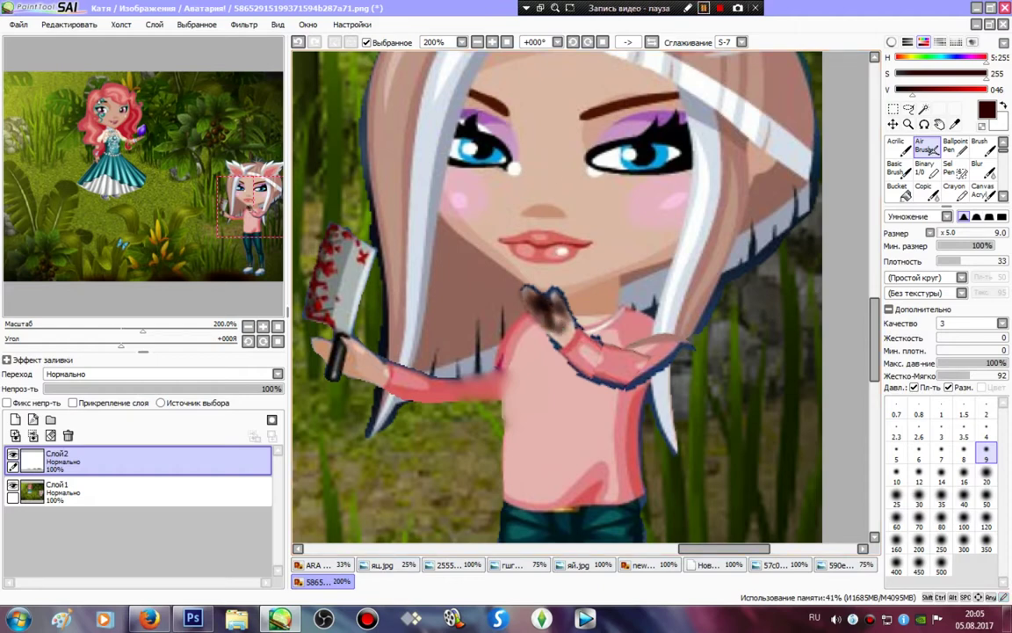
pyautogui.hotkey('shift', 'F12')
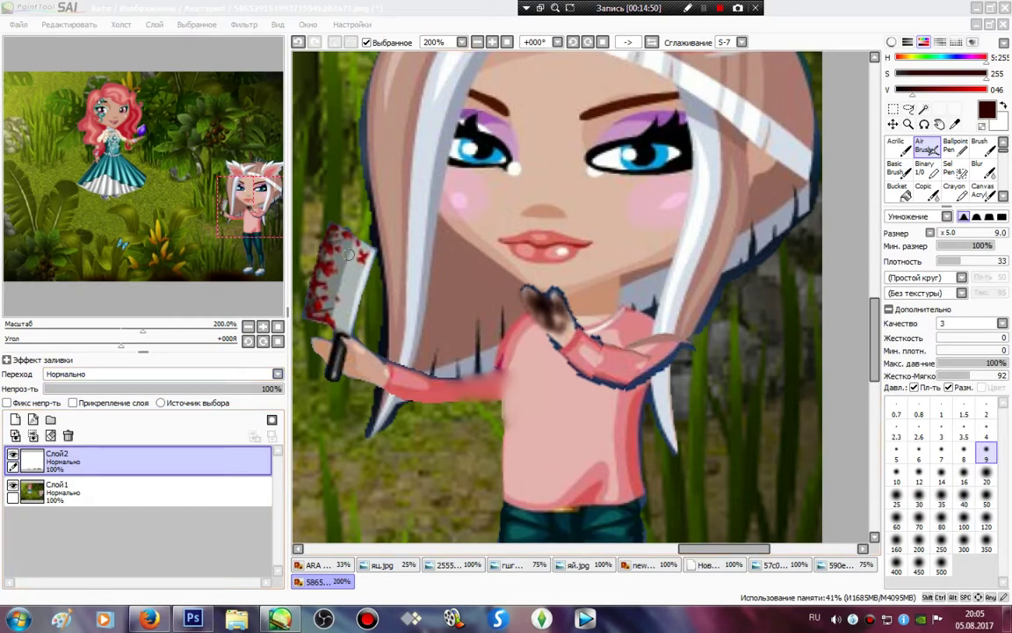
# Step: Darken the bloody cleaver's blade and handle with Air Brush strokes at size 9
pyautogui.click(348, 248)
pyautogui.moveTo(345, 241)
pyautogui.mouseDown()
pyautogui.moveTo(355, 278)
pyautogui.moveTo(346, 320)
pyautogui.moveTo(317, 318)
pyautogui.moveTo(339, 314)
pyautogui.moveTo(321, 264)
pyautogui.moveTo(353, 237)
pyautogui.moveTo(338, 259)
pyautogui.mouseUp()
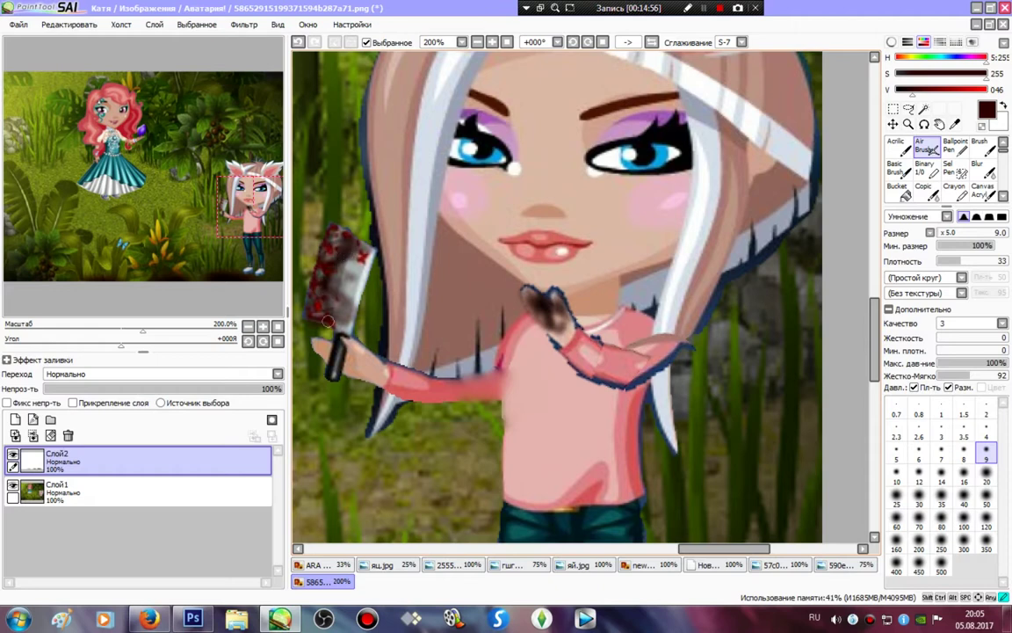
pyautogui.moveTo(328, 320); pyautogui.dragTo(335, 359)
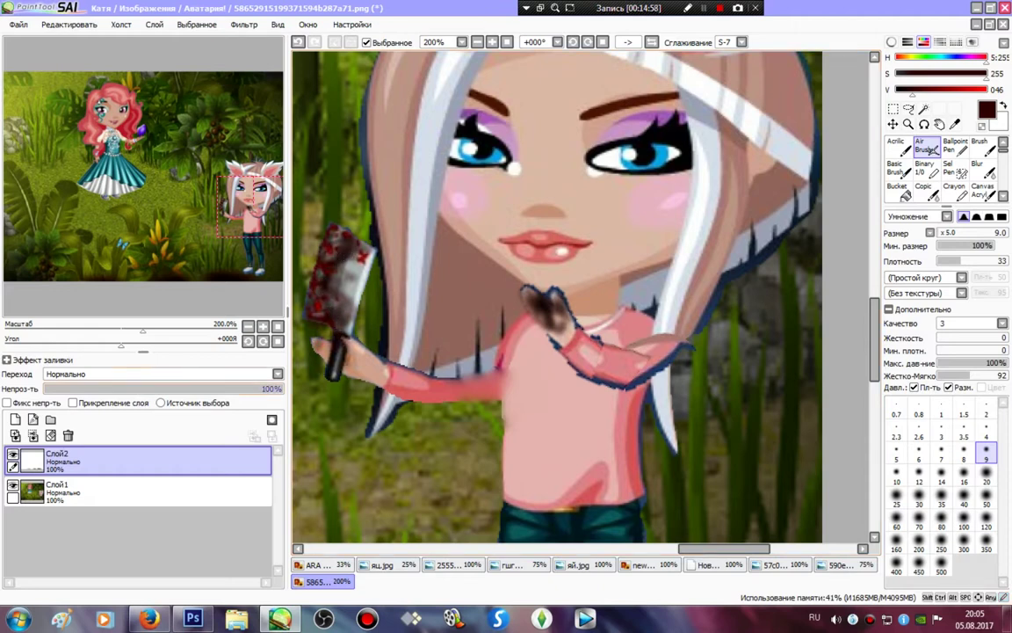
# Step: Lower the opacity of the stain layer Слой2 to 64% and merge it down into Слой1
pyautogui.moveTo(255, 388)
pyautogui.mouseDown()
pyautogui.moveTo(186, 388)
pyautogui.moveTo(197, 388)
pyautogui.mouseUp()
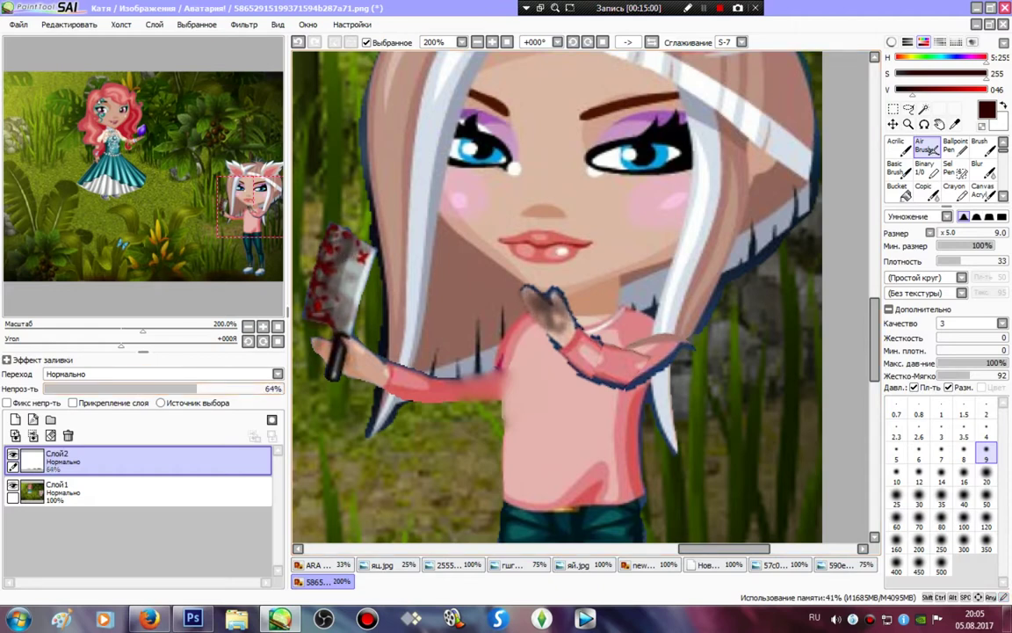
pyautogui.click(34, 436)
pyautogui.moveTo(252, 206); pyautogui.dragTo(121, 126)
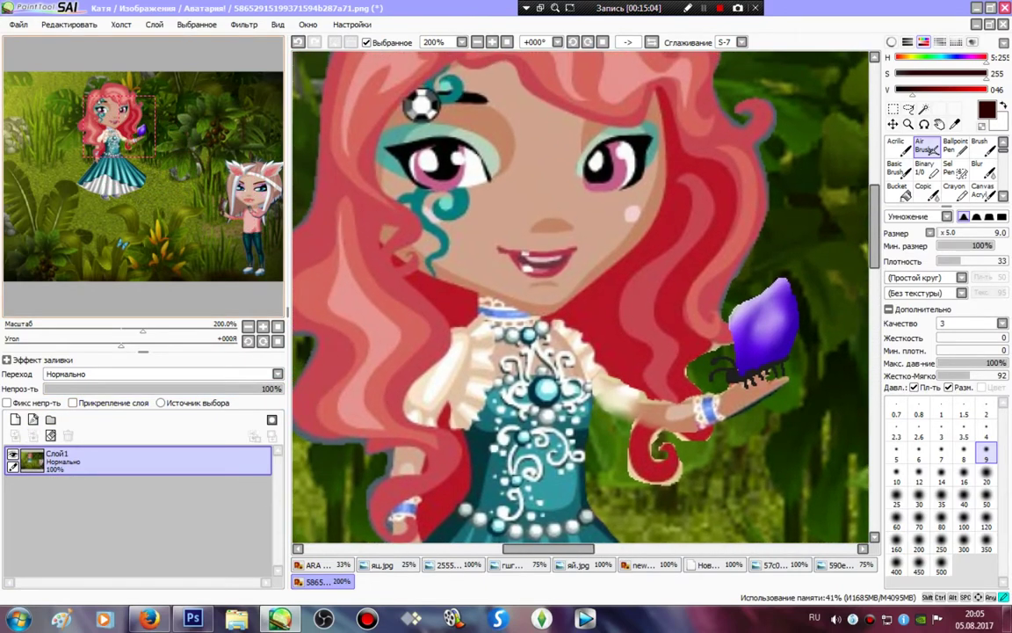
pyautogui.click(507, 42)
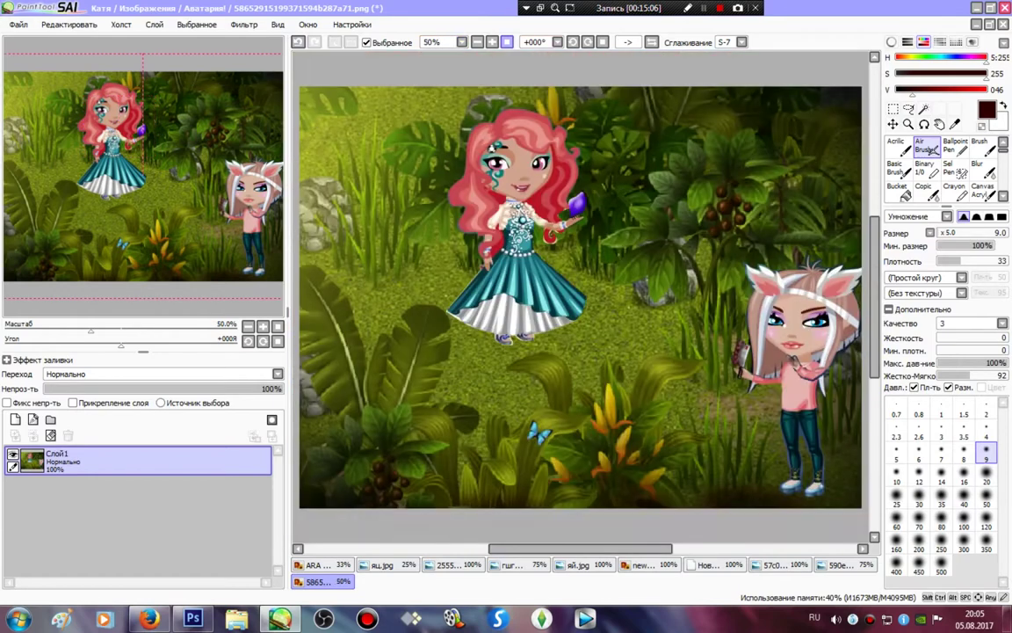
# Step: Save the finished jungle collage to its existing PNG file
pyautogui.click(17, 24)
pyautogui.click(35, 96)
pyautogui.click(845, 565)
pyautogui.click(323, 581)
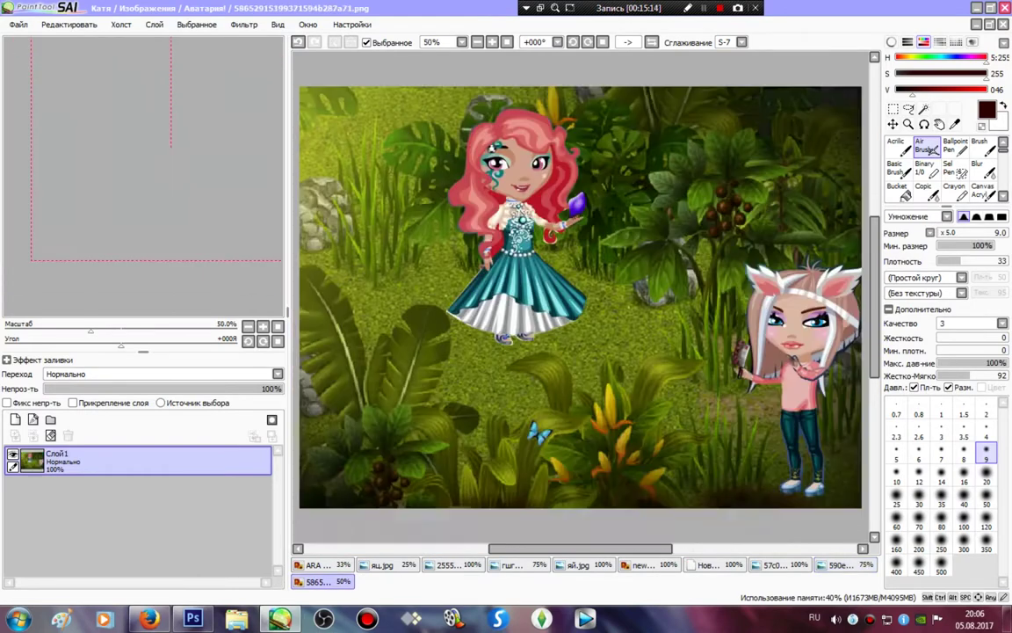
pyautogui.click(192, 620)
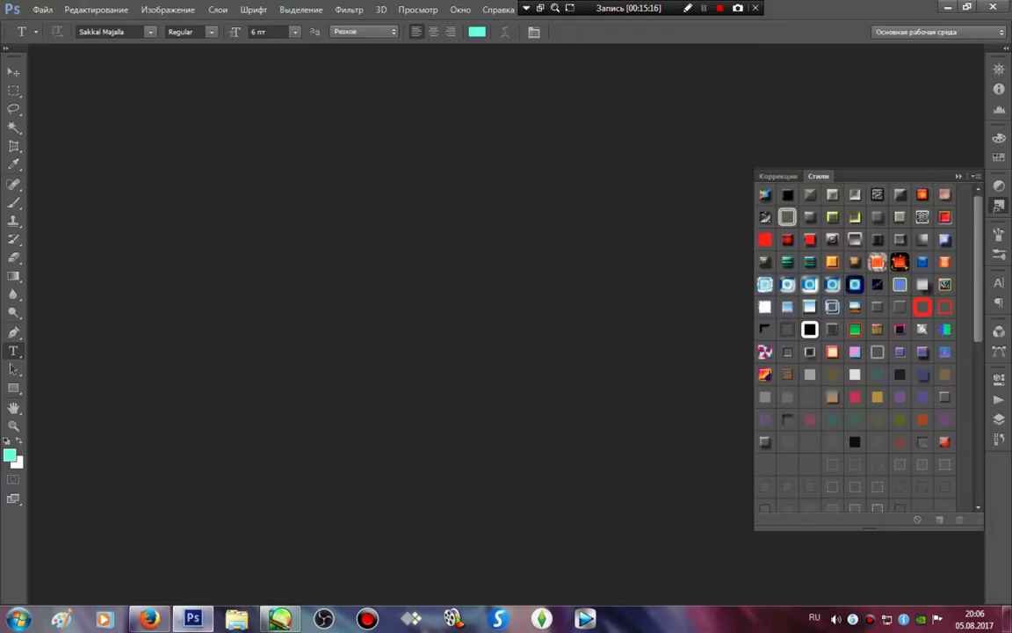
pyautogui.click(42, 9)
pyautogui.click(59, 39)
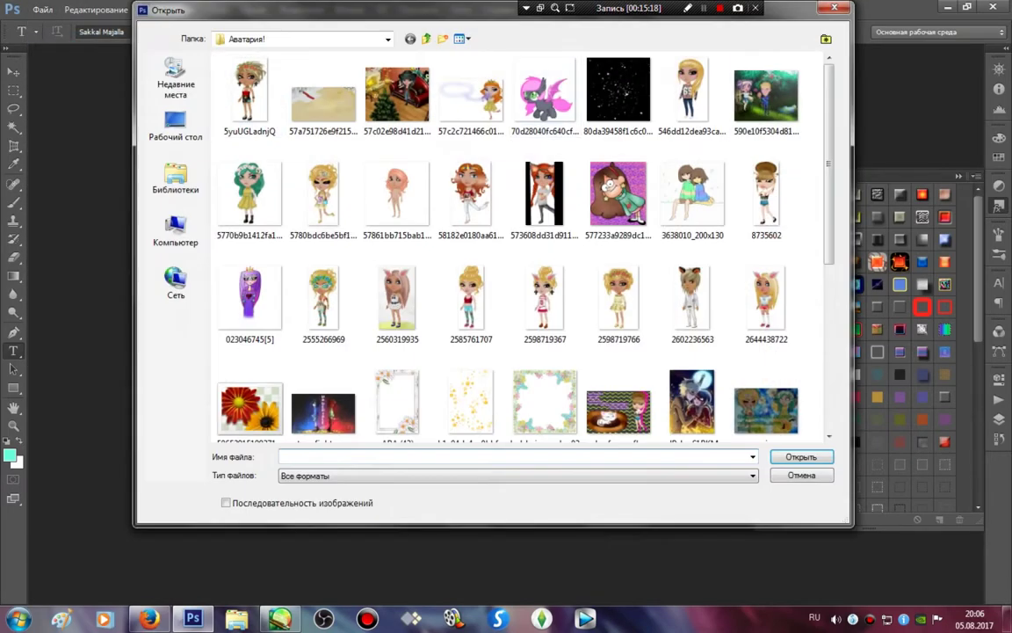
pyautogui.scroll(-3, 475, 246)
pyautogui.doubleClick(253, 281)
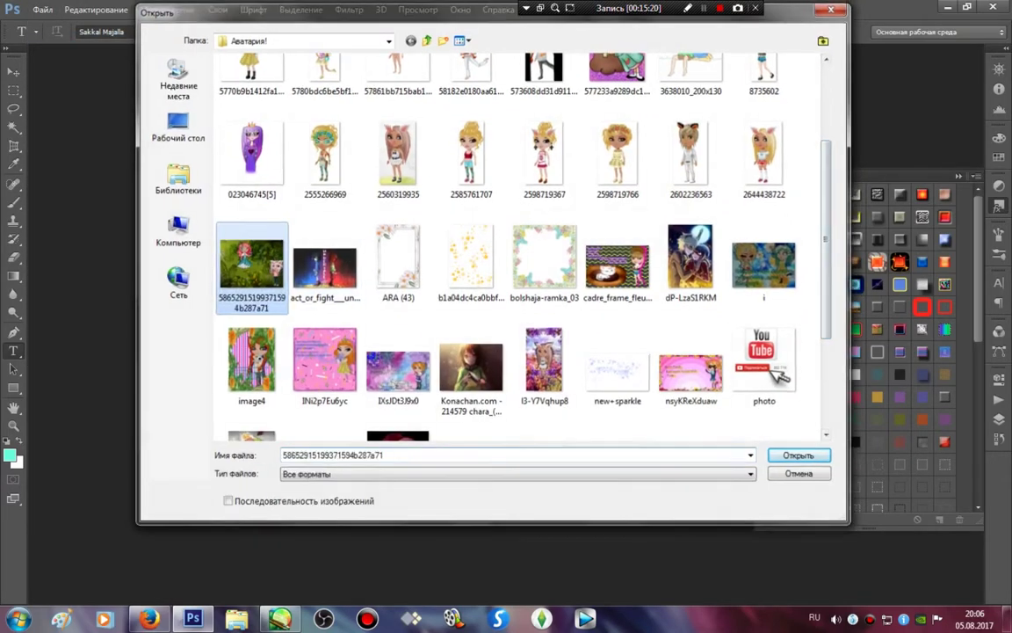
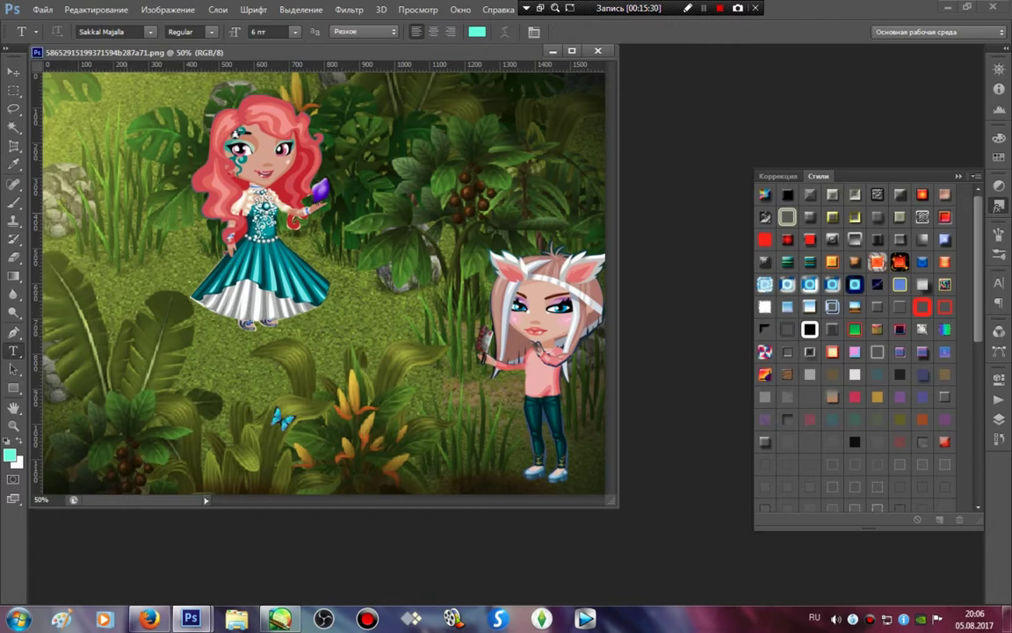
# Step: Set the text font to MV Boli at 9 pt and start a text line on the collage
pyautogui.click(150, 32)
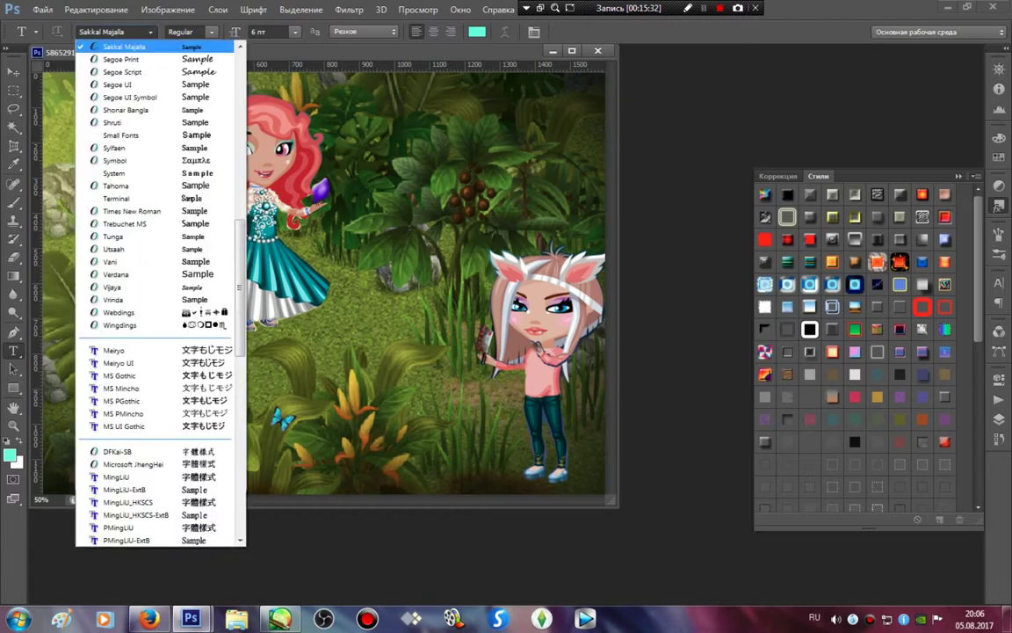
pyautogui.moveTo(239, 288); pyautogui.dragTo(240, 241)
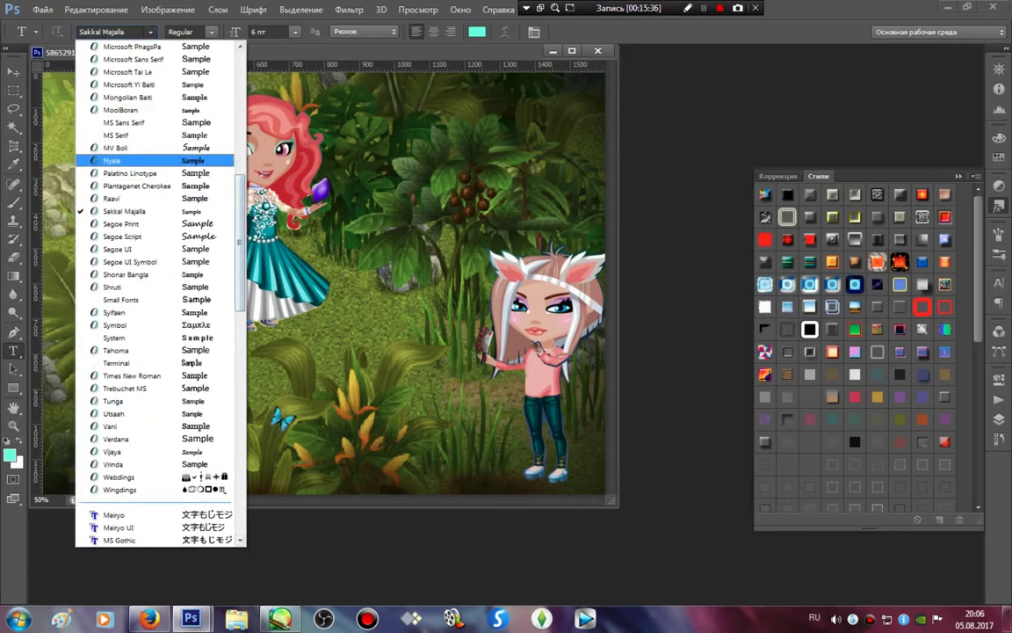
pyautogui.click(123, 148)
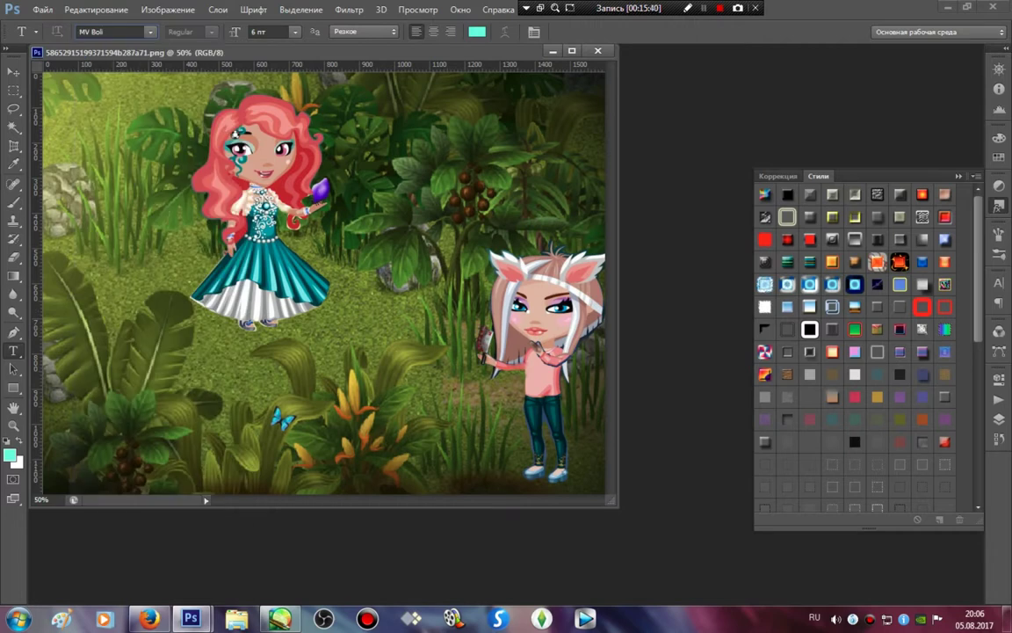
pyautogui.click(295, 31)
pyautogui.click(281, 101)
pyautogui.click(235, 131)
# Step: Set the text colour to a vivid purple
pyautogui.click(476, 31)
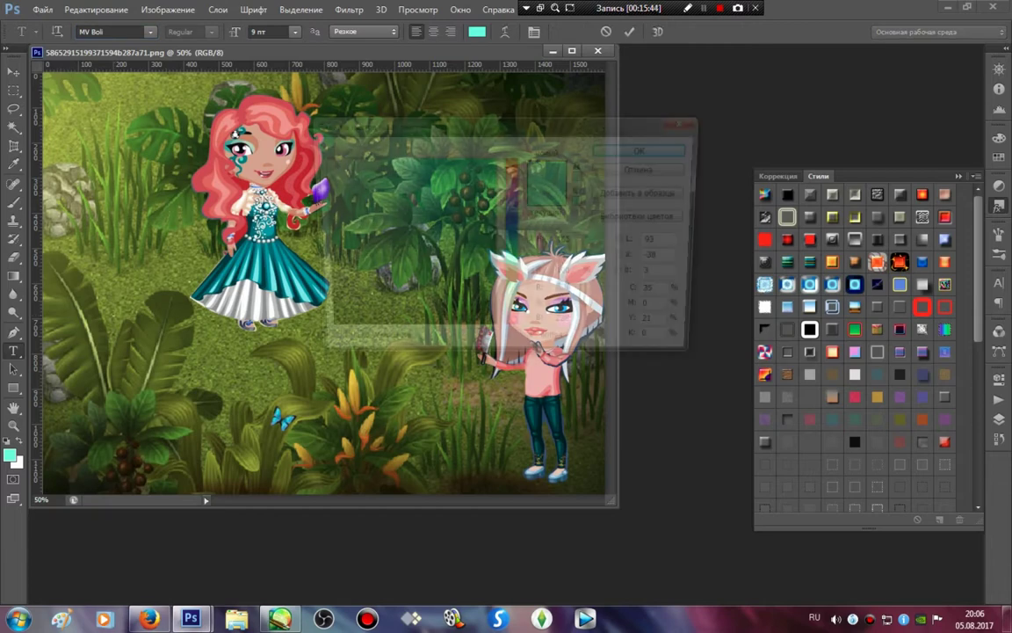
pyautogui.click(512, 194)
pyautogui.moveTo(464, 192); pyautogui.dragTo(492, 187)
pyautogui.press('Return')
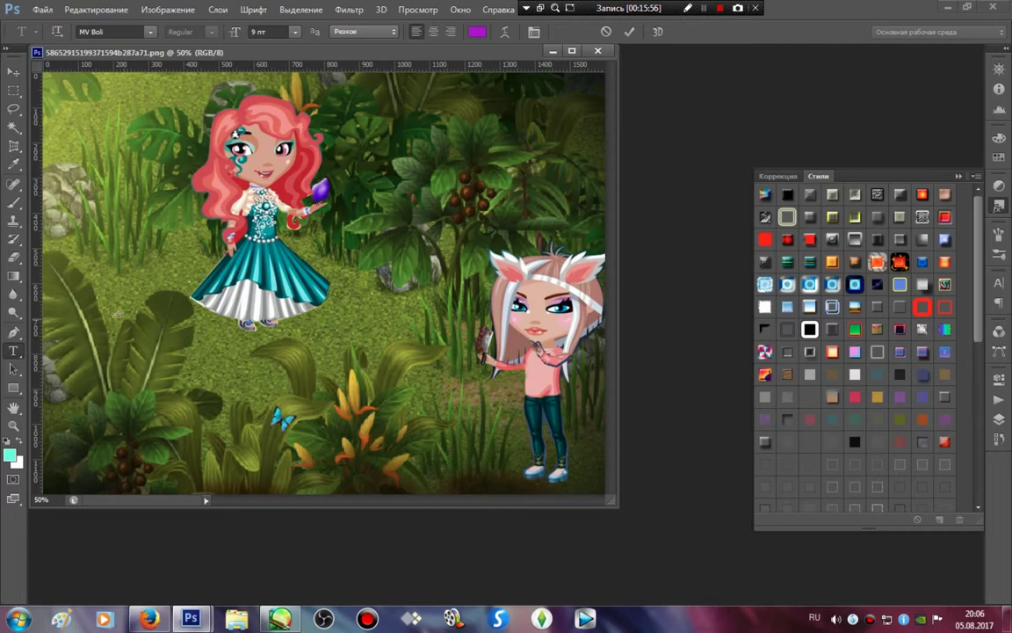
# Step: Write the character's name below the red-haired girl and enlarge the text to about 396 pt
pyautogui.moveTo(115, 313); pyautogui.dragTo(278, 408)
pyautogui.write('Лиза')
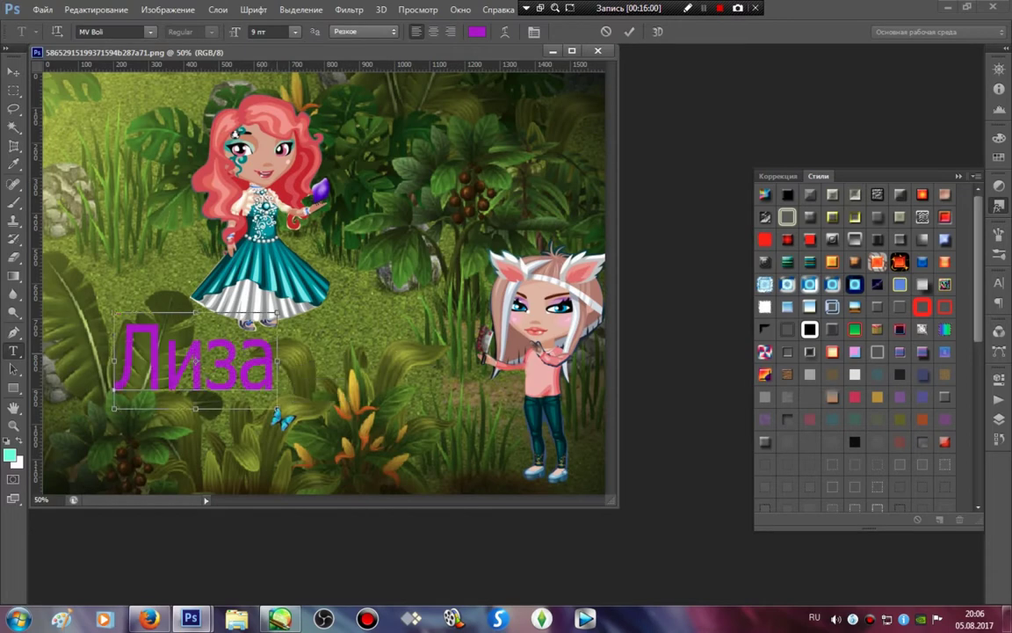
pyautogui.moveTo(277, 312); pyautogui.dragTo(363, 257)
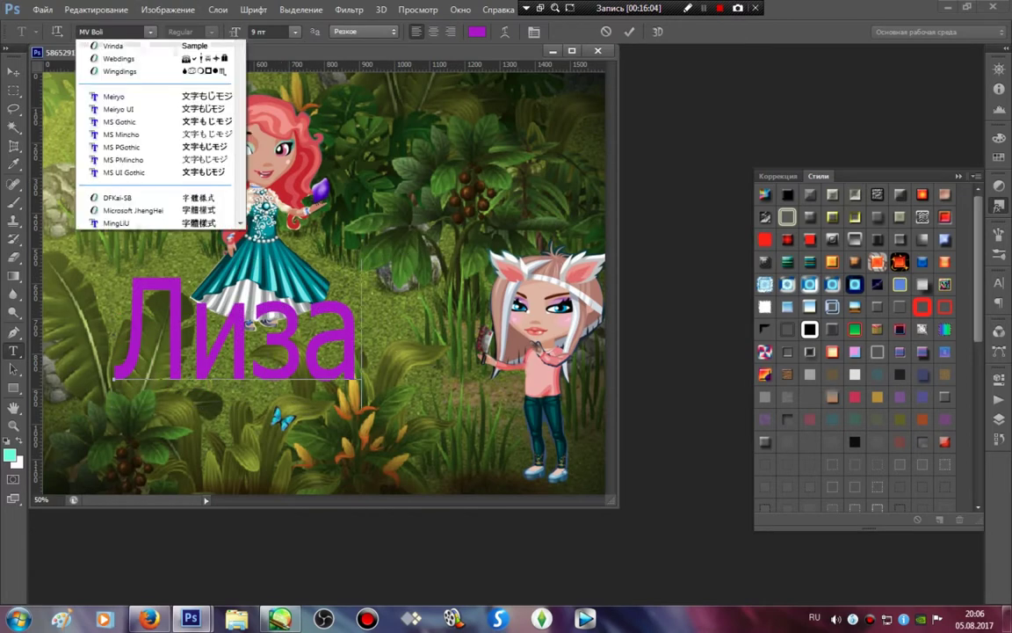
# Step: Try the Segoe Script font for the name text and delete the name's letters
pyautogui.click(150, 31)
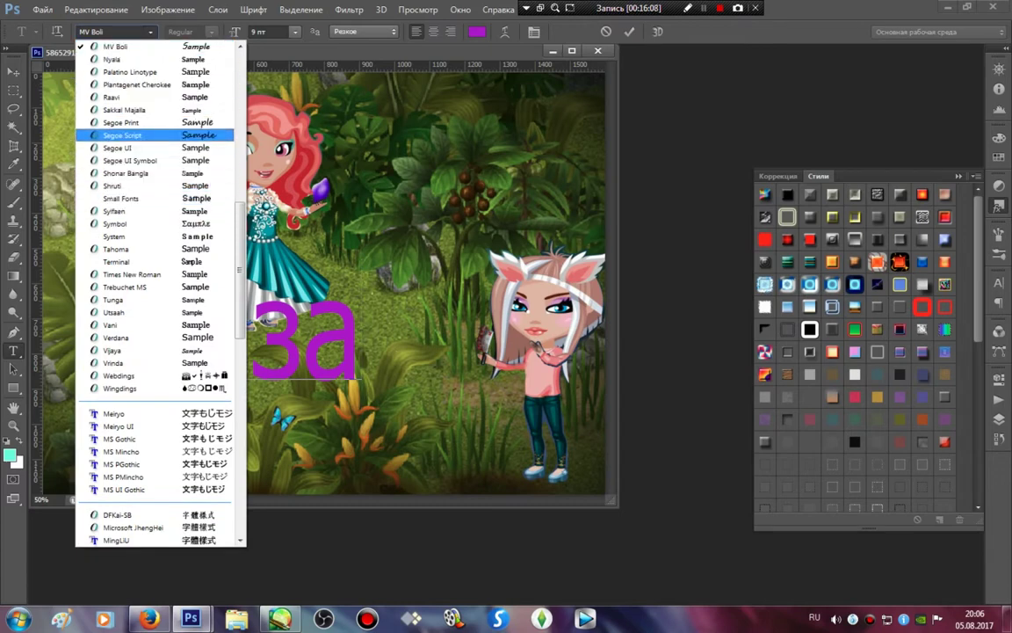
pyautogui.click(132, 135)
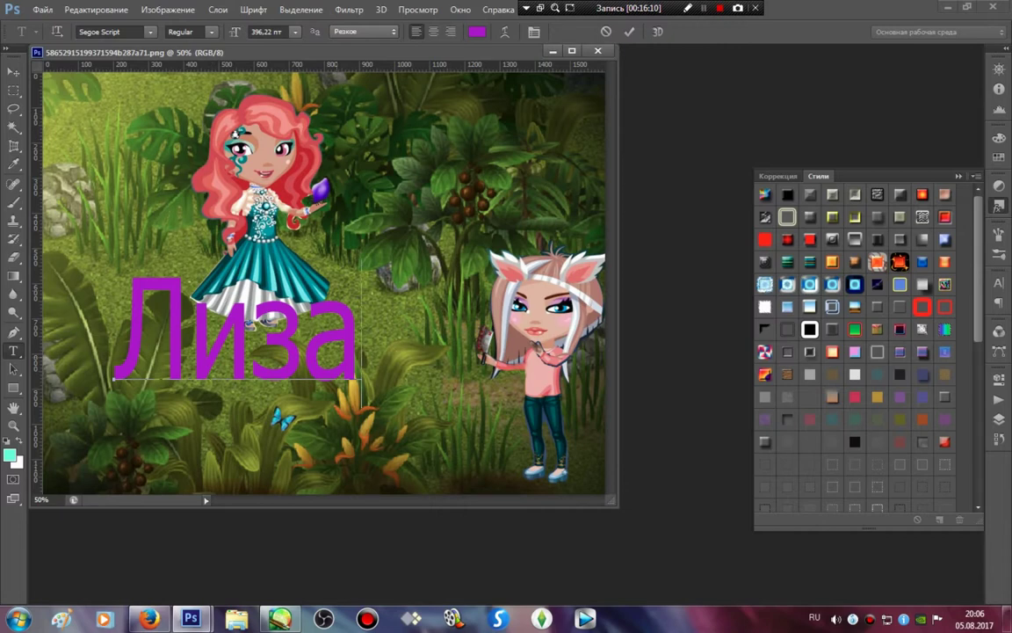
pyautogui.press('BackSpace')
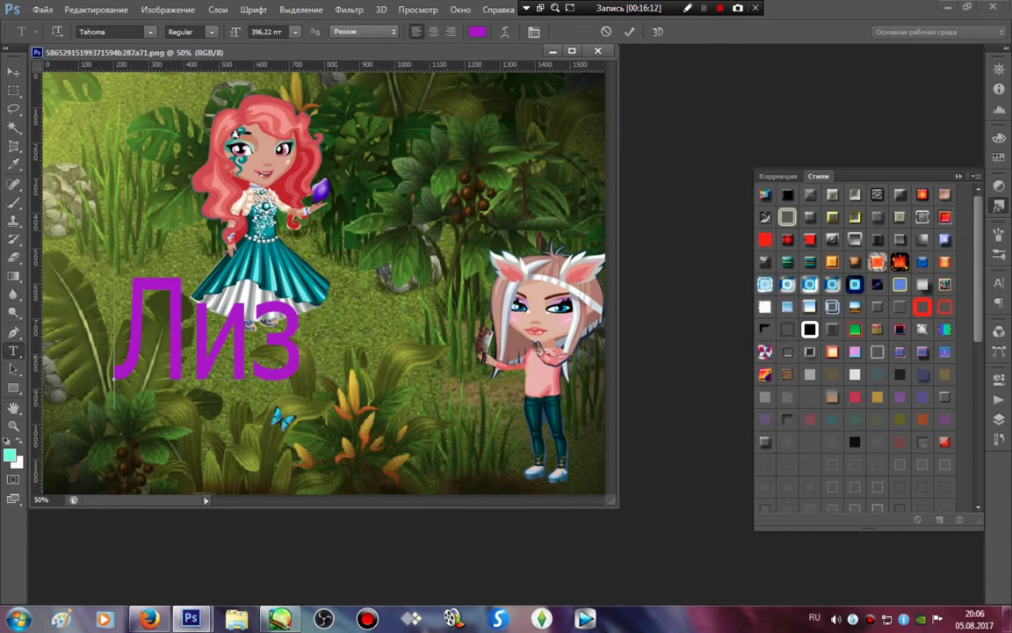
pyautogui.press('BackSpace')
pyautogui.press('BackSpace')
pyautogui.press('BackSpace')
# Step: Set the font to MV Boli and retype the character's name on the empty text line
pyautogui.click(150, 31)
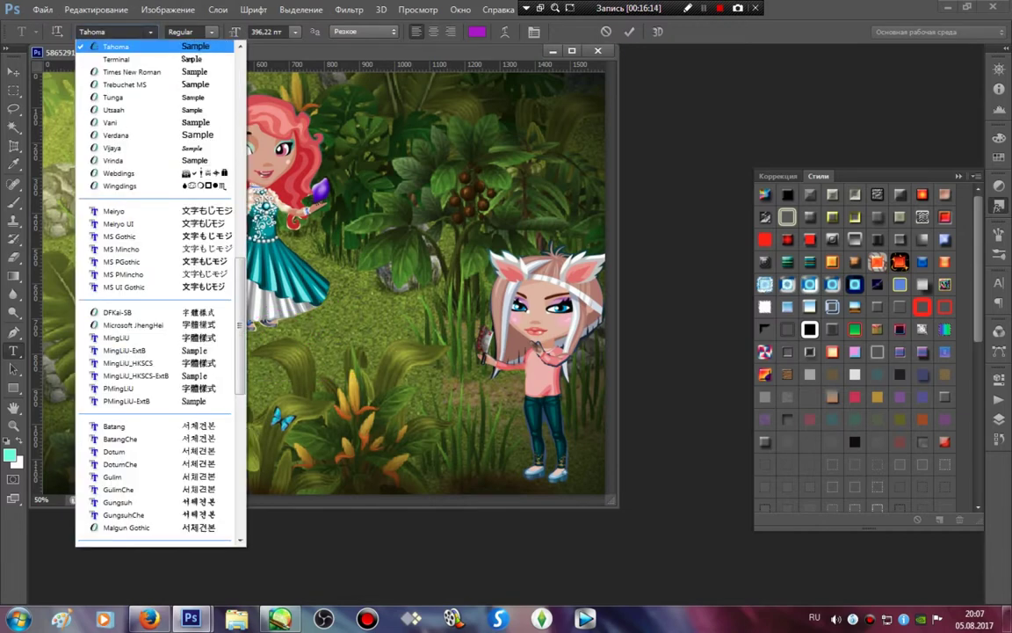
pyautogui.scroll(8, 159, 290)
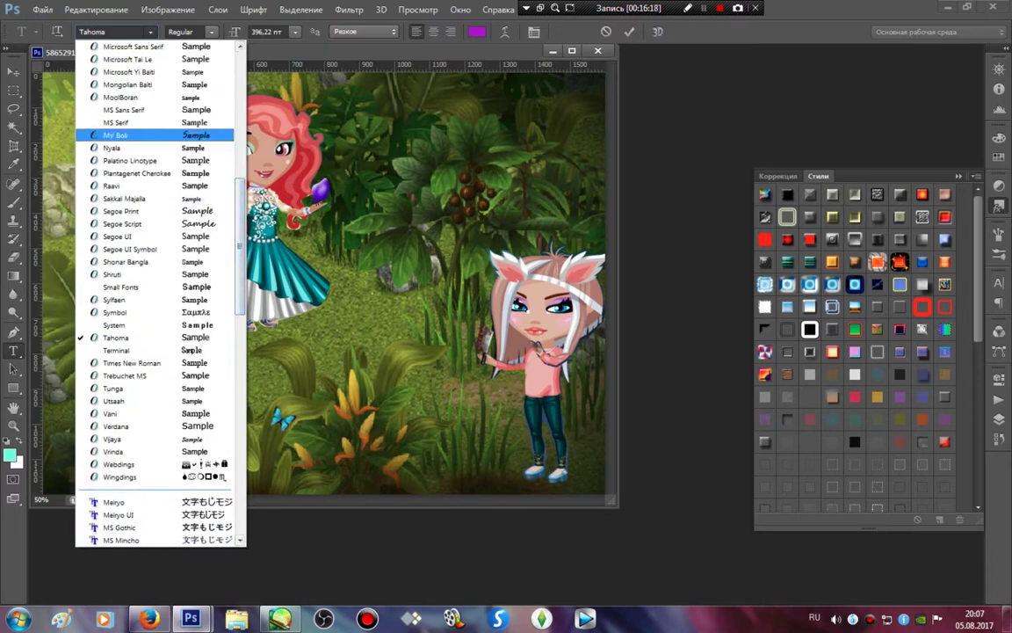
pyautogui.click(123, 135)
pyautogui.click(115, 378)
pyautogui.write('Л')
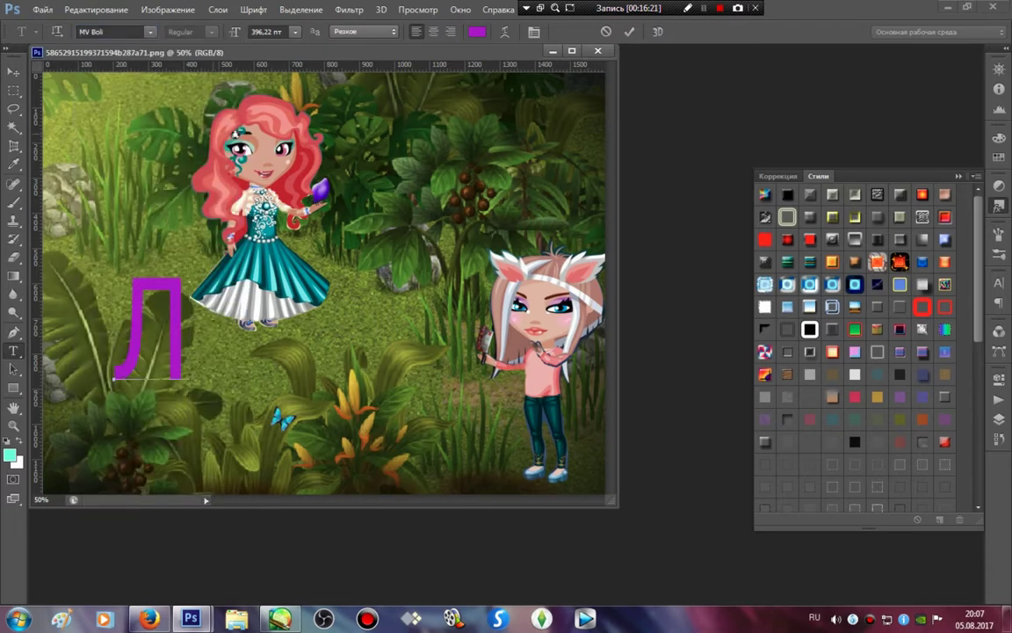
pyautogui.write('иза')
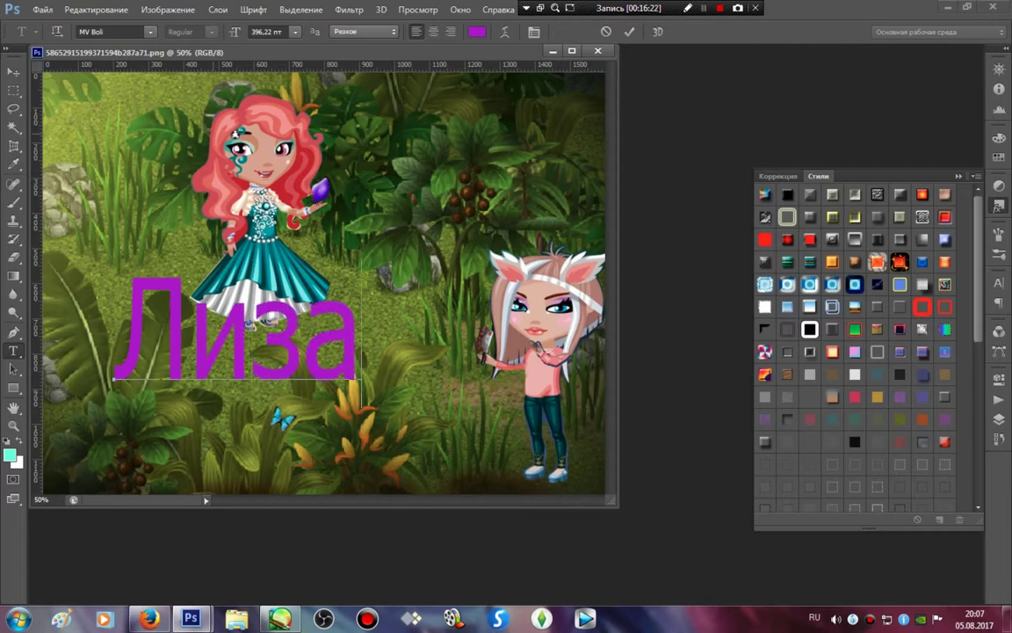
# Step: Look through the font list and delete the purple name text letter by letter
pyautogui.click(150, 31)
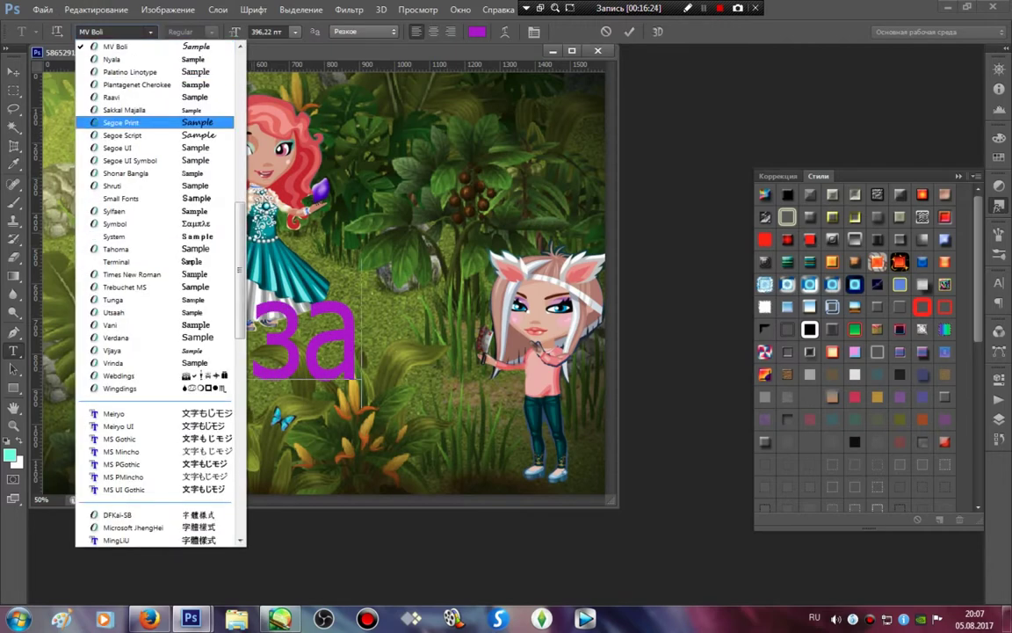
pyautogui.press('Escape')
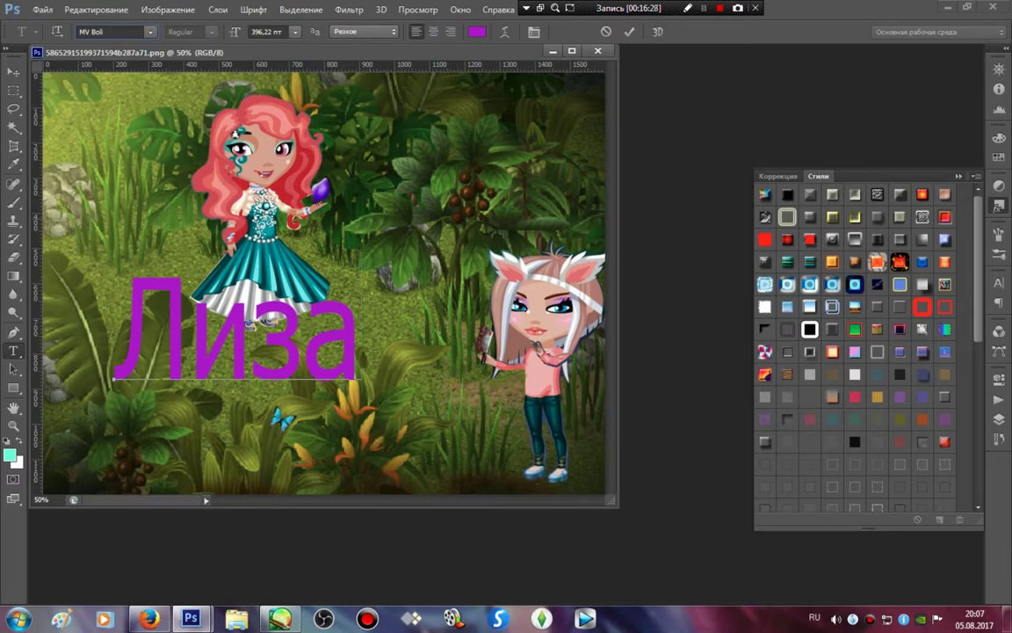
pyautogui.press('BackSpace')
pyautogui.press('BackSpace')
pyautogui.press('BackSpace')
pyautogui.press('BackSpace')
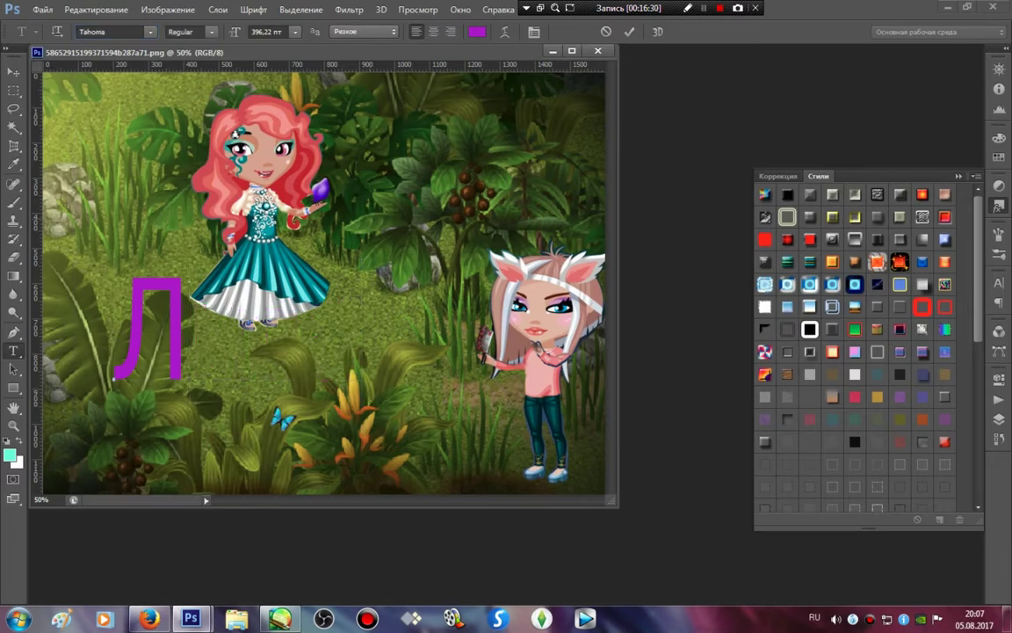
pyautogui.press('BackSpace')
pyautogui.press('Escape')
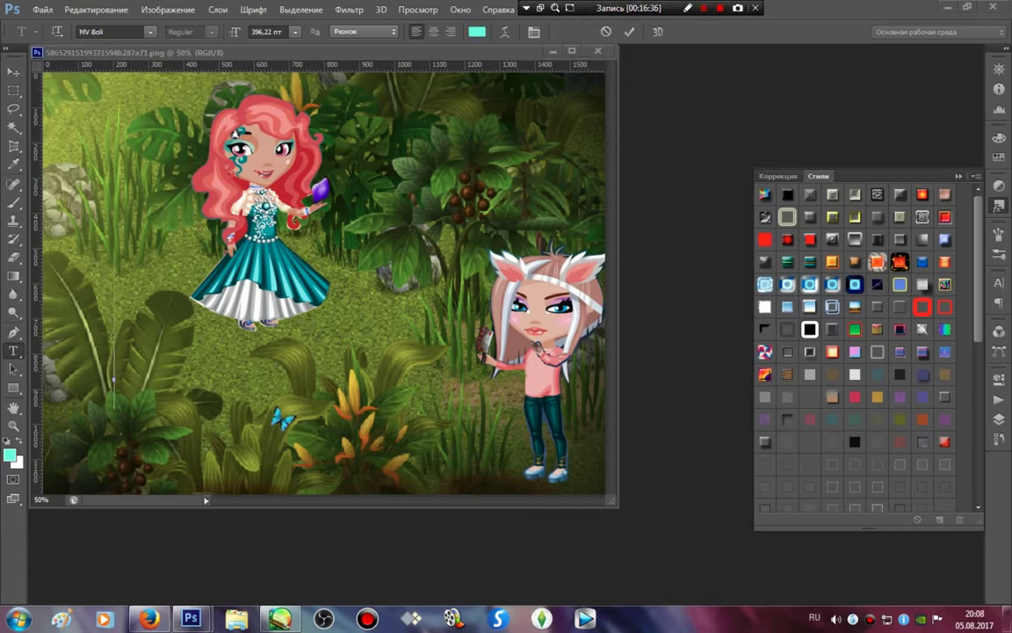
# Step: Choose MV Boli again and enter the character's name in lowercase, followed by the character Æ
pyautogui.click(150, 31)
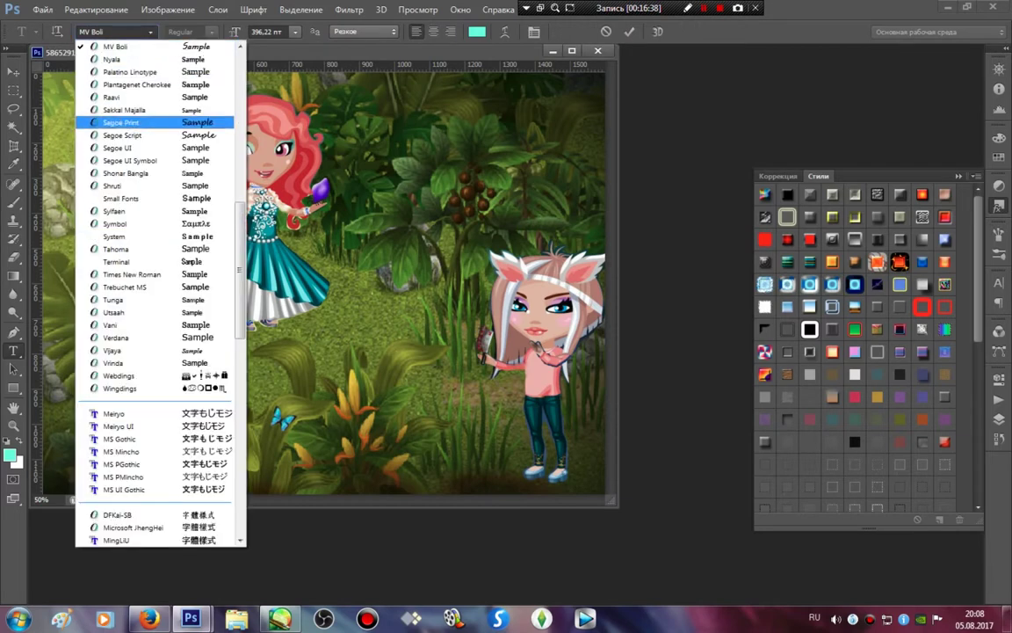
pyautogui.moveTo(240, 213); pyautogui.dragTo(240, 189)
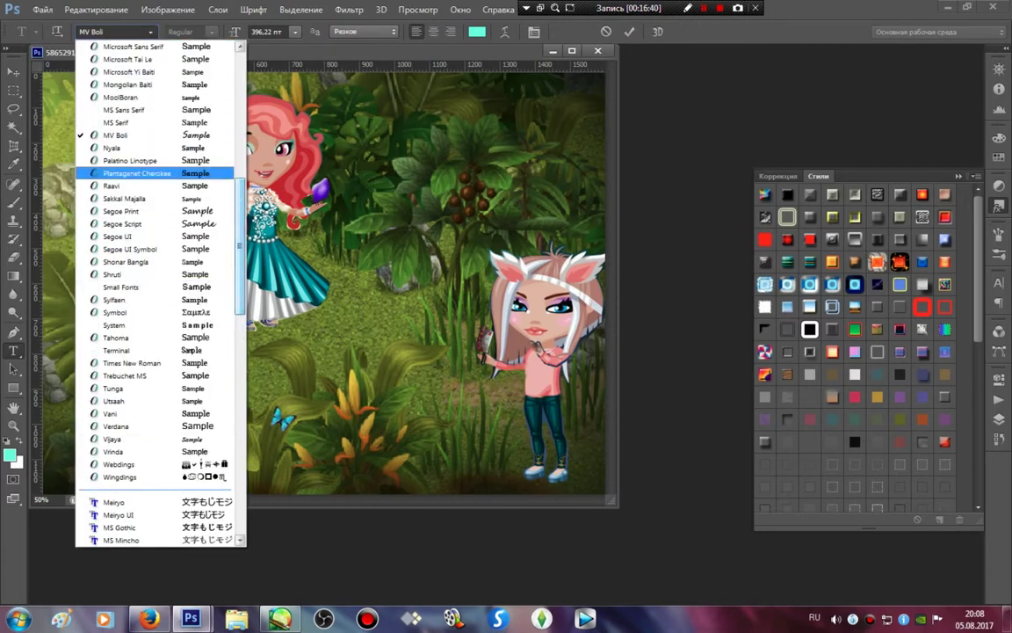
pyautogui.click(159, 135)
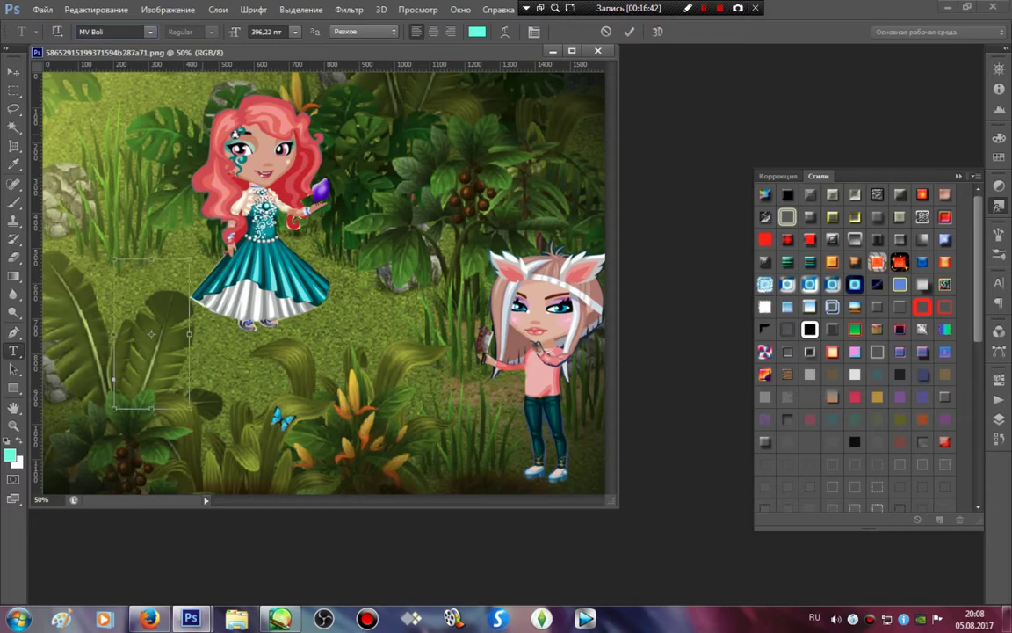
pyautogui.write('лизаÆ')
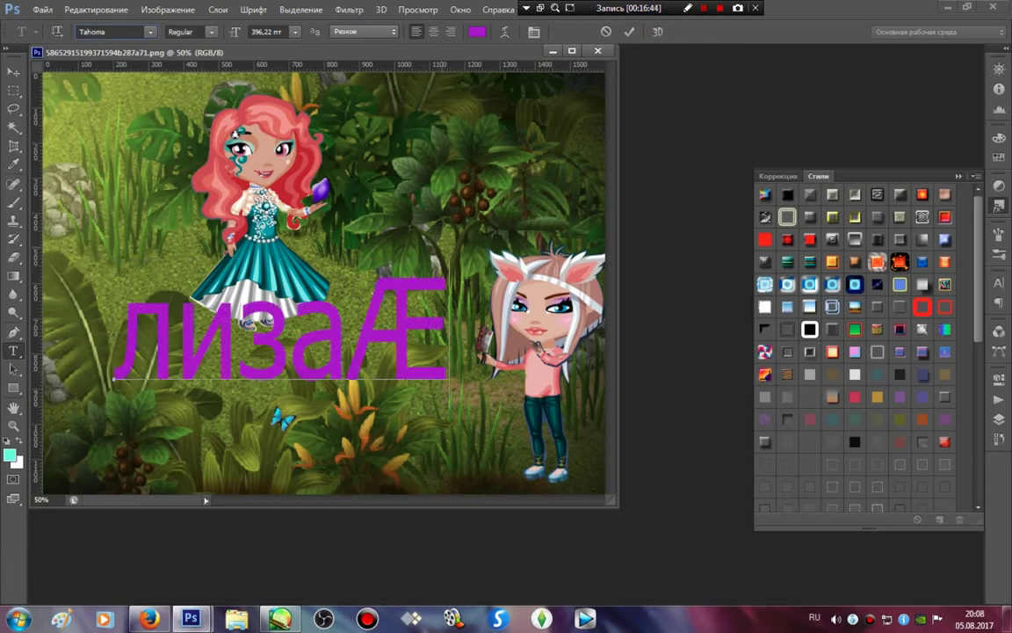
# Step: Browse the font list and set the font back to MV Boli for the name text
pyautogui.click(150, 31)
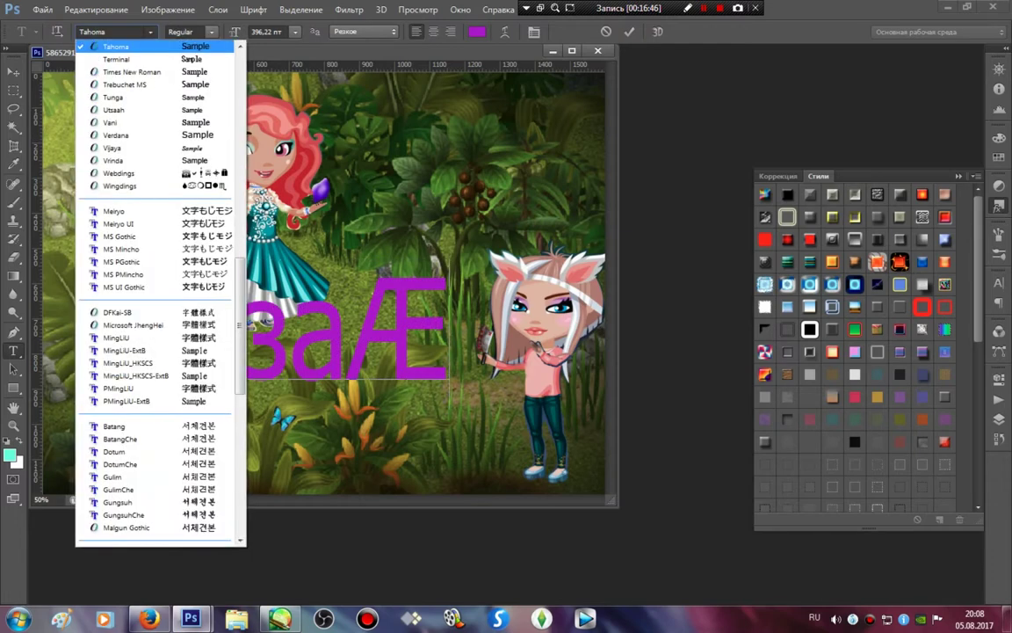
pyautogui.scroll(15, 154, 185)
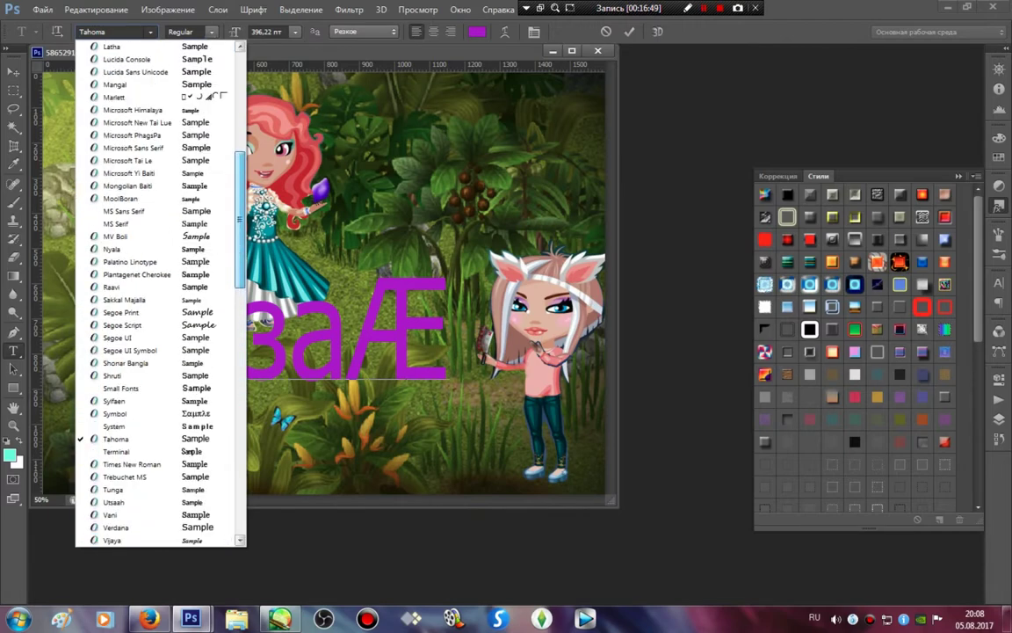
pyautogui.press('Up')
pyautogui.press('Up')
pyautogui.press('Up')
pyautogui.press('Up')
pyautogui.press('Up')
pyautogui.press('Up')
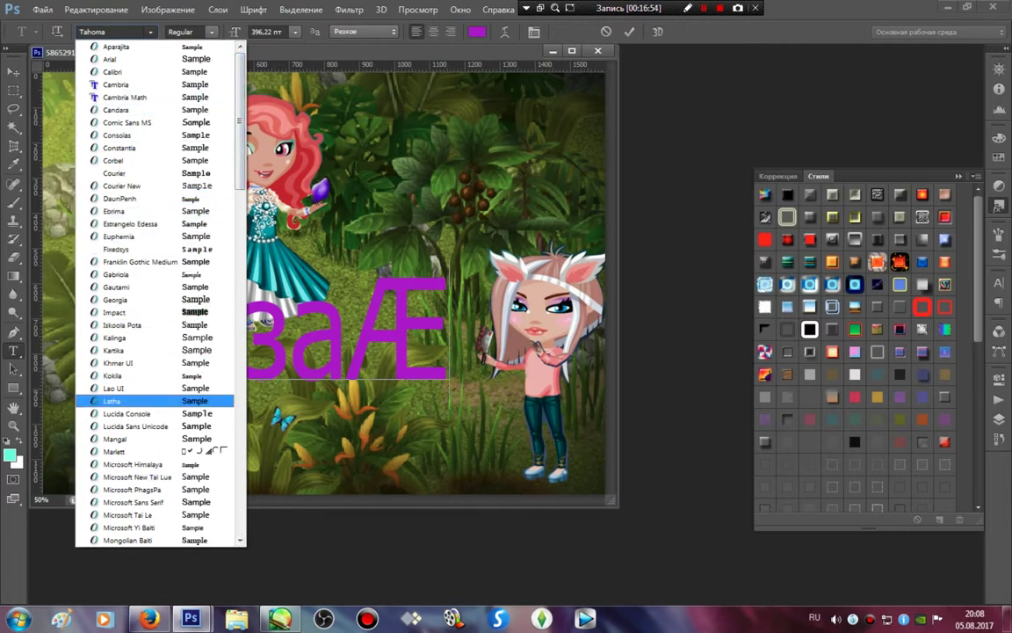
pyautogui.scroll(-8, 154, 401)
pyautogui.scroll(-5, 154, 350)
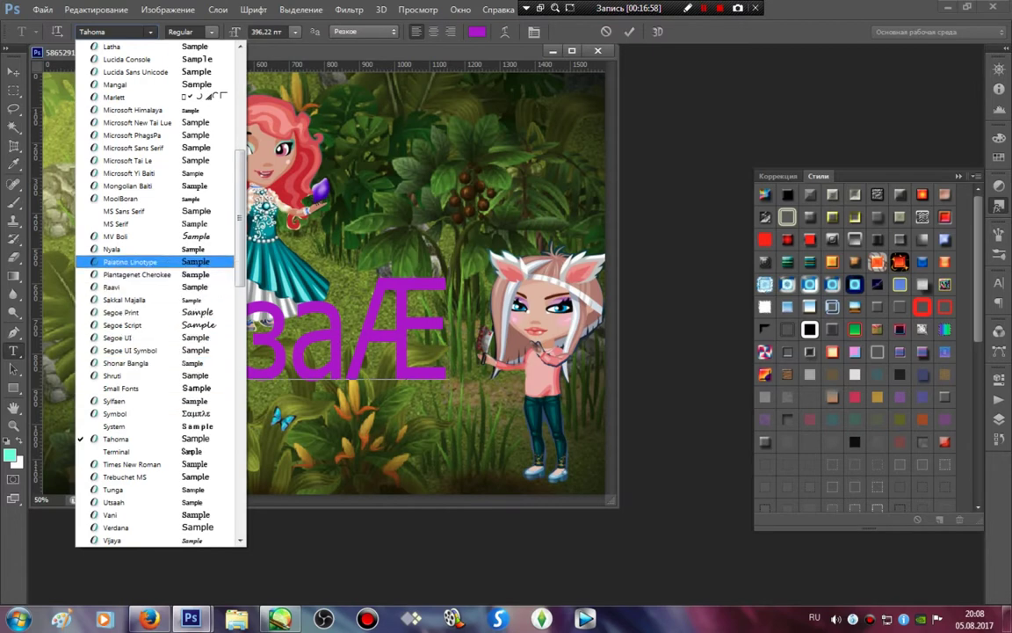
pyautogui.click(123, 236)
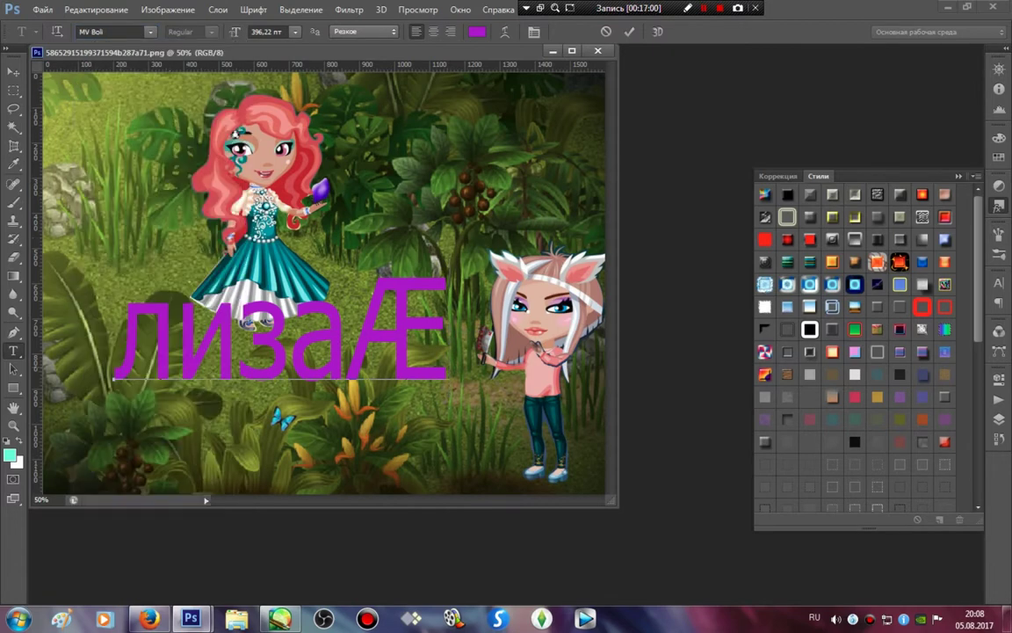
# Step: Shrink and tilt the purple name text to about 101.57 pt and place it just beside the red-haired avatar's arm
pyautogui.press('ctrl')
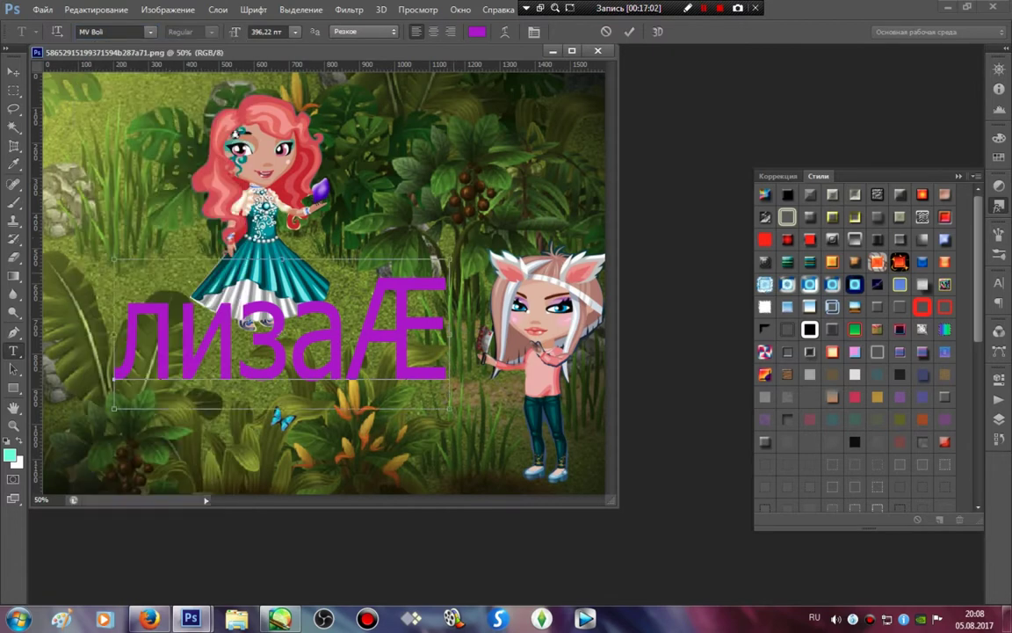
pyautogui.moveTo(450, 260); pyautogui.dragTo(386, 287)
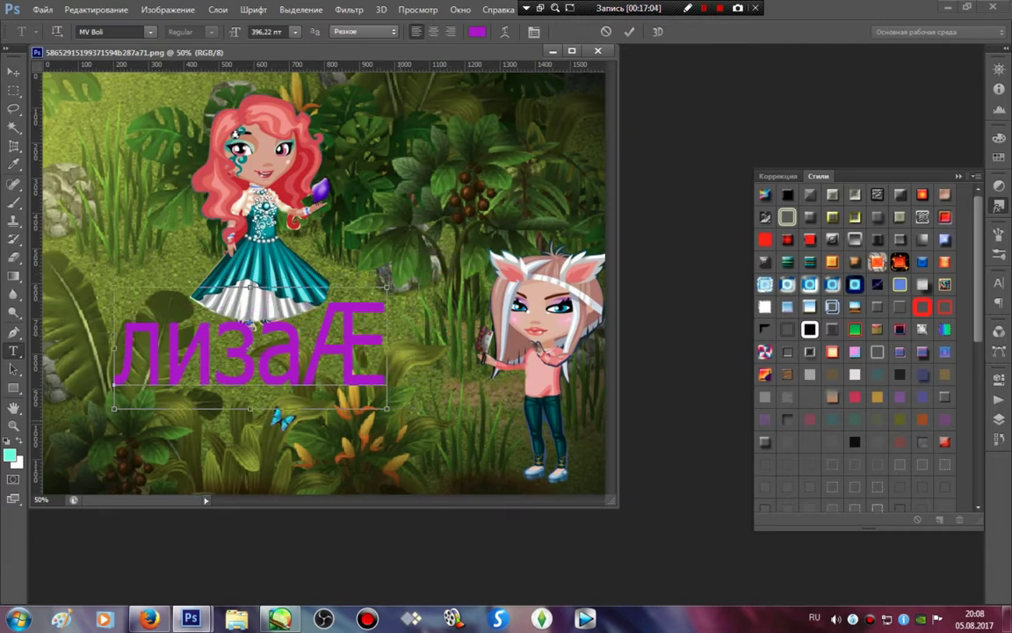
pyautogui.moveTo(395, 414); pyautogui.dragTo(409, 351)
pyautogui.moveTo(350, 237); pyautogui.dragTo(291, 323)
pyautogui.moveTo(230, 389)
pyautogui.mouseDown()
pyautogui.moveTo(253, 386)
pyautogui.moveTo(209, 395)
pyautogui.moveTo(229, 391)
pyautogui.mouseUp()
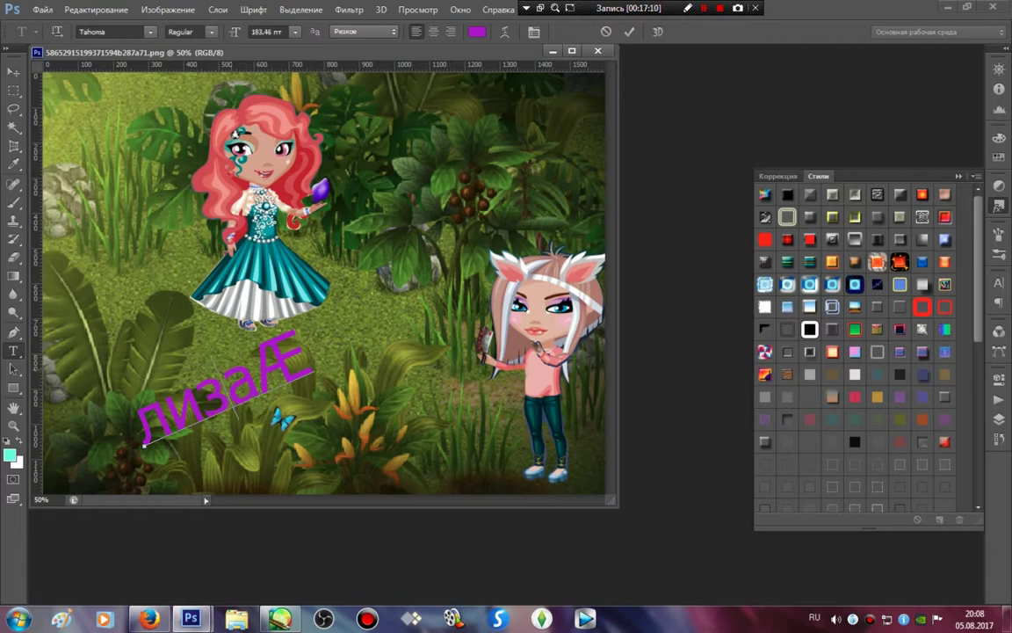
pyautogui.moveTo(290, 280); pyautogui.dragTo(430, 168)
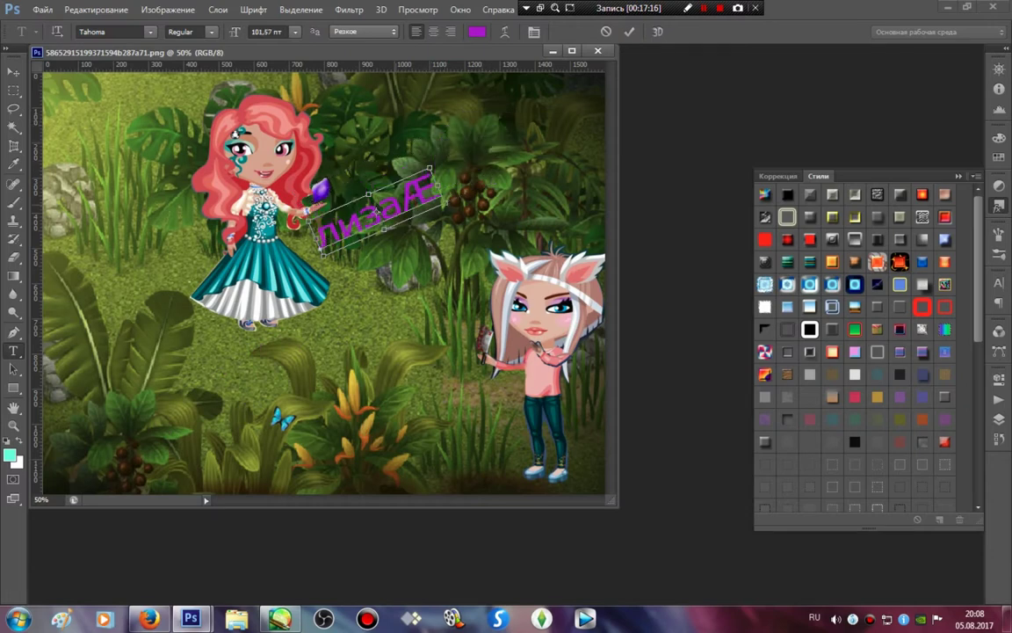
pyautogui.moveTo(373, 209); pyautogui.dragTo(147, 242)
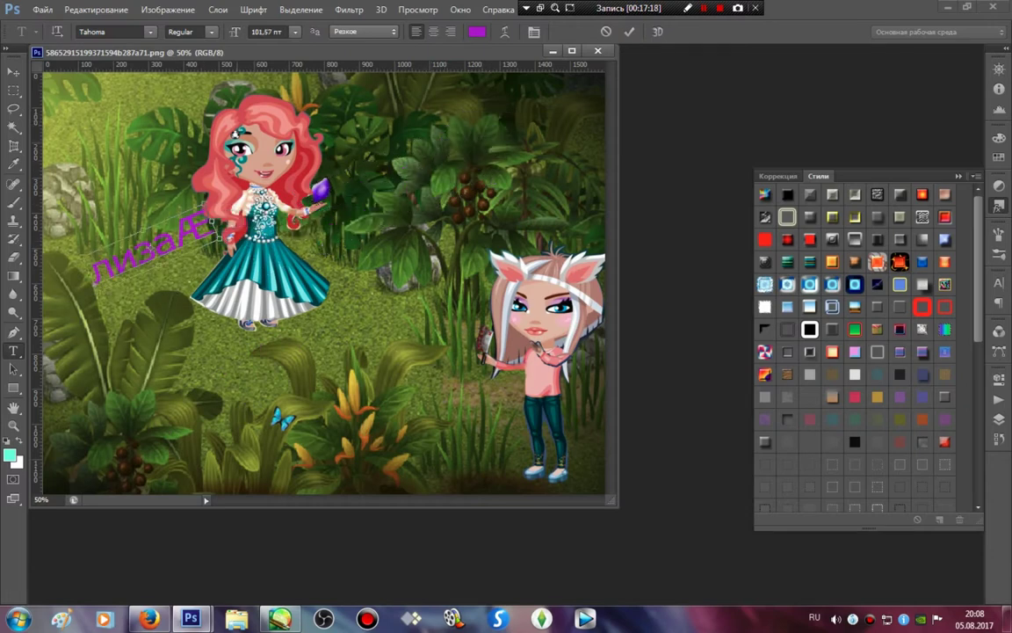
# Step: Try out several preset layer styles, including icy, glowing, outlined and metallic ones, on the red-haired avatar's name caption
pyautogui.click(899, 375)
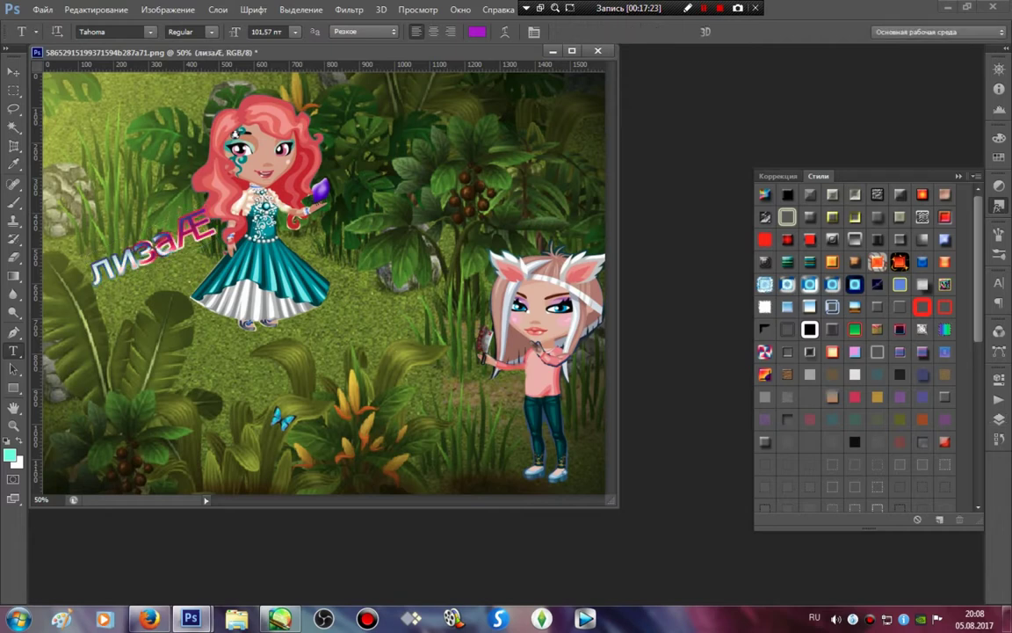
pyautogui.click(765, 284)
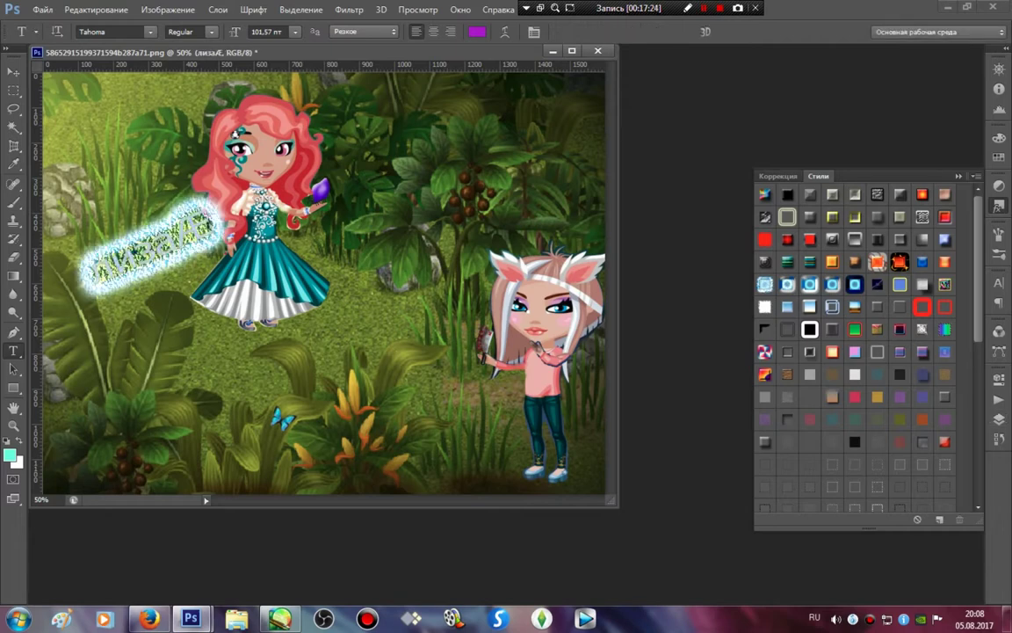
pyautogui.click(855, 285)
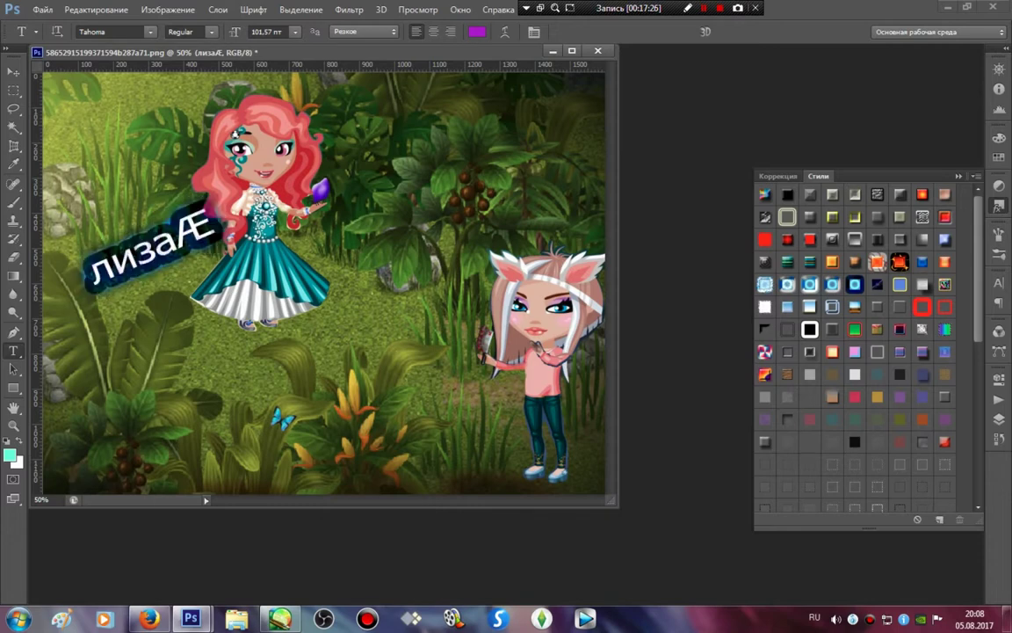
pyautogui.click(921, 285)
pyautogui.click(944, 284)
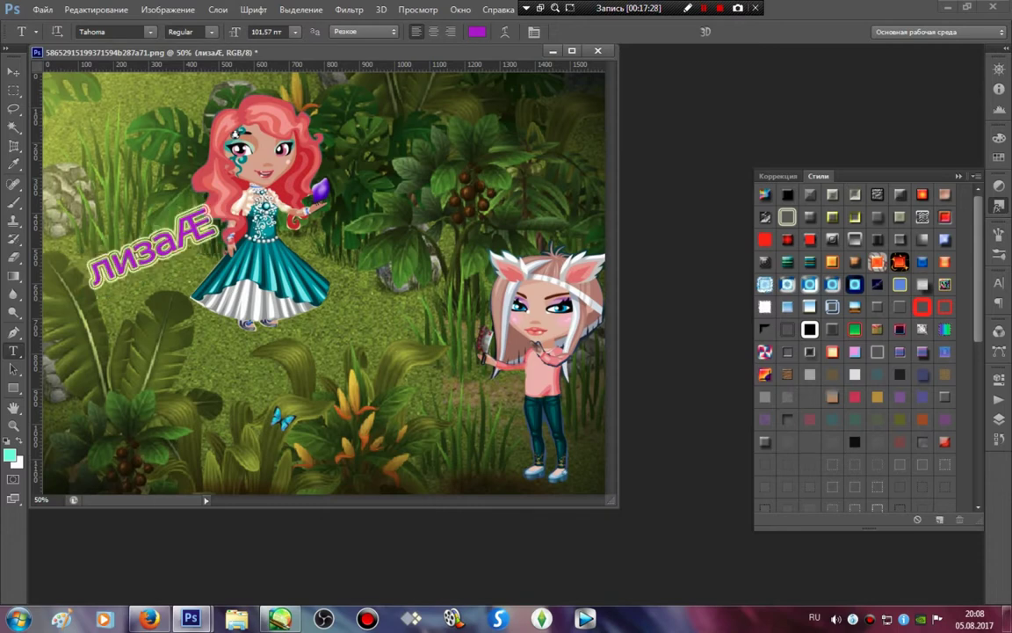
pyautogui.click(846, 468)
pyautogui.click(826, 465)
pyautogui.click(846, 468)
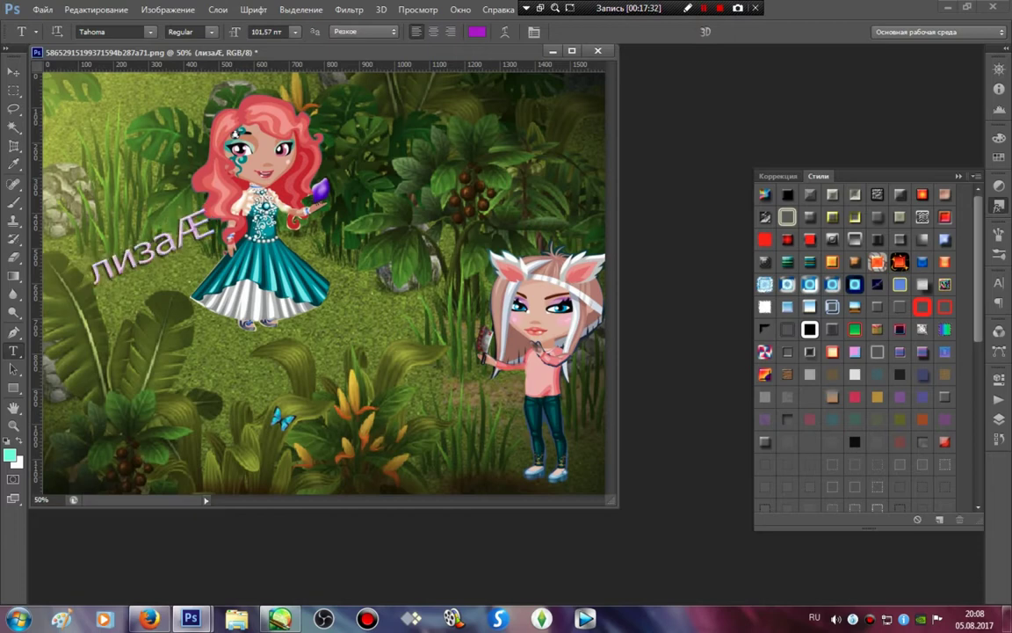
pyautogui.click(863, 467)
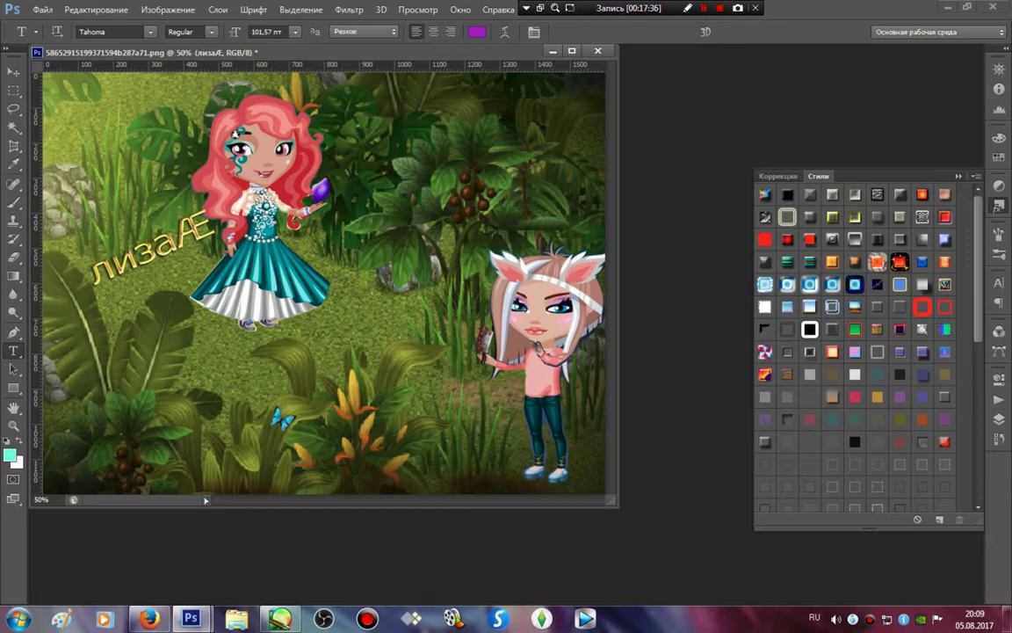
pyautogui.click(836, 468)
pyautogui.click(847, 467)
pyautogui.click(862, 468)
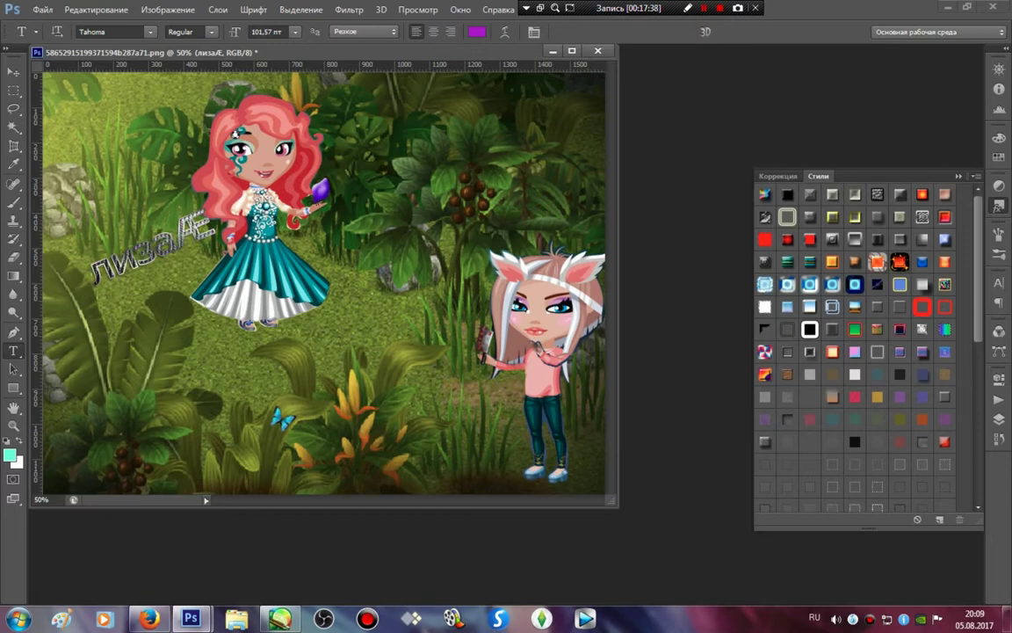
# Step: Apply the black preset style with glowing fiery edges to the red-haired avatar's name caption
pyautogui.click(765, 374)
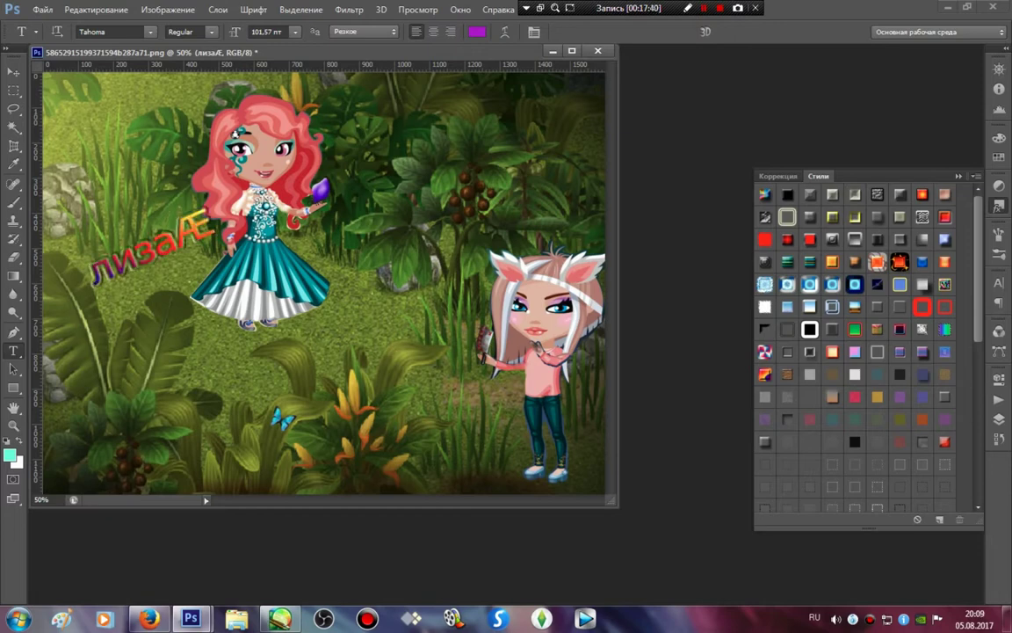
pyautogui.click(877, 262)
pyautogui.click(900, 261)
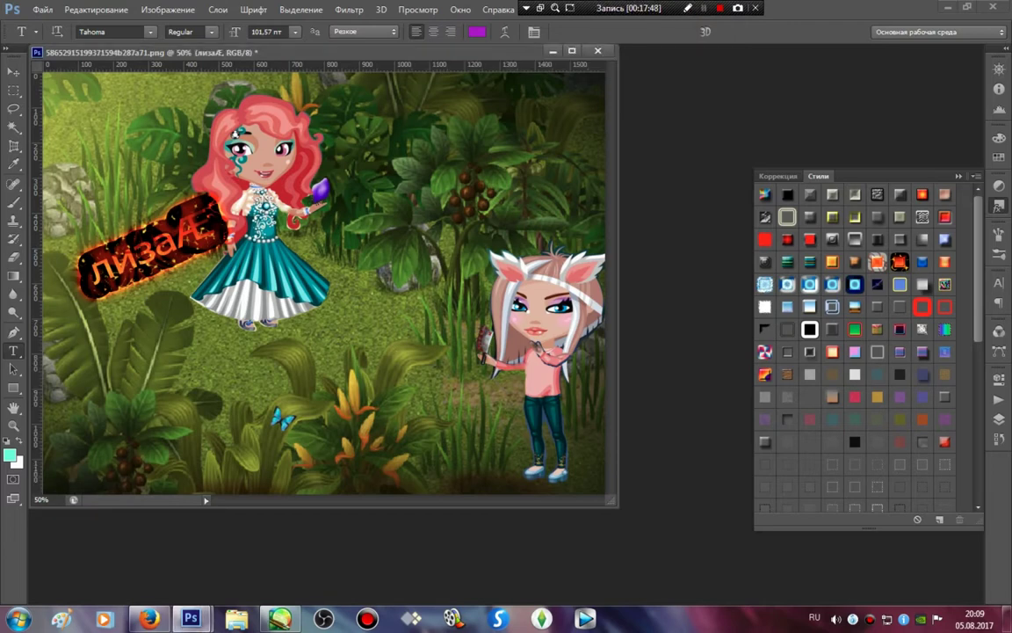
# Step: Change the text color of the red-haired avatar's name caption to pale cream
pyautogui.click(476, 31)
pyautogui.click(234, 132)
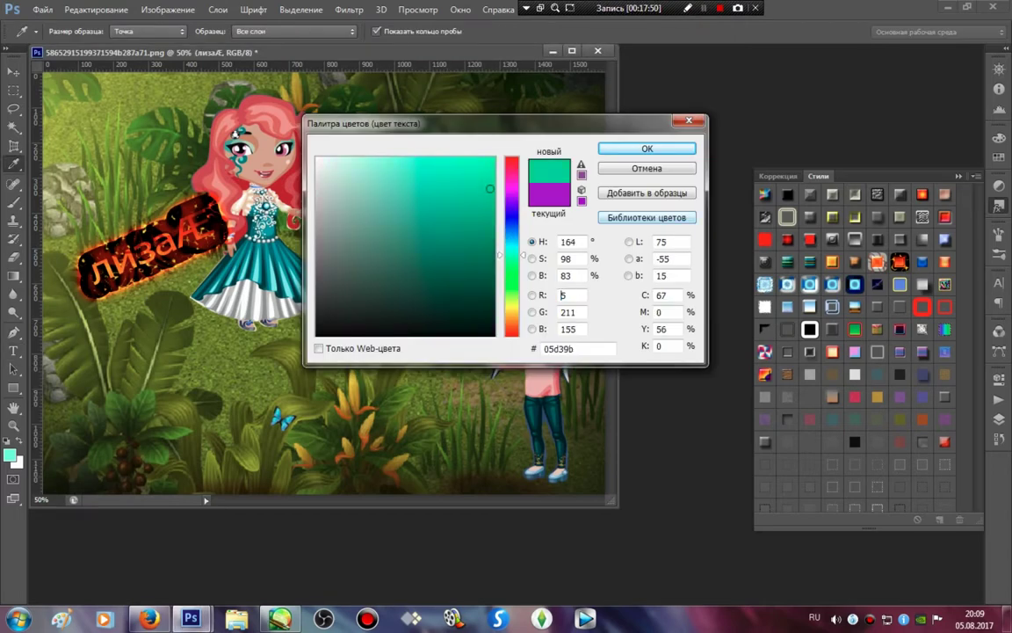
pyautogui.moveTo(373, 162); pyautogui.dragTo(337, 158)
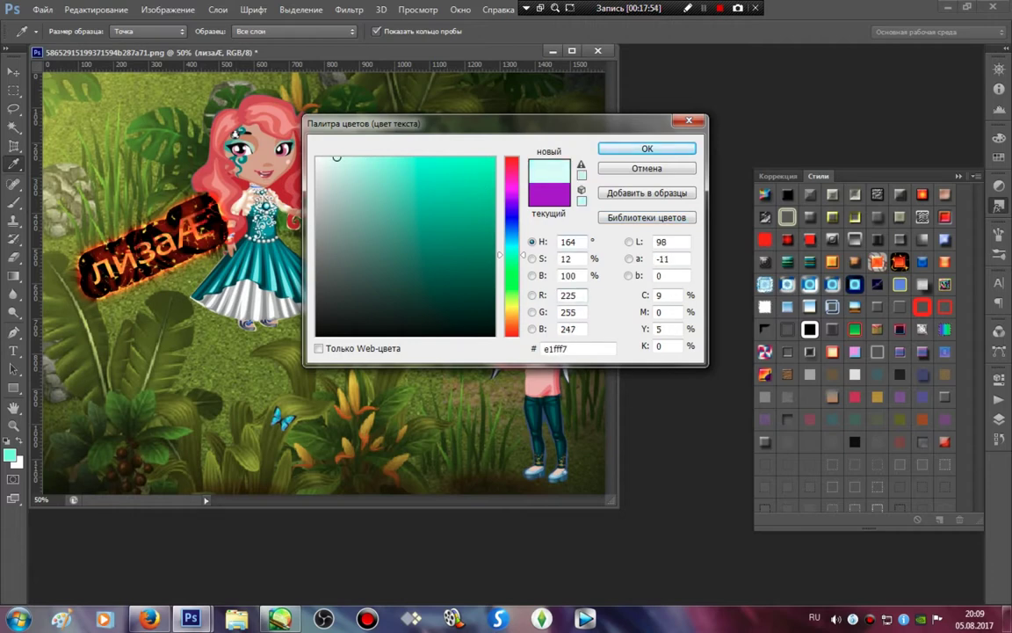
pyautogui.click(507, 313)
pyautogui.press('Return')
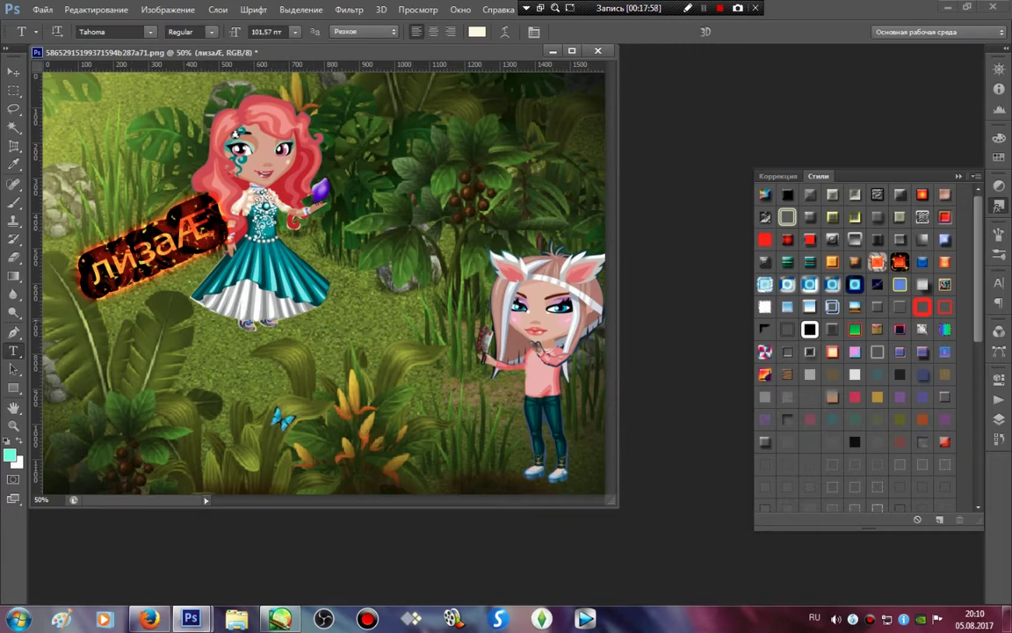
# Step: Add the white-haired avatar's name as a new text over the lower jungle plants, enlarging it to about 343.5 pt with a slight slant
pyautogui.click(427, 437)
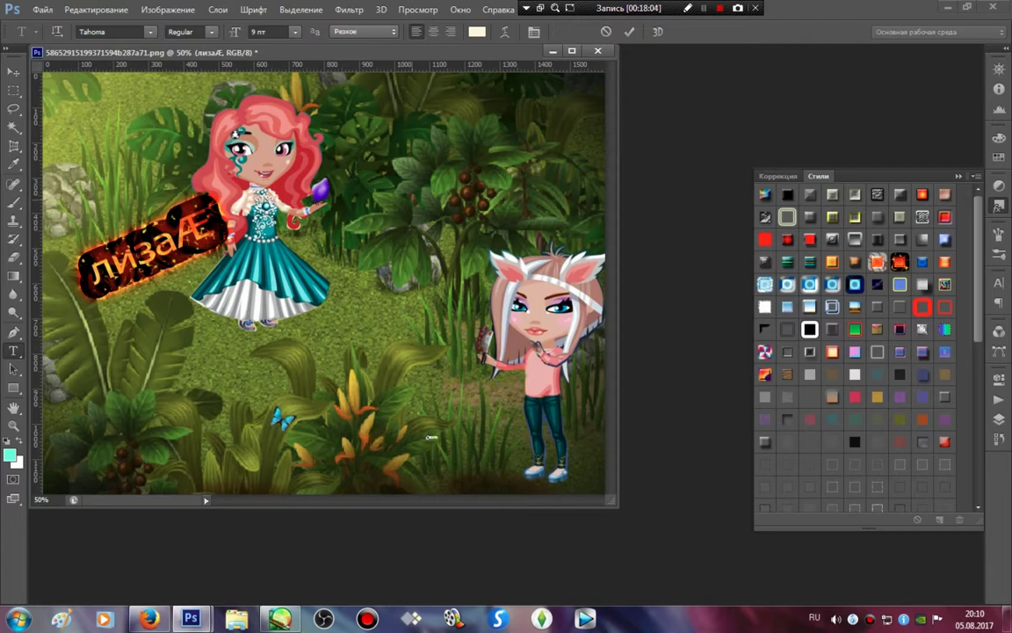
pyautogui.hotkey('ctrl', 'a')
pyautogui.moveTo(445, 432); pyautogui.dragTo(585, 320)
pyautogui.moveTo(427, 437); pyautogui.dragTo(316, 460)
pyautogui.moveTo(450, 320)
pyautogui.mouseDown()
pyautogui.moveTo(374, 352)
pyautogui.moveTo(407, 361)
pyautogui.moveTo(364, 356)
pyautogui.moveTo(454, 340)
pyautogui.mouseUp()
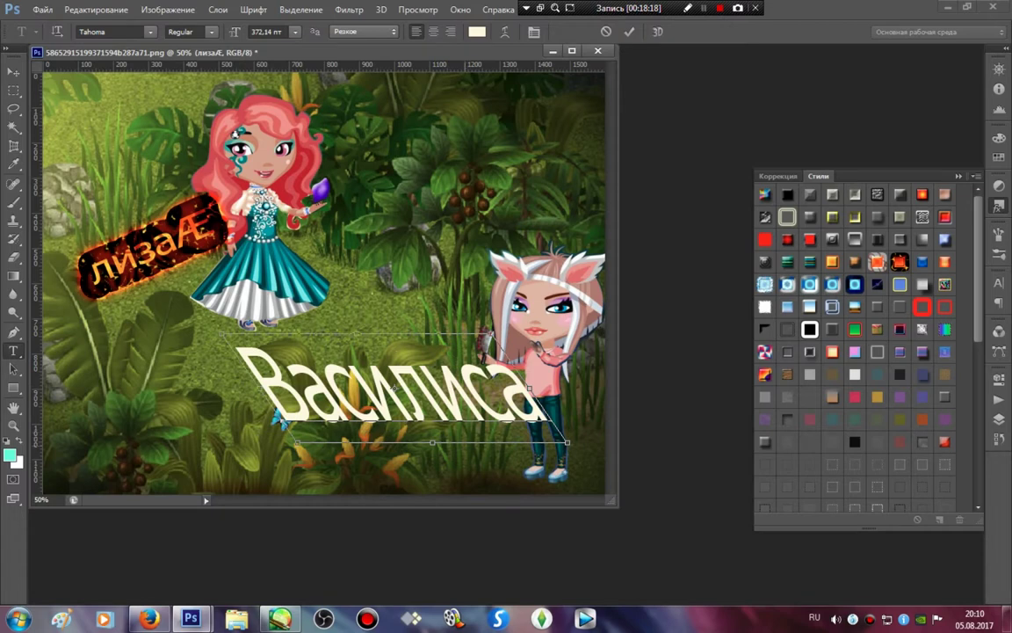
pyautogui.moveTo(432, 442); pyautogui.dragTo(325, 458)
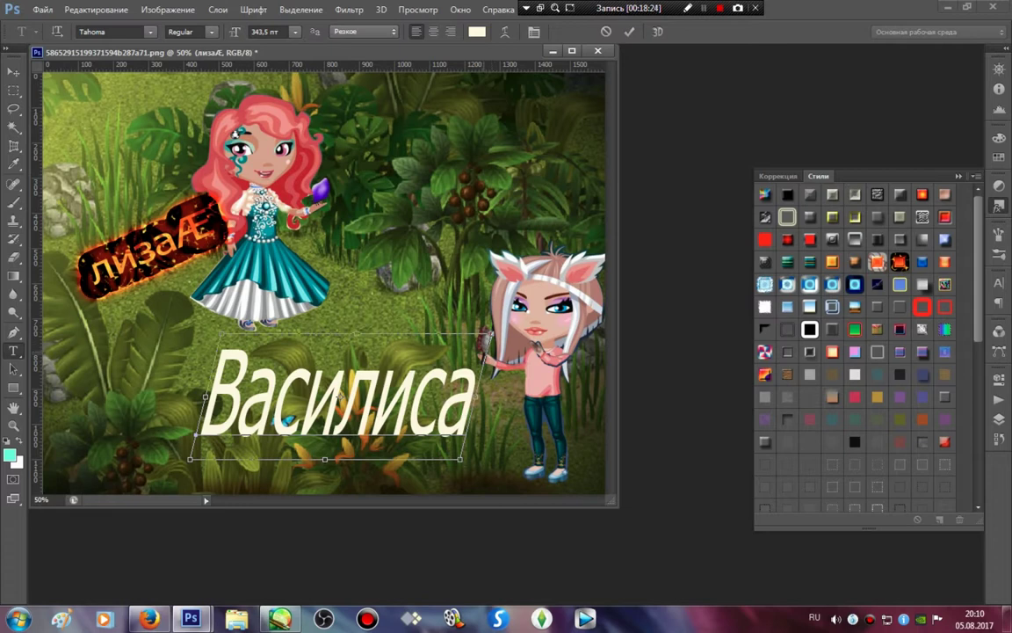
# Step: Reduce the second name to about 152.52 pt, tilt it downward and place it beside the white-haired avatar's legs
pyautogui.moveTo(491, 334); pyautogui.dragTo(413, 404)
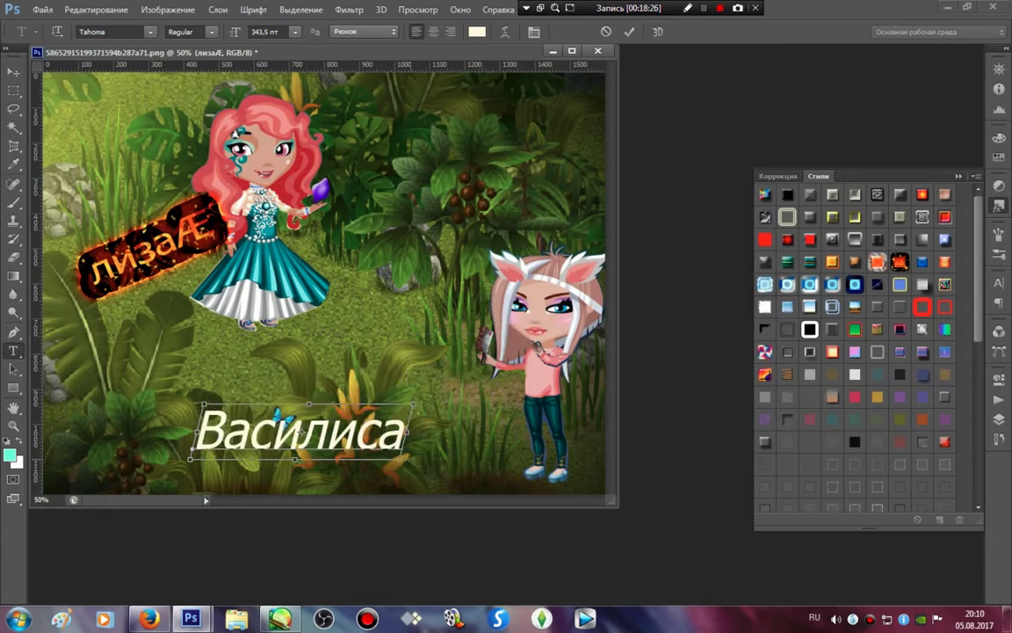
pyautogui.moveTo(413, 472); pyautogui.dragTo(380, 492)
pyautogui.moveTo(340, 452); pyautogui.dragTo(455, 418)
pyautogui.moveTo(466, 371); pyautogui.dragTo(465, 371)
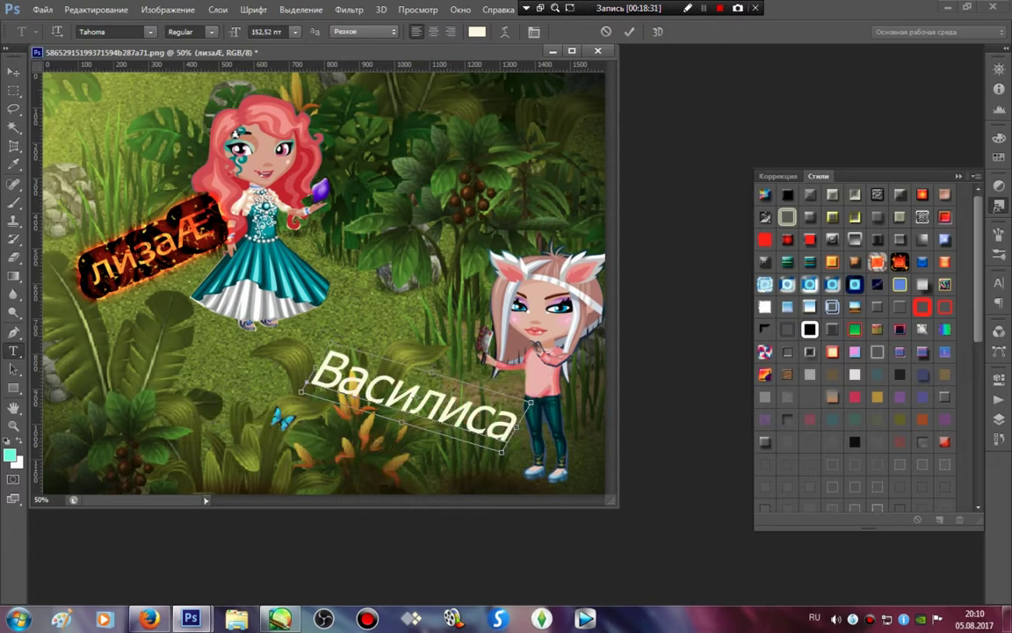
pyautogui.press('Return')
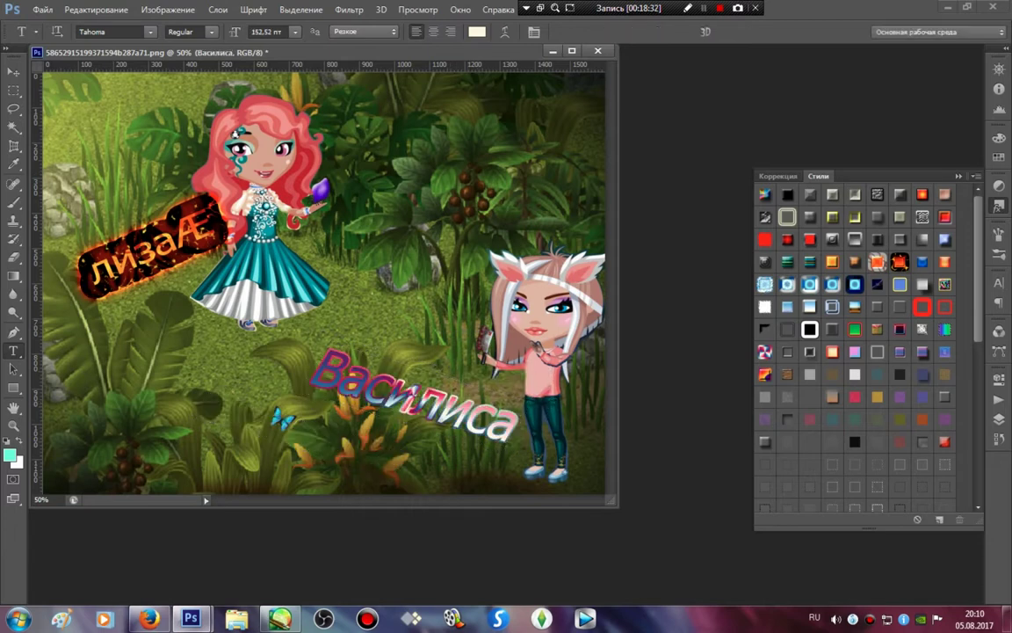
# Step: Try out several preset layer styles, including Изморозь, rainbow, fiery and patterned ones, on the white-haired avatar's name caption
pyautogui.click(923, 330)
pyautogui.click(945, 329)
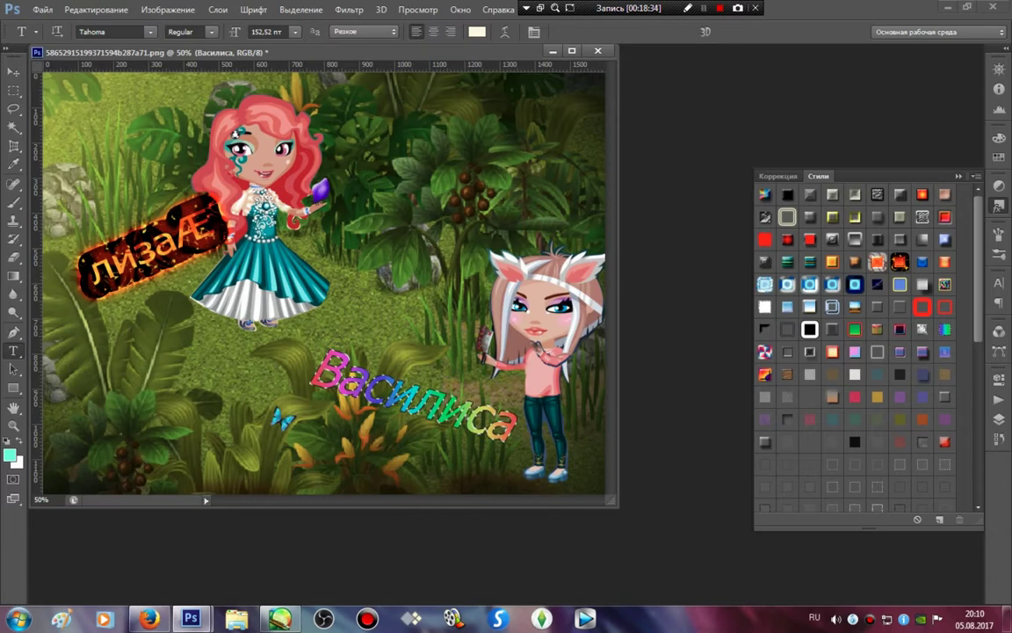
pyautogui.click(766, 284)
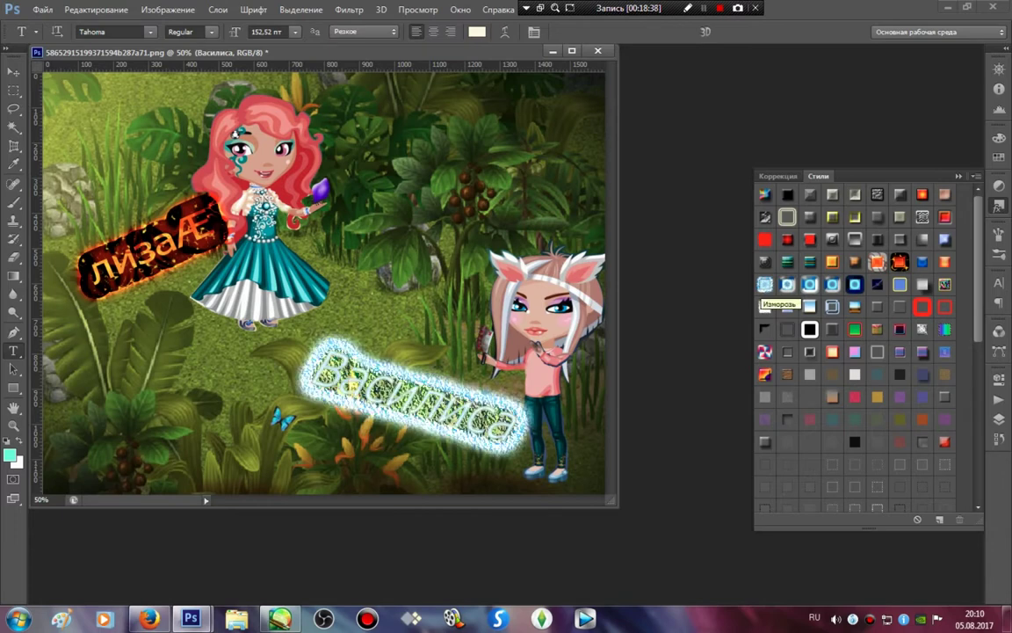
pyautogui.click(877, 263)
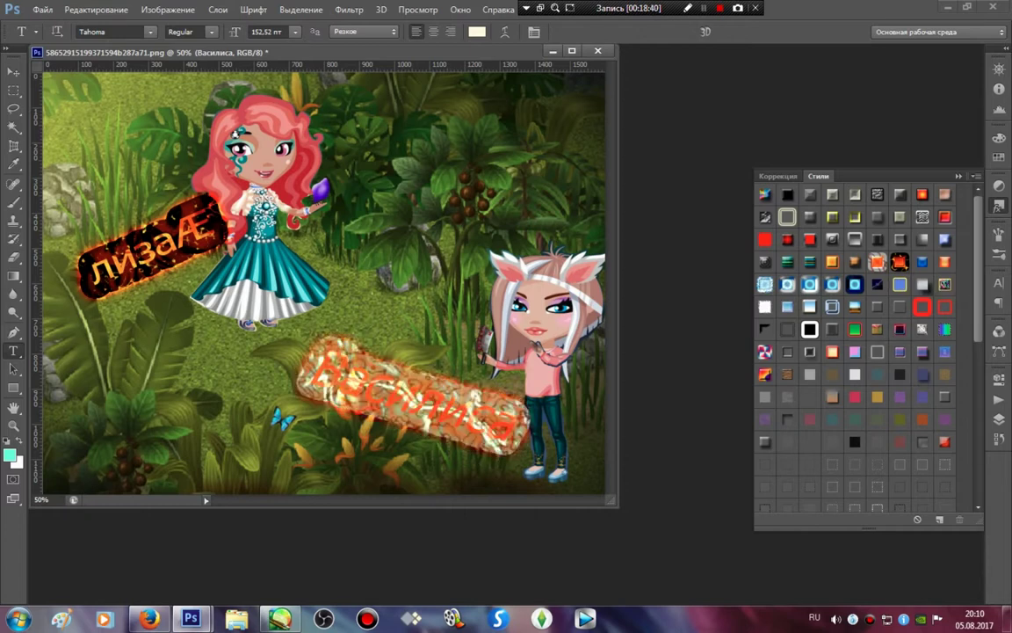
pyautogui.click(833, 284)
pyautogui.click(855, 284)
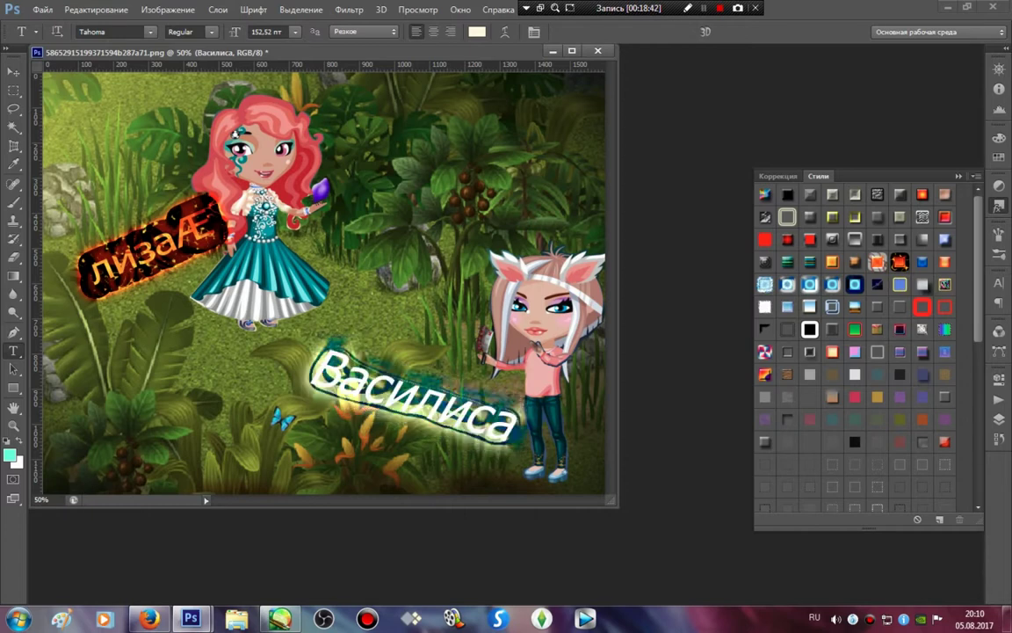
pyautogui.click(855, 464)
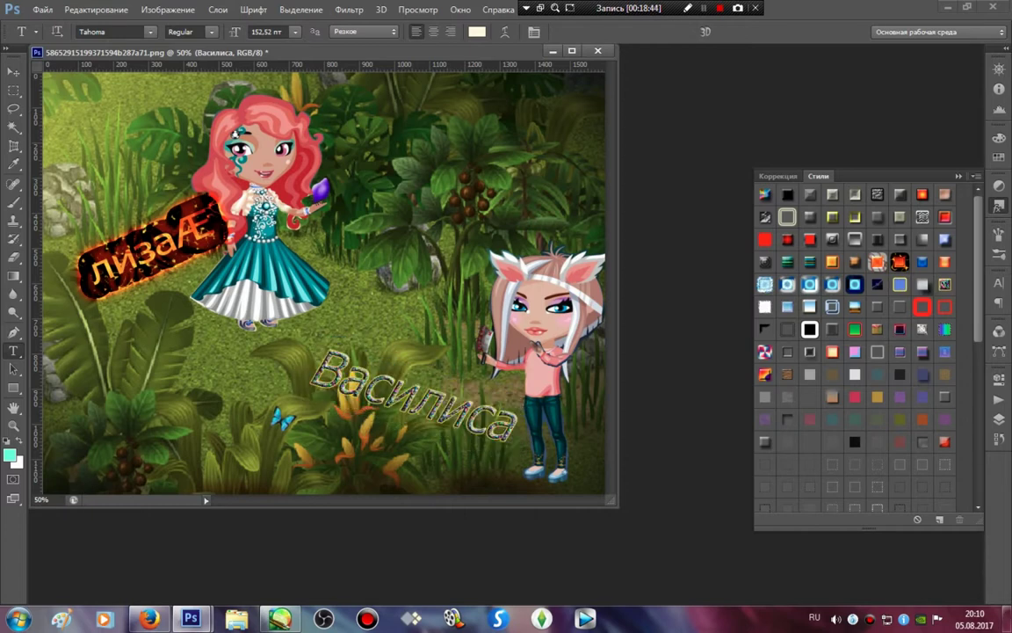
pyautogui.scroll(-10, 856, 352)
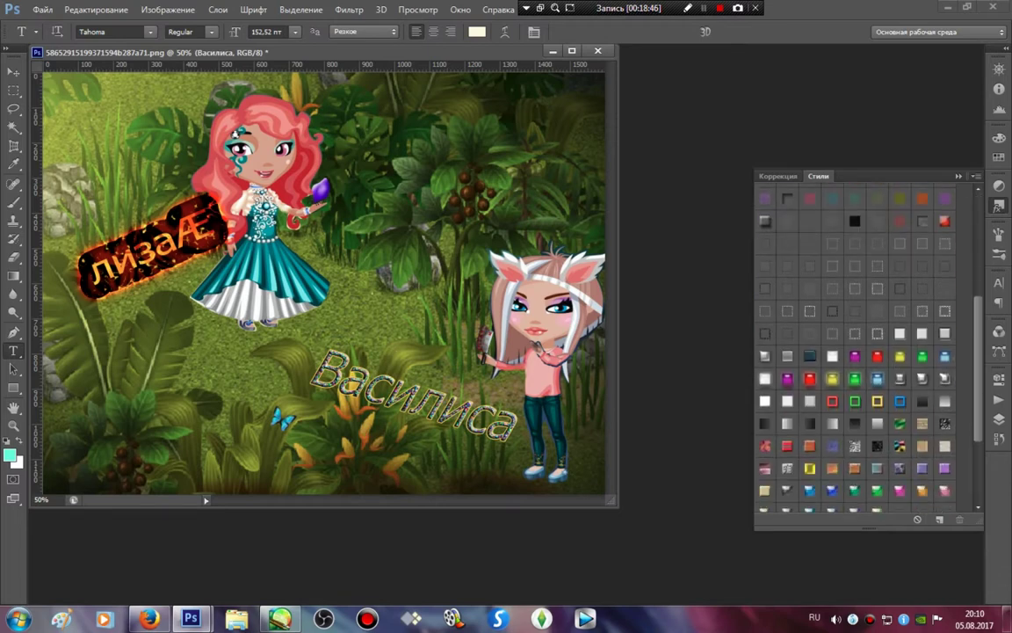
pyautogui.click(832, 404)
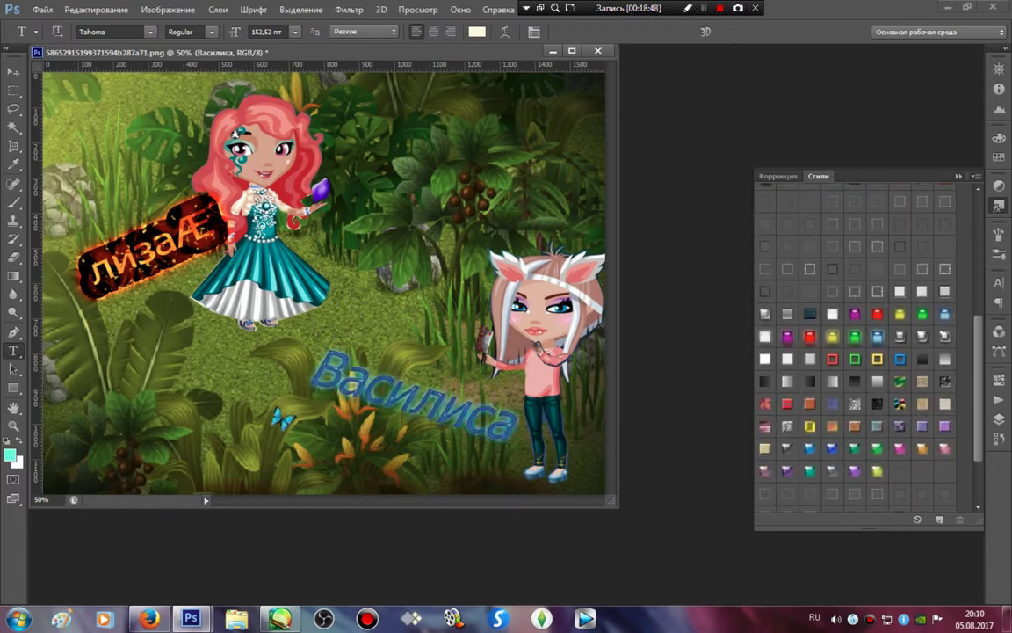
pyautogui.click(900, 404)
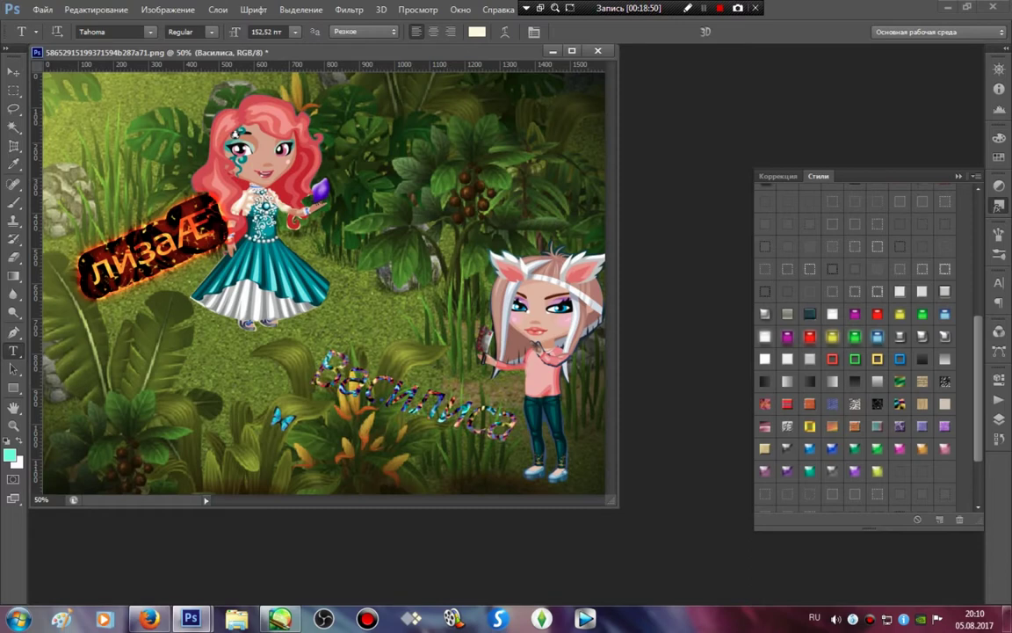
# Step: Compare a few more preset styles on the second name and apply the purple-blue to pink-white one
pyautogui.click(765, 426)
pyautogui.scroll(10, 856, 351)
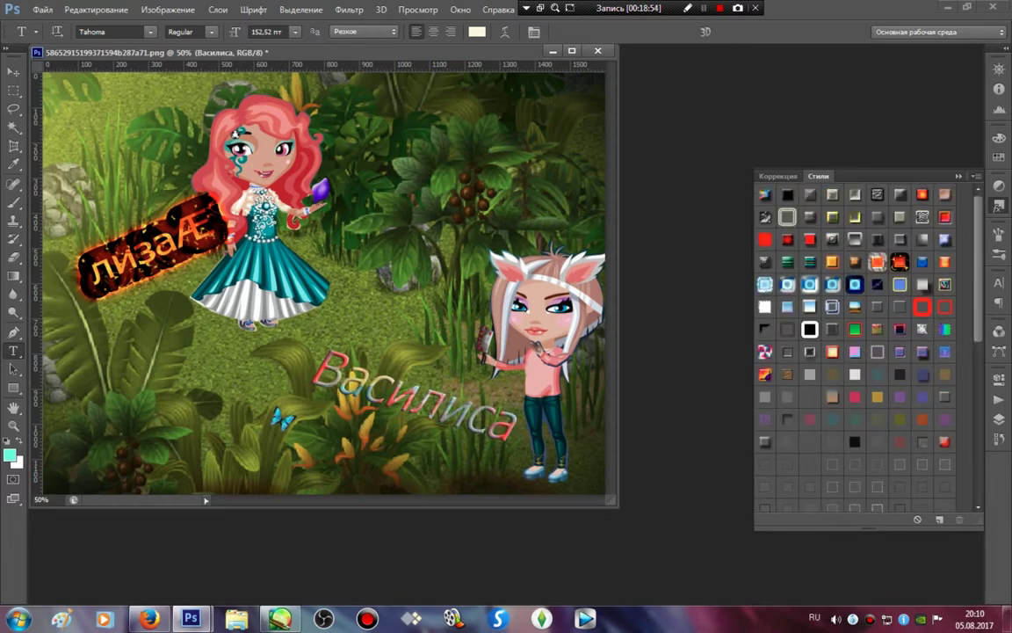
pyautogui.click(765, 374)
pyautogui.click(765, 352)
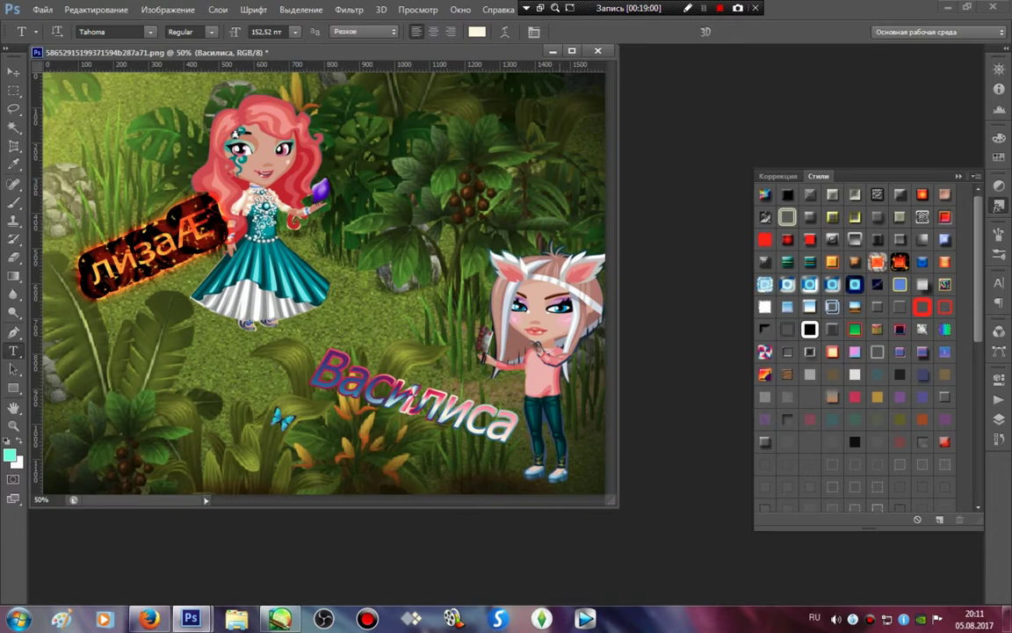
# Step: Display the captioned collage in full-screen view with the panels hidden
pyautogui.press('f')
pyautogui.press('f')
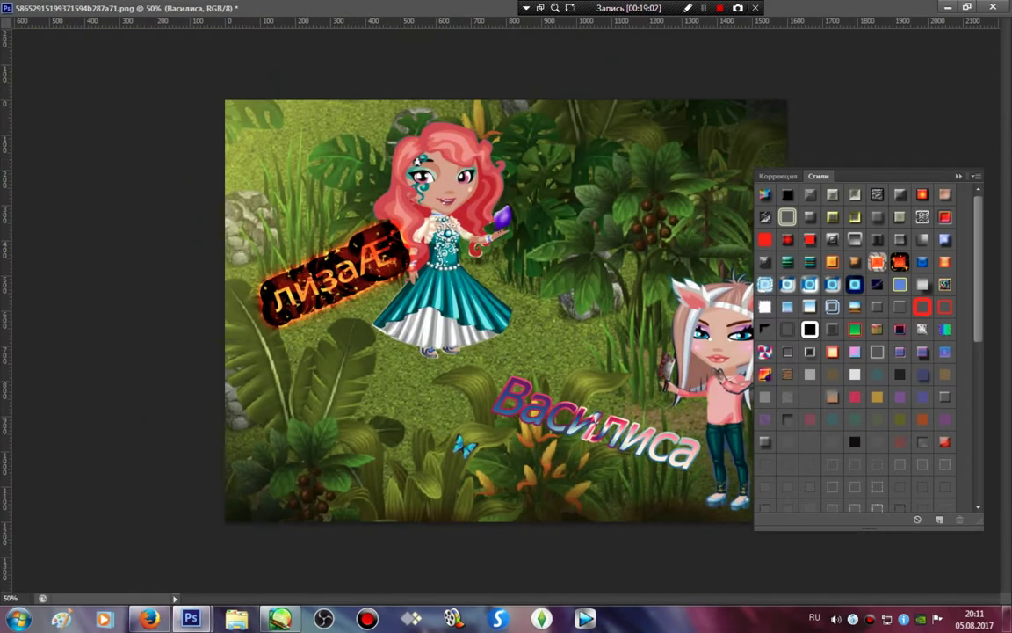
pyautogui.press('Tab')
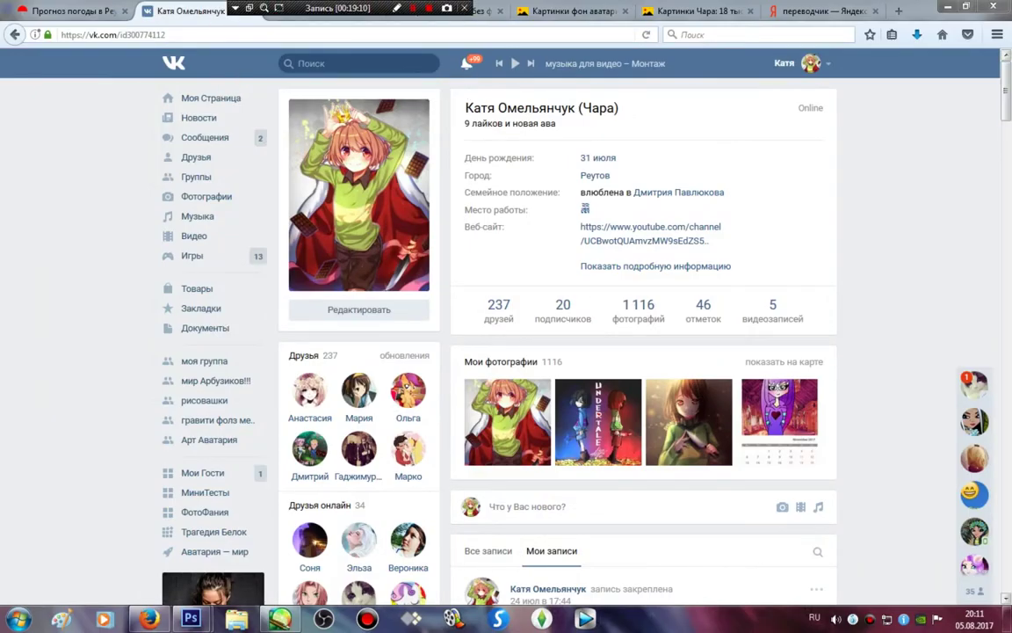
pyautogui.scroll(-3, 782, 278)
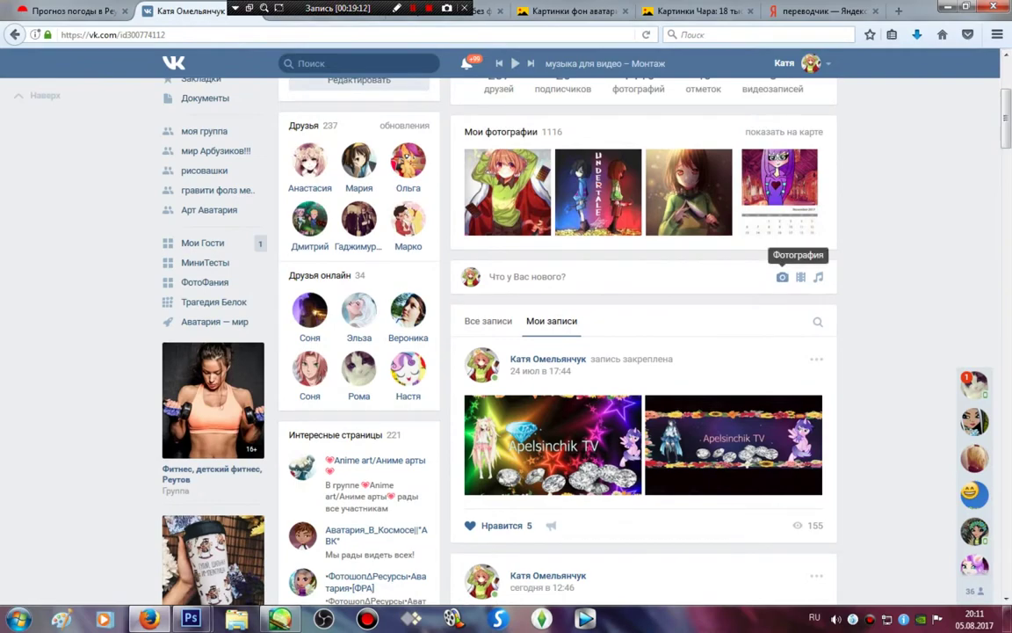
pyautogui.click(782, 277)
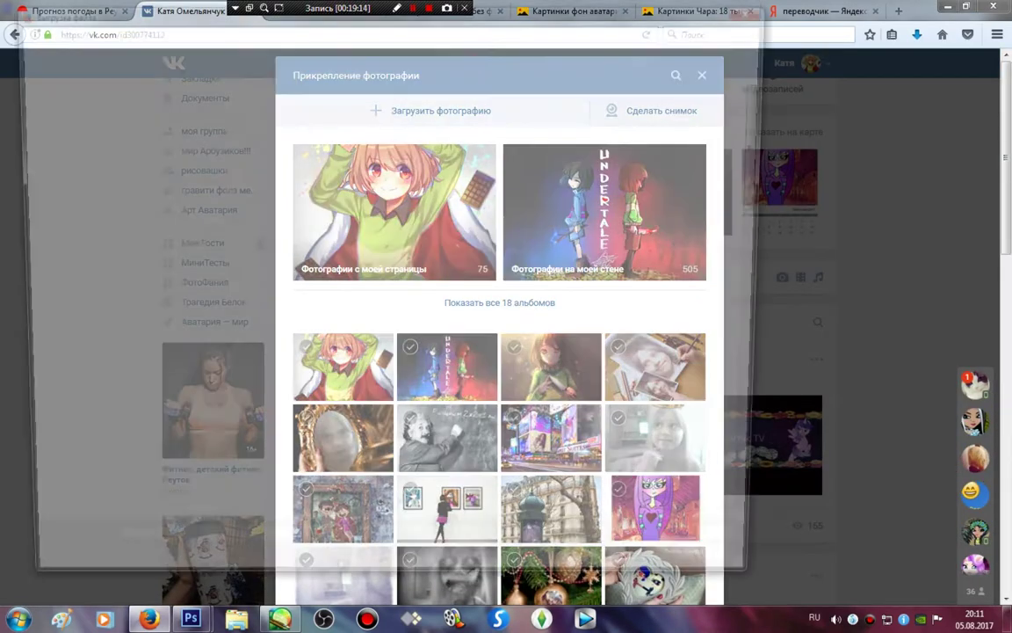
pyautogui.scroll(-10, 637, 123)
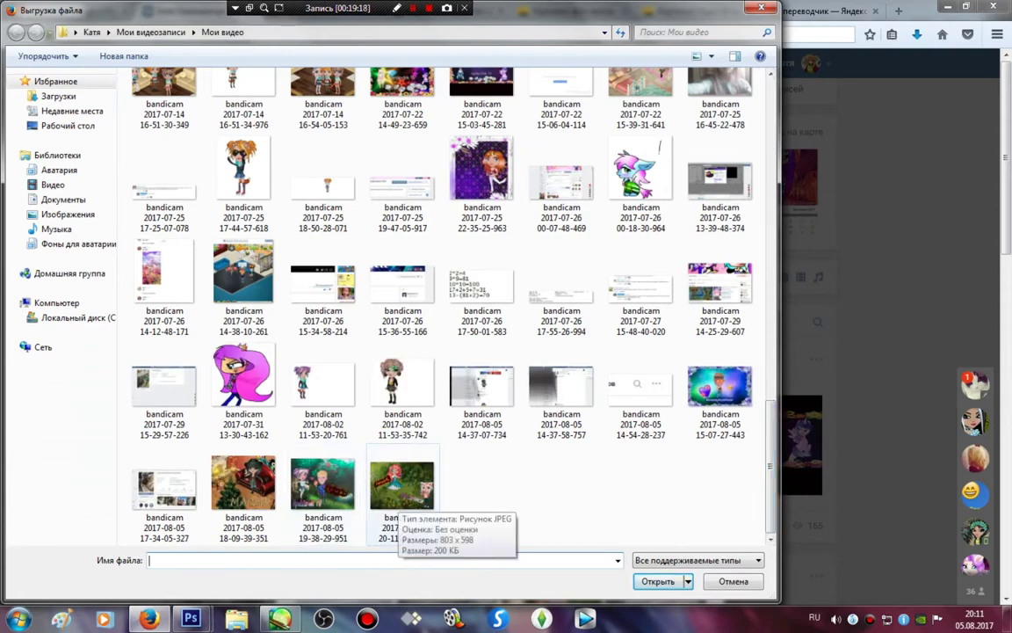
pyautogui.moveTo(465, 503); pyautogui.dragTo(189, 466)
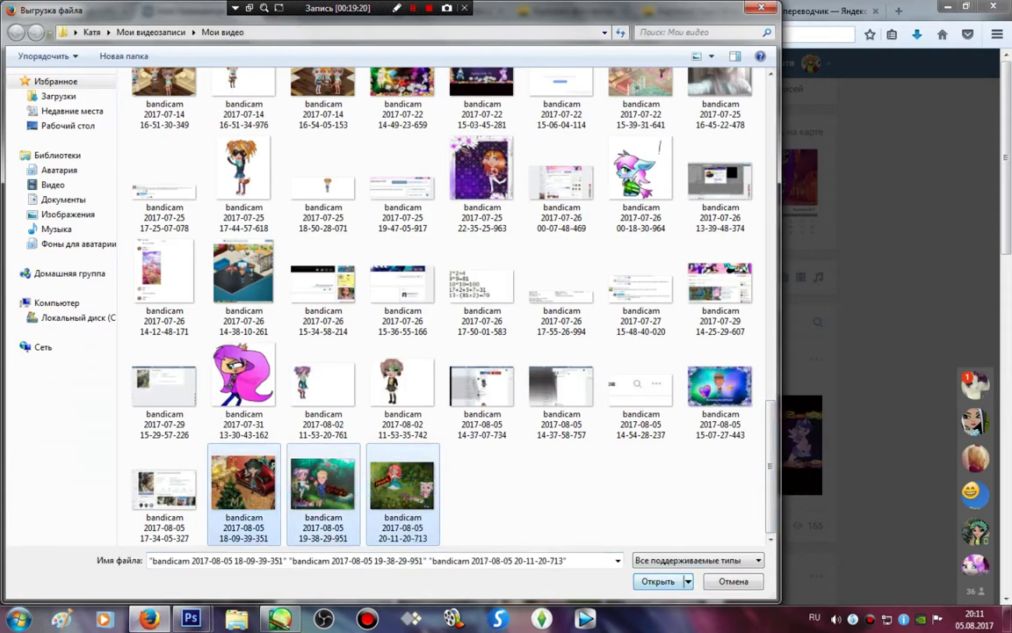
pyautogui.click(657, 581)
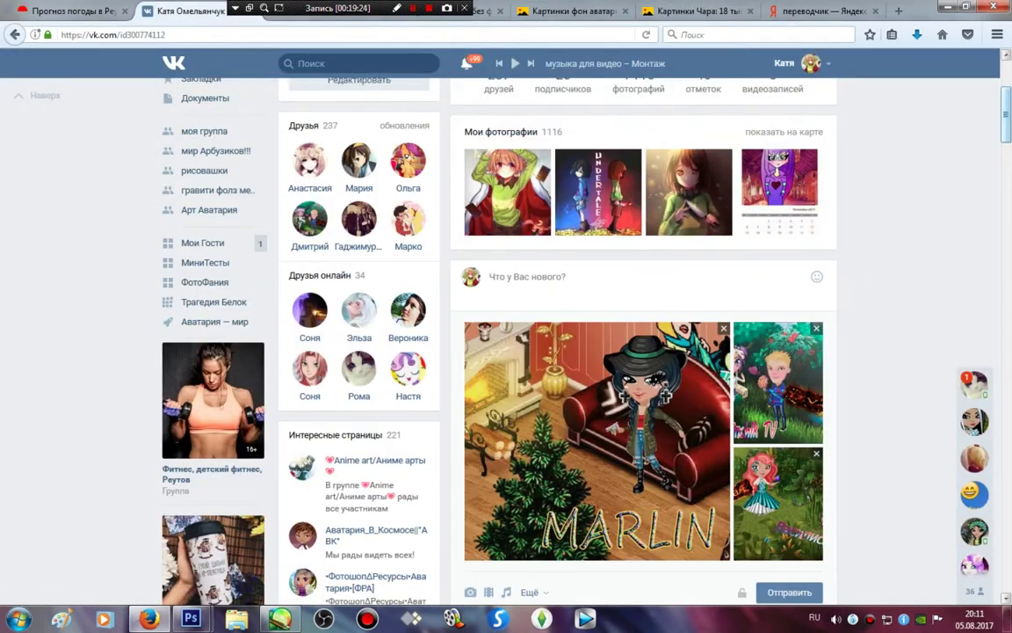
pyautogui.scroll(-1, 643, 395)
pyautogui.click(470, 503)
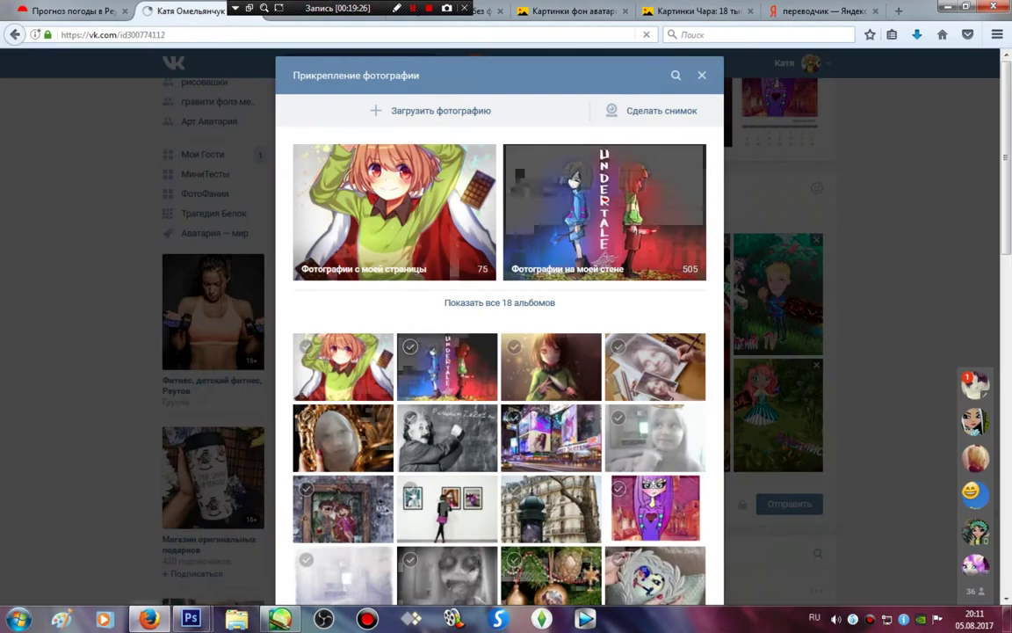
pyautogui.click(440, 111)
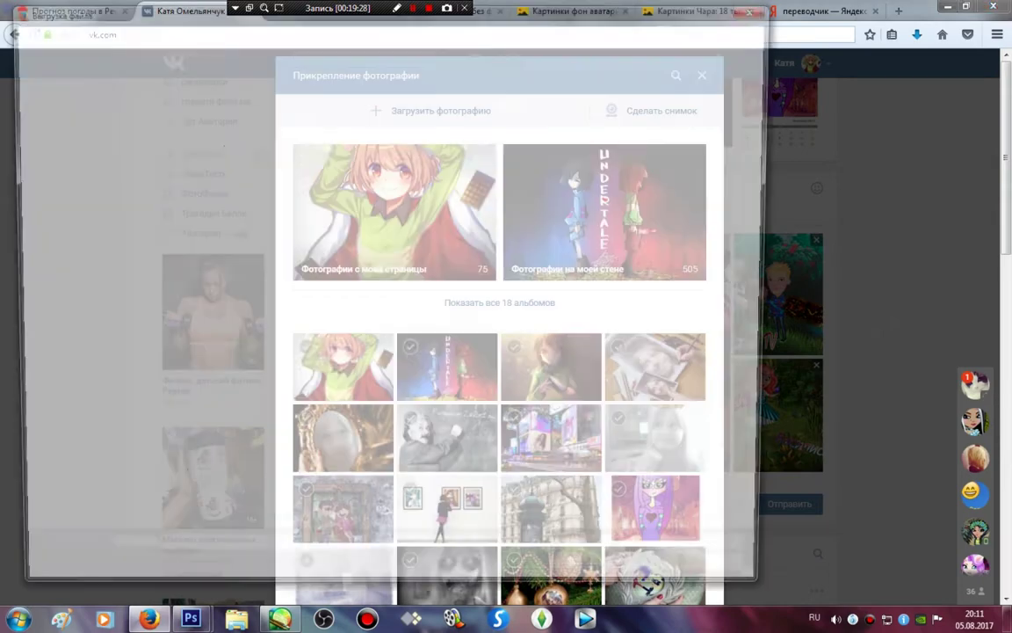
pyautogui.scroll(-1, 658, 98)
pyautogui.moveTo(770, 166); pyautogui.dragTo(770, 467)
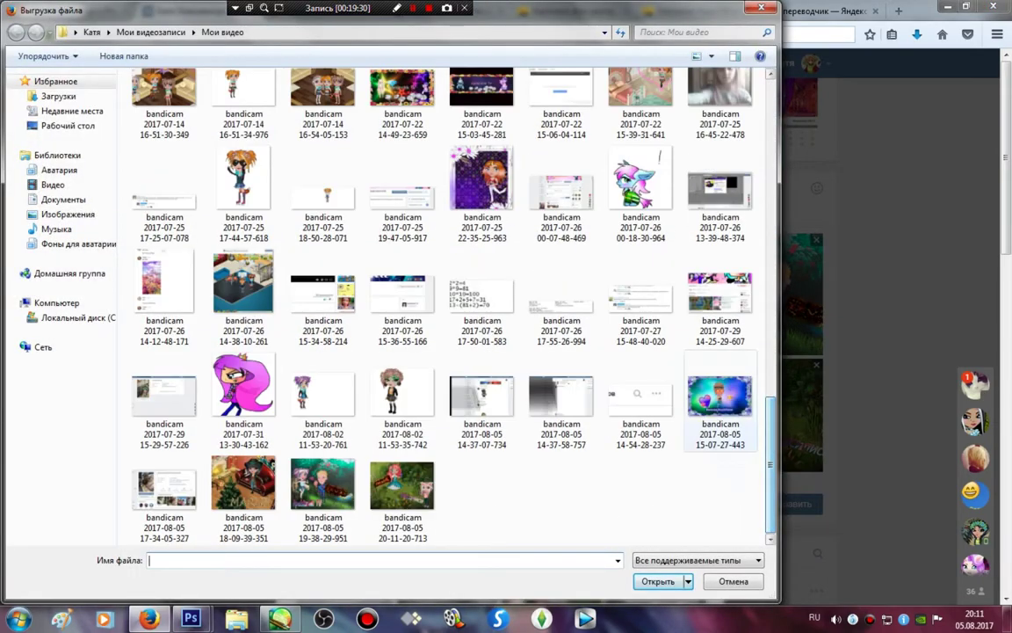
pyautogui.doubleClick(721, 397)
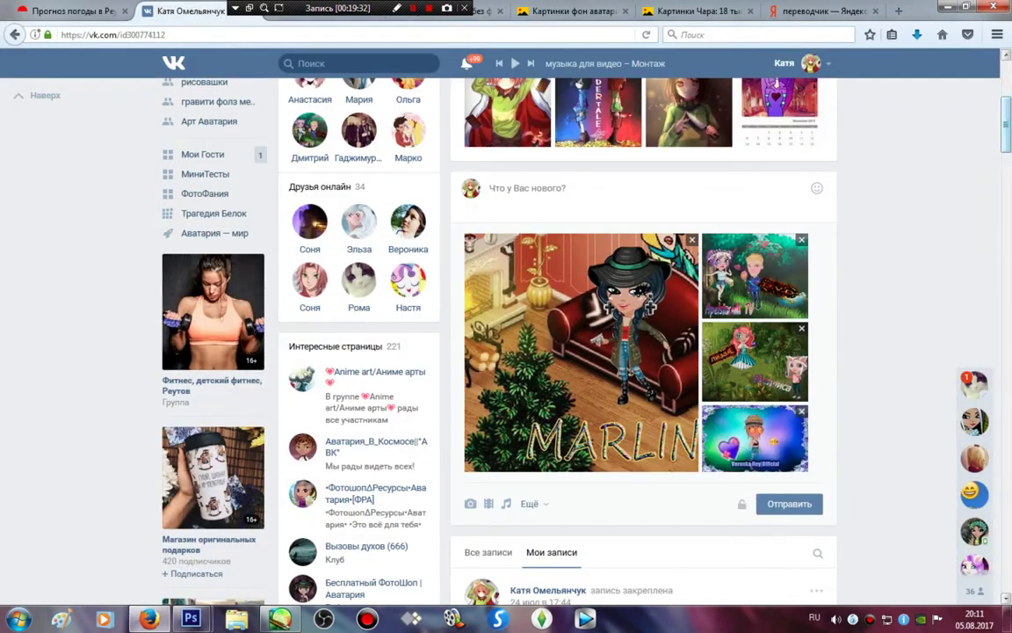
pyautogui.click(789, 503)
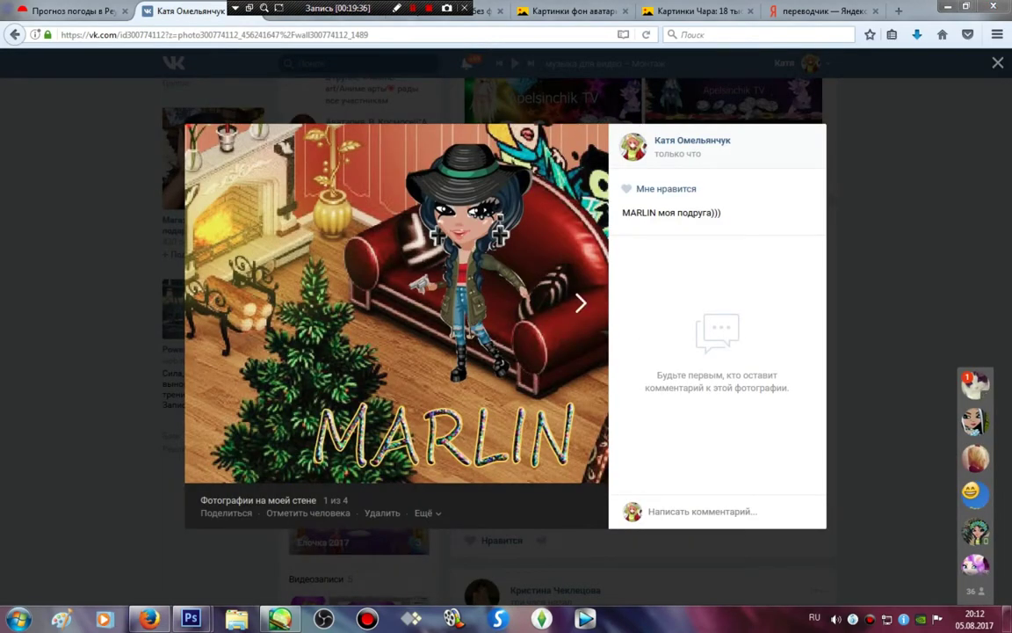
# Step: Give the post's second photo, the swing collage, the description "Apelsinchik TV и D.V.D пара))"
pyautogui.click(580, 304)
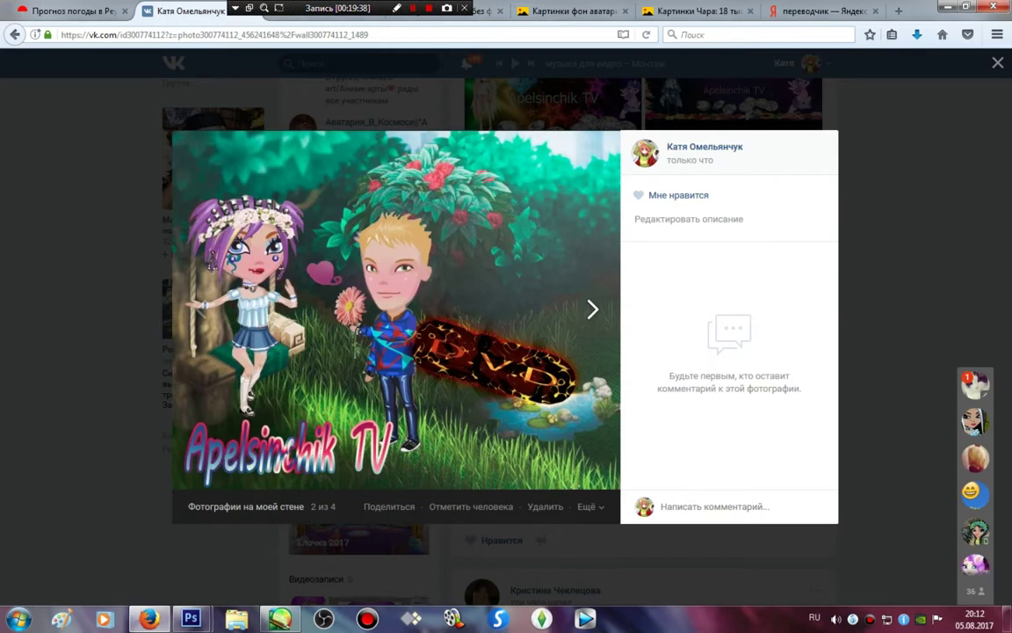
pyautogui.click(689, 219)
pyautogui.hotkey('alt', 'shift')
pyautogui.write('A')
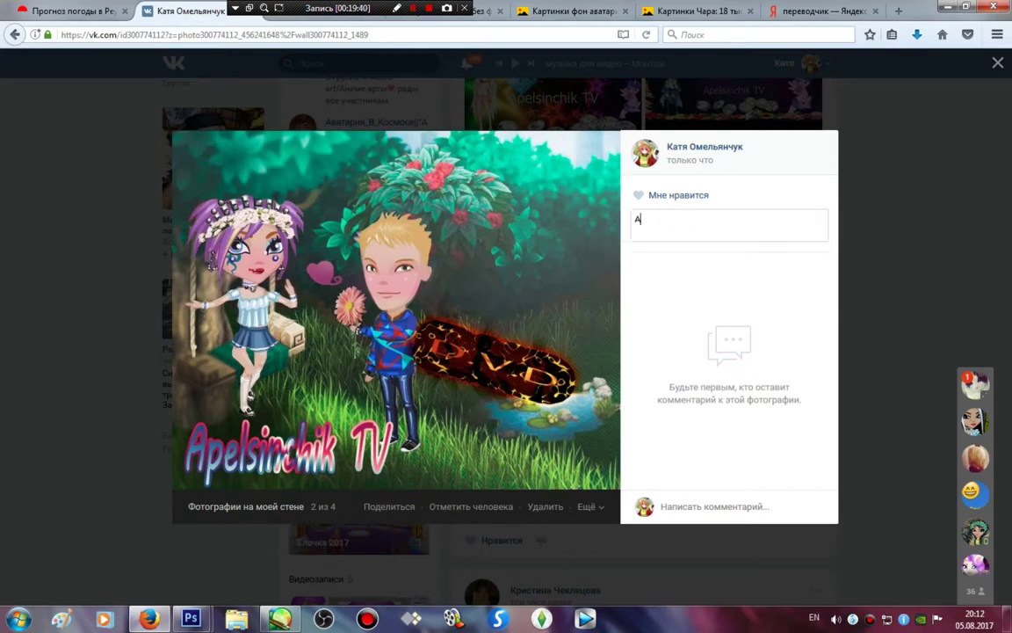
pyautogui.write('pelsinchik N')
pyautogui.press('BackSpace')
pyautogui.write('TV и')
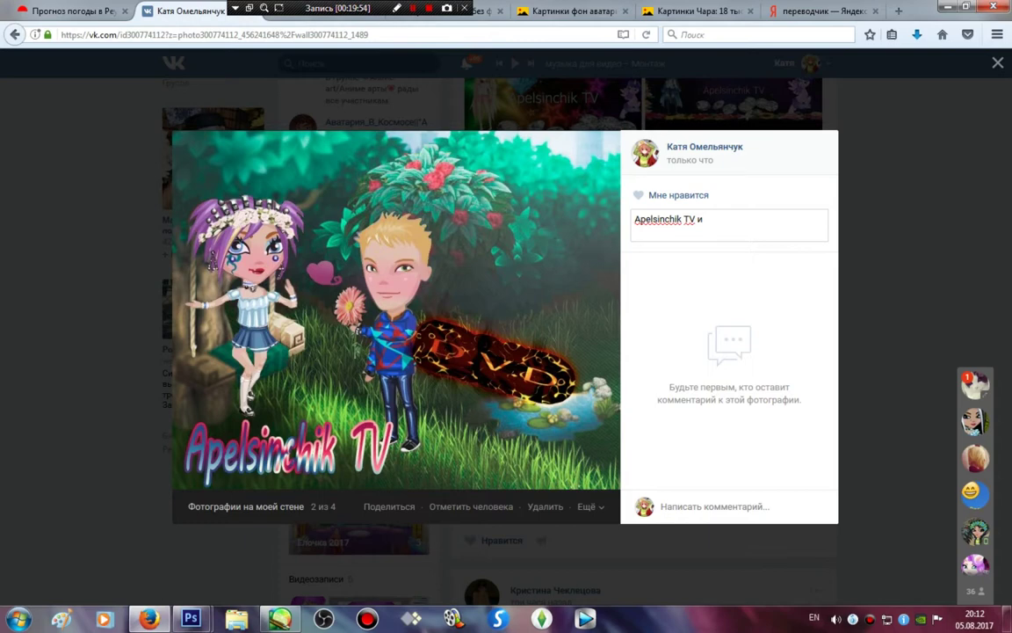
pyautogui.write(' D')
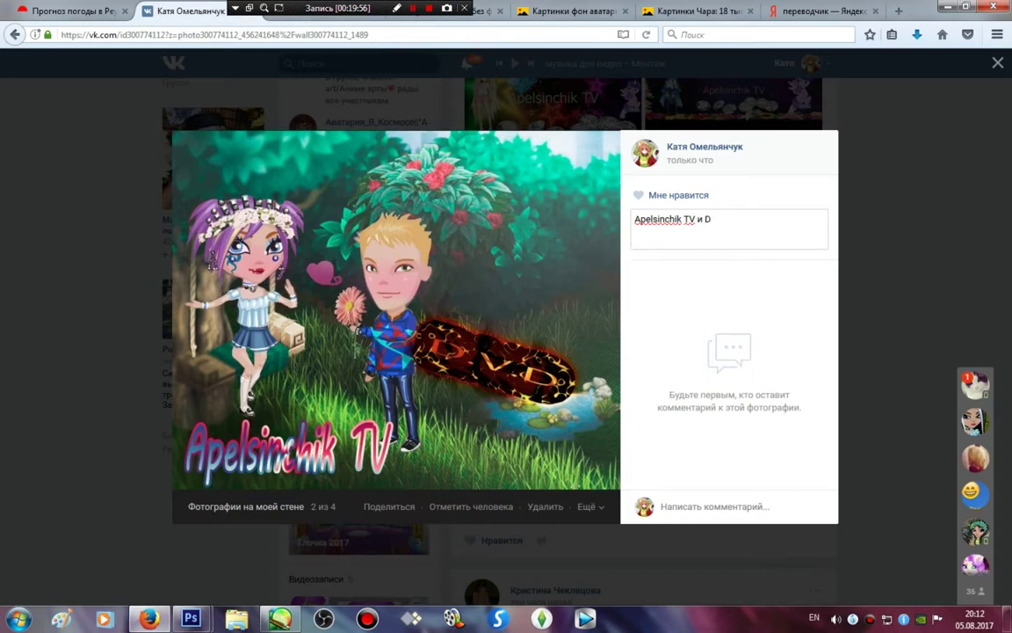
pyautogui.hotkey('alt', 'shift')
pyautogui.write('.V.')
pyautogui.hotkey('alt', 'shift')
pyautogui.write('D')
pyautogui.hotkey('alt', 'shift')
pyautogui.write('пара))')
pyautogui.click(723, 297)
# Step: Go to the post's third photo, the jungle collage, and start its description with "Л"
pyautogui.click(588, 309)
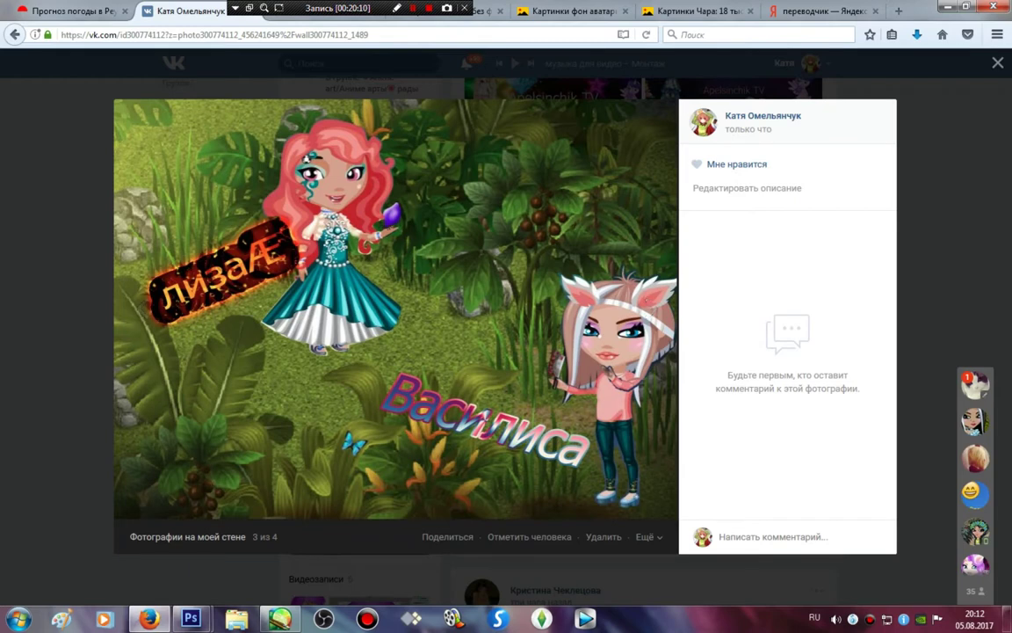
pyautogui.click(746, 188)
pyautogui.write('л')
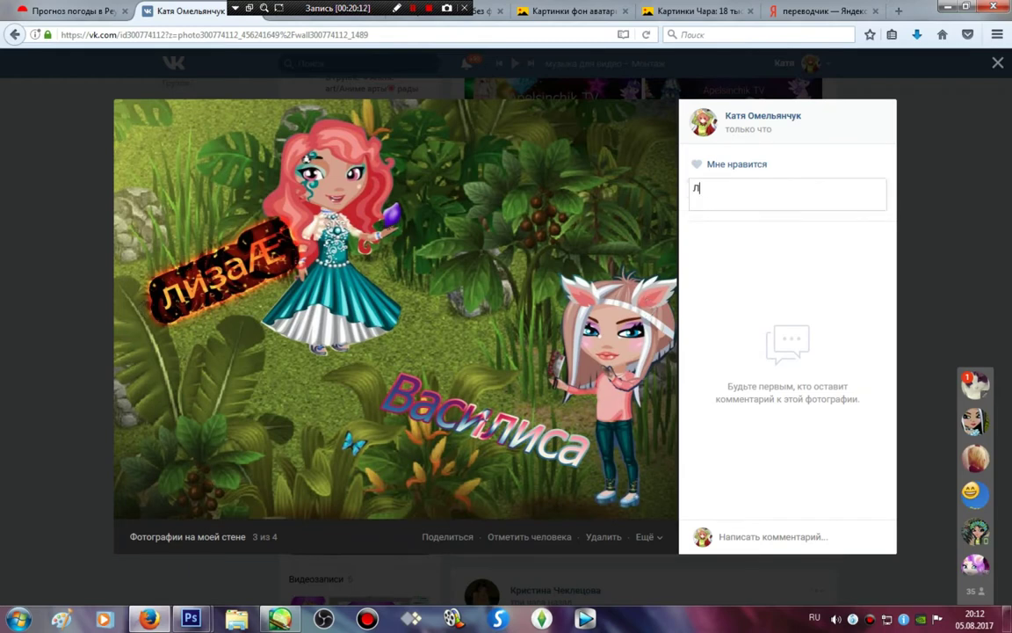